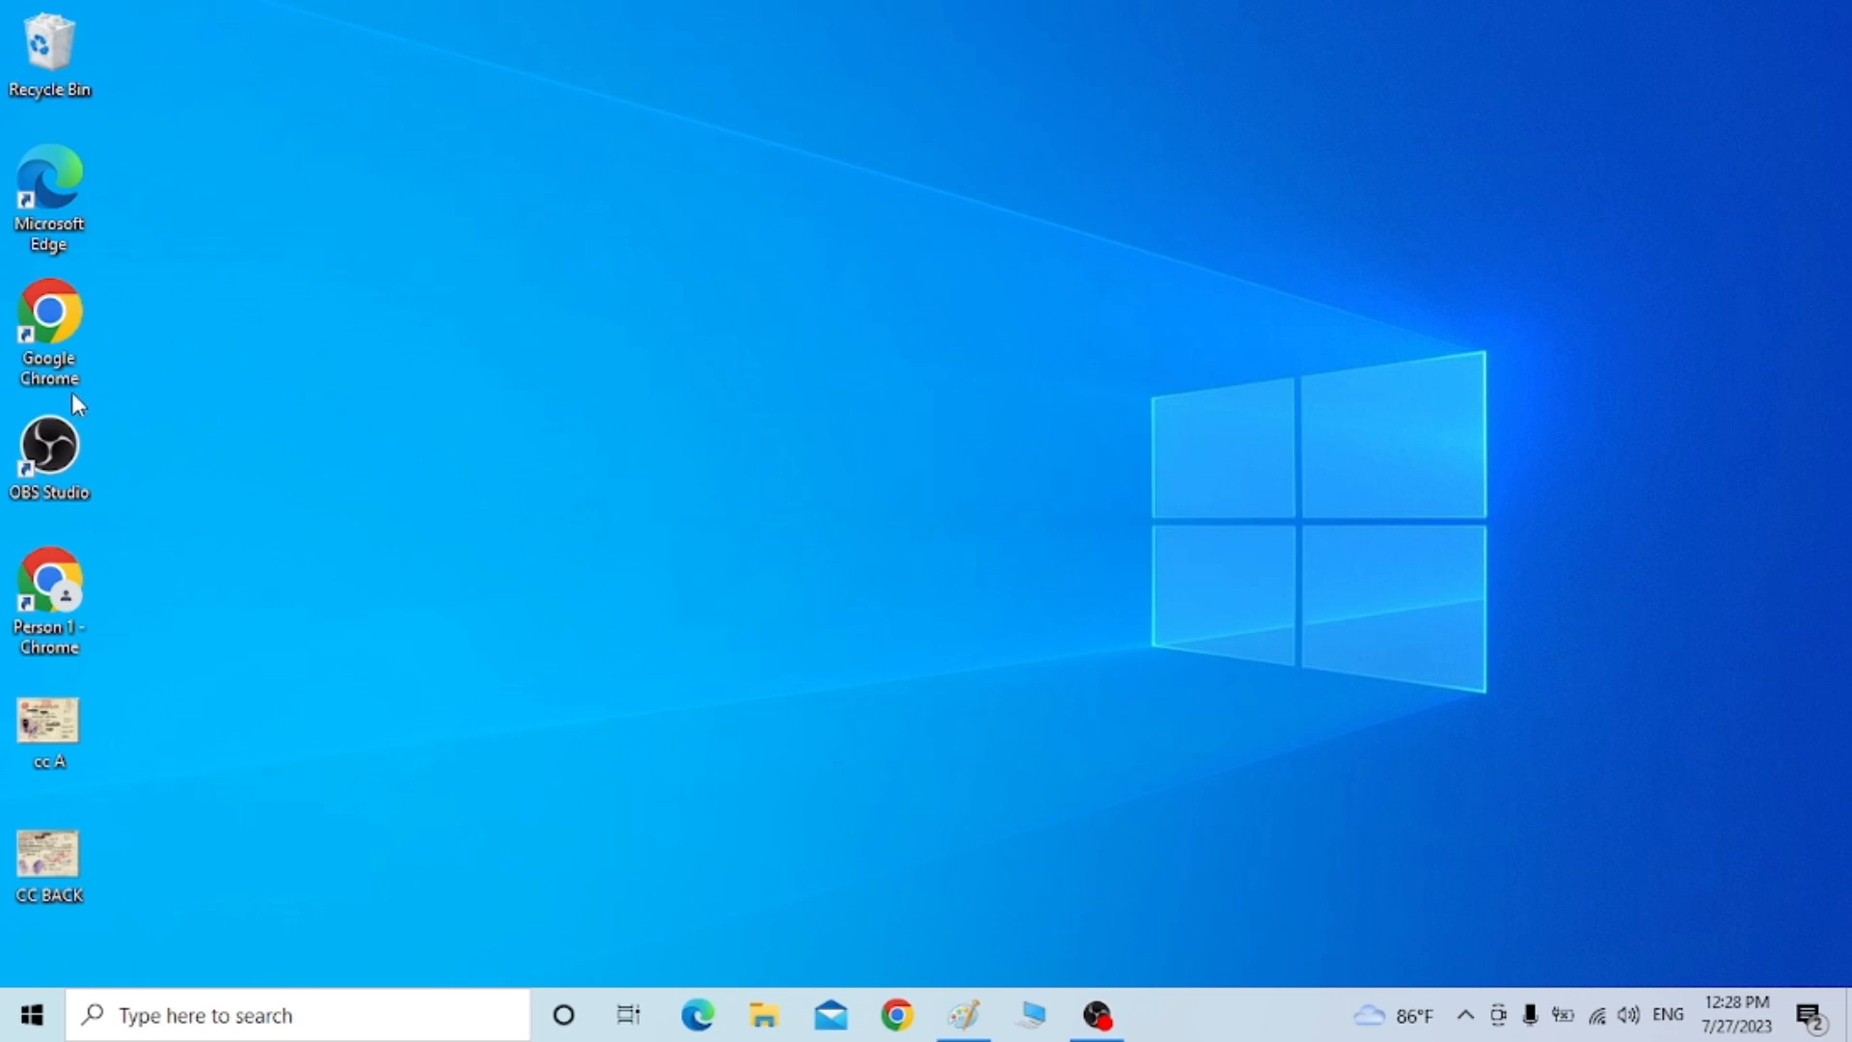
Launch Chrome, search Google for 'department of passport nepal' and open the nepalpassport.gov.np homepage
{"action": "double_click", "coordinate": [44, 337]}
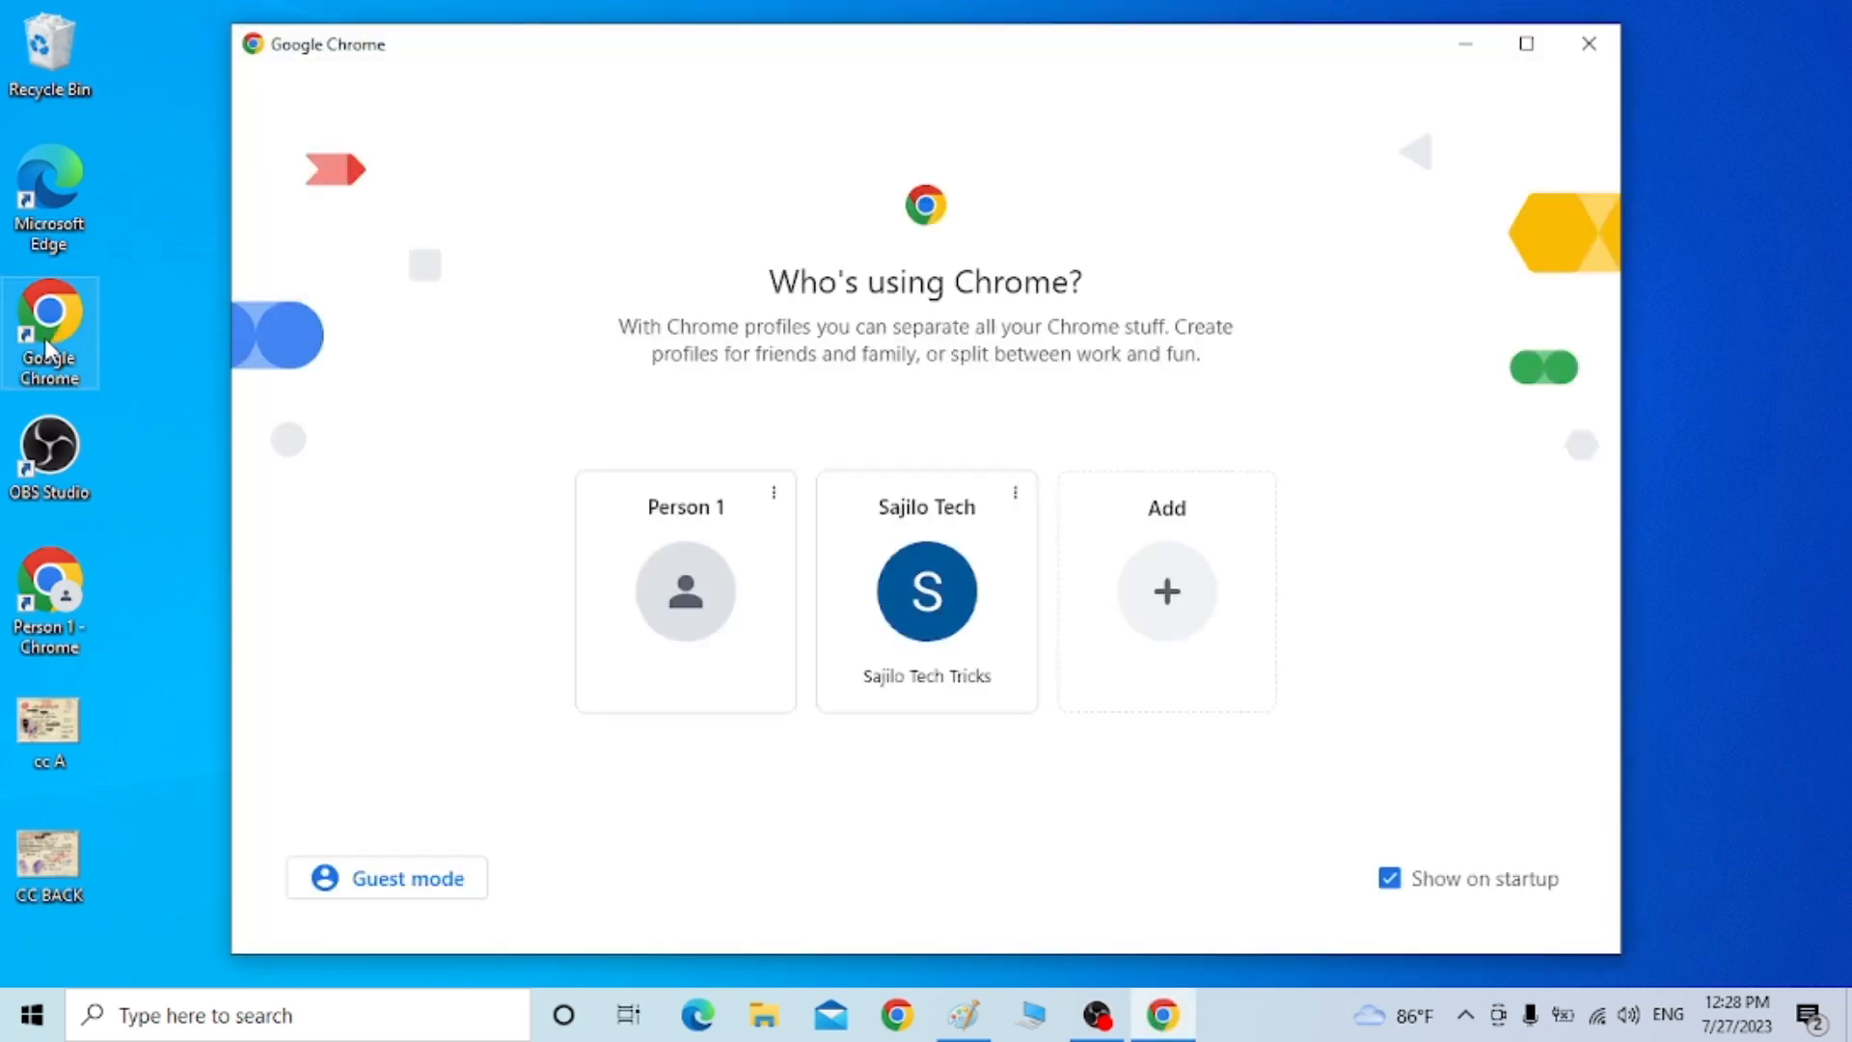
{"action": "left_click", "coordinate": [874, 636]}
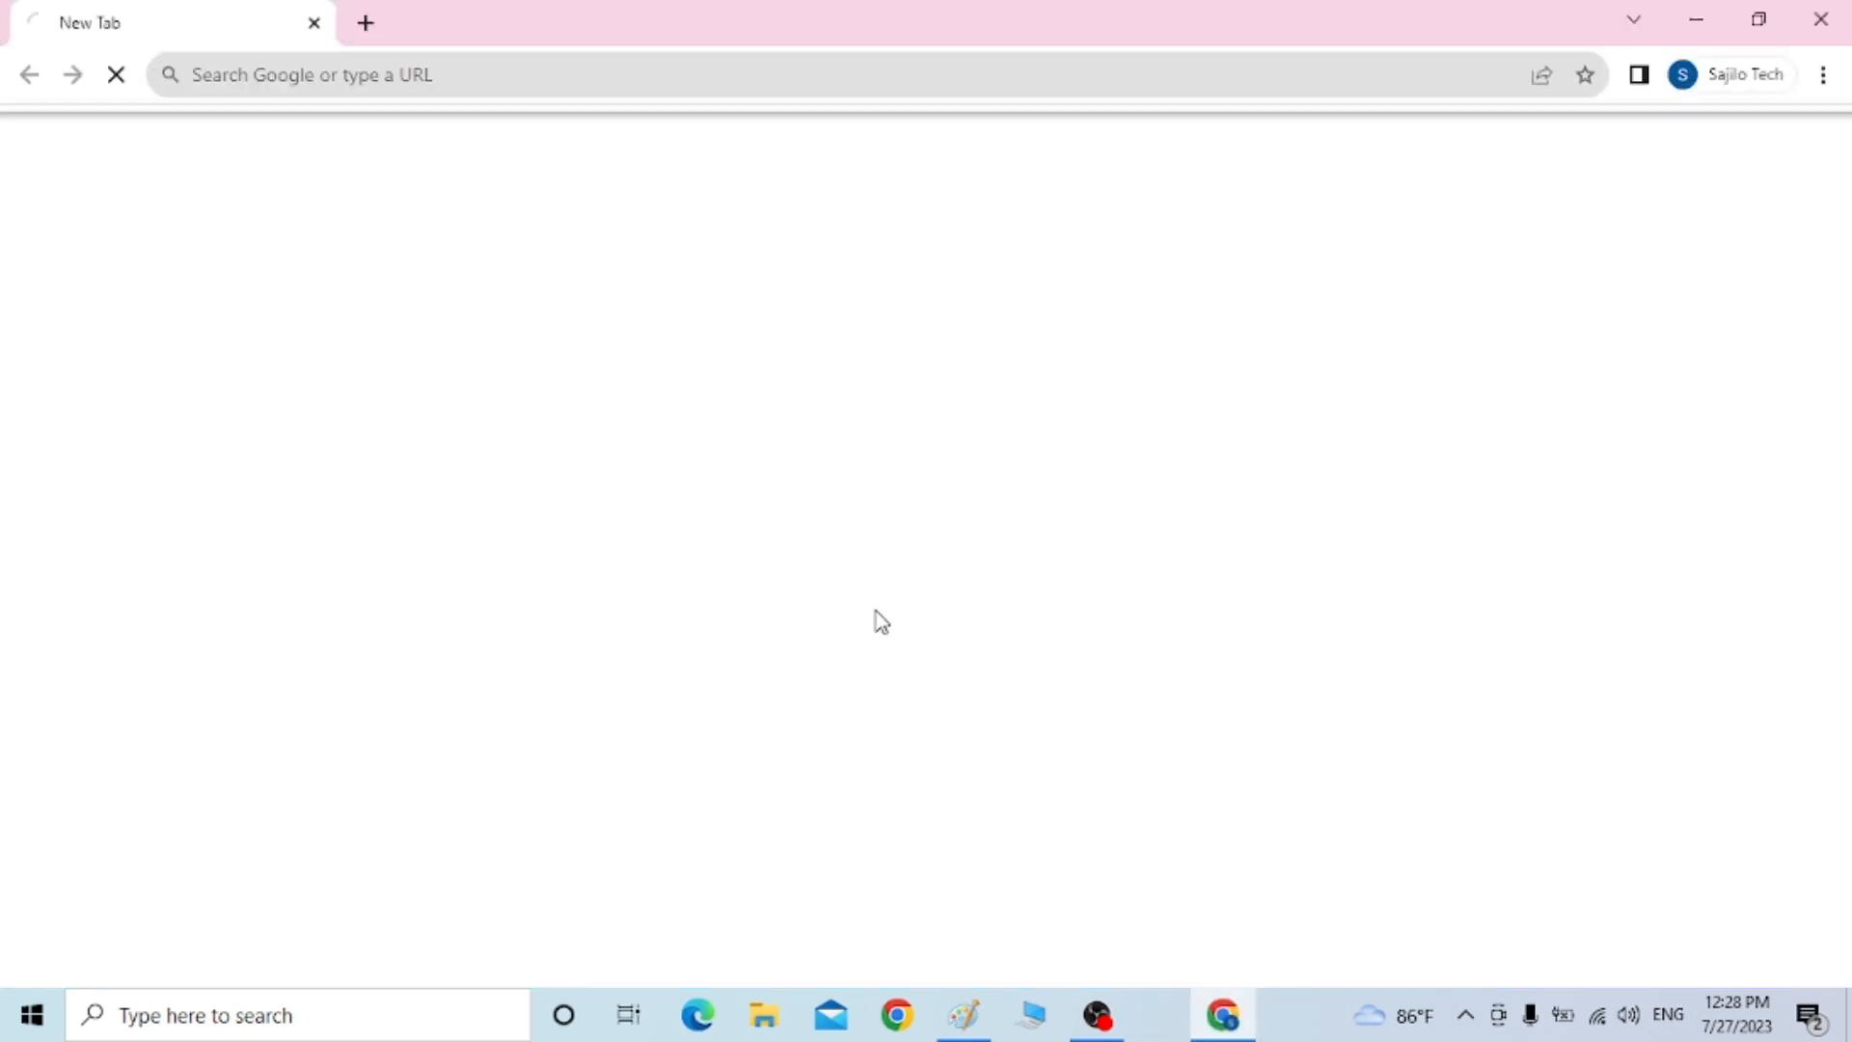
{"action": "left_click", "coordinate": [520, 62]}
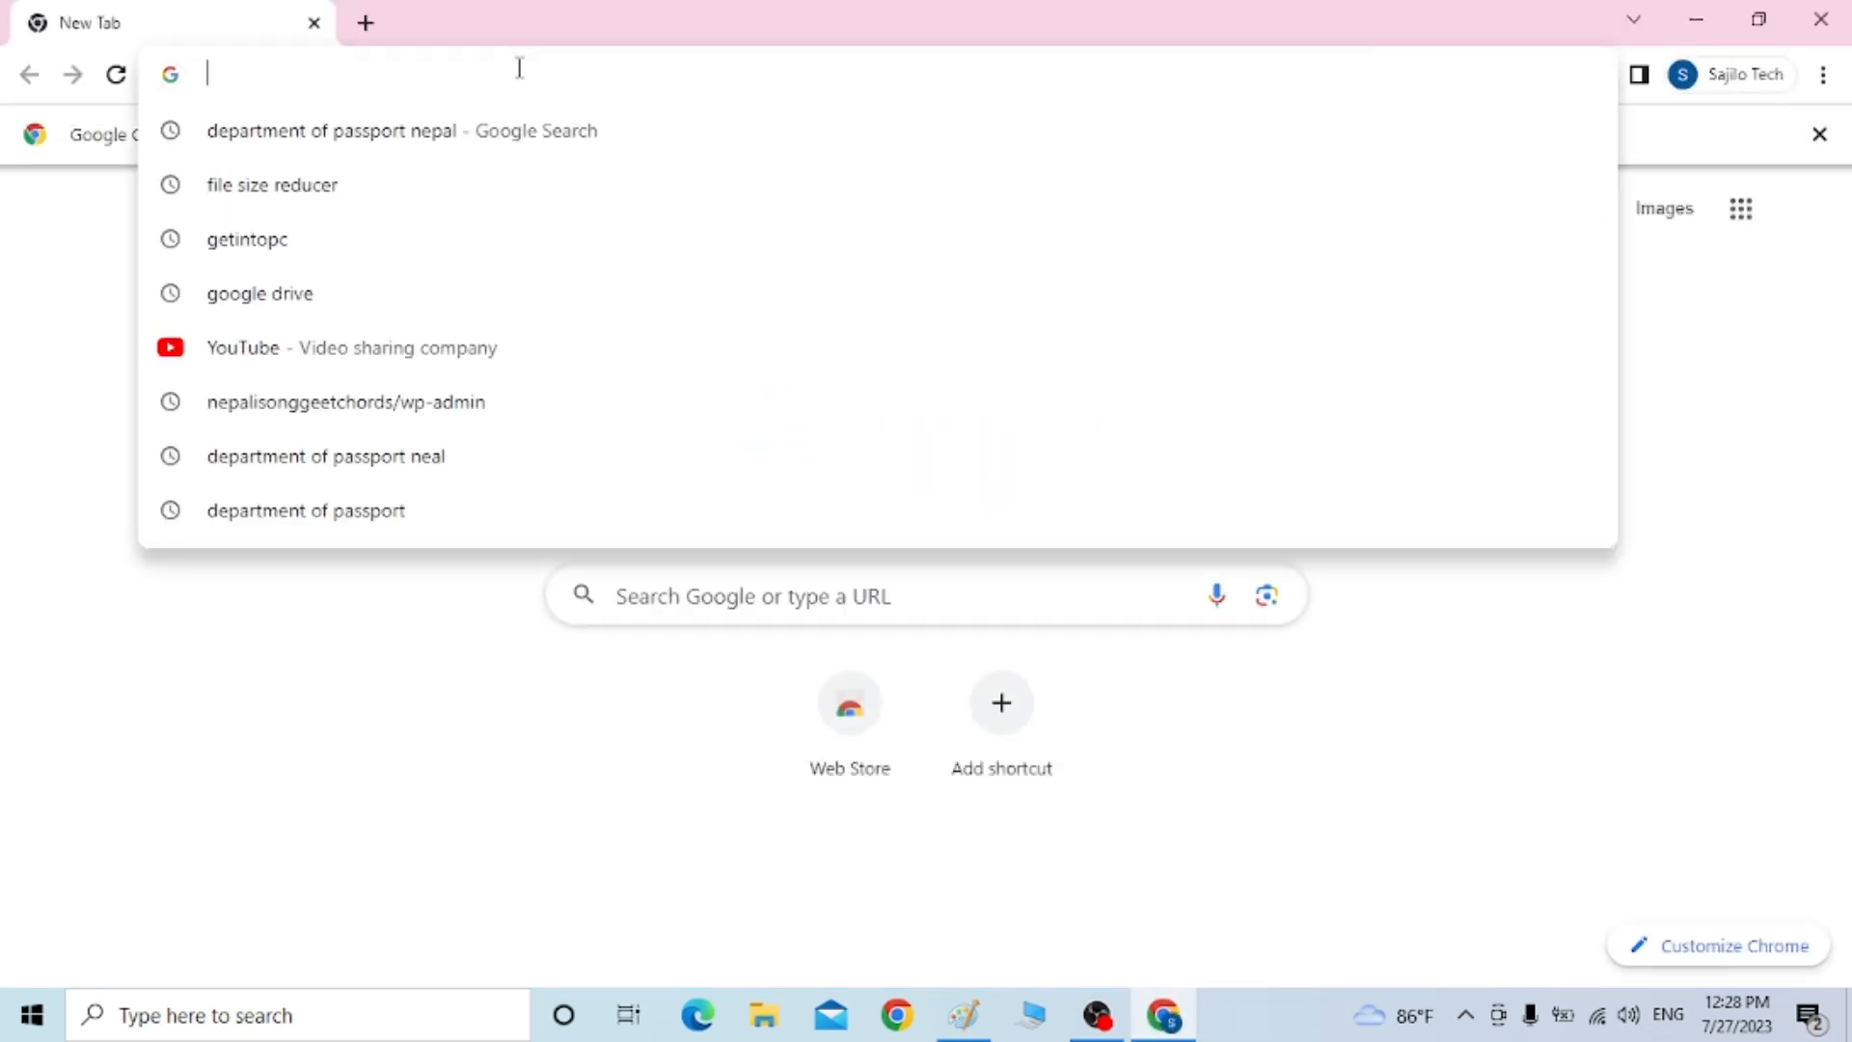
{"action": "type", "text": "department of passport nepal"}
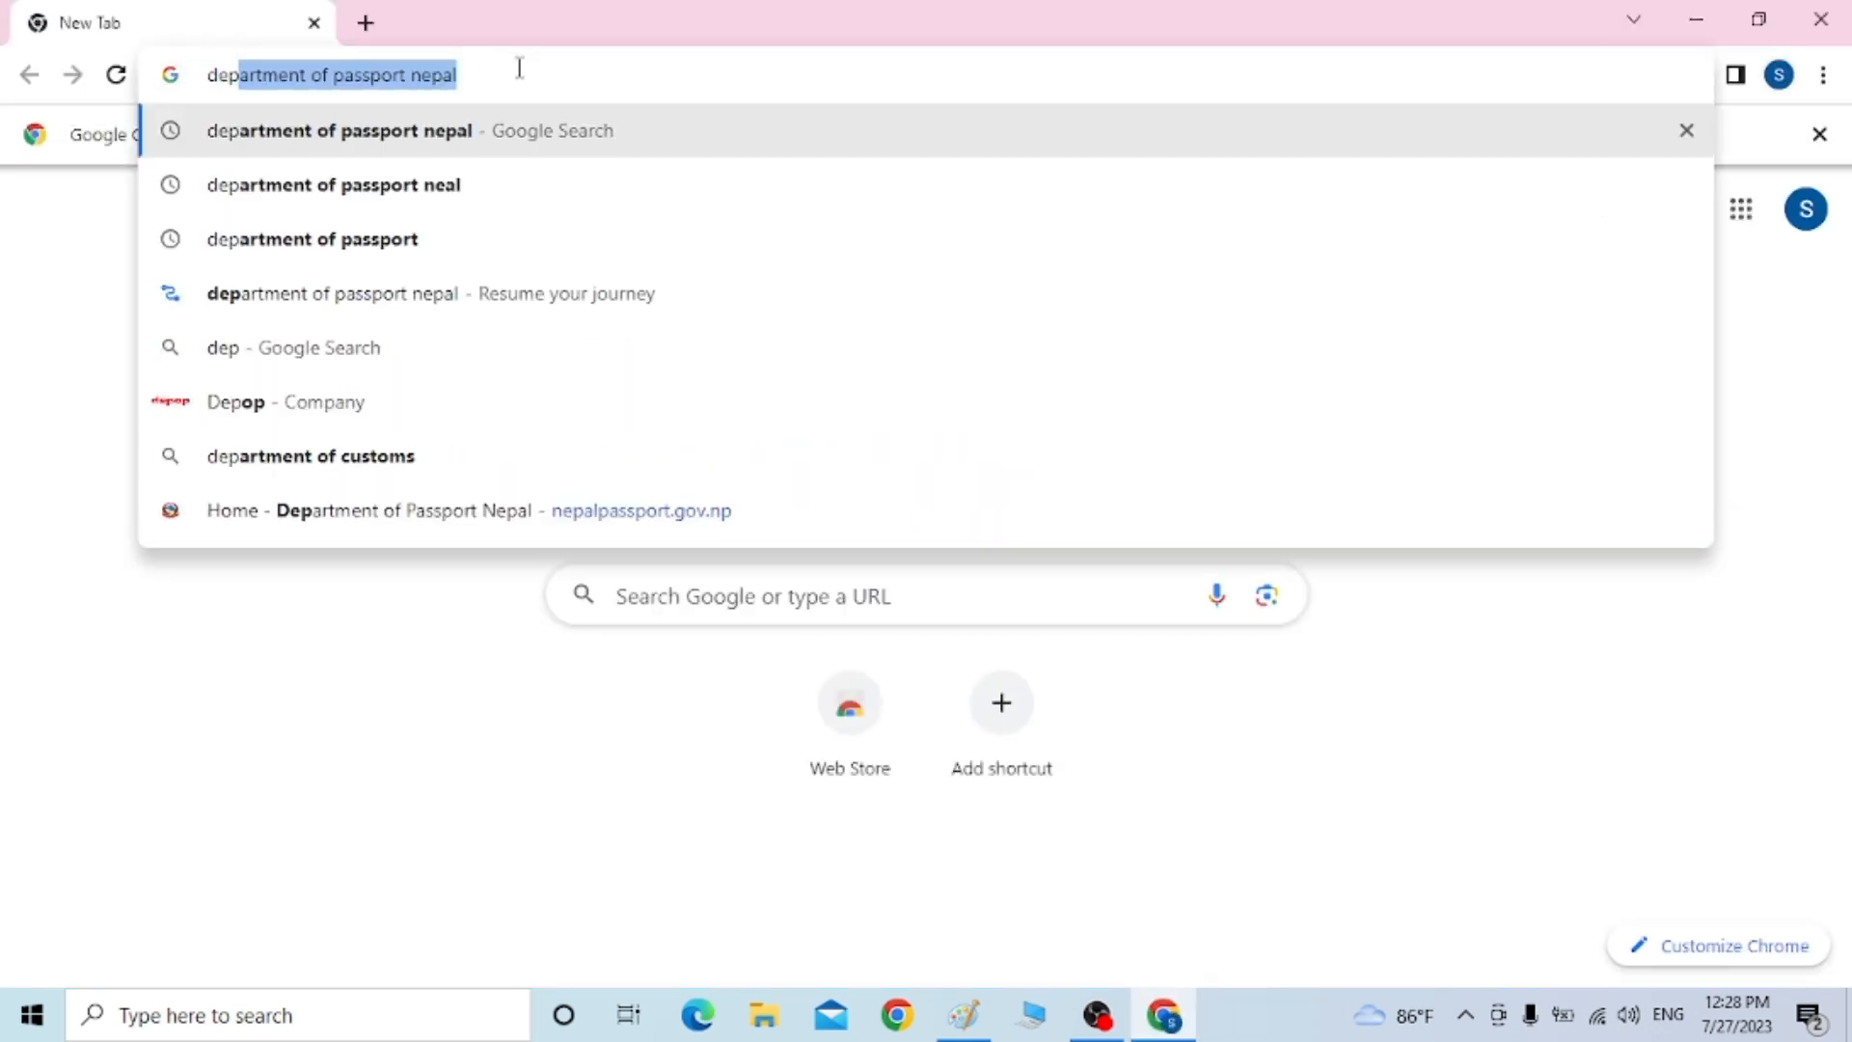
{"action": "key", "text": "End"}
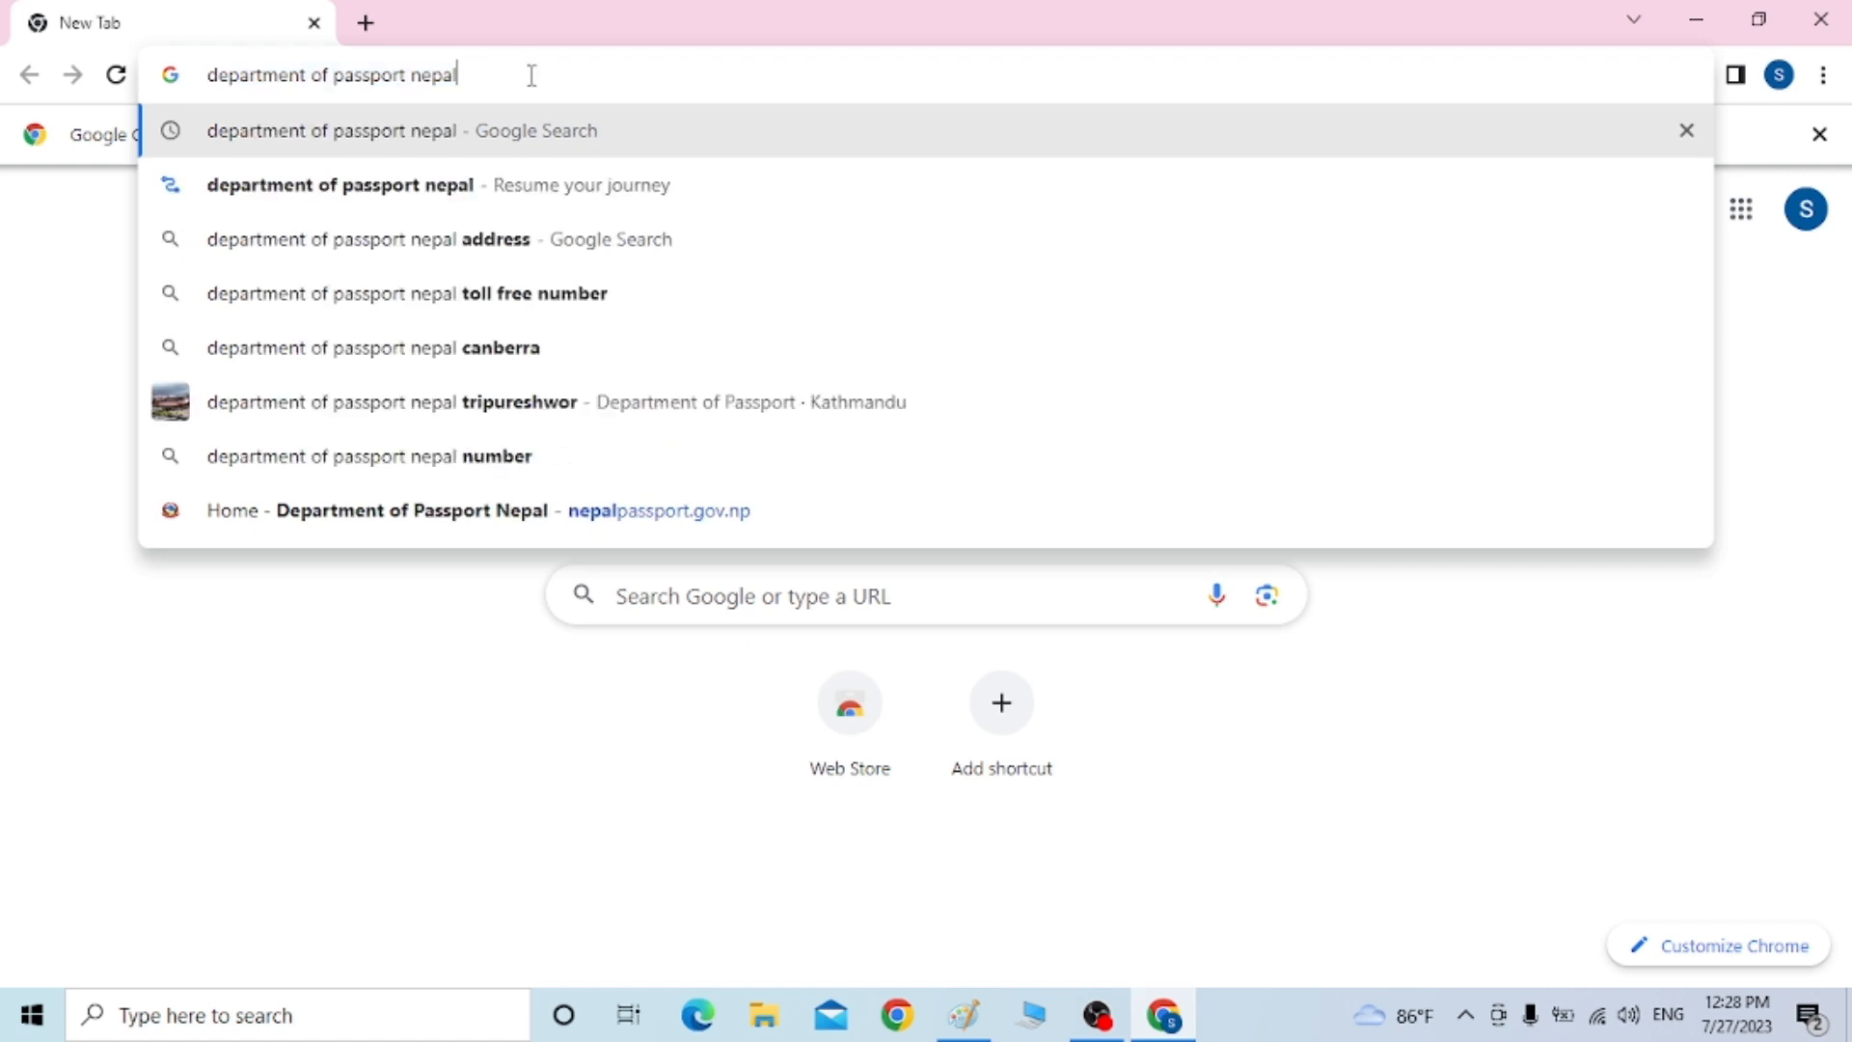
{"action": "key", "text": "Return"}
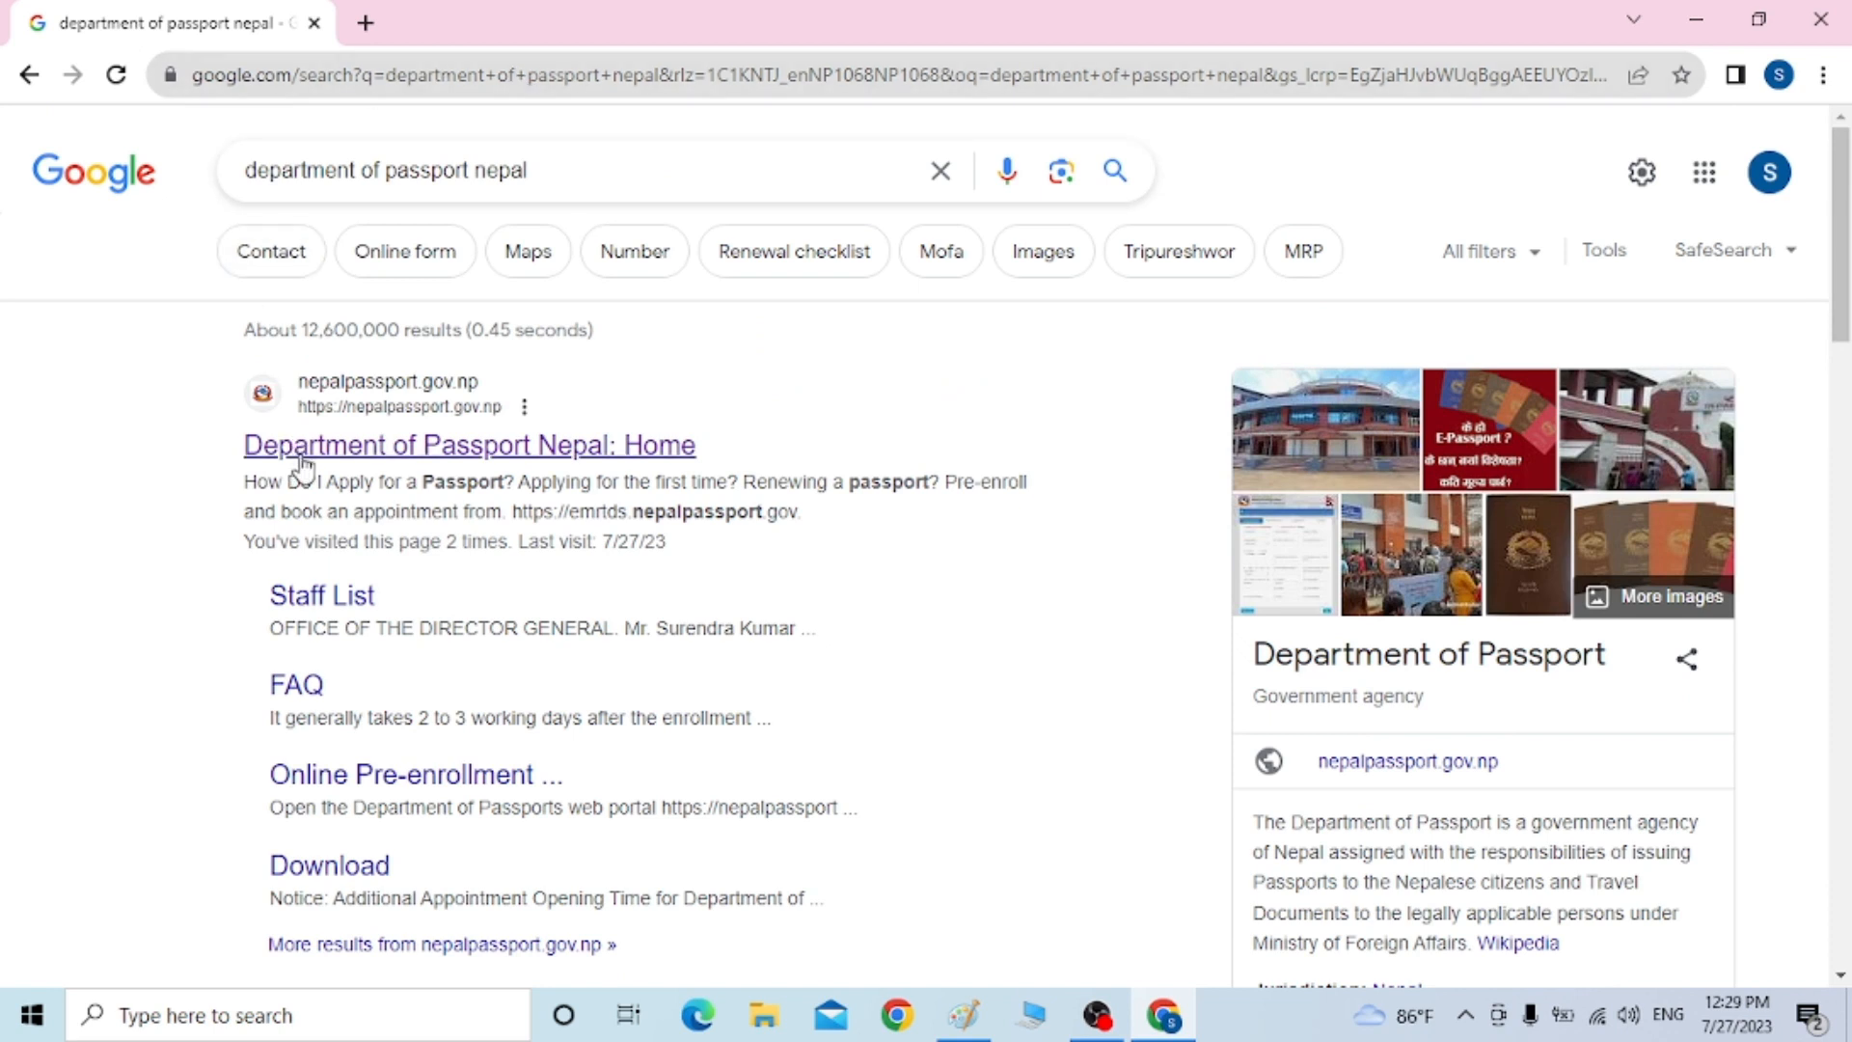
{"action": "left_click", "coordinate": [521, 446]}
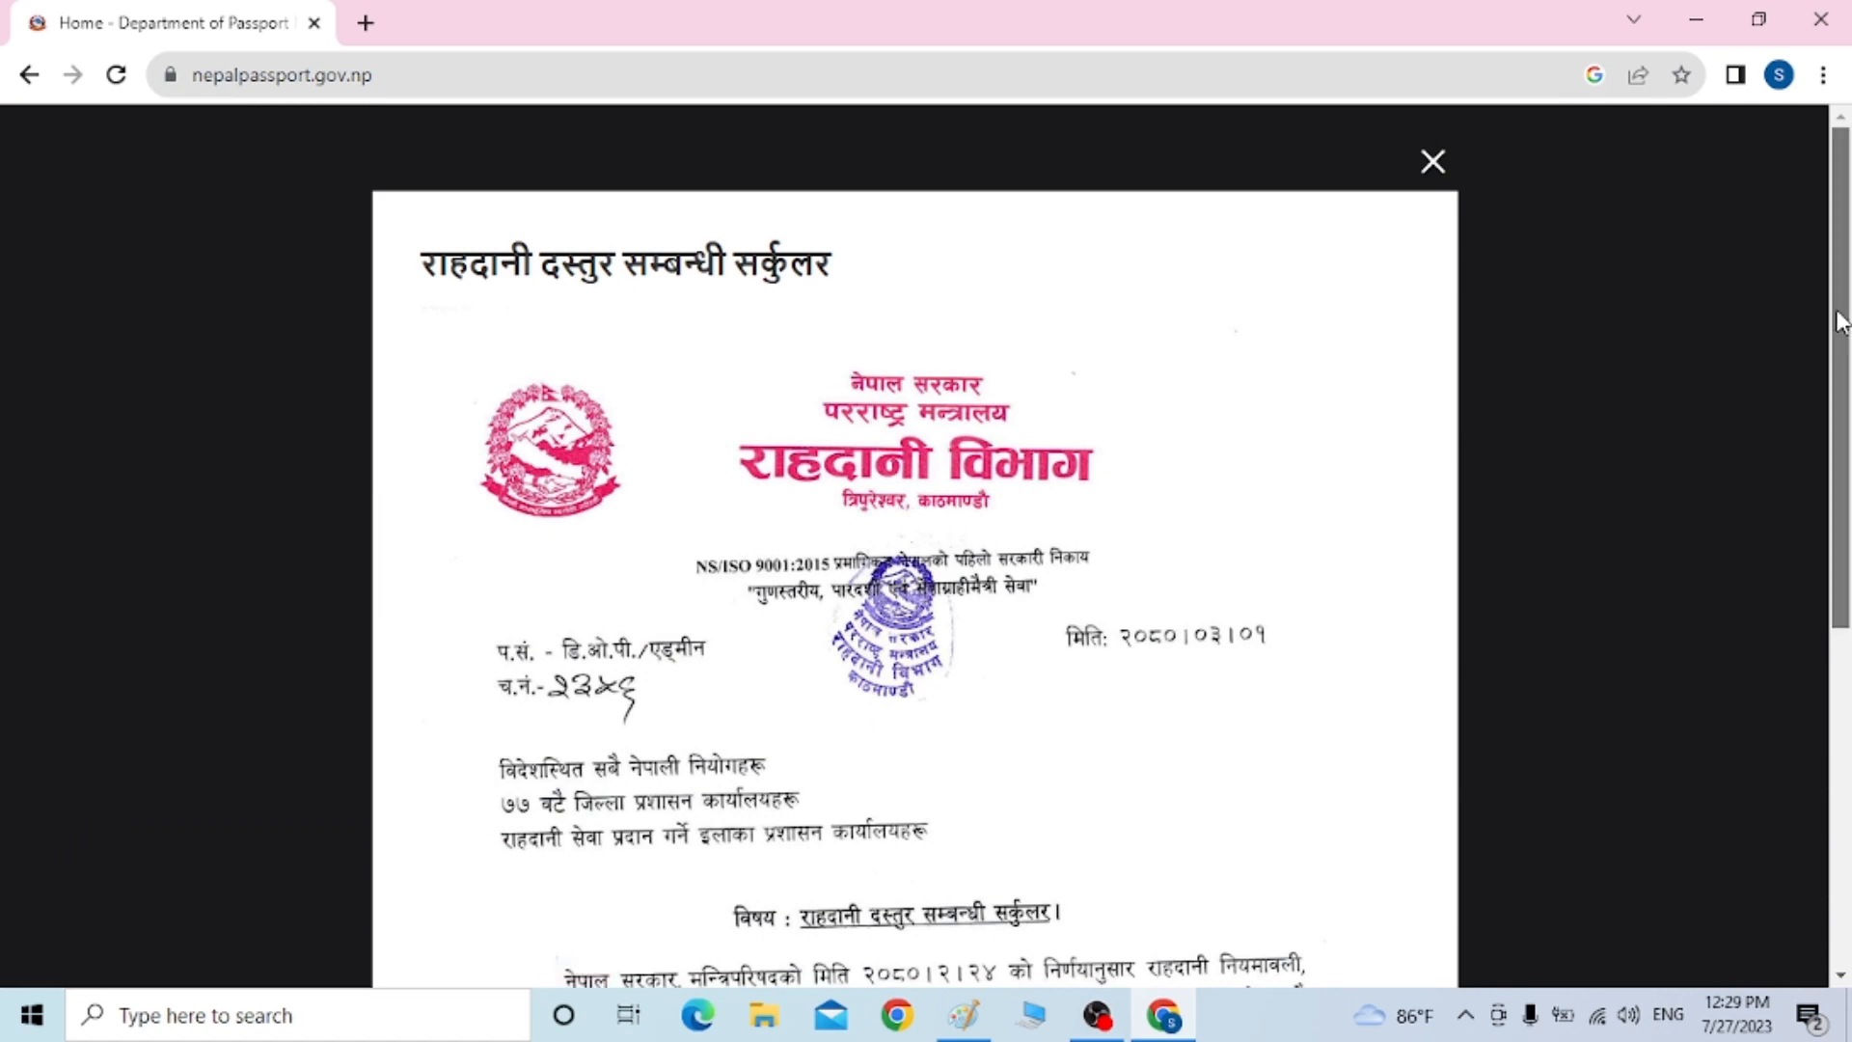
Dismiss the passport fee circular and notice popups, then open Read More under Apply for Passport
{"action": "left_click_drag", "start_coordinate": [1841, 343], "coordinate": [1849, 516]}
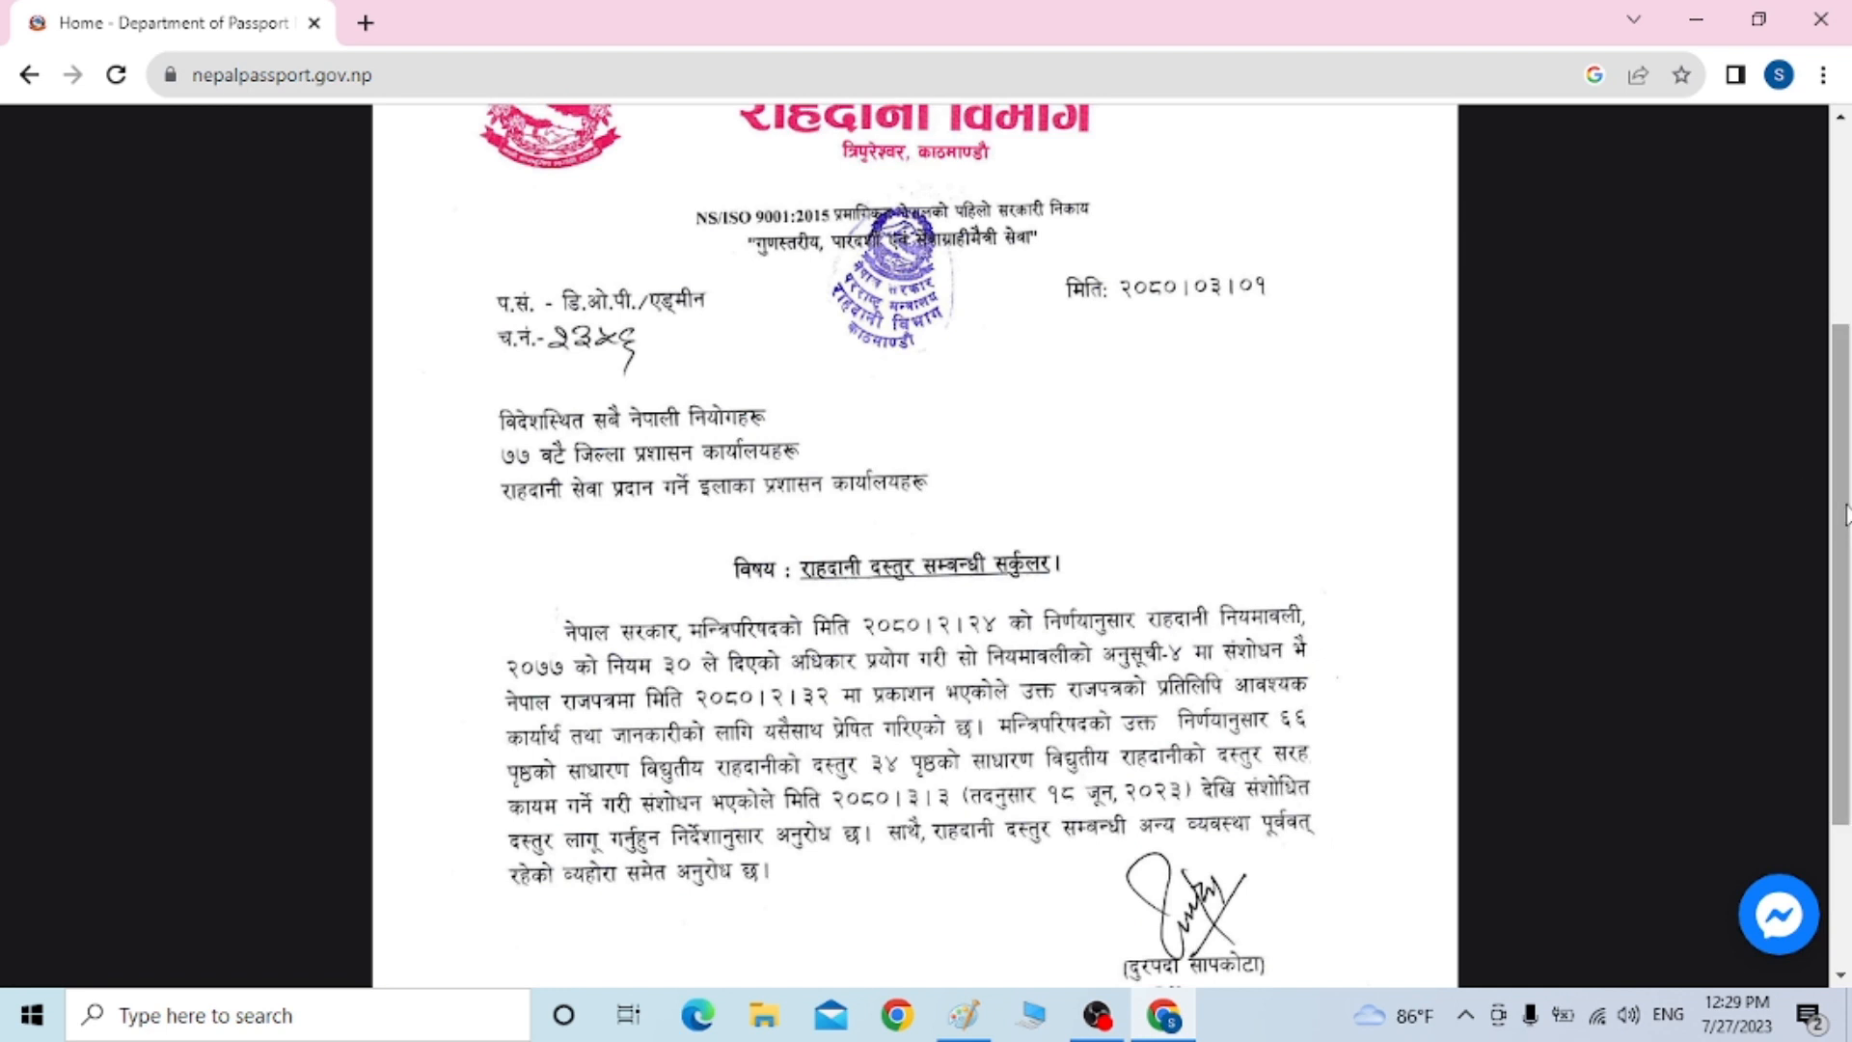
{"action": "scroll", "coordinate": [1841, 405], "scroll_direction": "up", "scroll_amount": 3}
{"action": "scroll", "coordinate": [1841, 362], "scroll_direction": "up", "scroll_amount": 2}
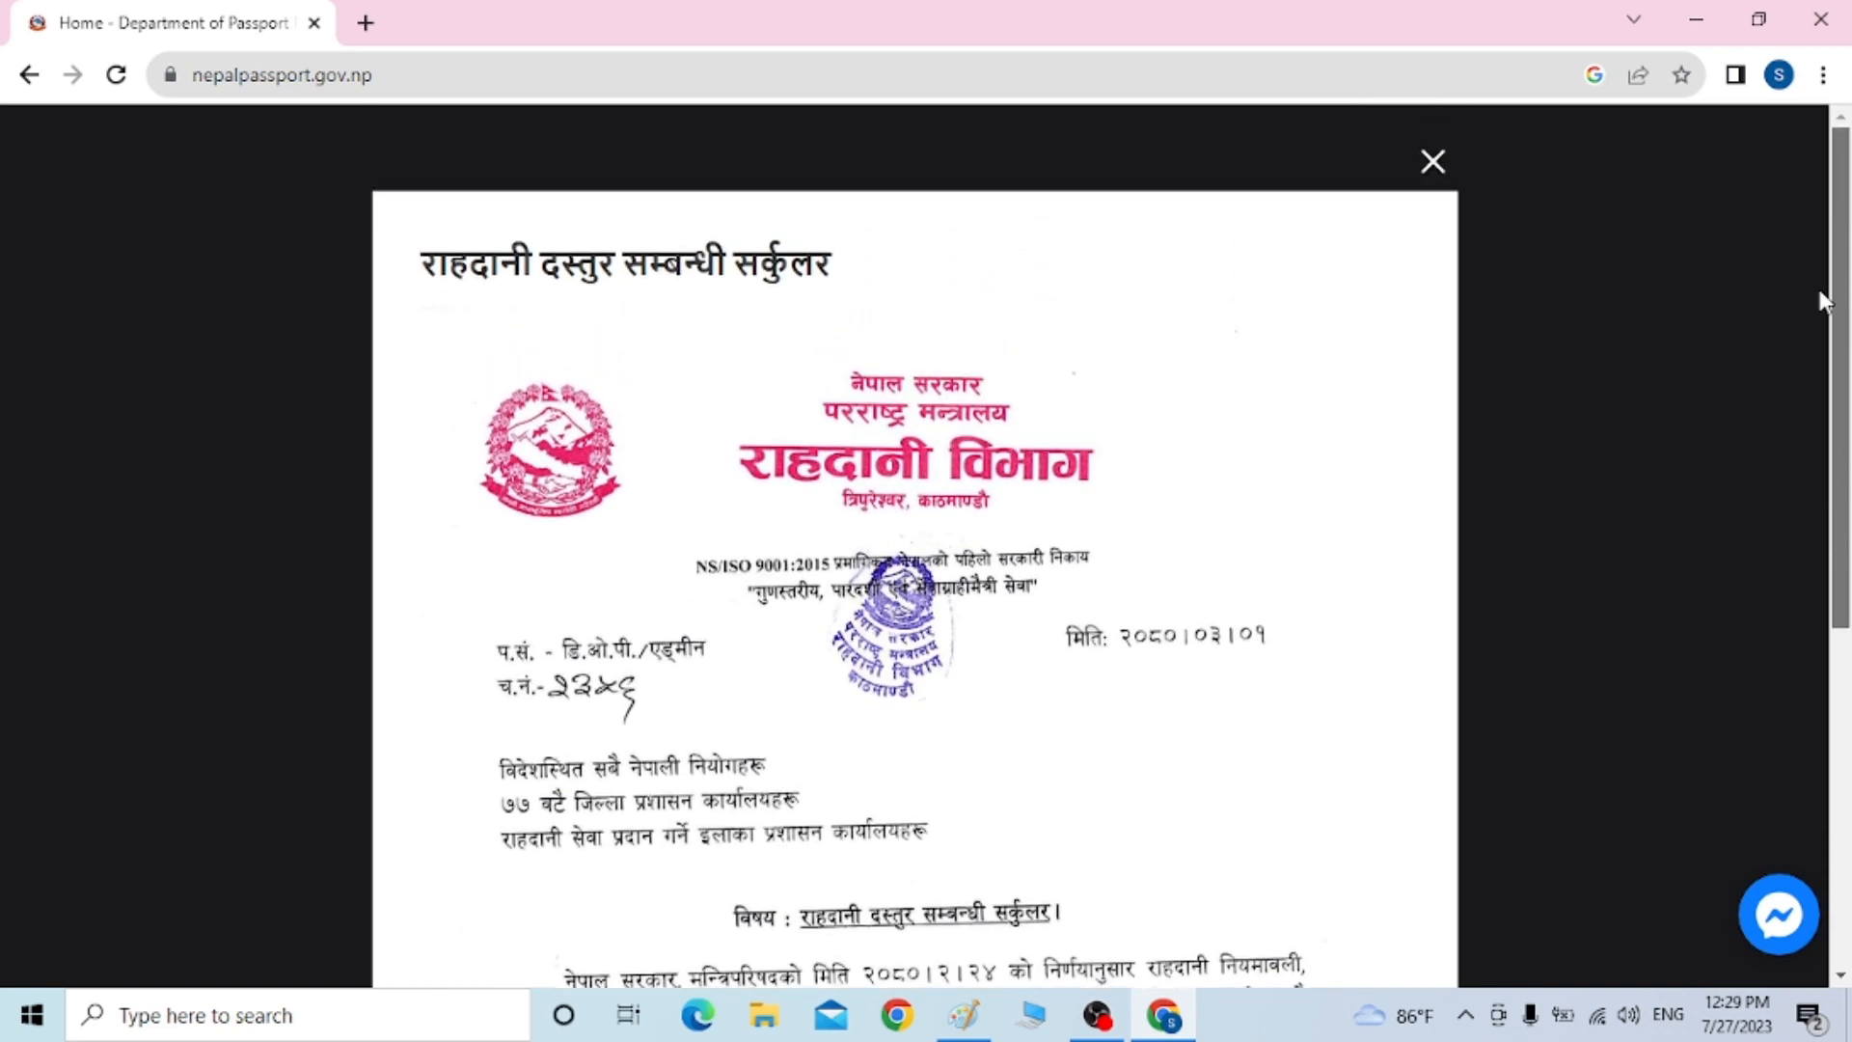
{"action": "left_click", "coordinate": [1432, 164]}
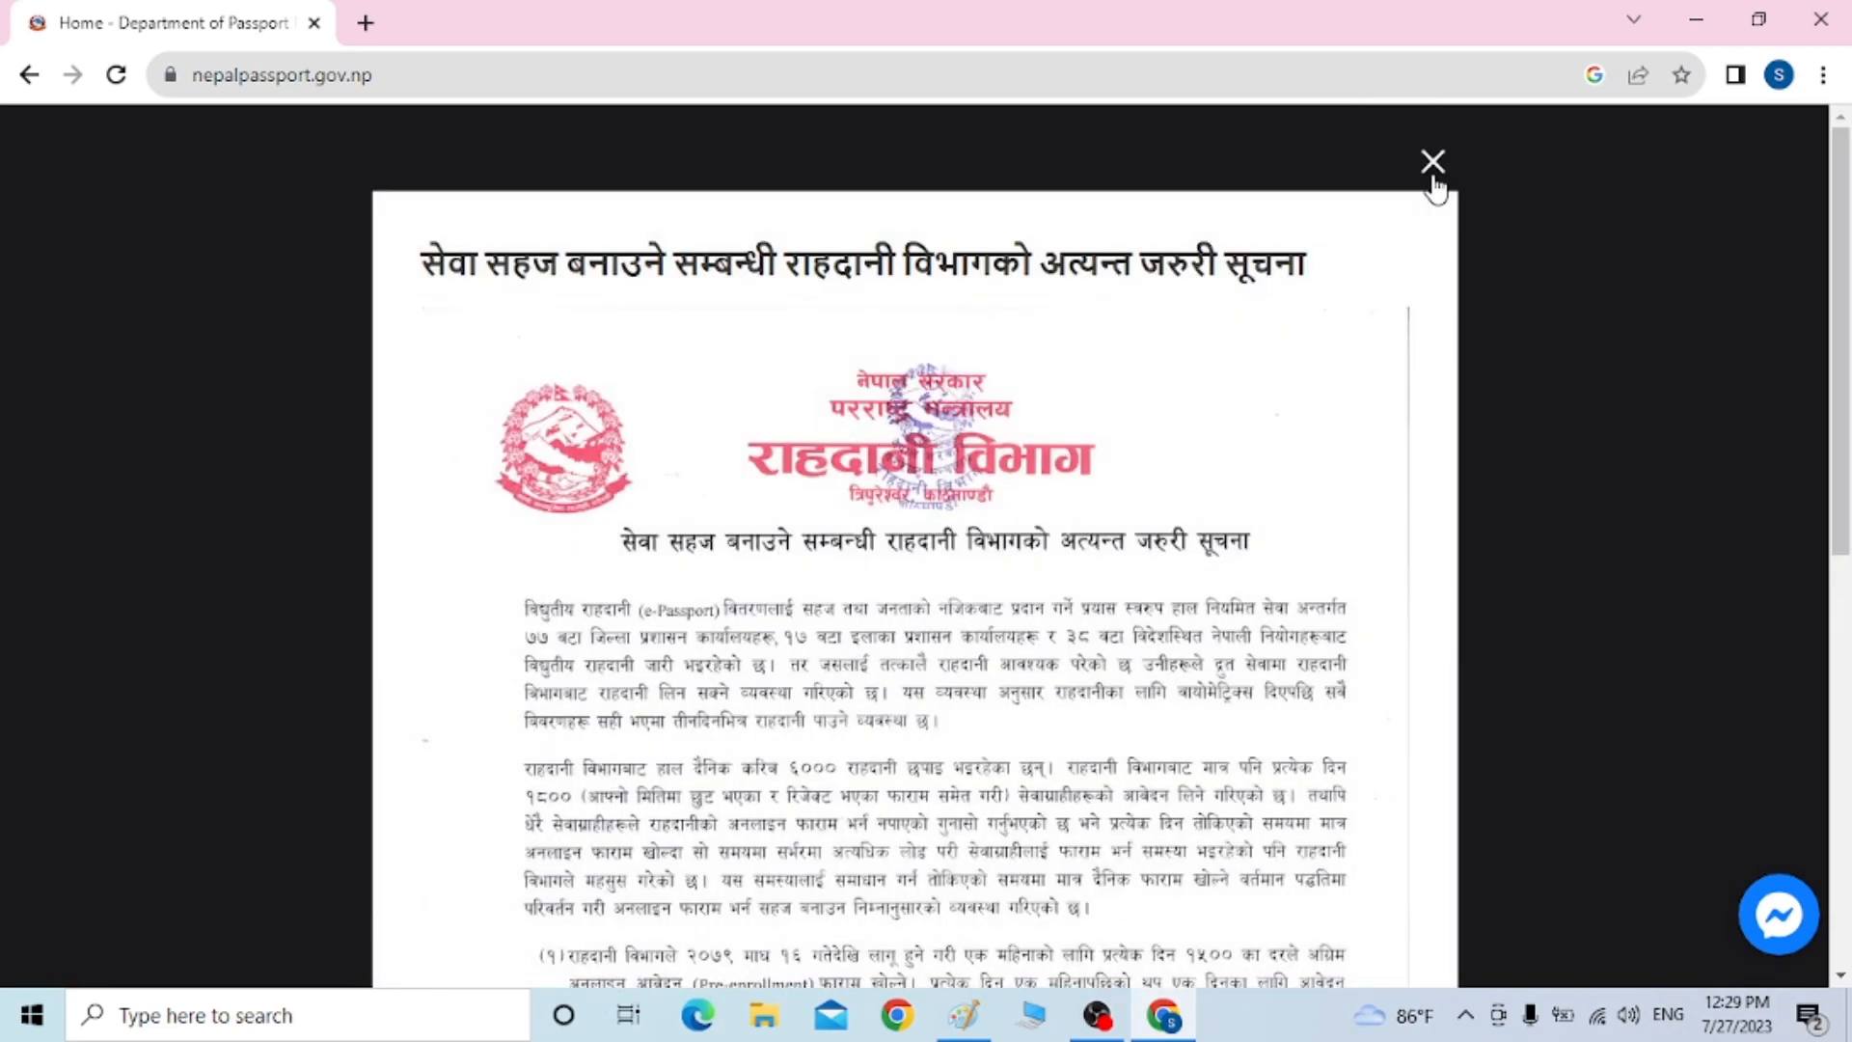
{"action": "left_click", "coordinate": [1433, 163]}
{"action": "left_click", "coordinate": [1432, 164]}
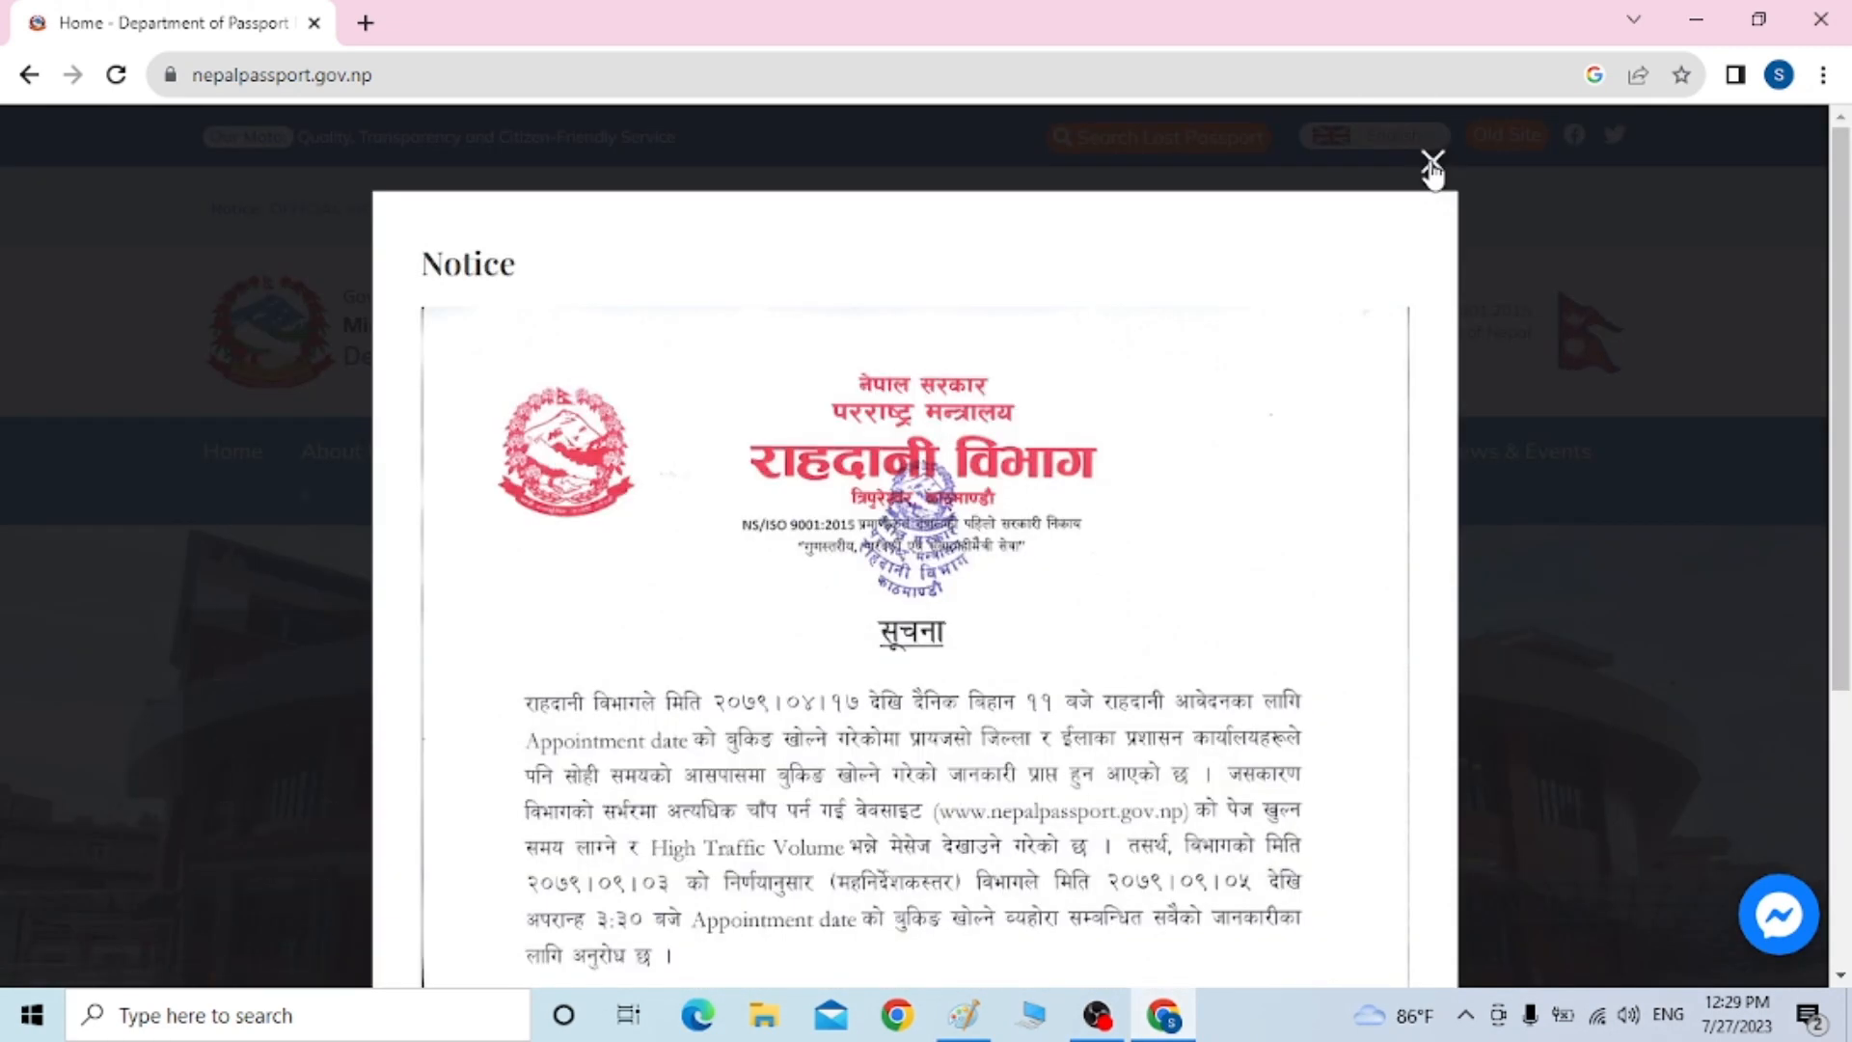
{"action": "left_click", "coordinate": [1432, 164]}
{"action": "left_click_drag", "start_coordinate": [1843, 246], "coordinate": [1845, 493]}
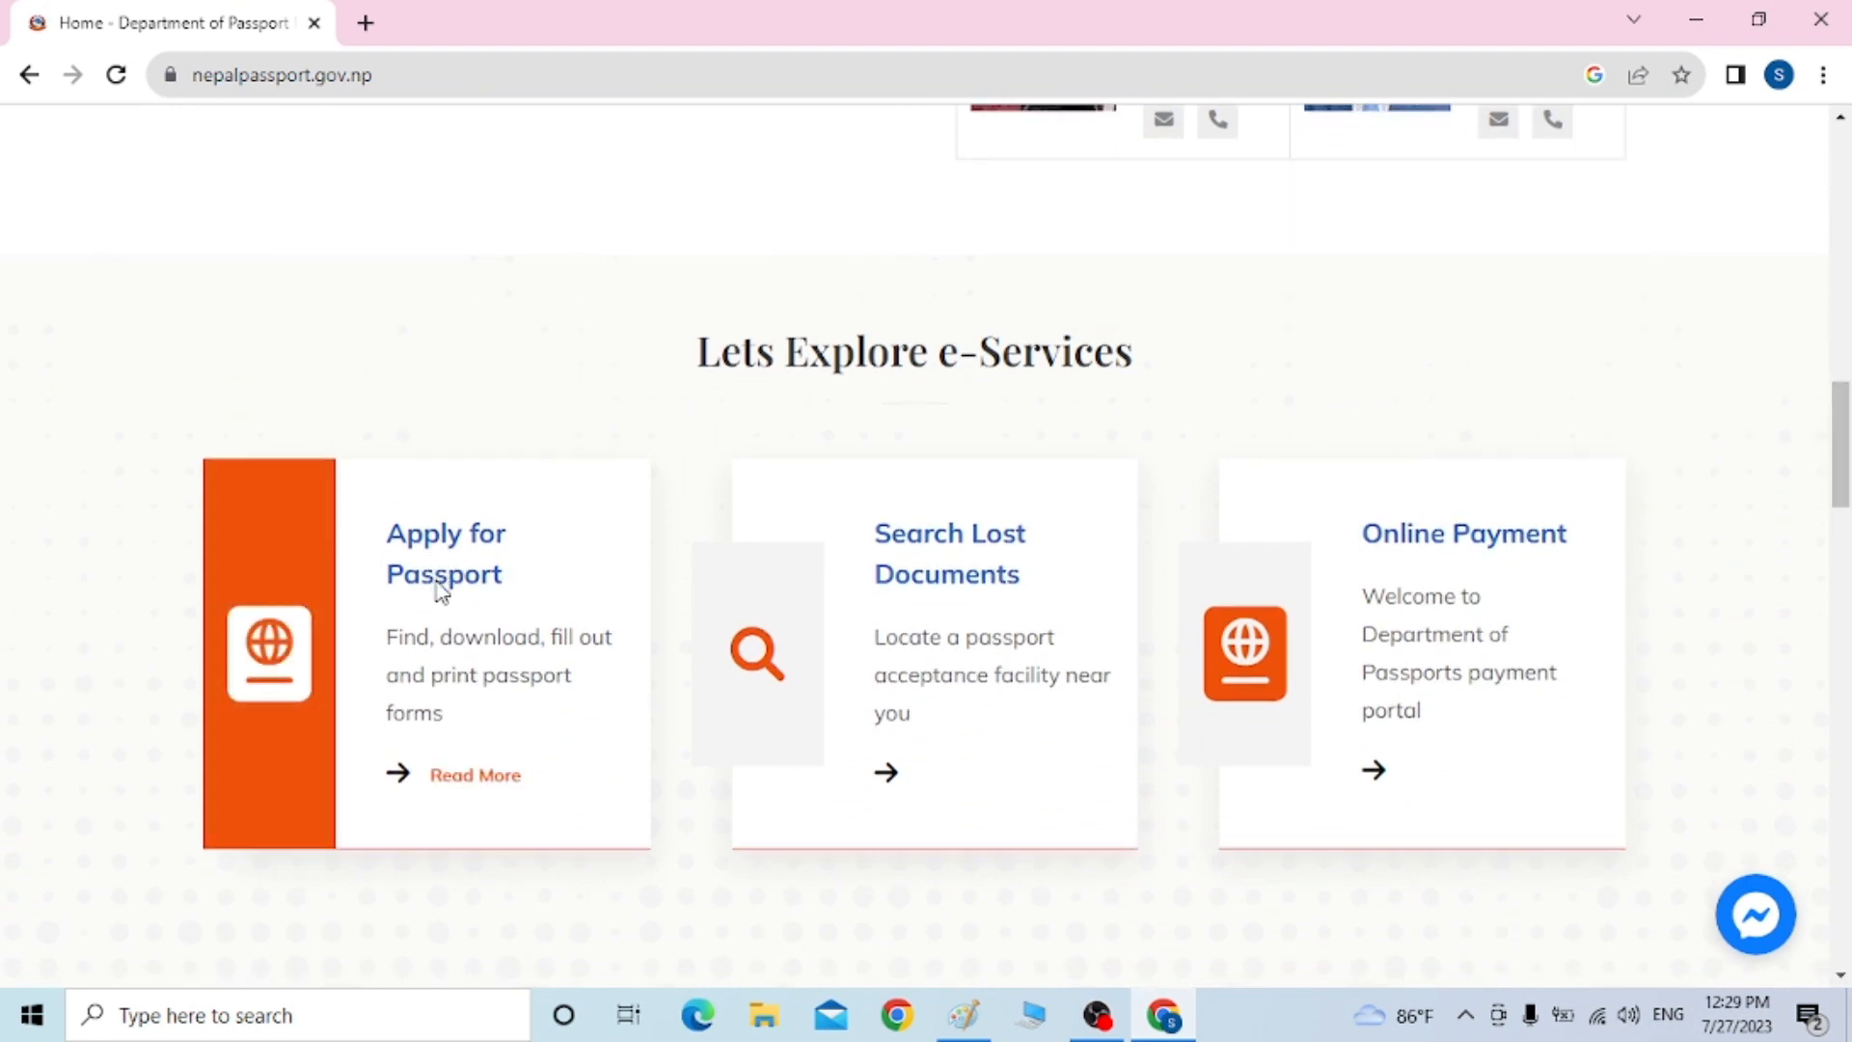
{"action": "left_click", "coordinate": [452, 788]}
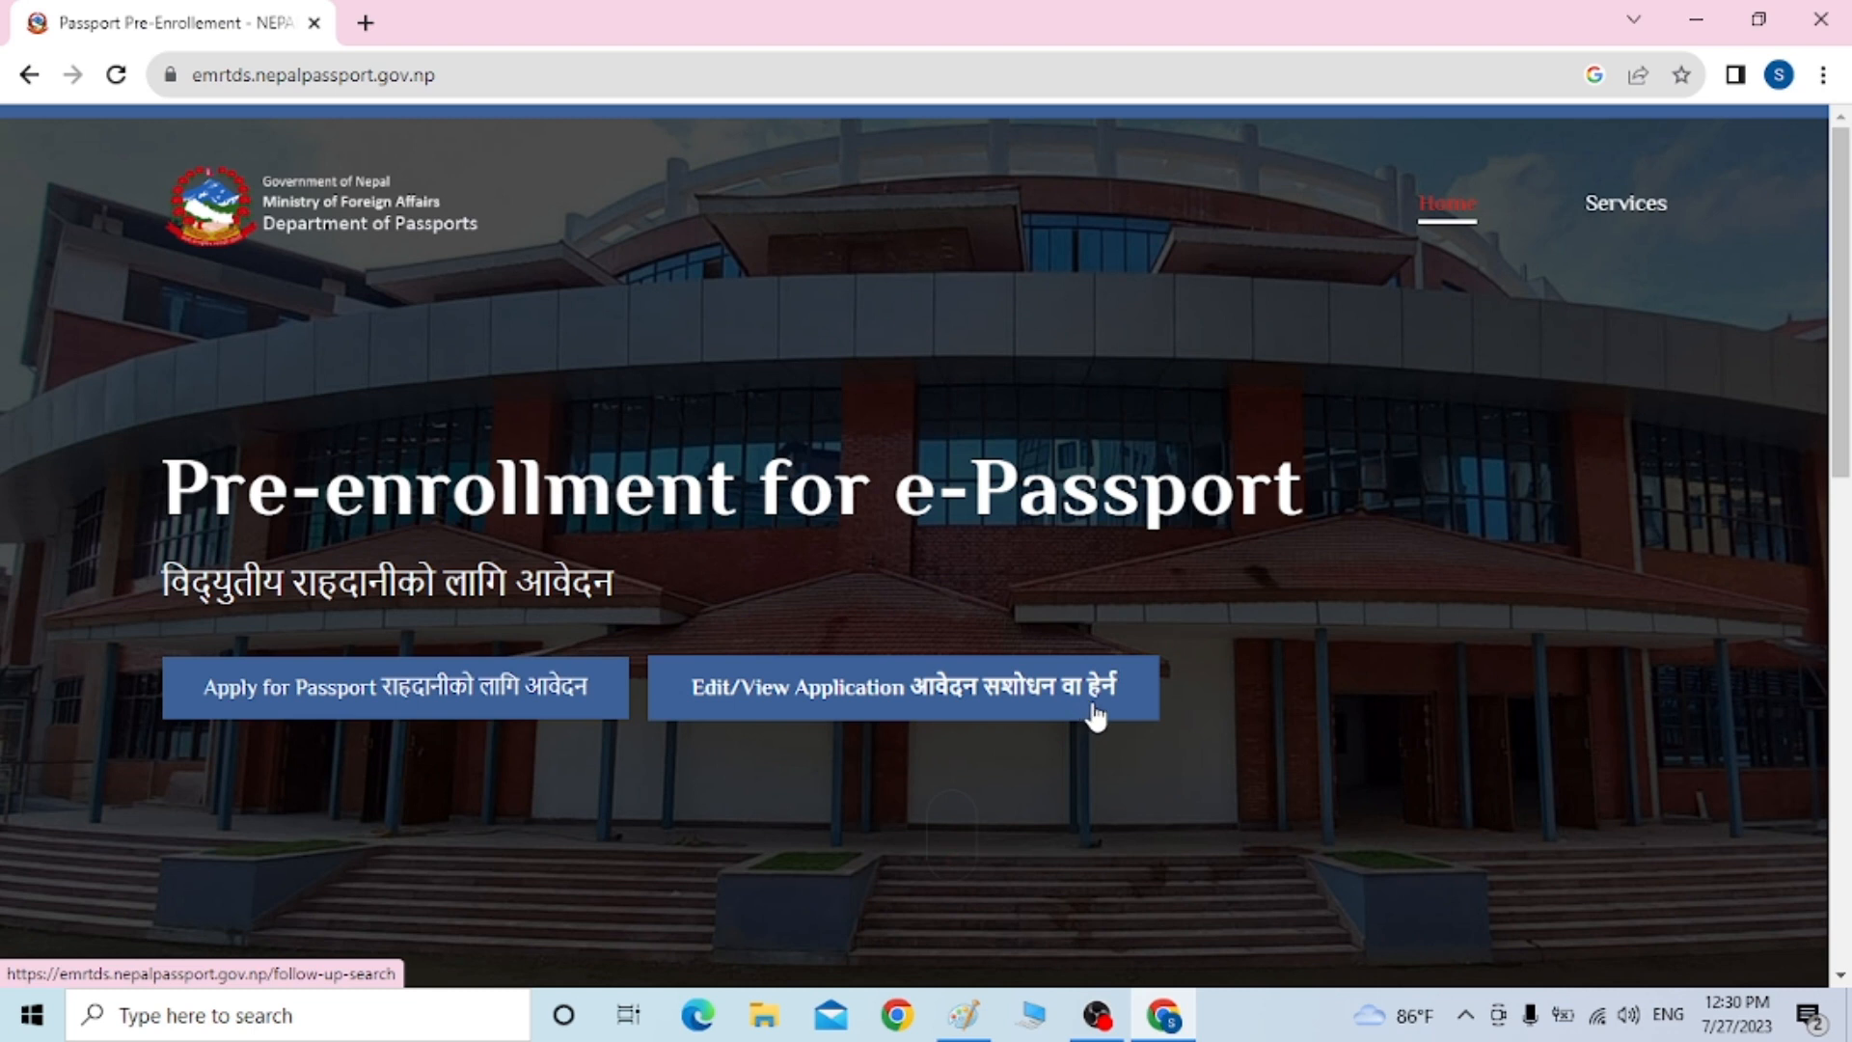
Start a new passport application and choose the First Issuance application type
{"action": "left_click", "coordinate": [353, 711]}
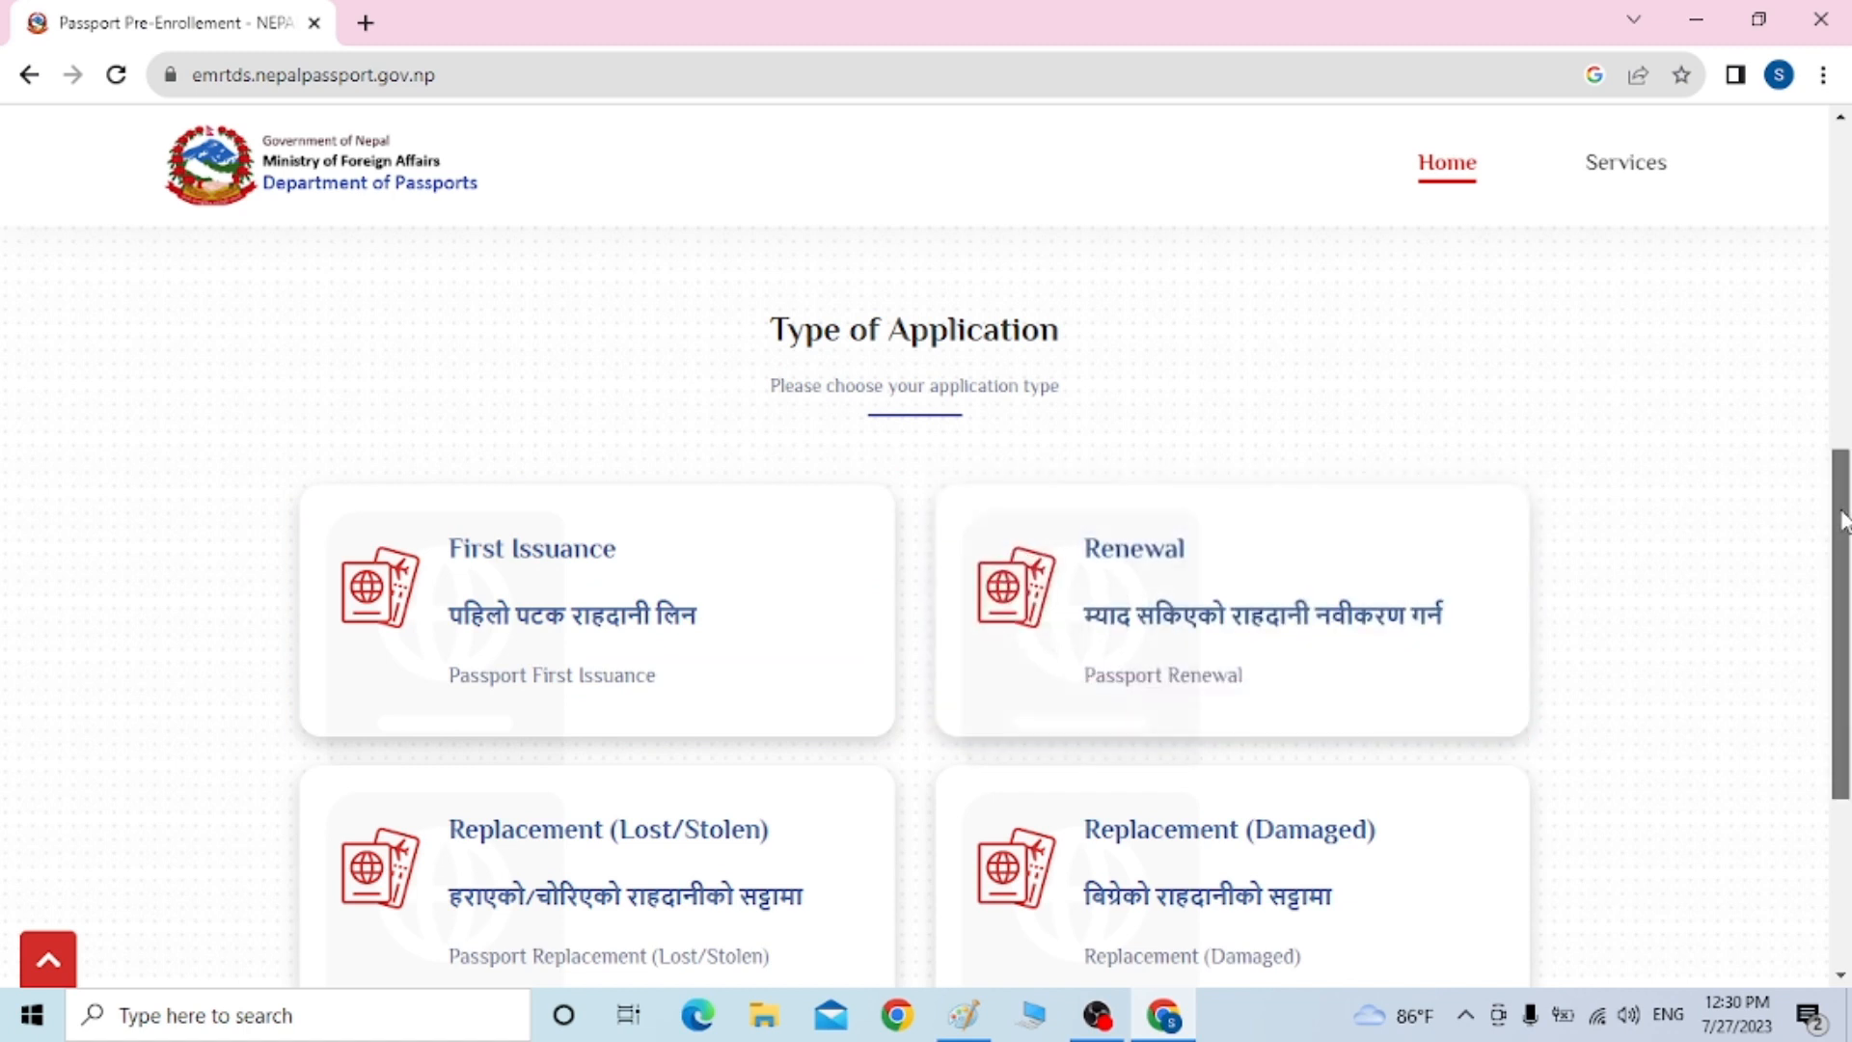
{"action": "scroll", "coordinate": [1700, 566], "scroll_direction": "down", "scroll_amount": 1}
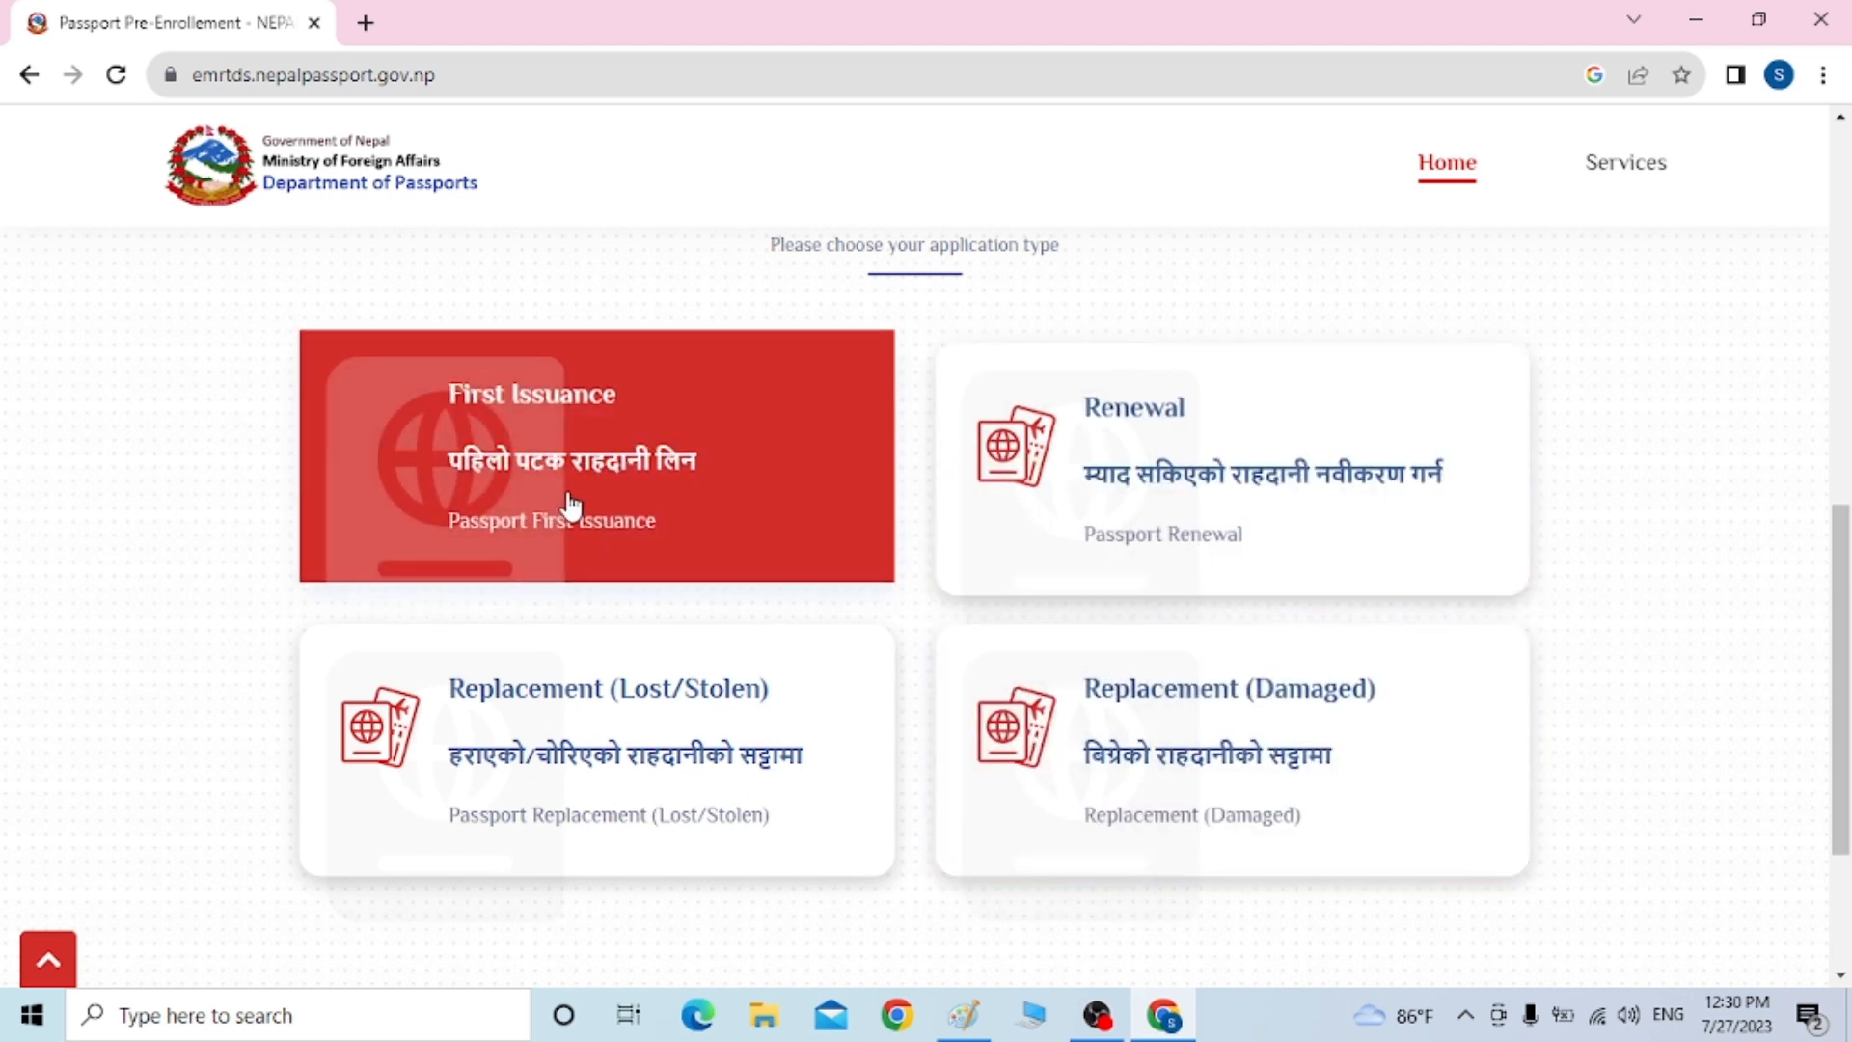
{"action": "left_click", "coordinate": [567, 497]}
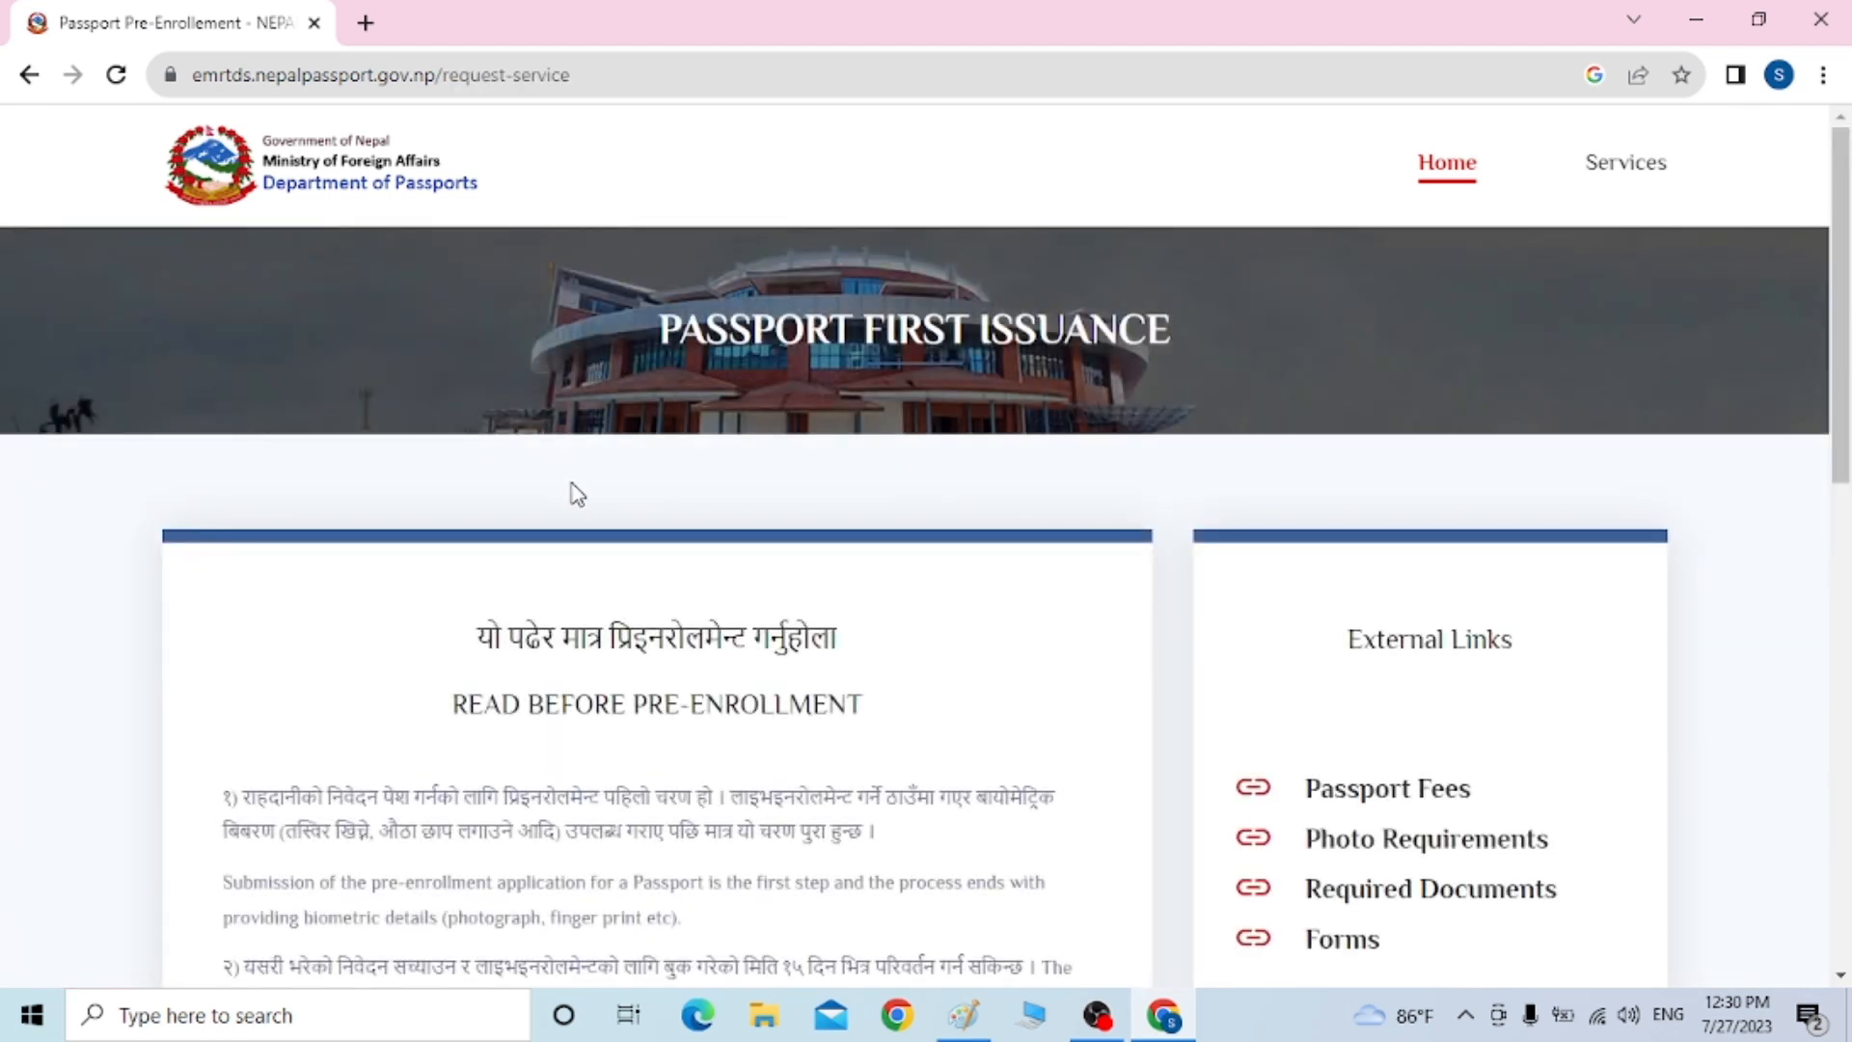
Choose the Ordinary 66 pages passport type, proceed, and accept the data privacy consent
{"action": "left_click_drag", "start_coordinate": [1838, 422], "coordinate": [1845, 760]}
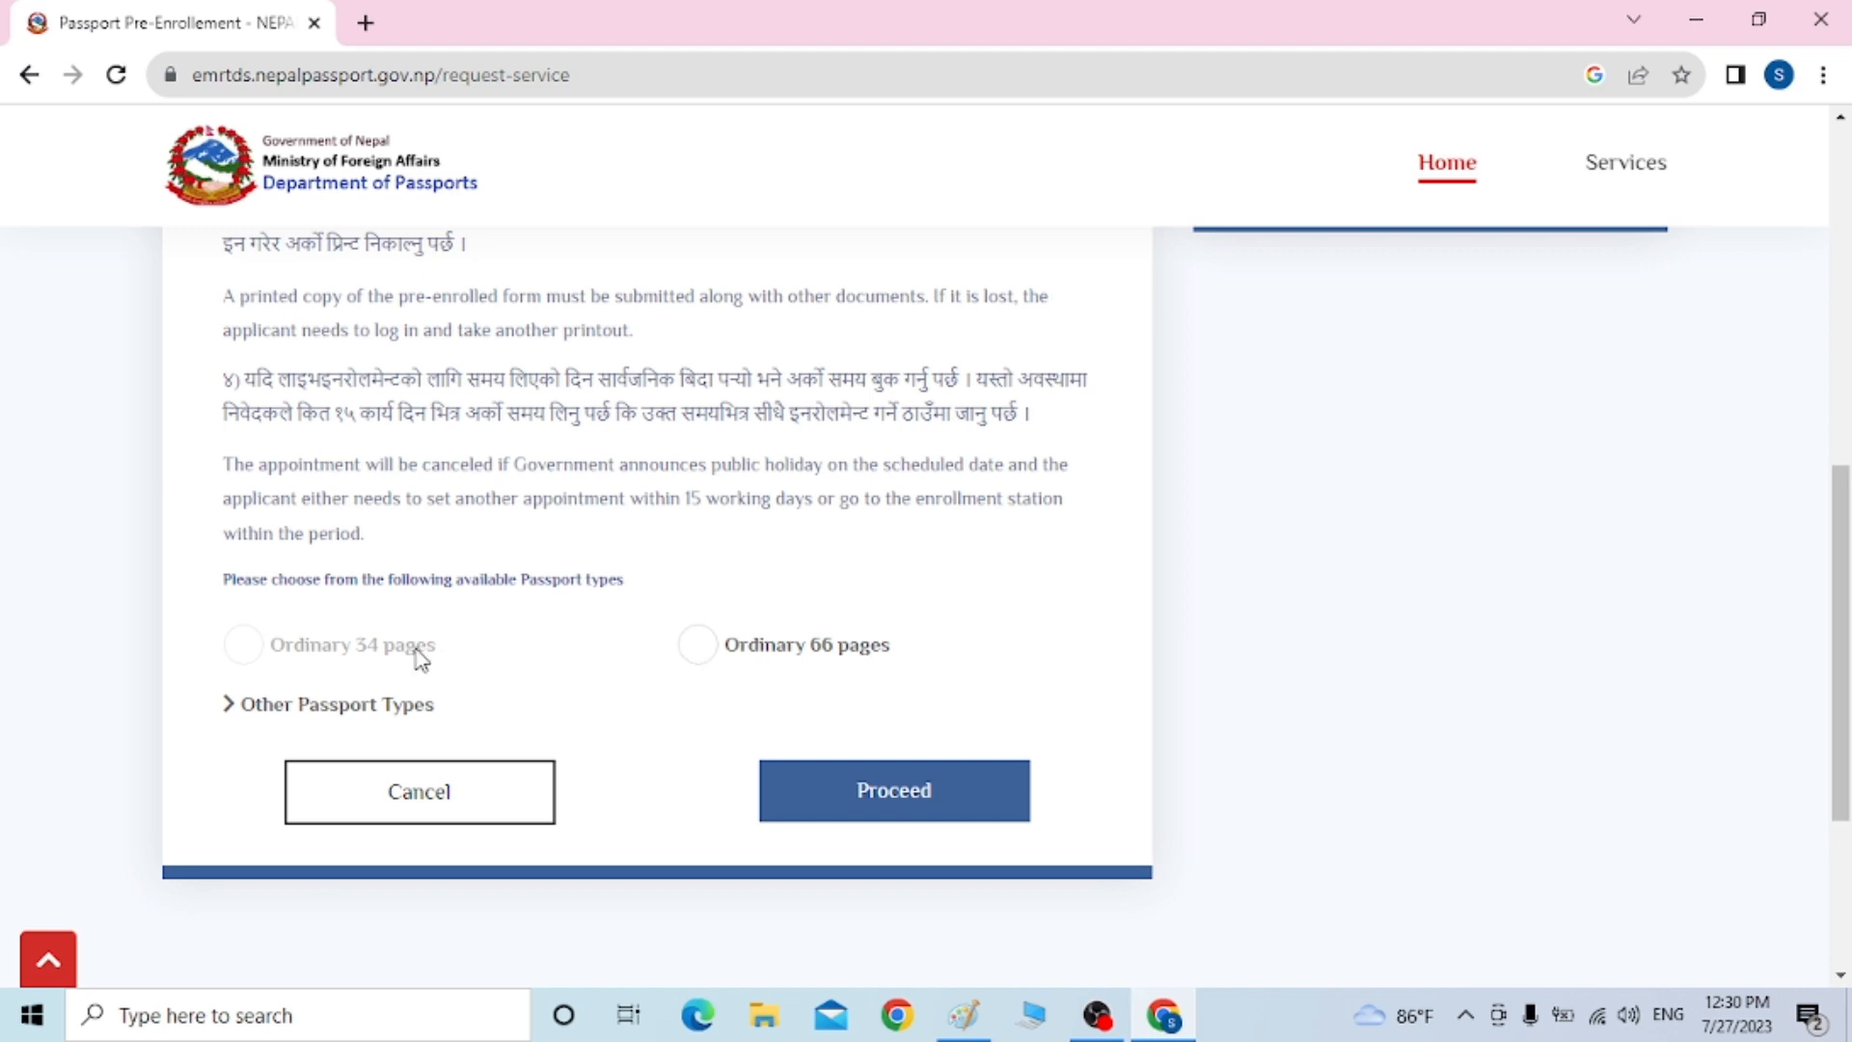
{"action": "left_click", "coordinate": [690, 658]}
{"action": "left_click", "coordinate": [865, 812]}
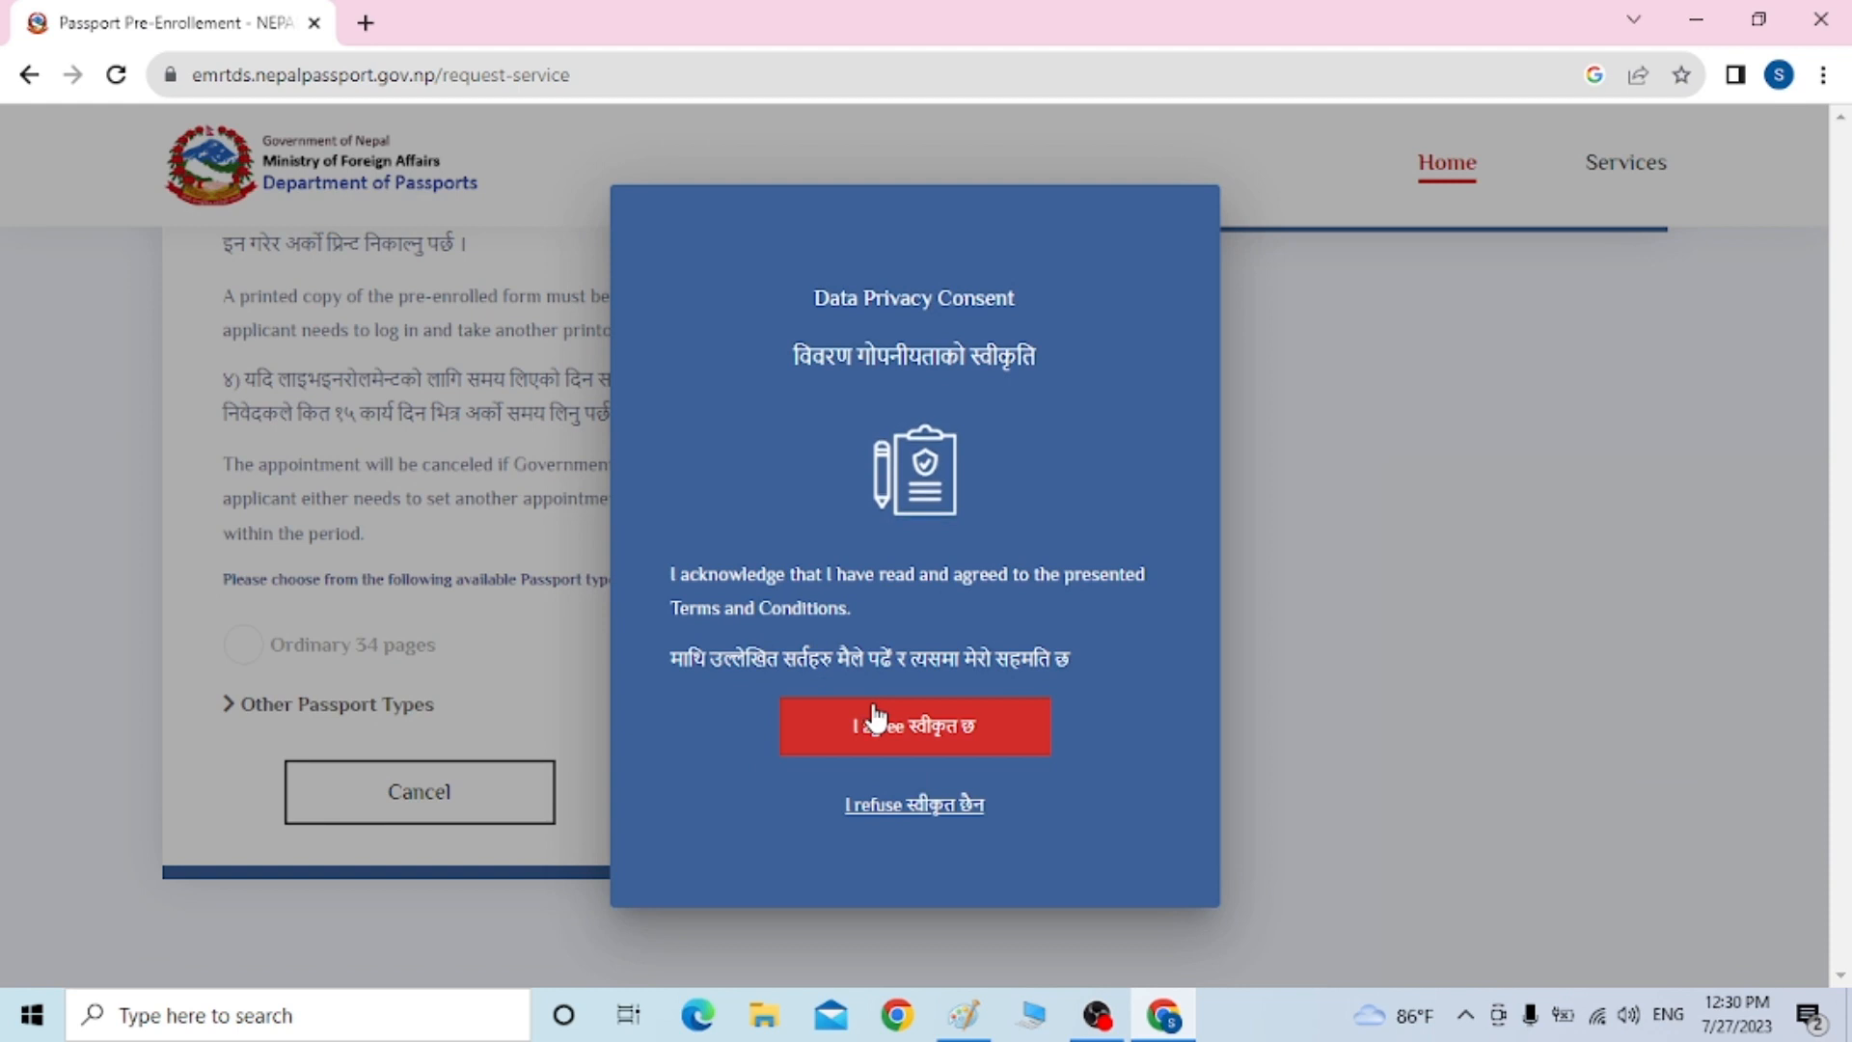
{"action": "left_click", "coordinate": [879, 735]}
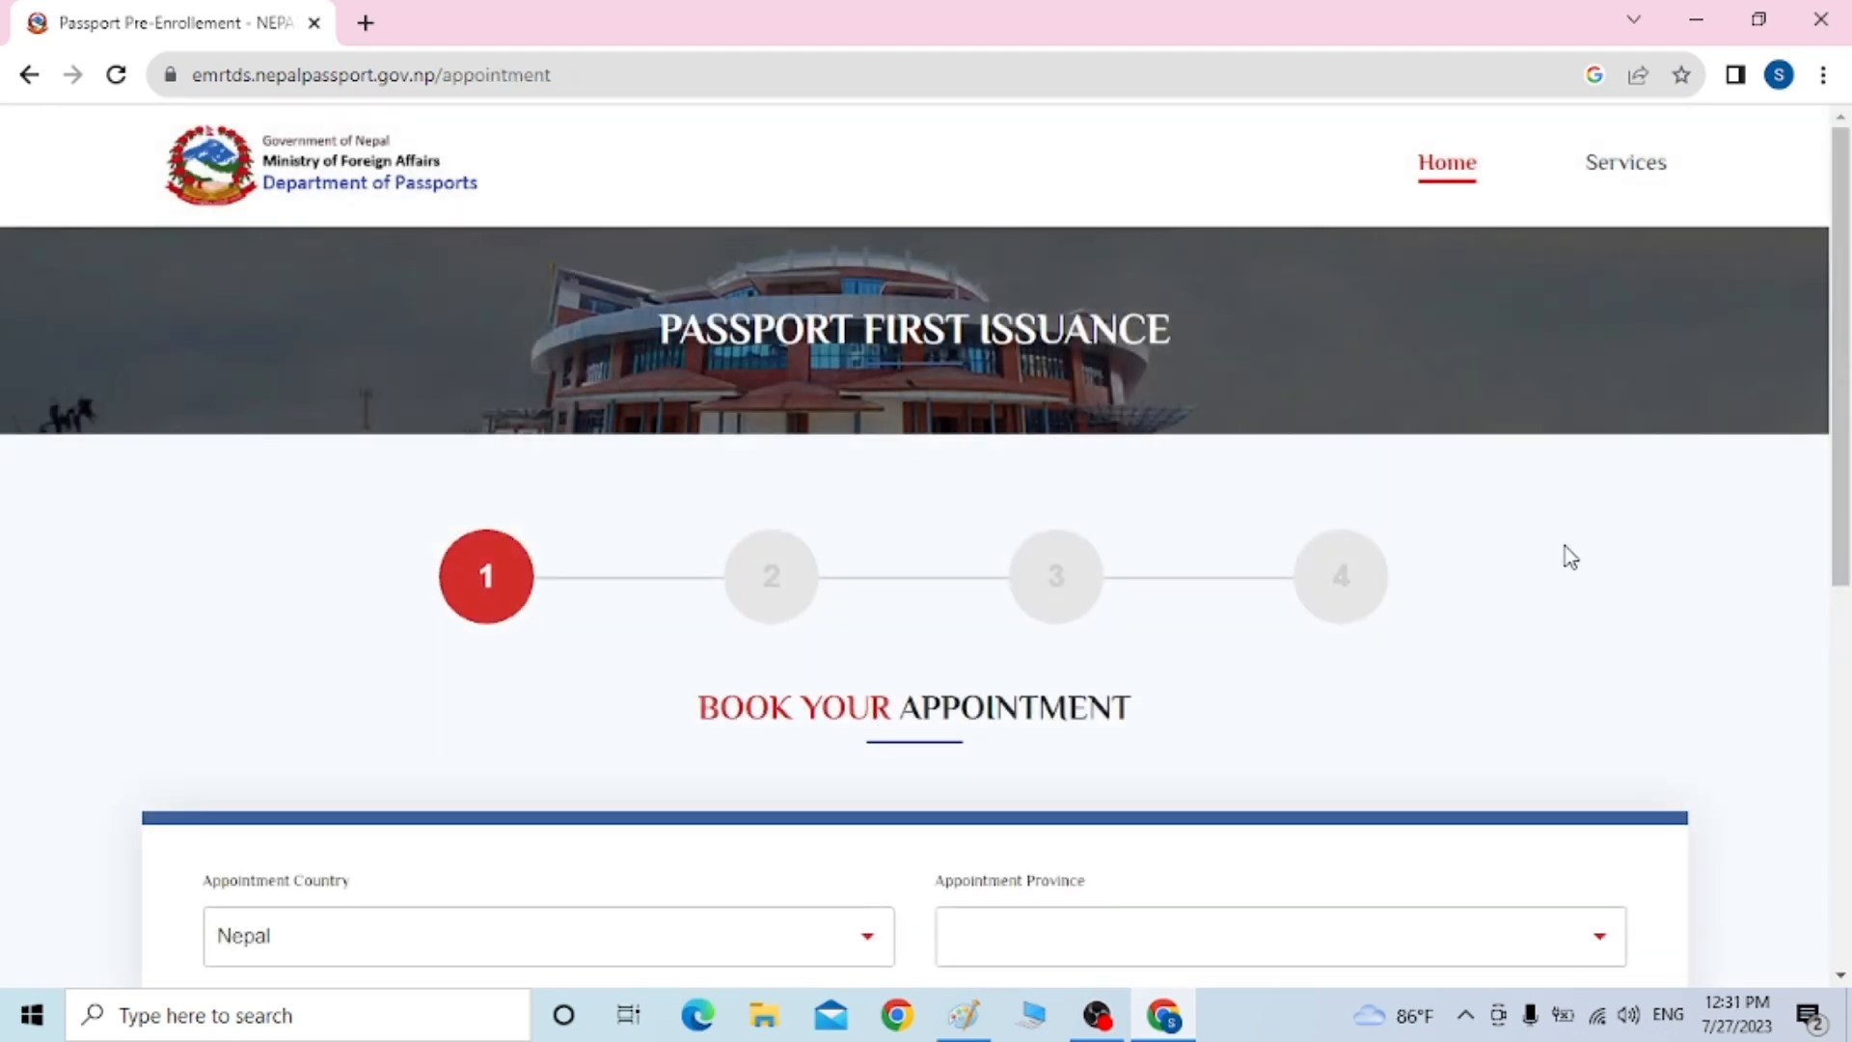
Set the appointment province to Gandaki
{"action": "left_click_drag", "start_coordinate": [1841, 345], "coordinate": [1844, 348]}
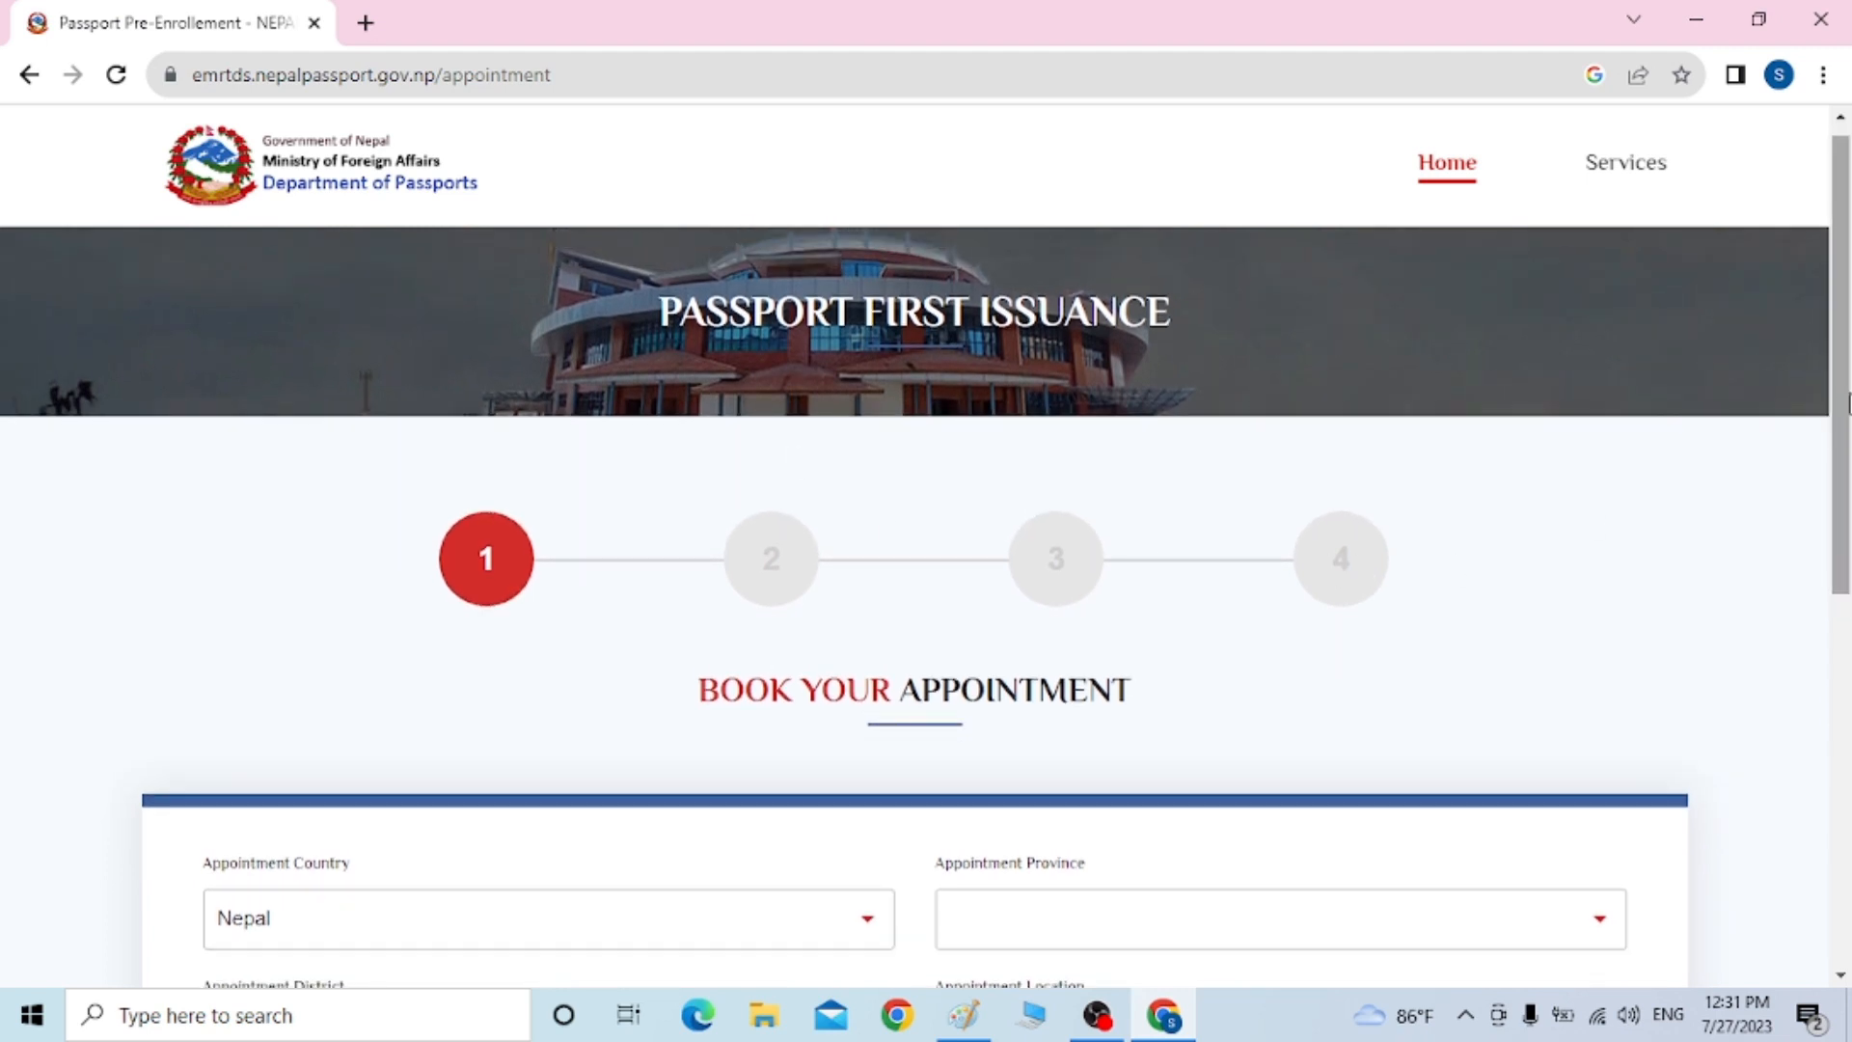
{"action": "scroll", "coordinate": [1838, 415], "scroll_direction": "down", "scroll_amount": 1}
{"action": "scroll", "coordinate": [1844, 424], "scroll_direction": "down", "scroll_amount": 1}
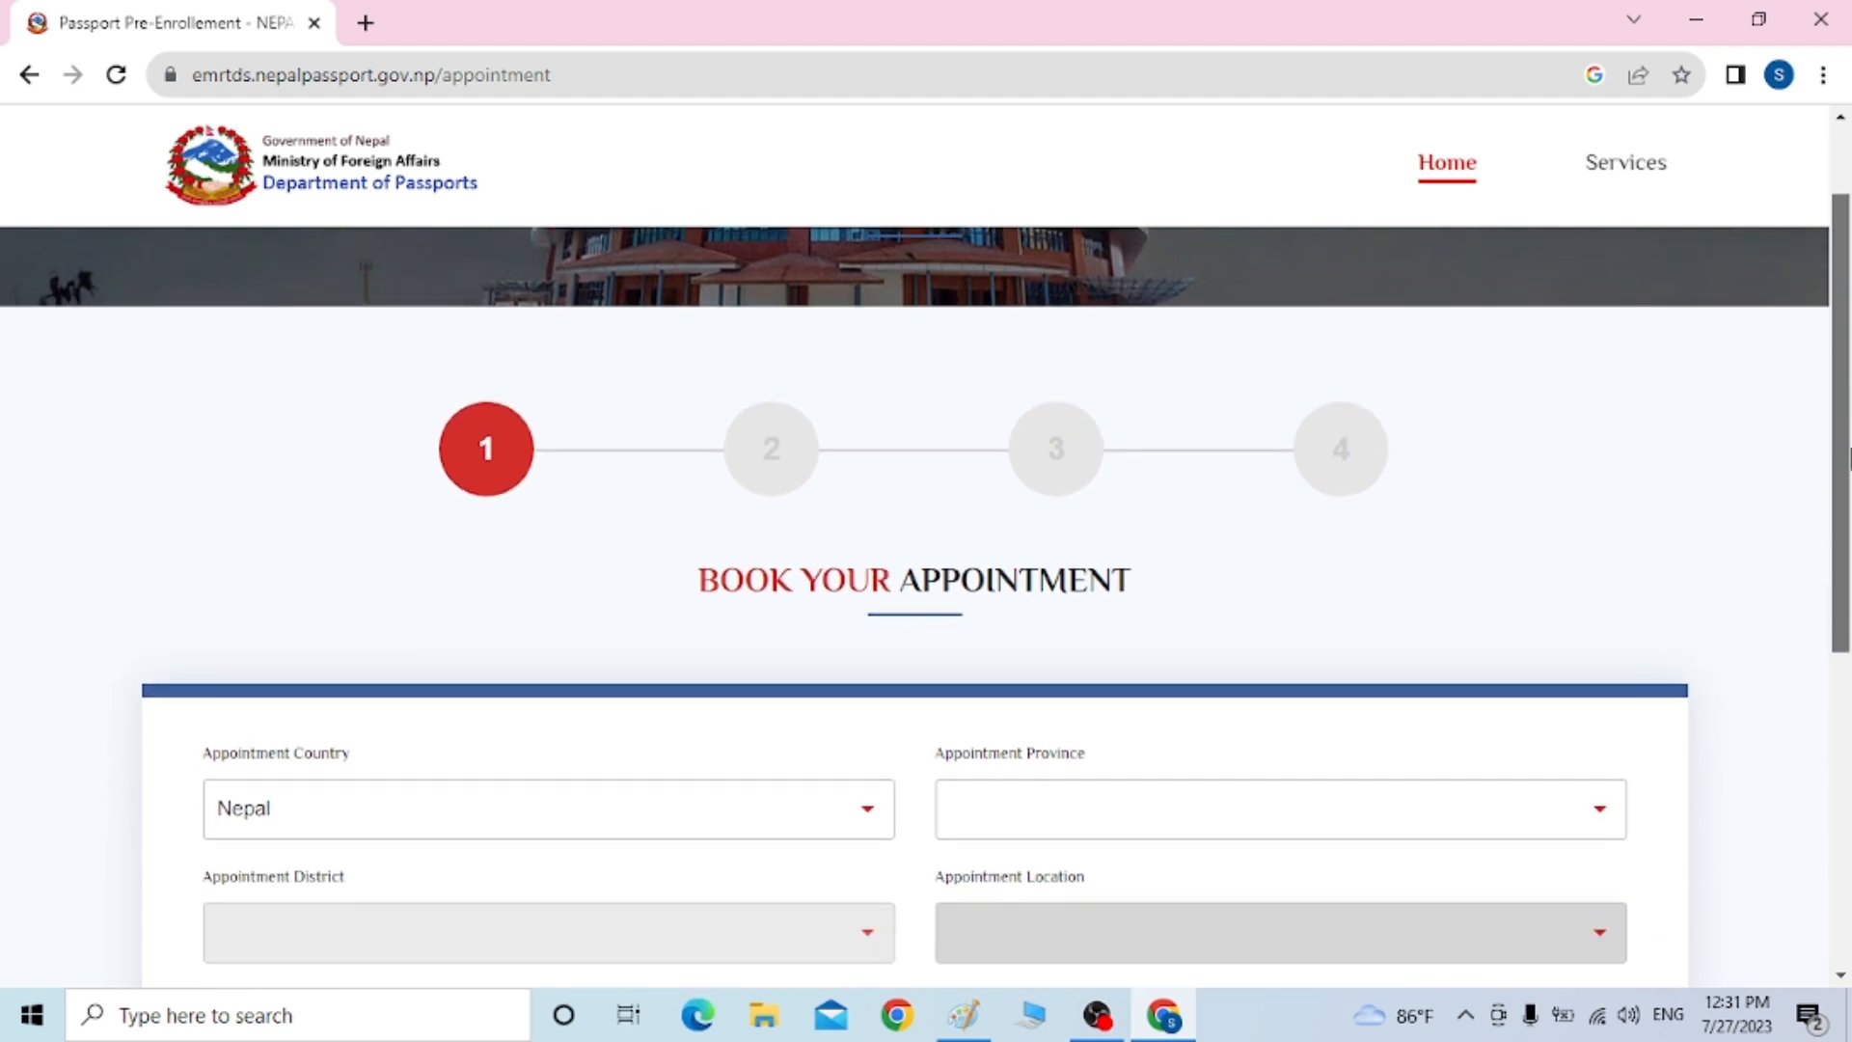
{"action": "scroll", "coordinate": [1840, 393], "scroll_direction": "up", "scroll_amount": 2}
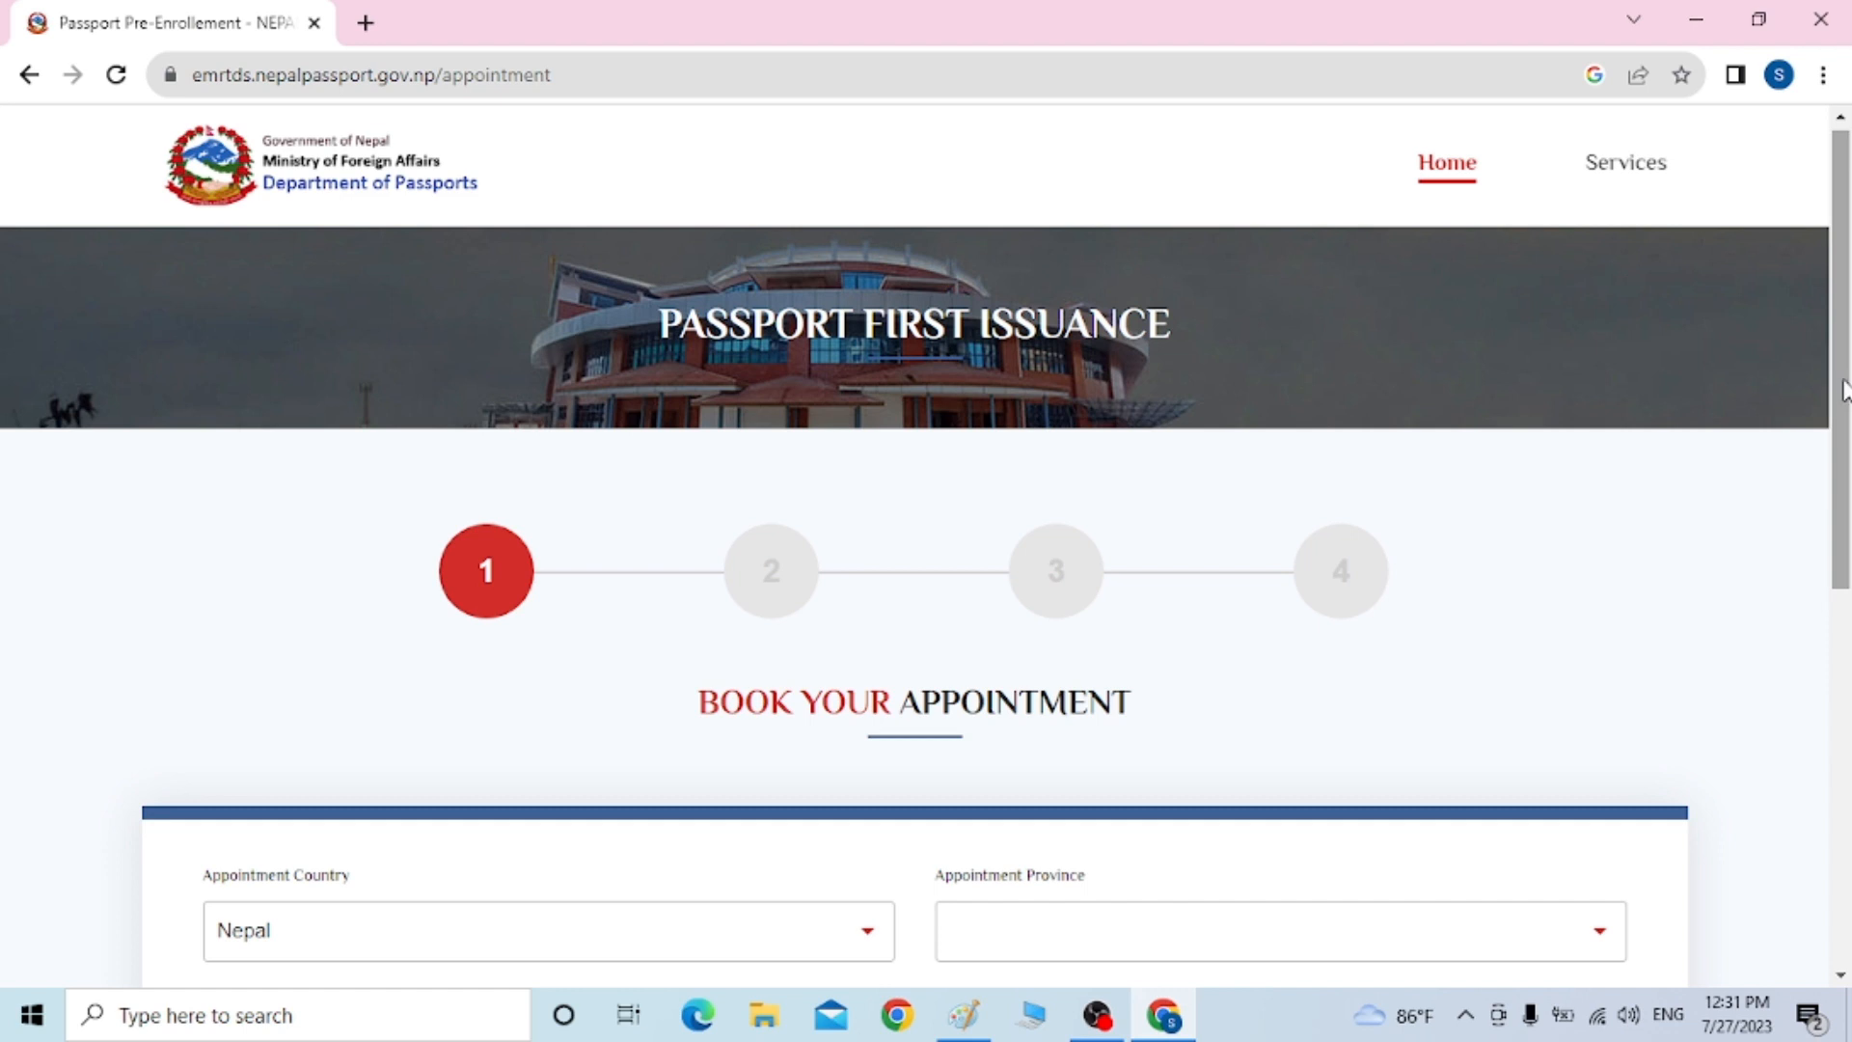
{"action": "left_click_drag", "start_coordinate": [1841, 394], "coordinate": [1847, 564]}
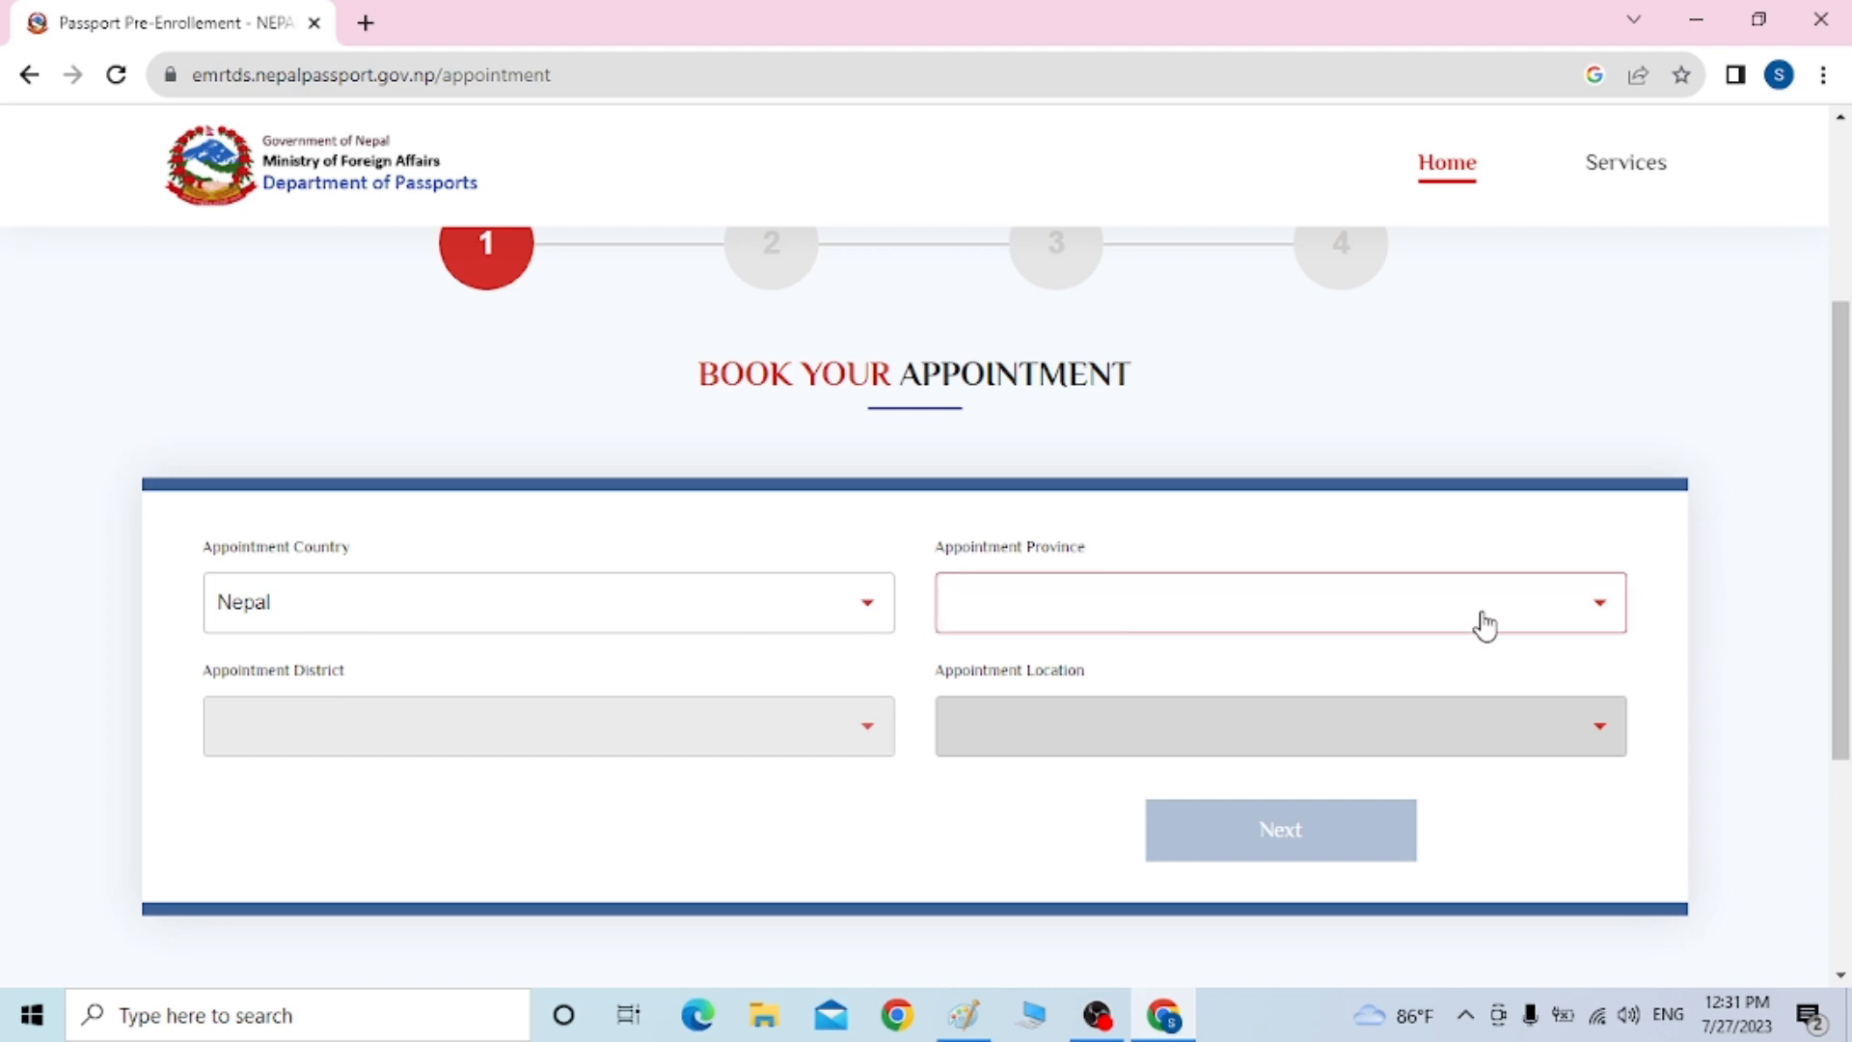
{"action": "left_click", "coordinate": [1600, 603]}
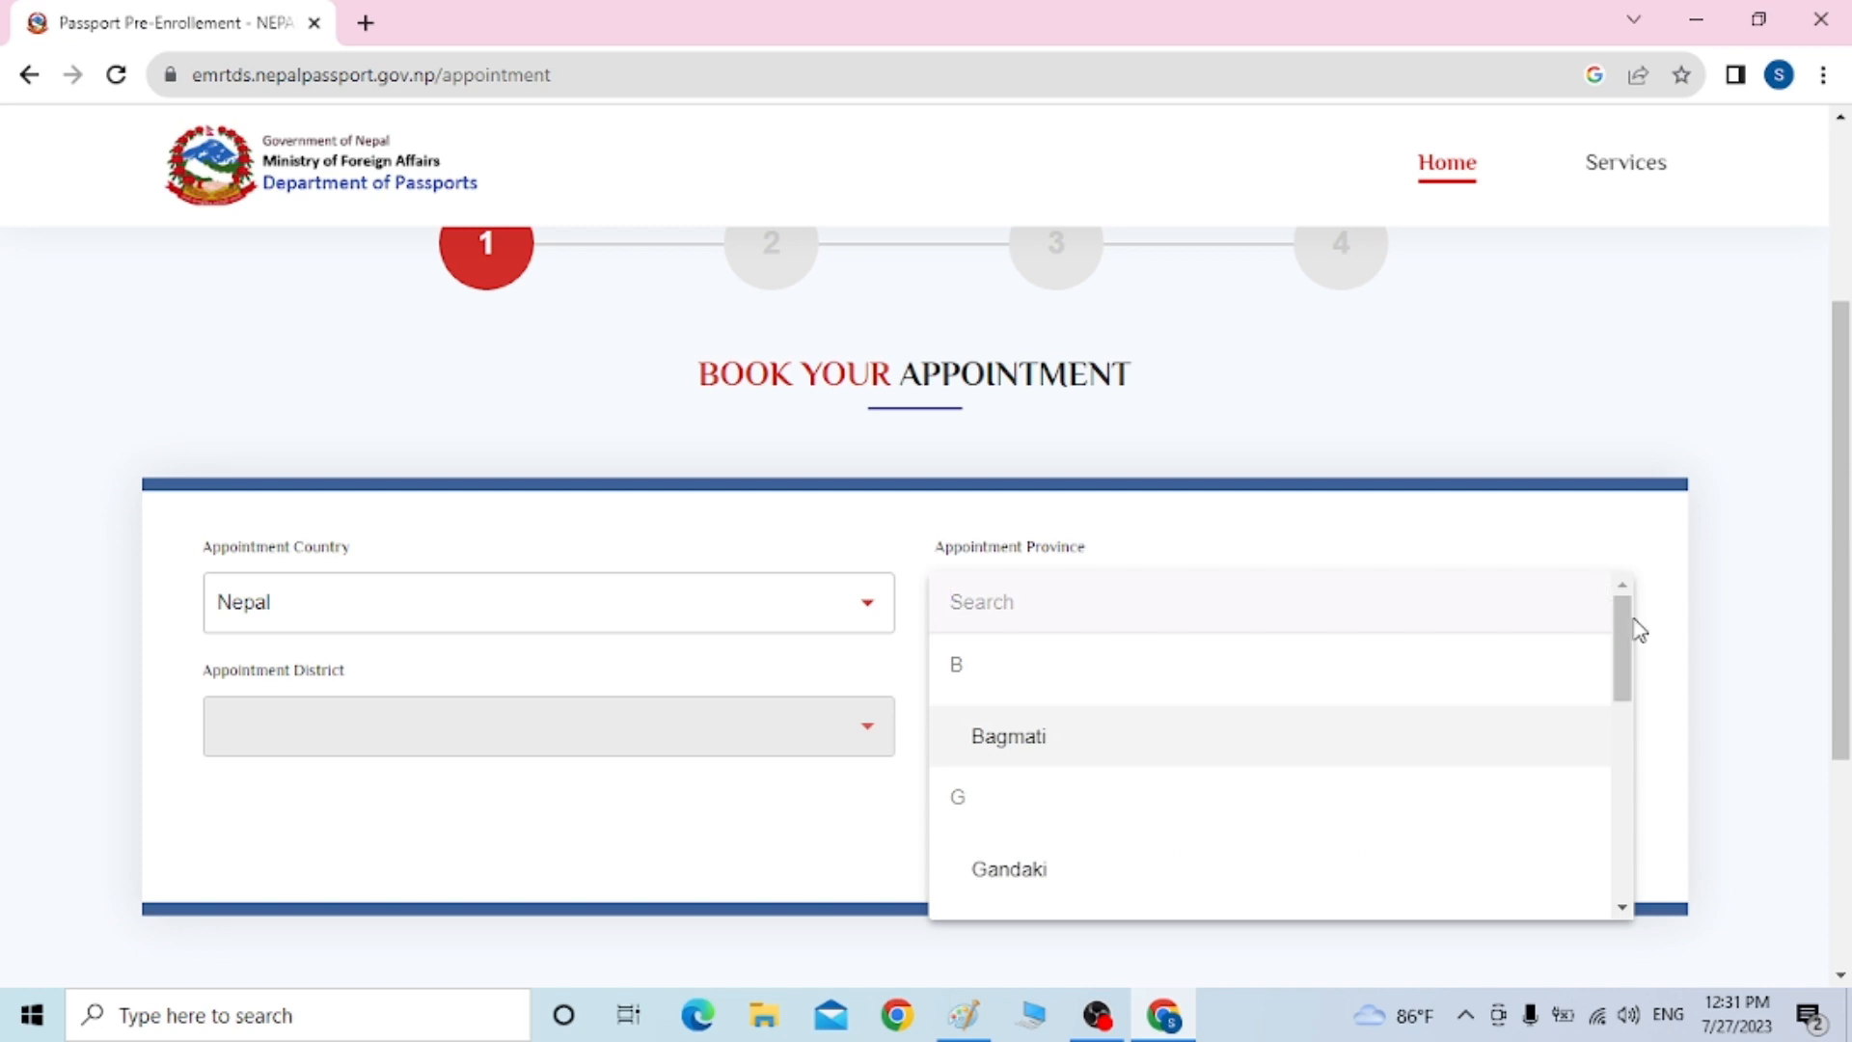
{"action": "mouse_move", "coordinate": [1631, 632]}
{"action": "left_mouse_down"}
{"action": "mouse_move", "coordinate": [1633, 691]}
{"action": "mouse_move", "coordinate": [1628, 644]}
{"action": "left_mouse_up"}
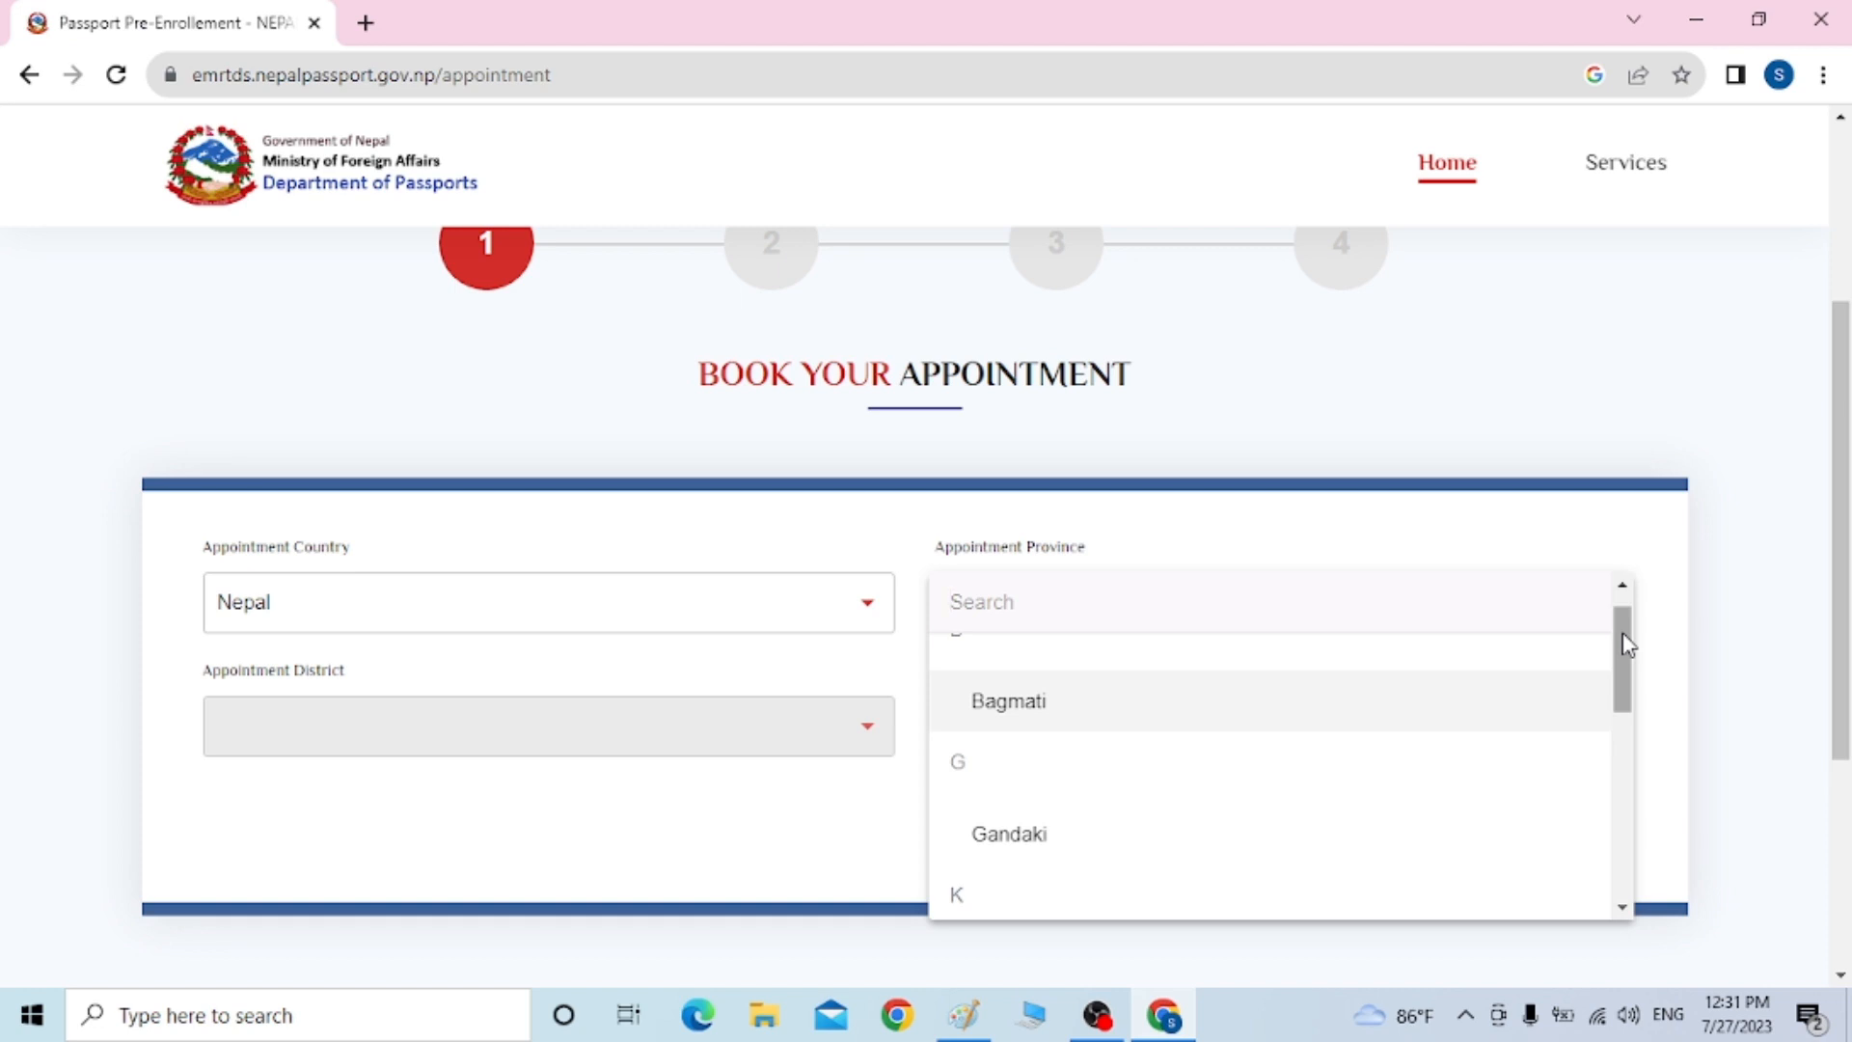
{"action": "mouse_move", "coordinate": [1628, 645]}
{"action": "left_mouse_down"}
{"action": "mouse_move", "coordinate": [1621, 662]}
{"action": "mouse_move", "coordinate": [1611, 632]}
{"action": "left_mouse_up"}
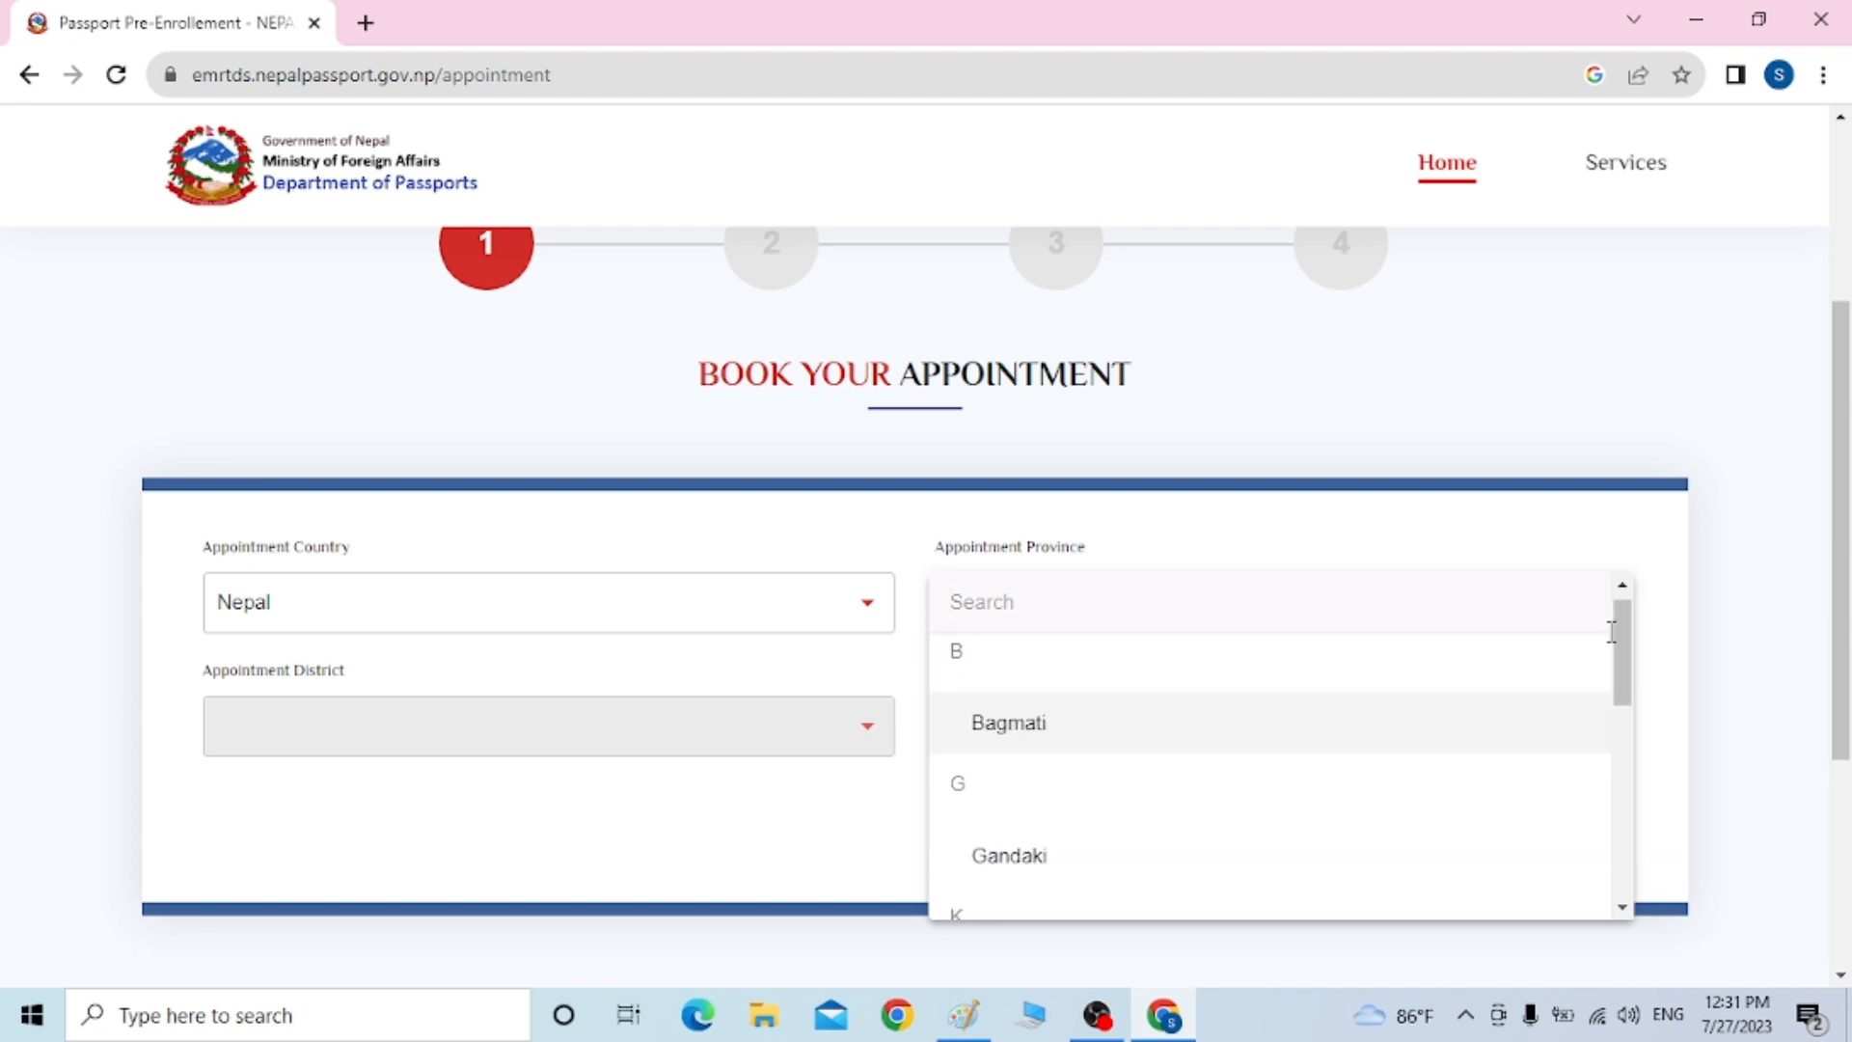
{"action": "left_click", "coordinate": [1008, 878]}
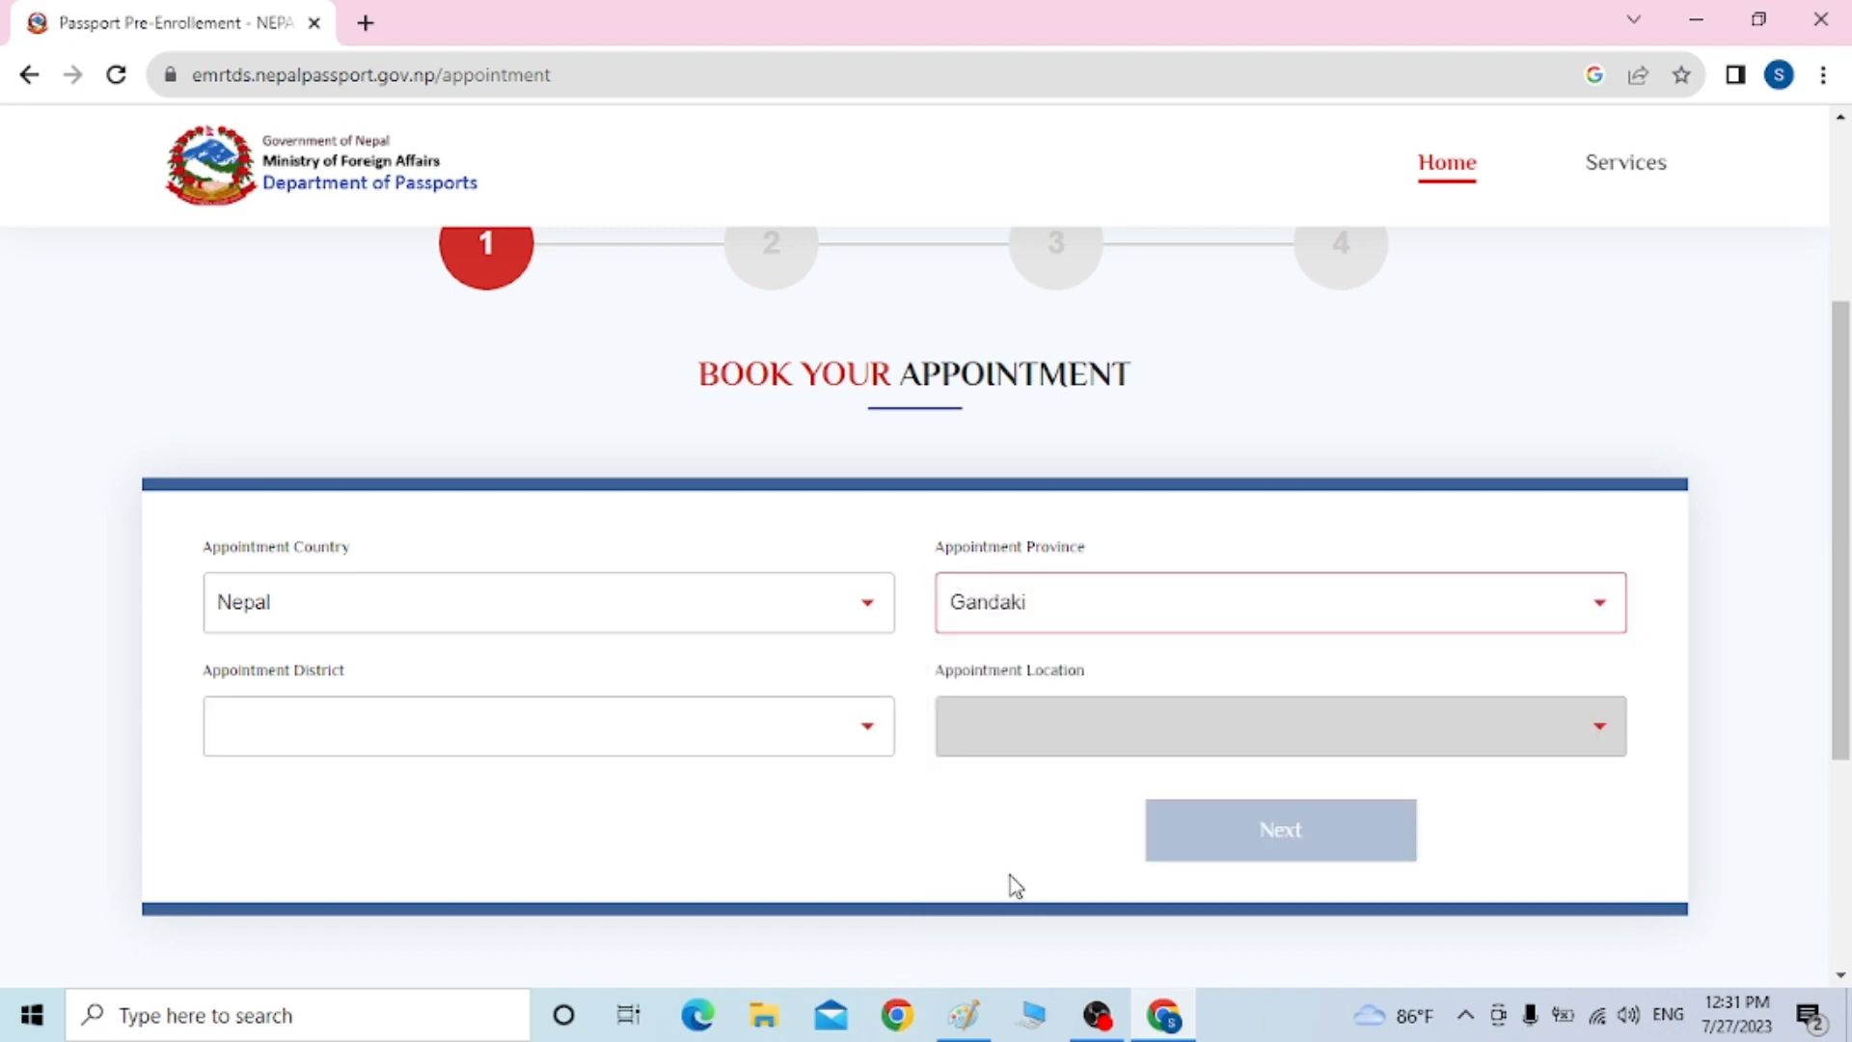
Choose Kaski as the appointment district and Lekhnath as the enrollment location
{"action": "left_click", "coordinate": [531, 747]}
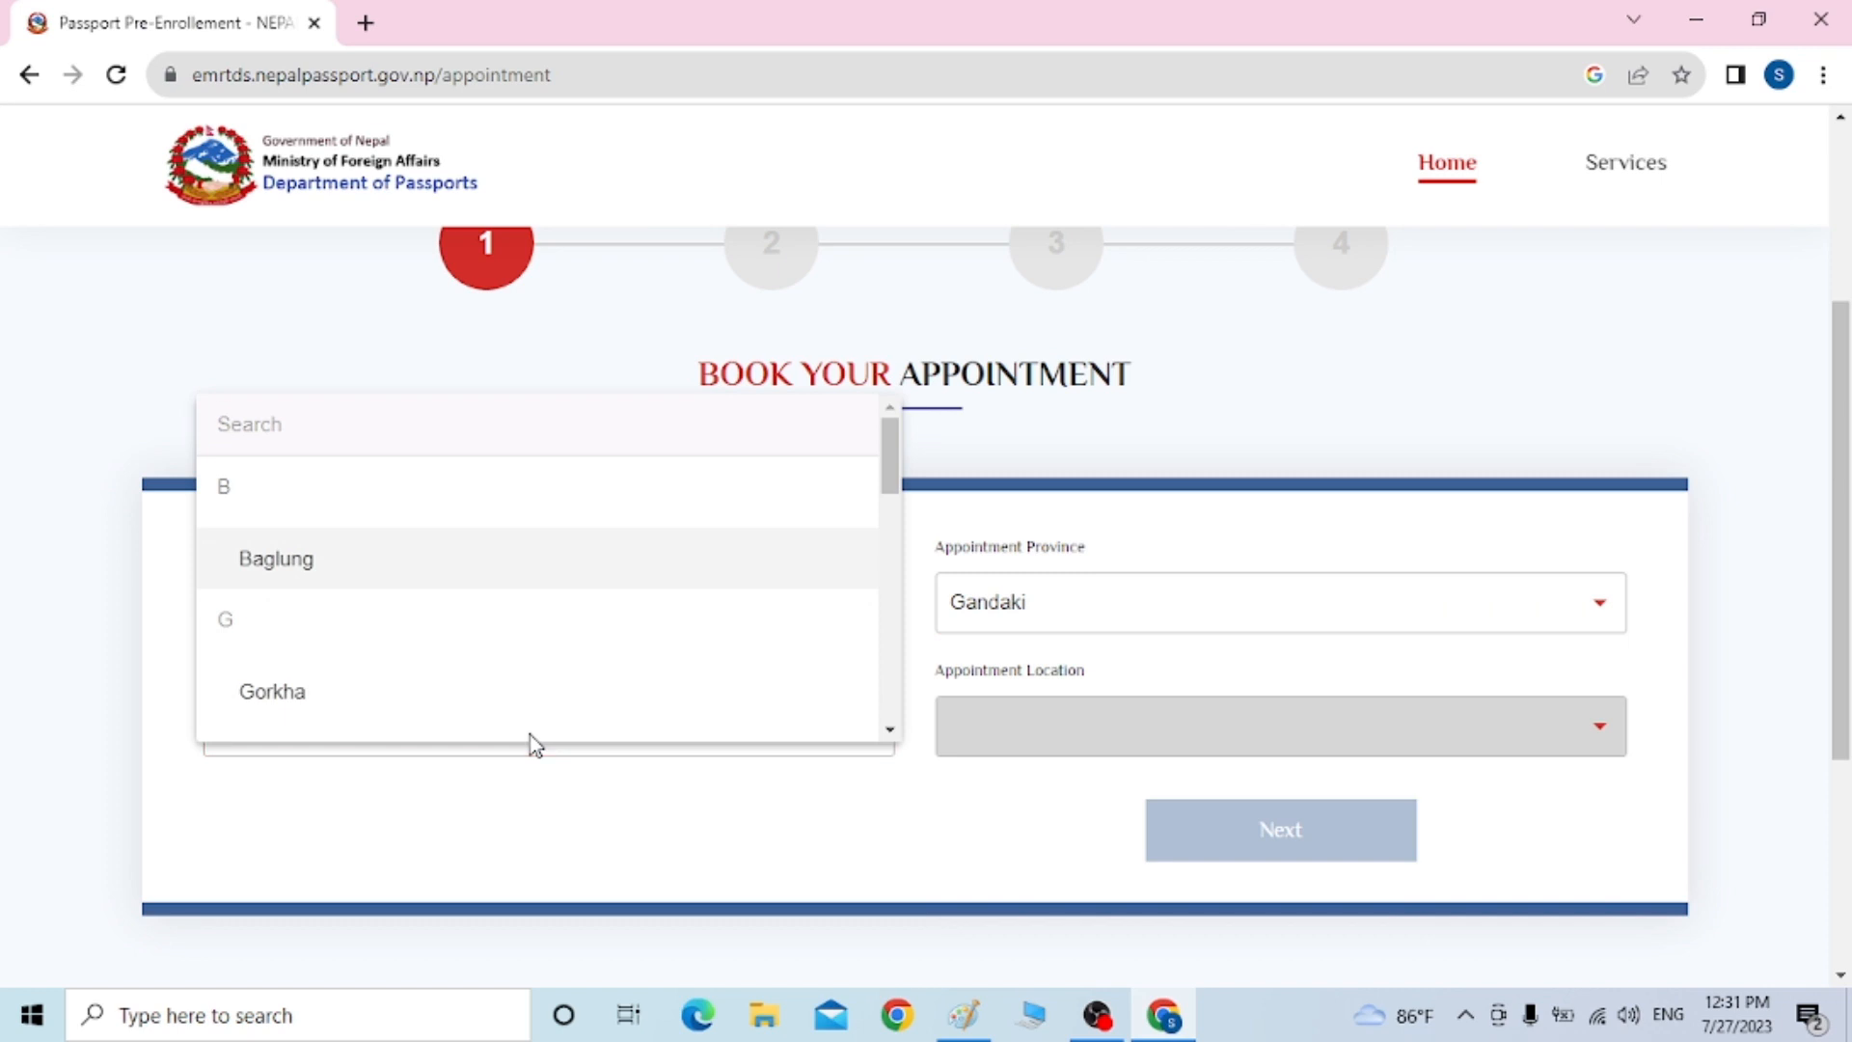
{"action": "type", "text": "kas"}
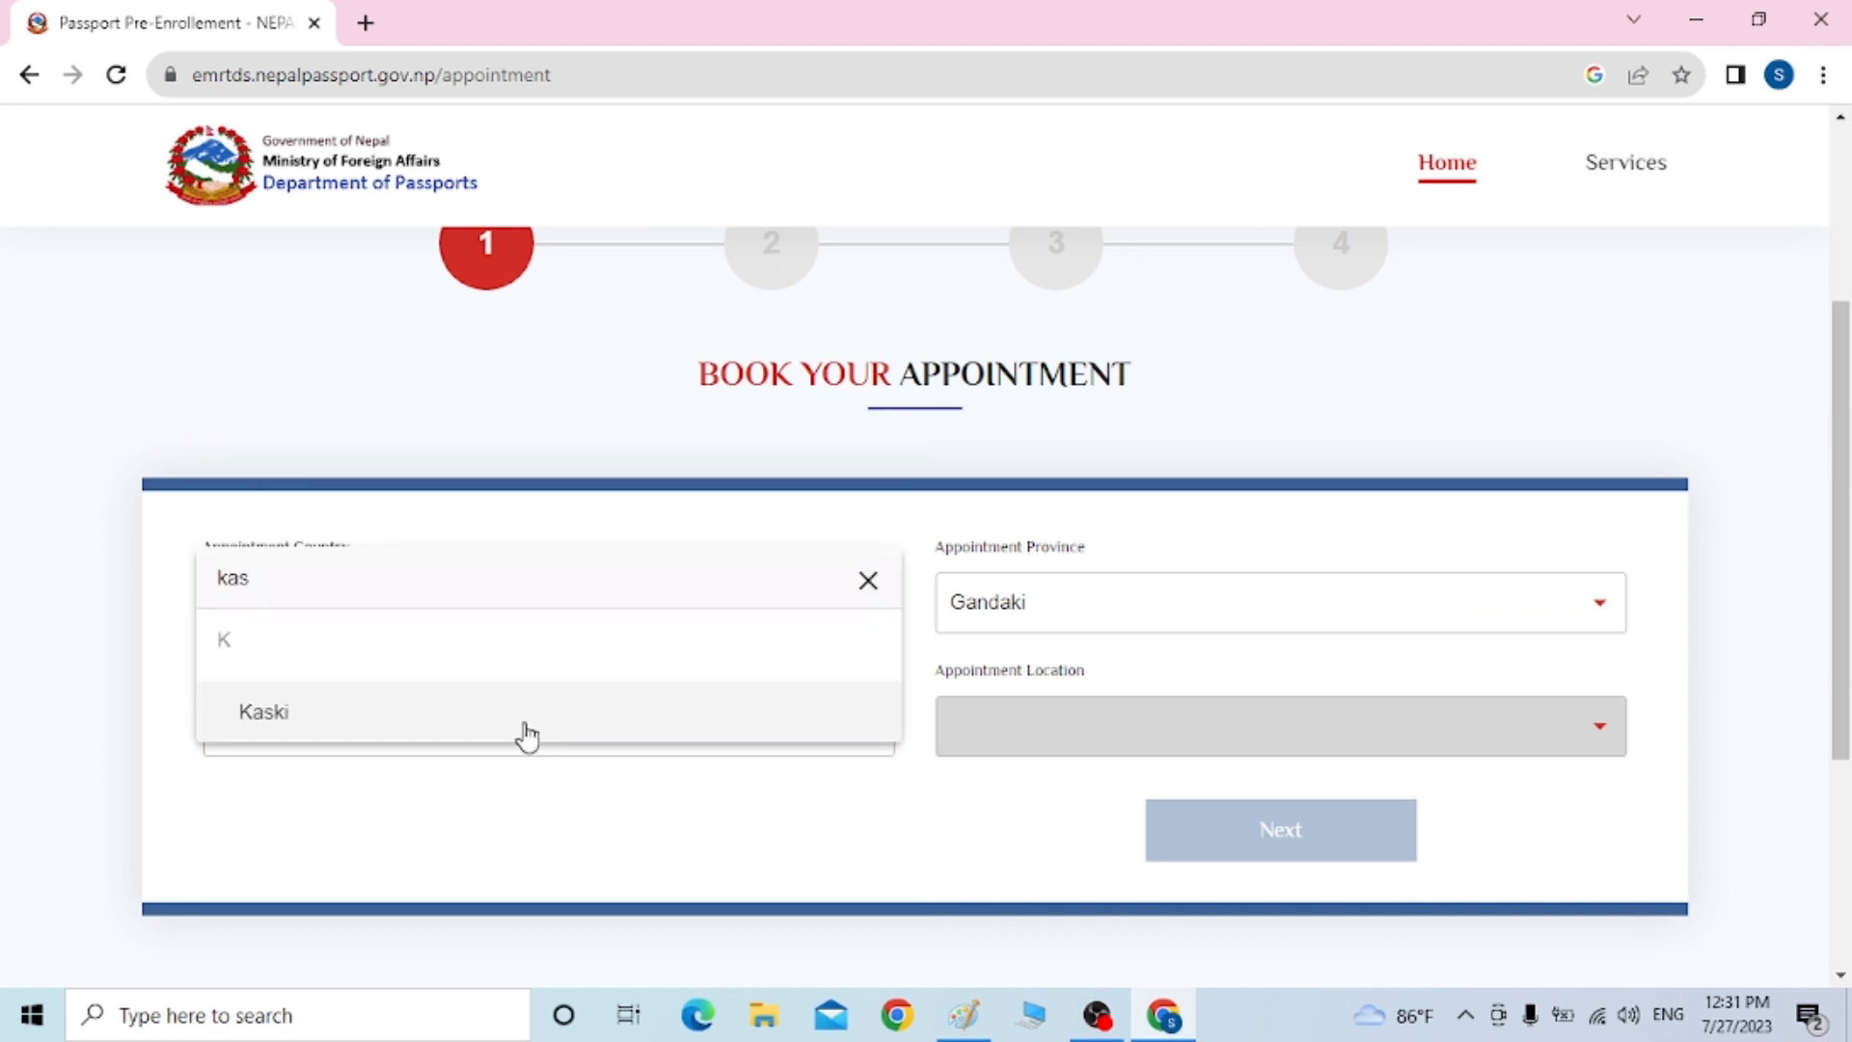
{"action": "left_click", "coordinate": [525, 731]}
{"action": "left_click", "coordinate": [1217, 743]}
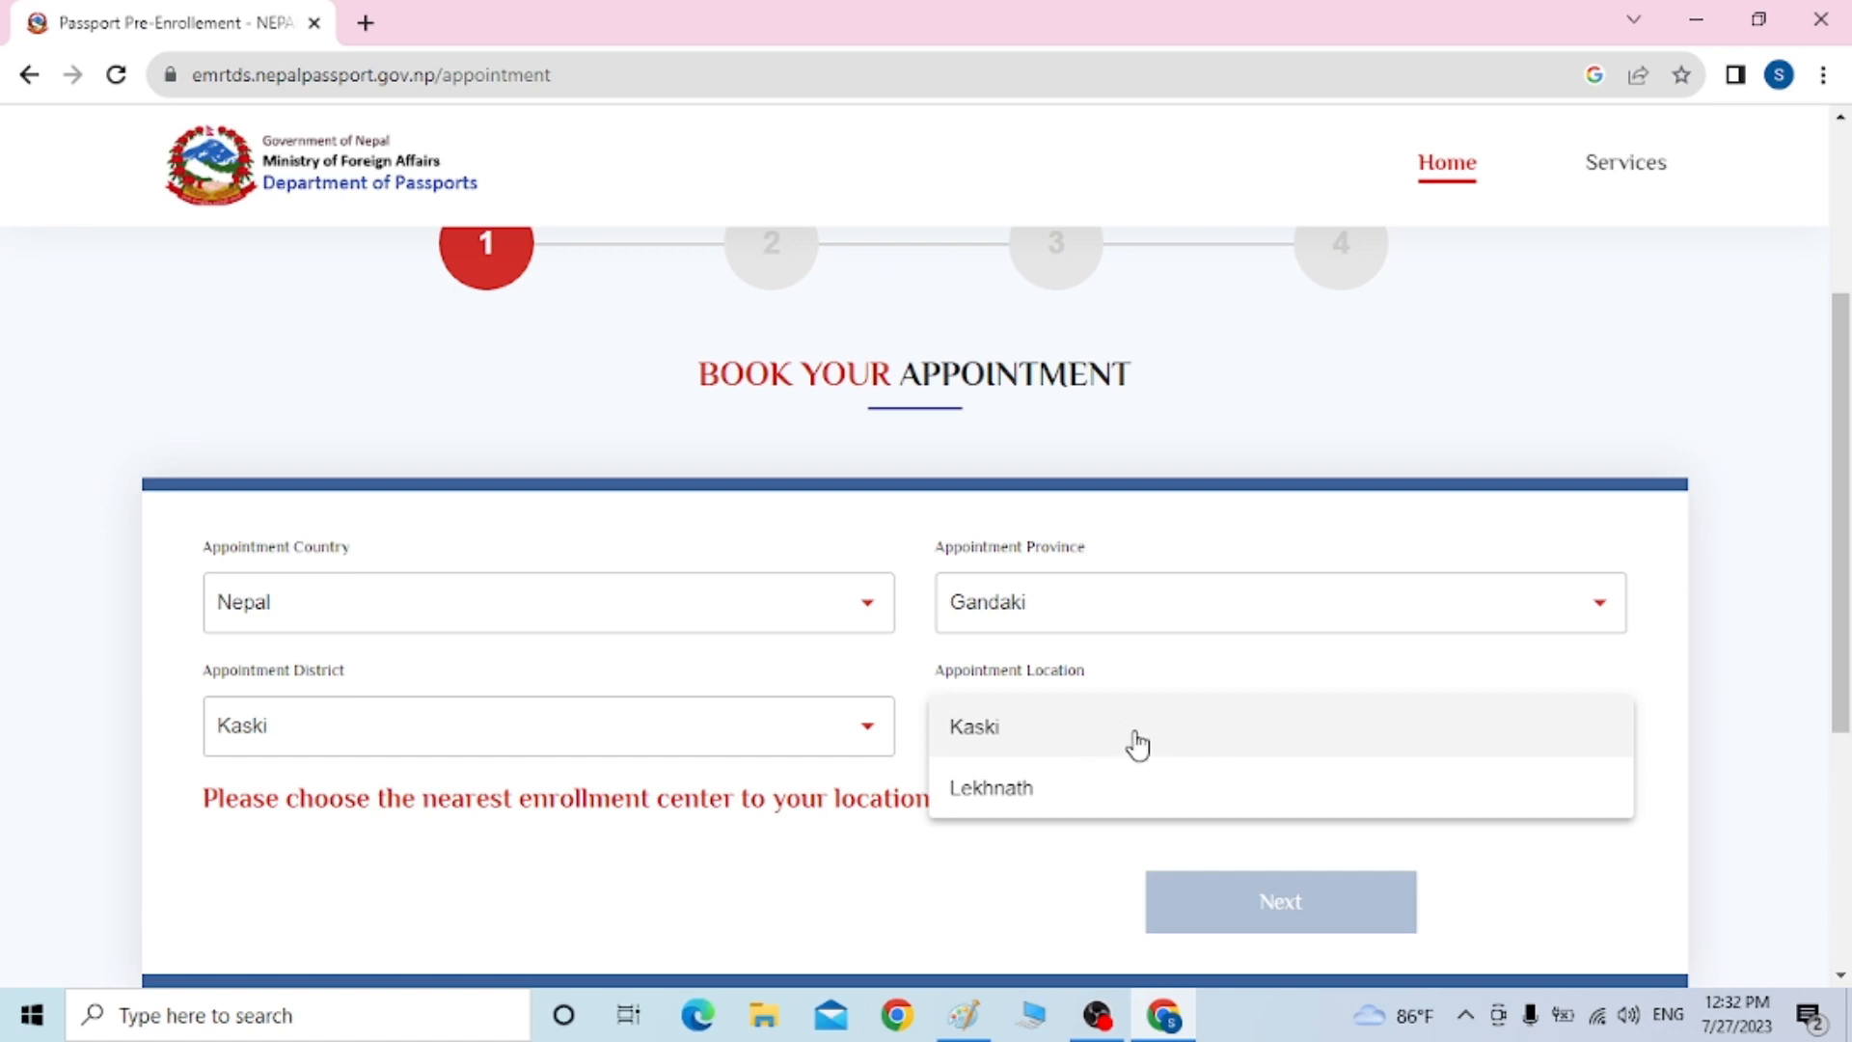
{"action": "left_click", "coordinate": [1055, 808]}
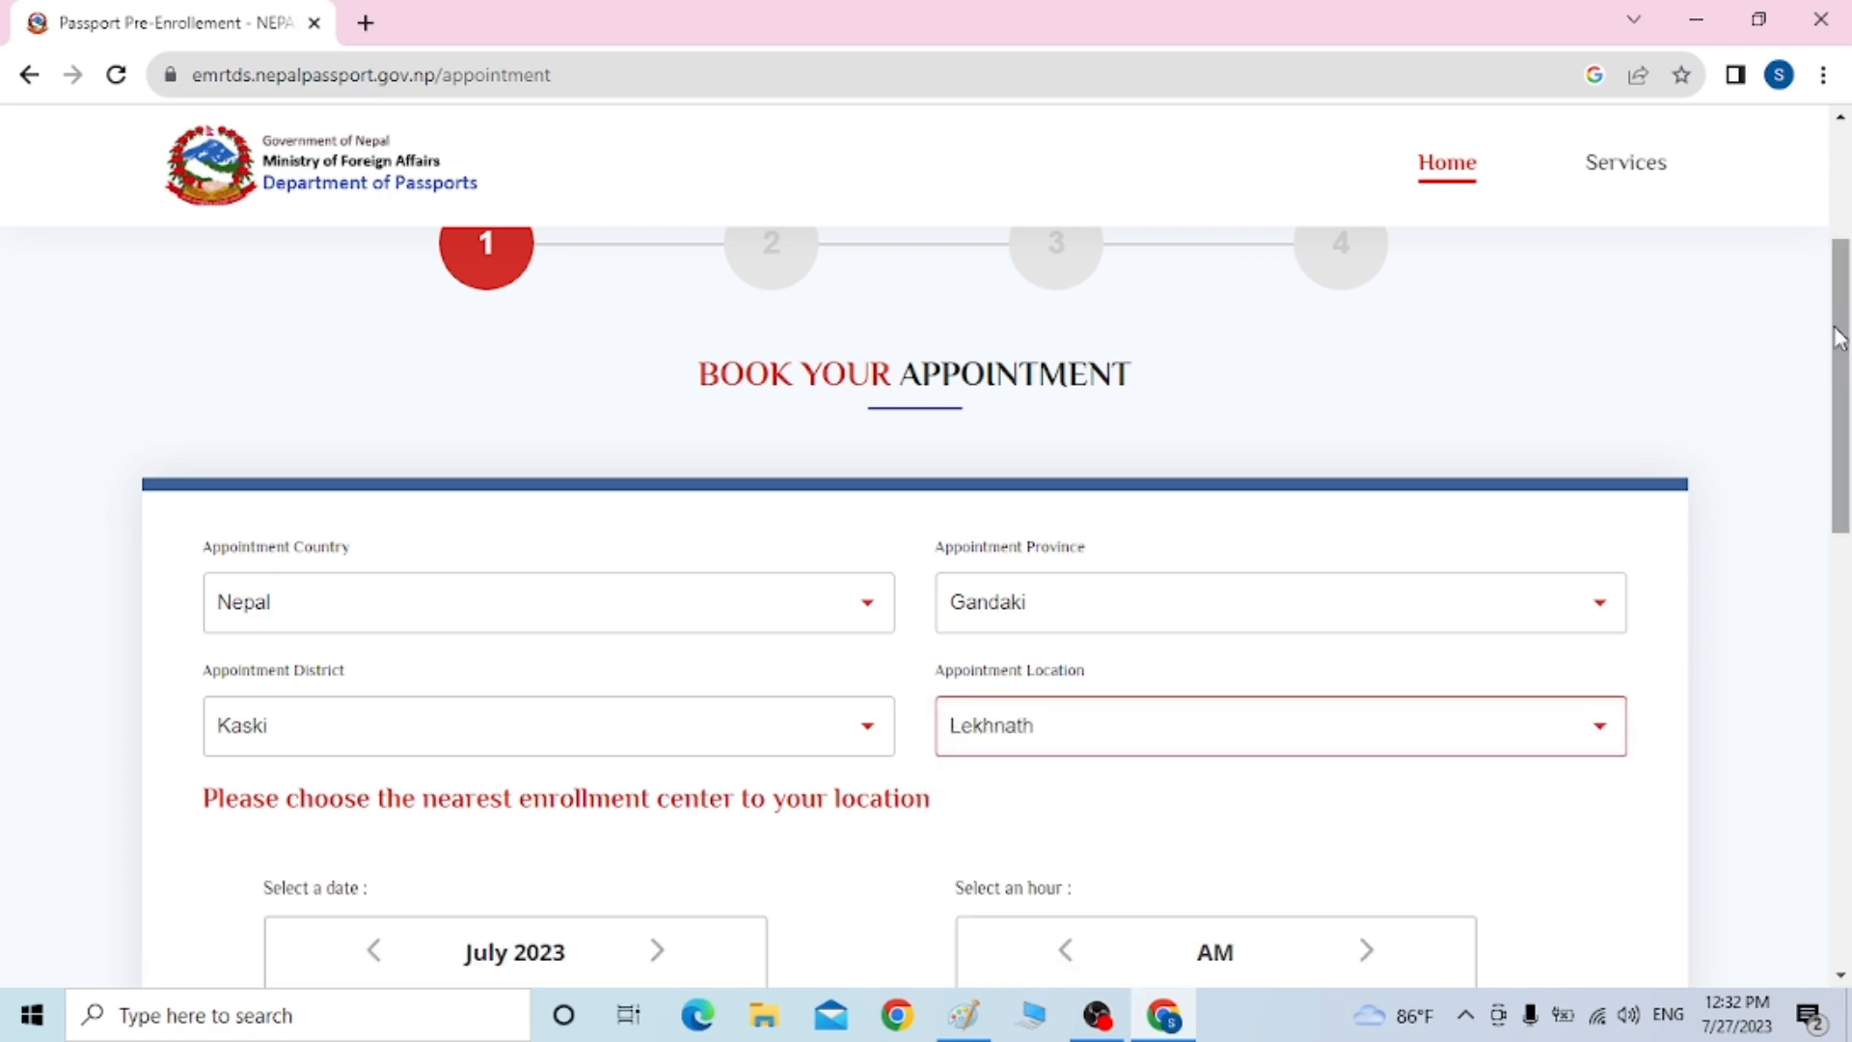
Book the 27 July 2023 11:00 slot, enter the captcha and continue to the application form
{"action": "left_click_drag", "start_coordinate": [1840, 337], "coordinate": [1843, 496]}
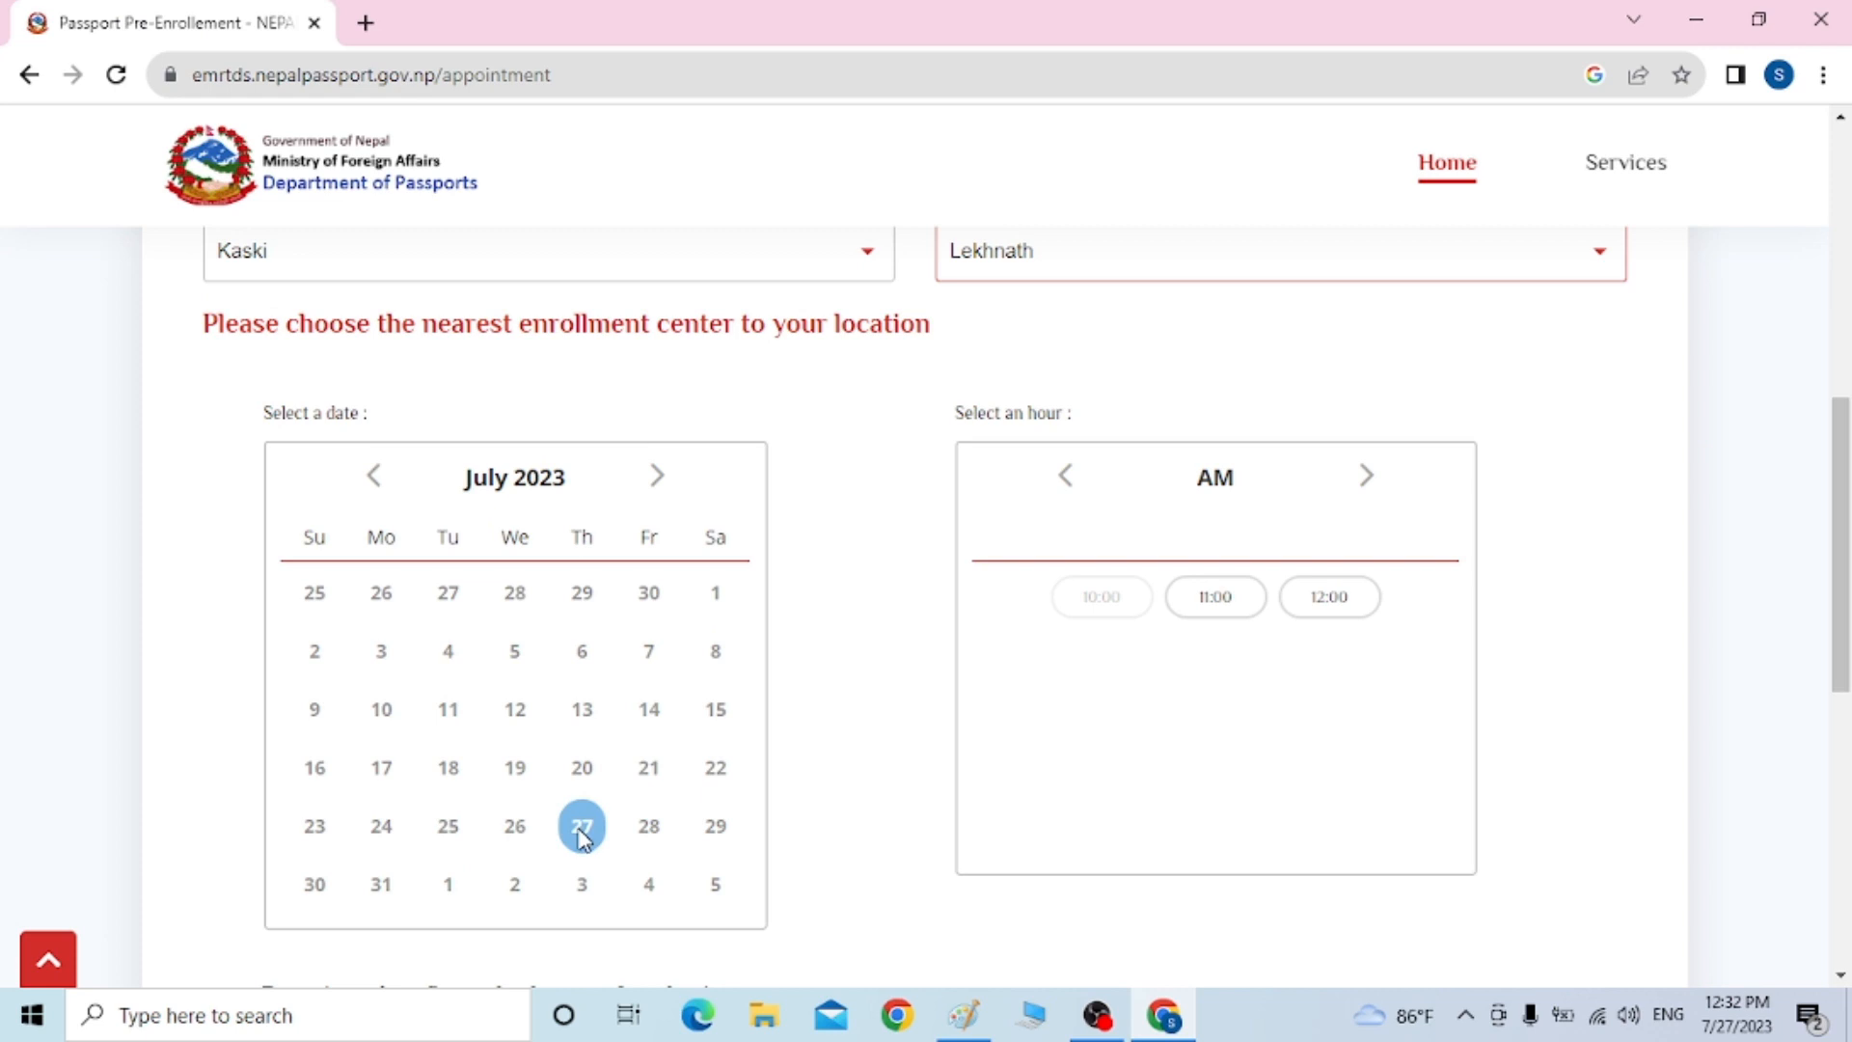
{"action": "left_click", "coordinate": [1223, 598]}
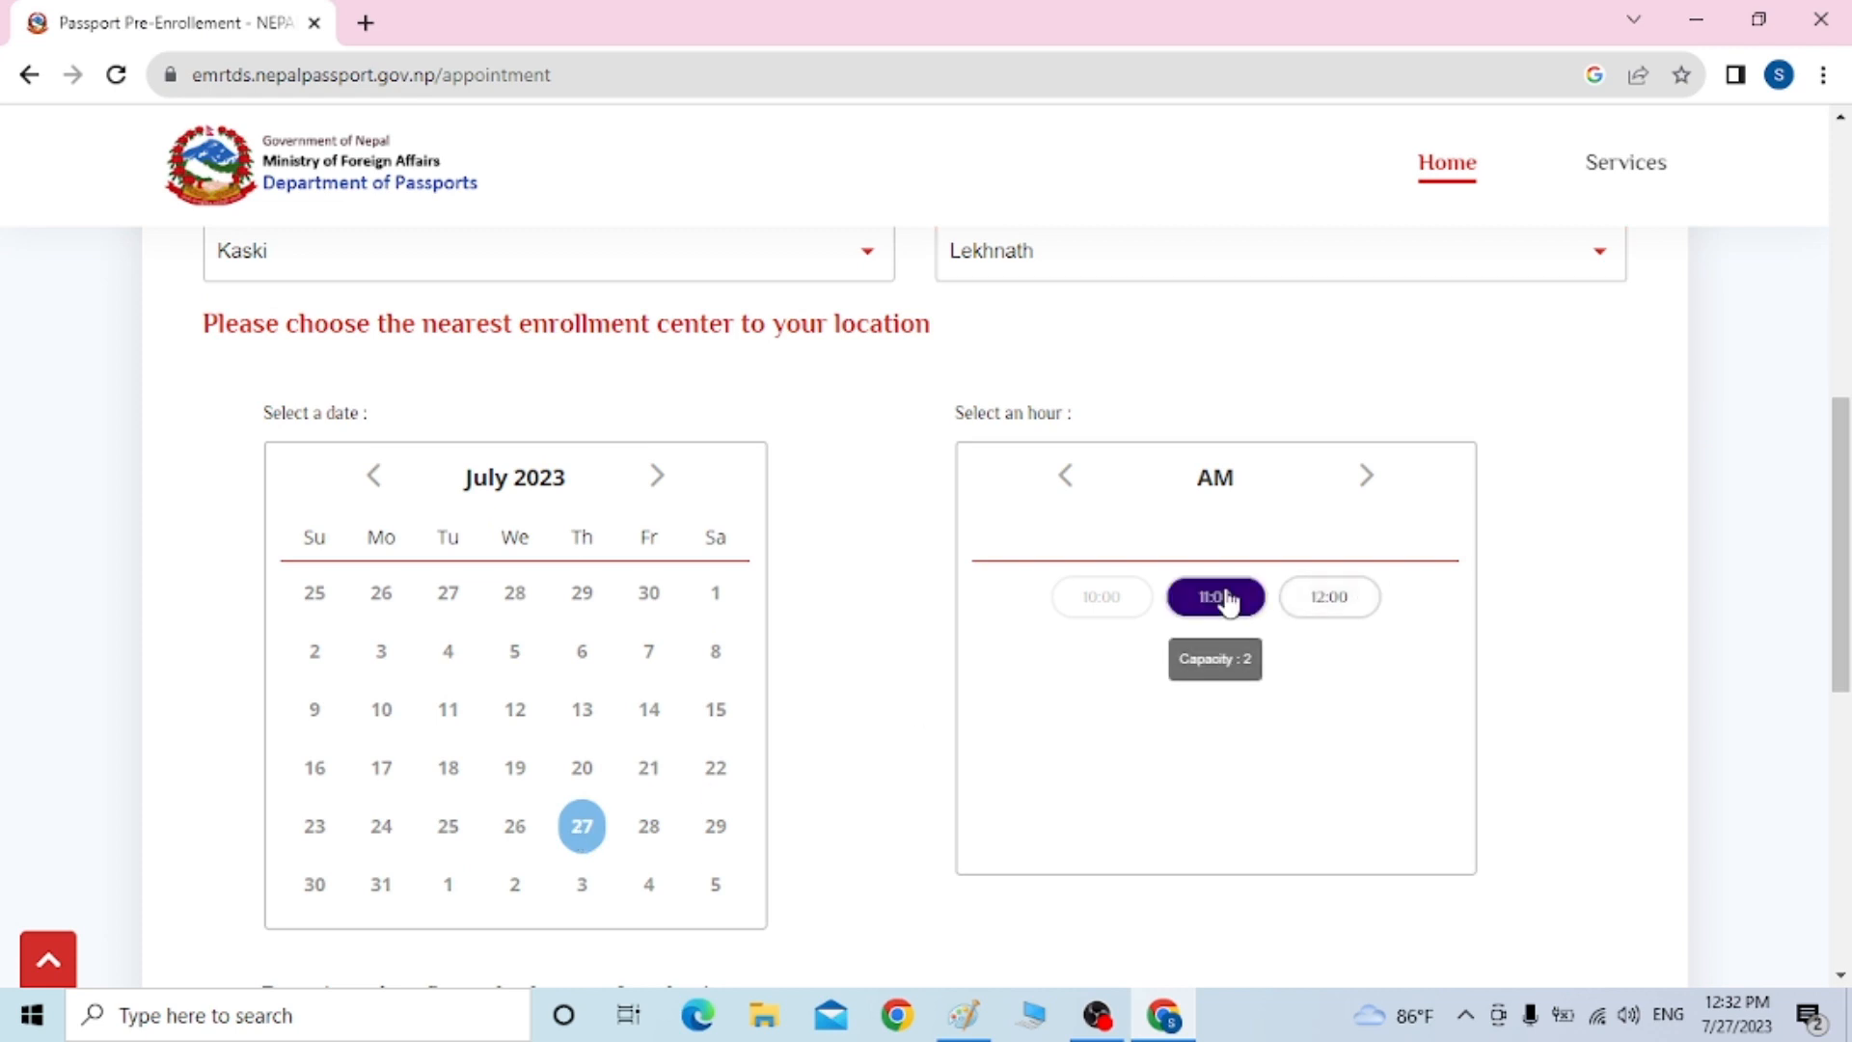
{"action": "scroll", "coordinate": [1844, 524], "scroll_direction": "down", "scroll_amount": 3}
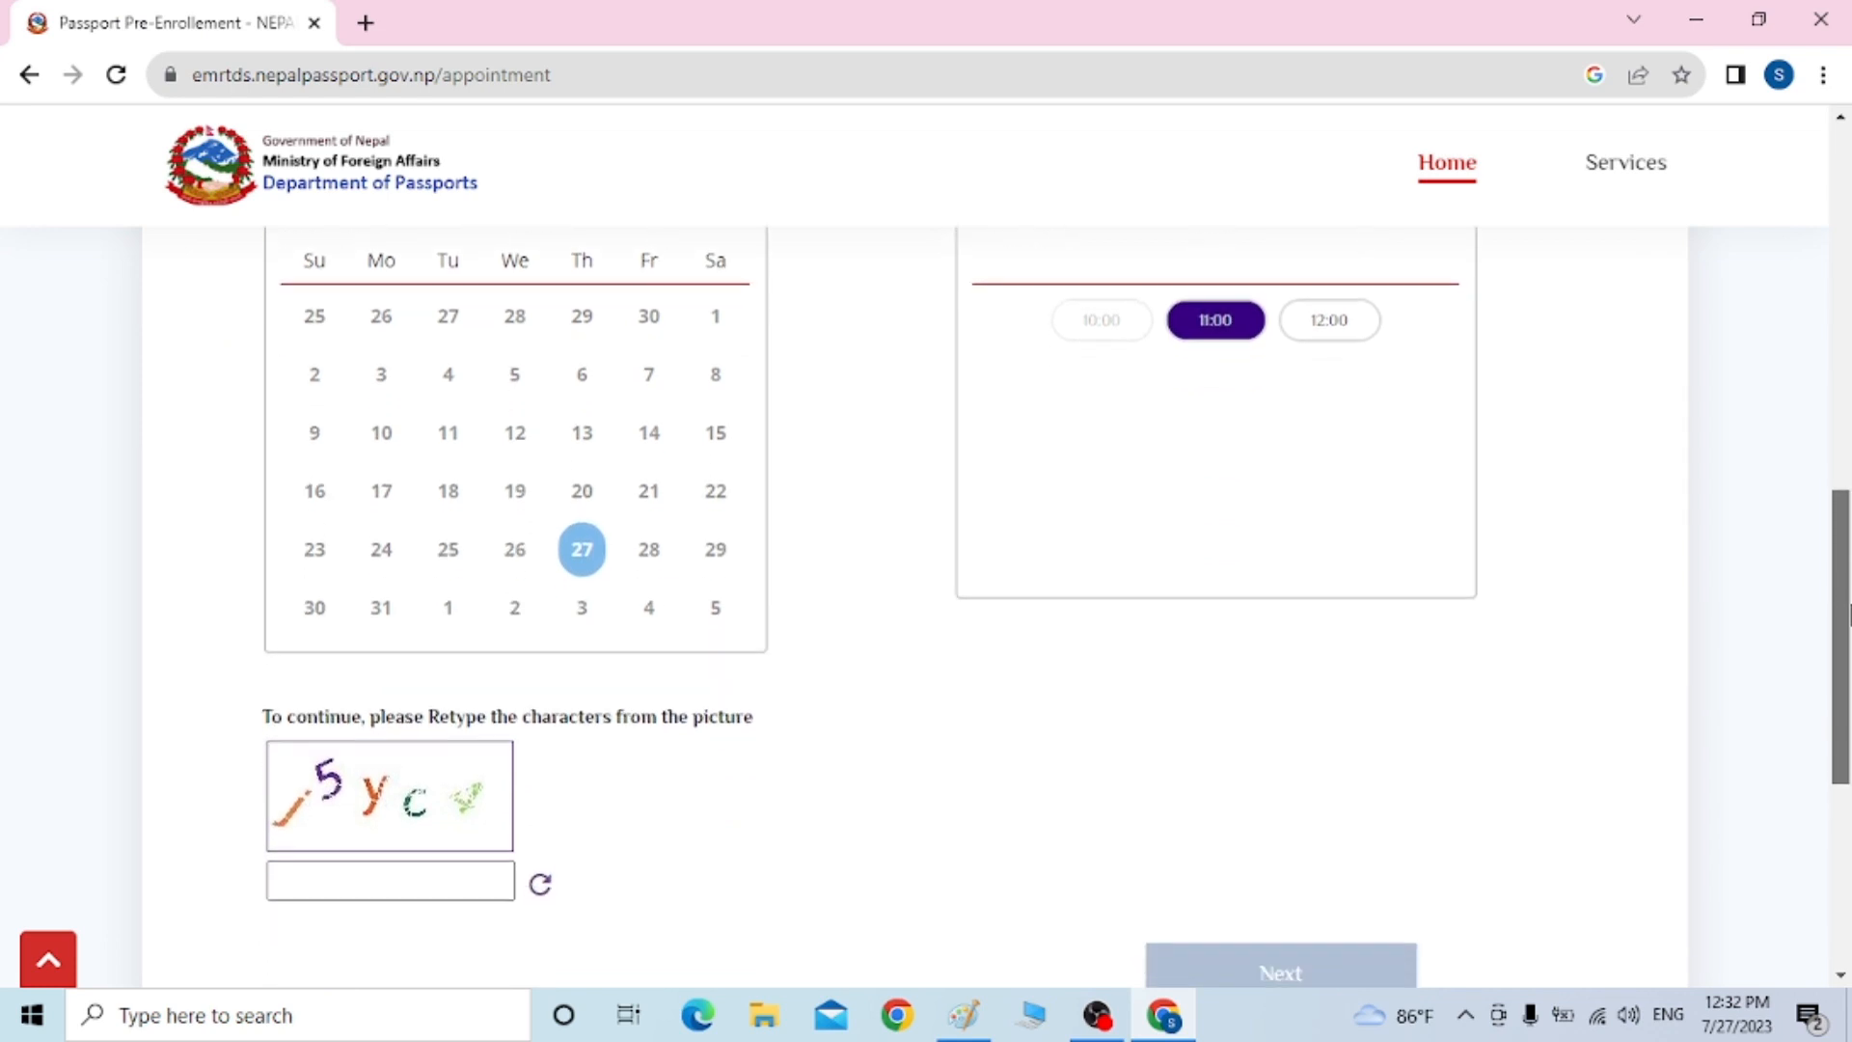
{"action": "left_click", "coordinate": [412, 871]}
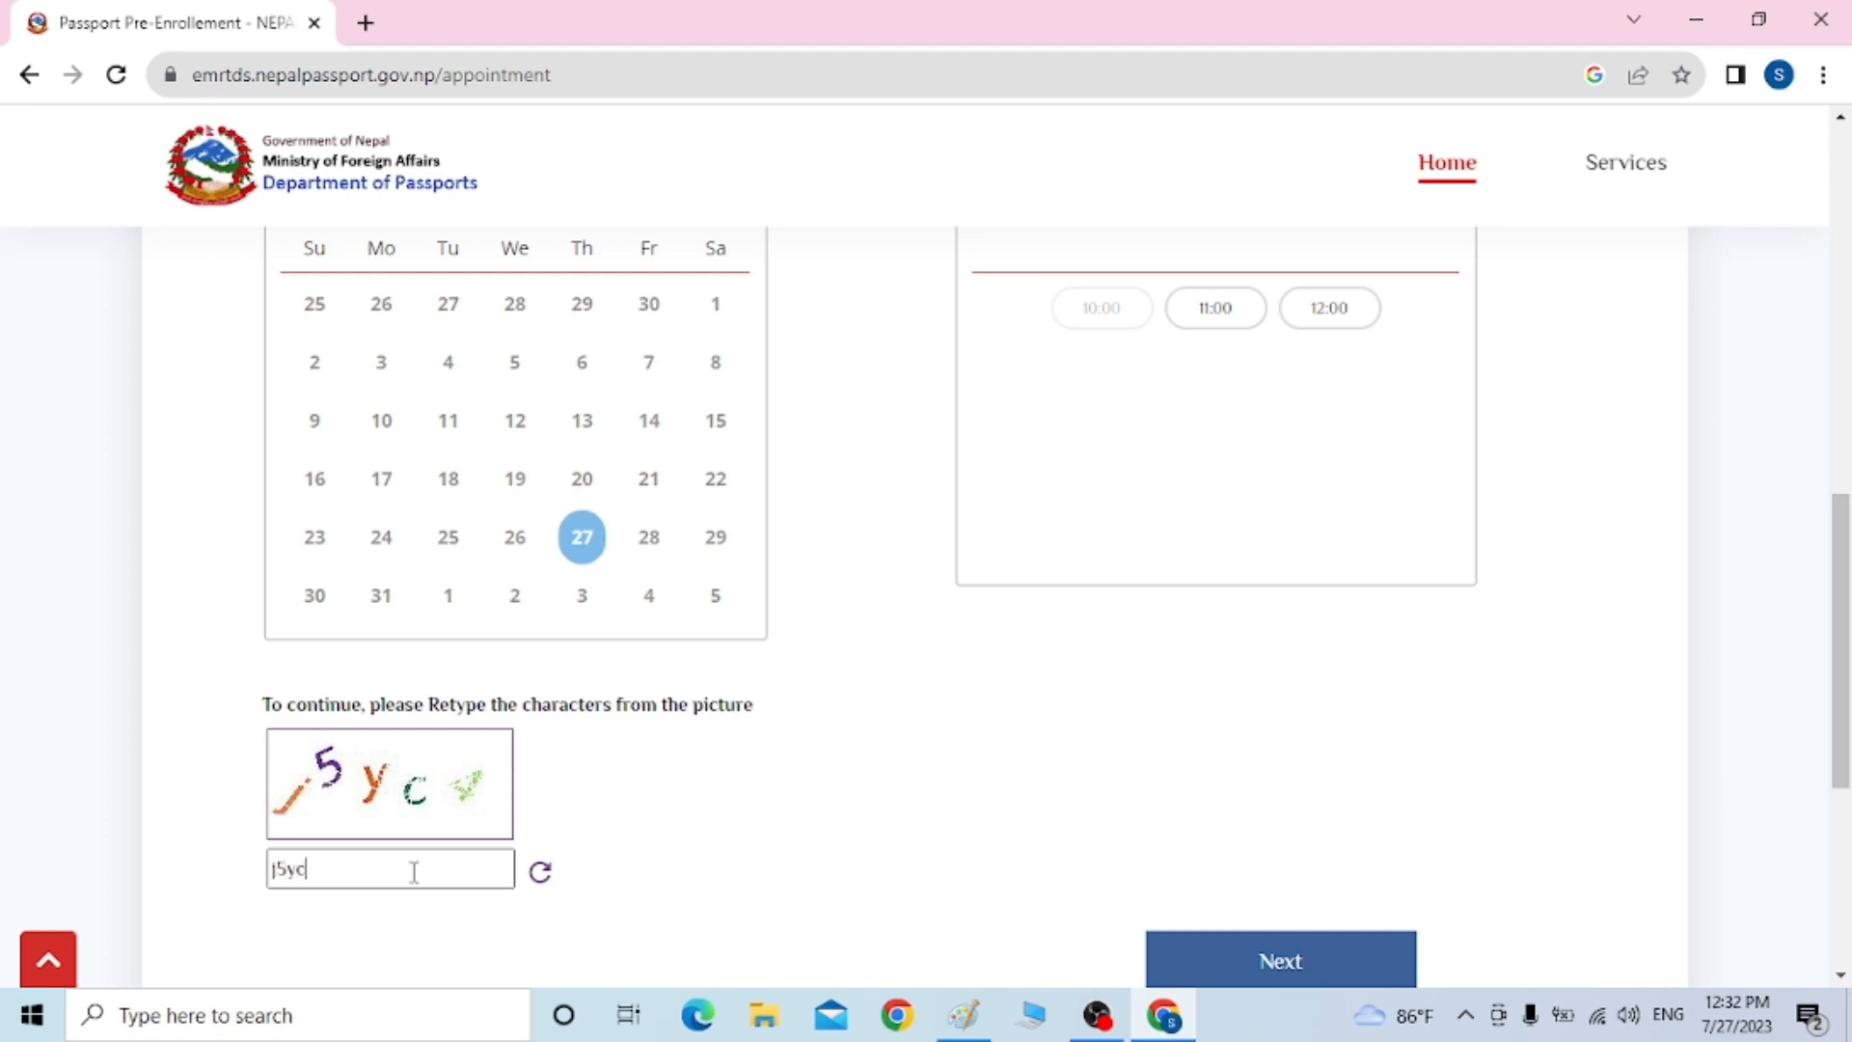
{"action": "left_click", "coordinate": [1302, 970]}
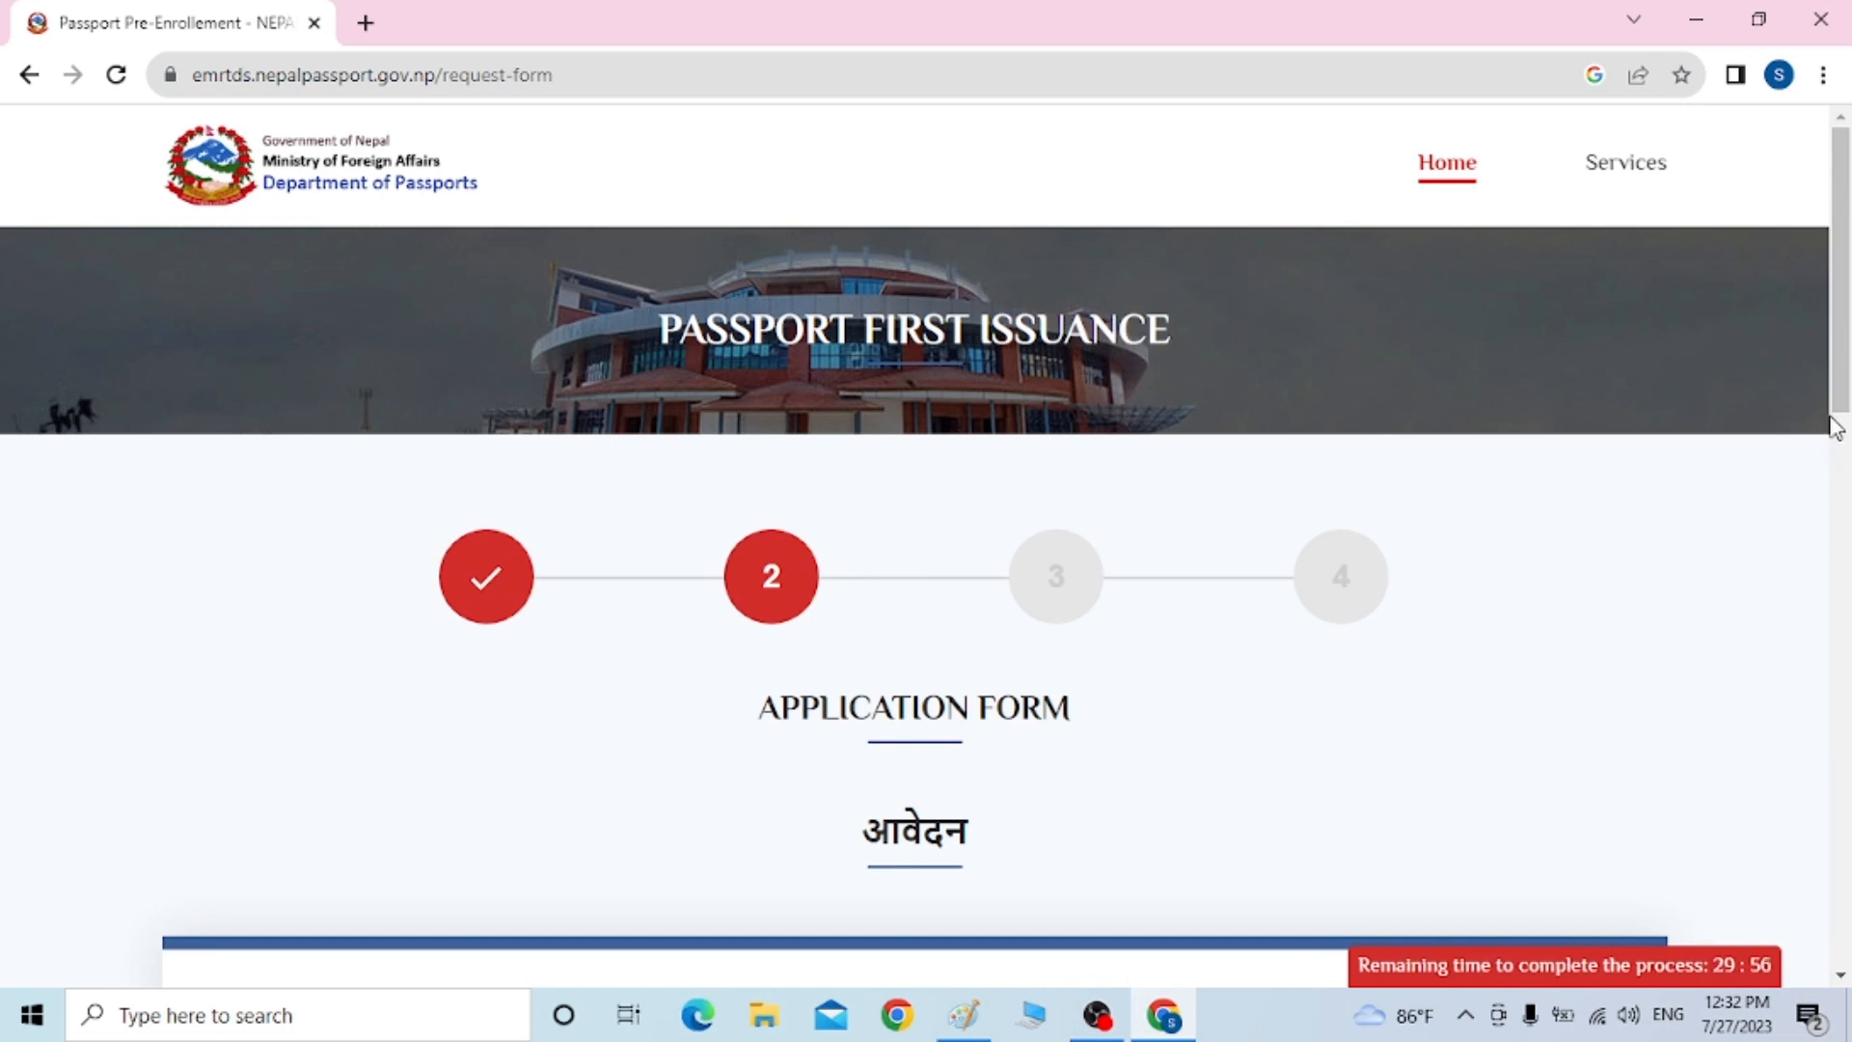
Enter the applicant's surname and first name and set gender to Male
{"action": "left_click_drag", "start_coordinate": [1844, 393], "coordinate": [1846, 453]}
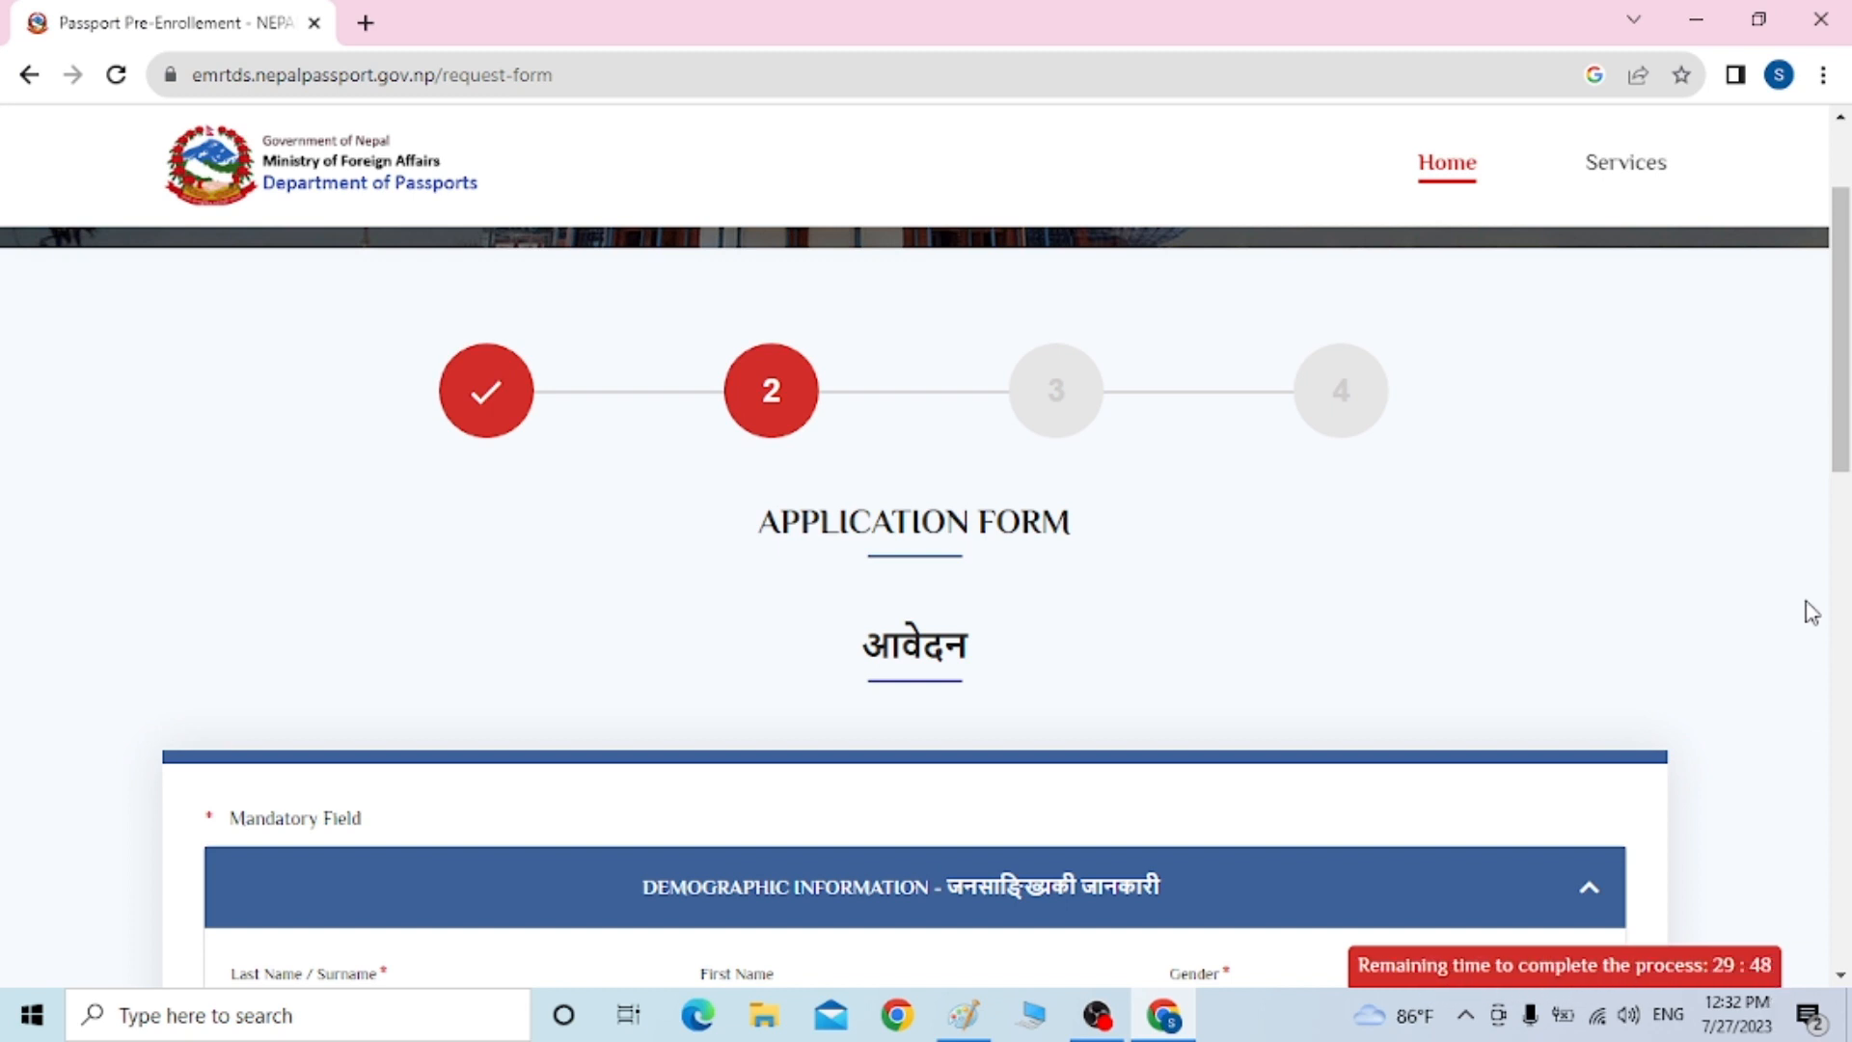
{"action": "left_click_drag", "start_coordinate": [1847, 420], "coordinate": [1845, 490]}
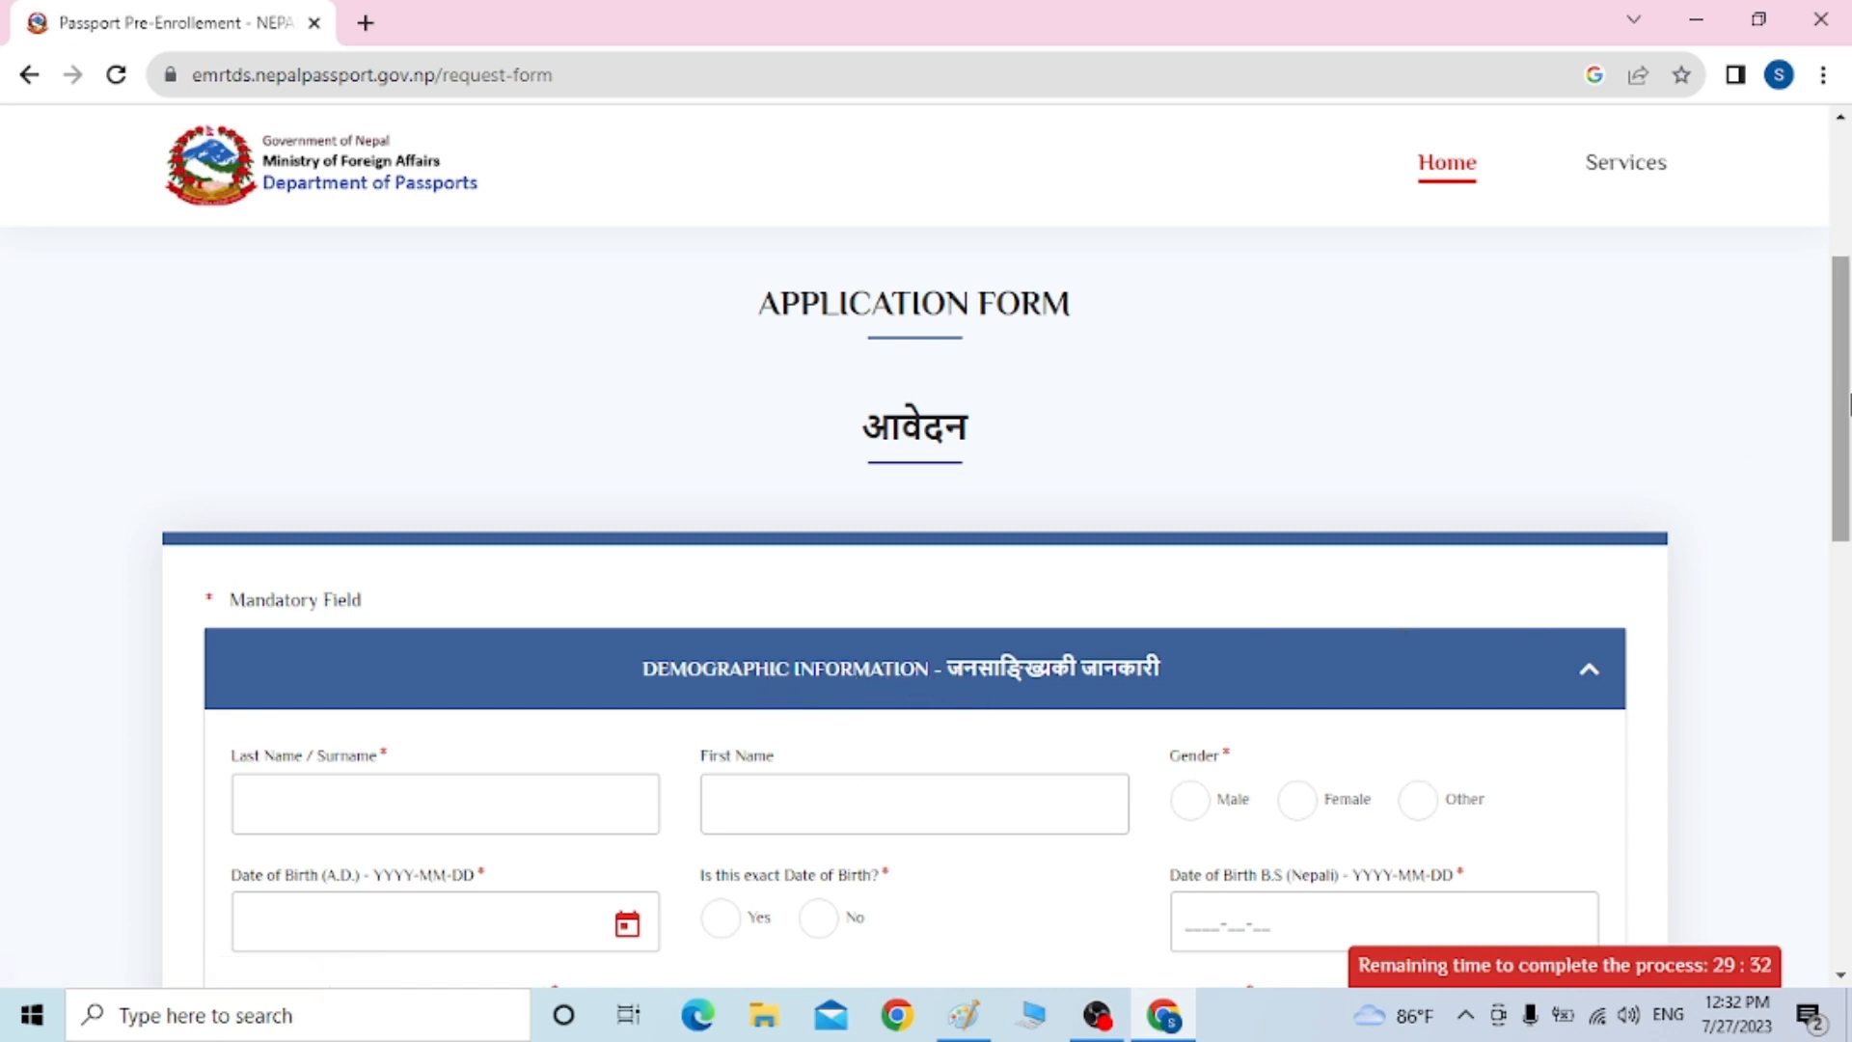
{"action": "left_click_drag", "start_coordinate": [1844, 410], "coordinate": [1844, 468]}
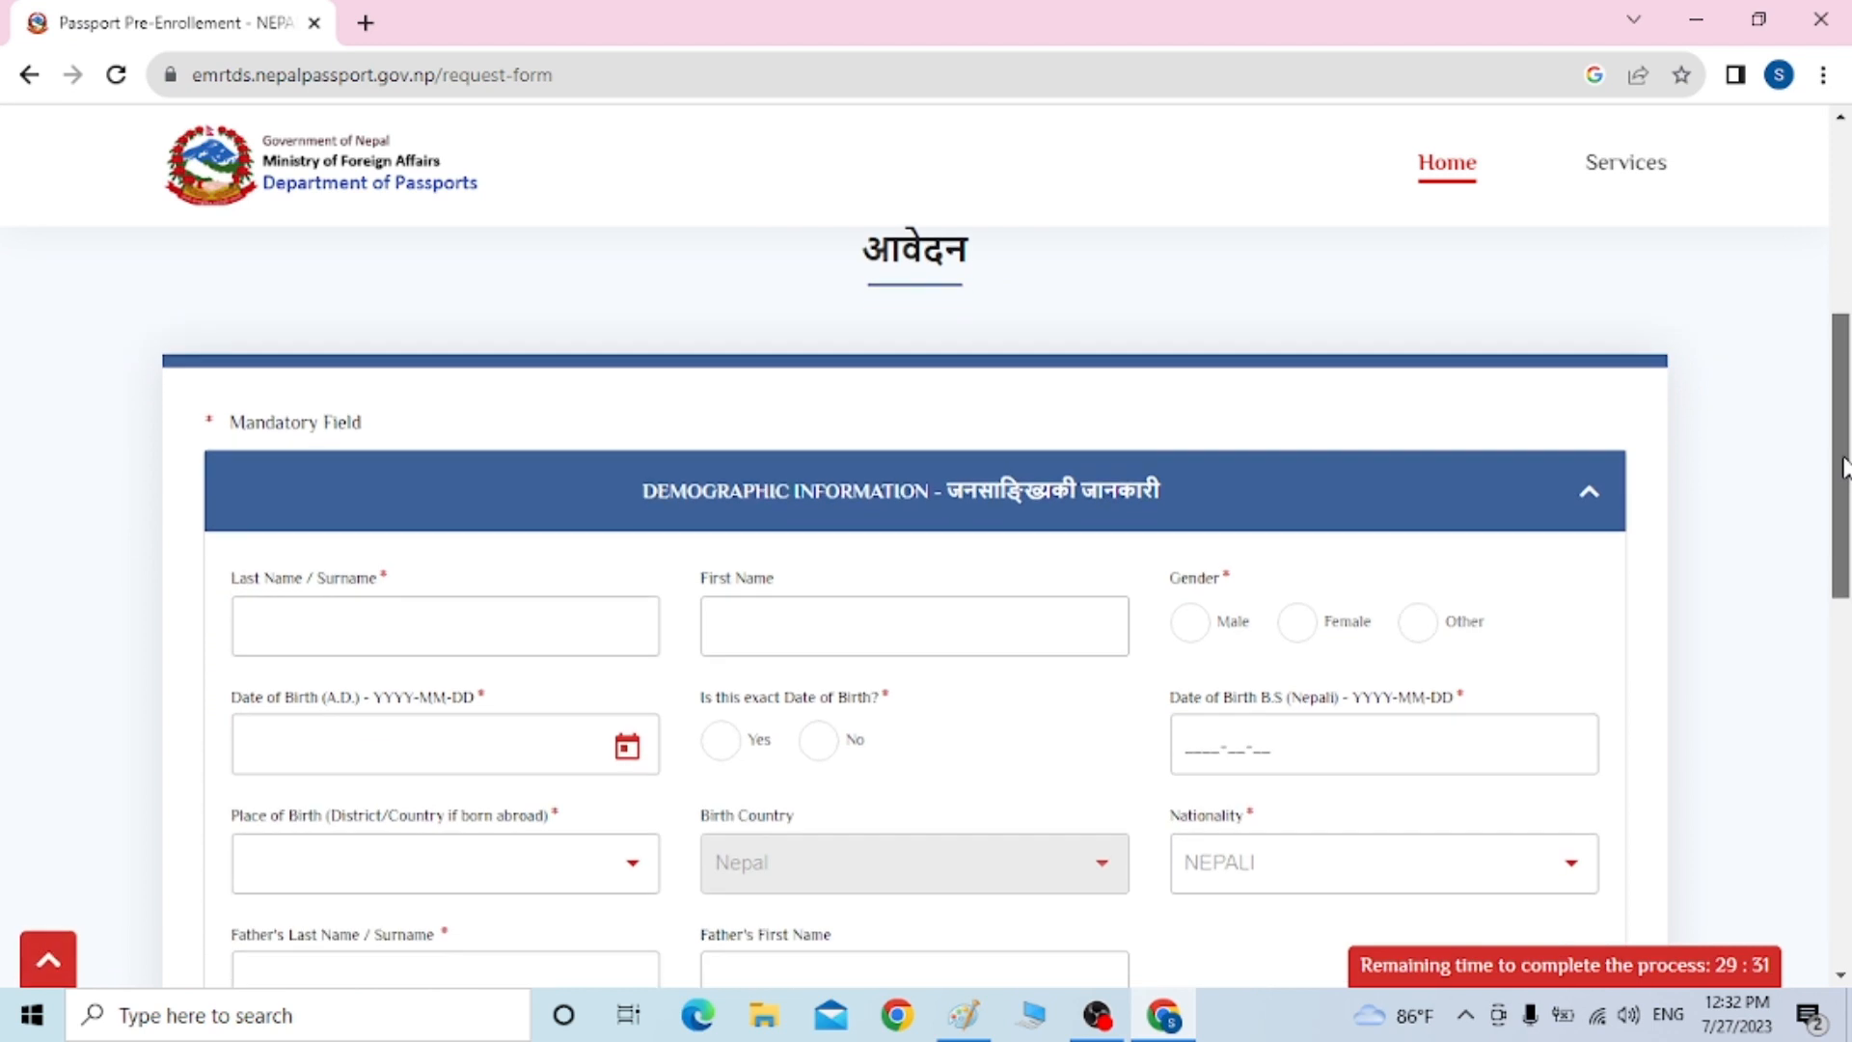
{"action": "left_click", "coordinate": [308, 610]}
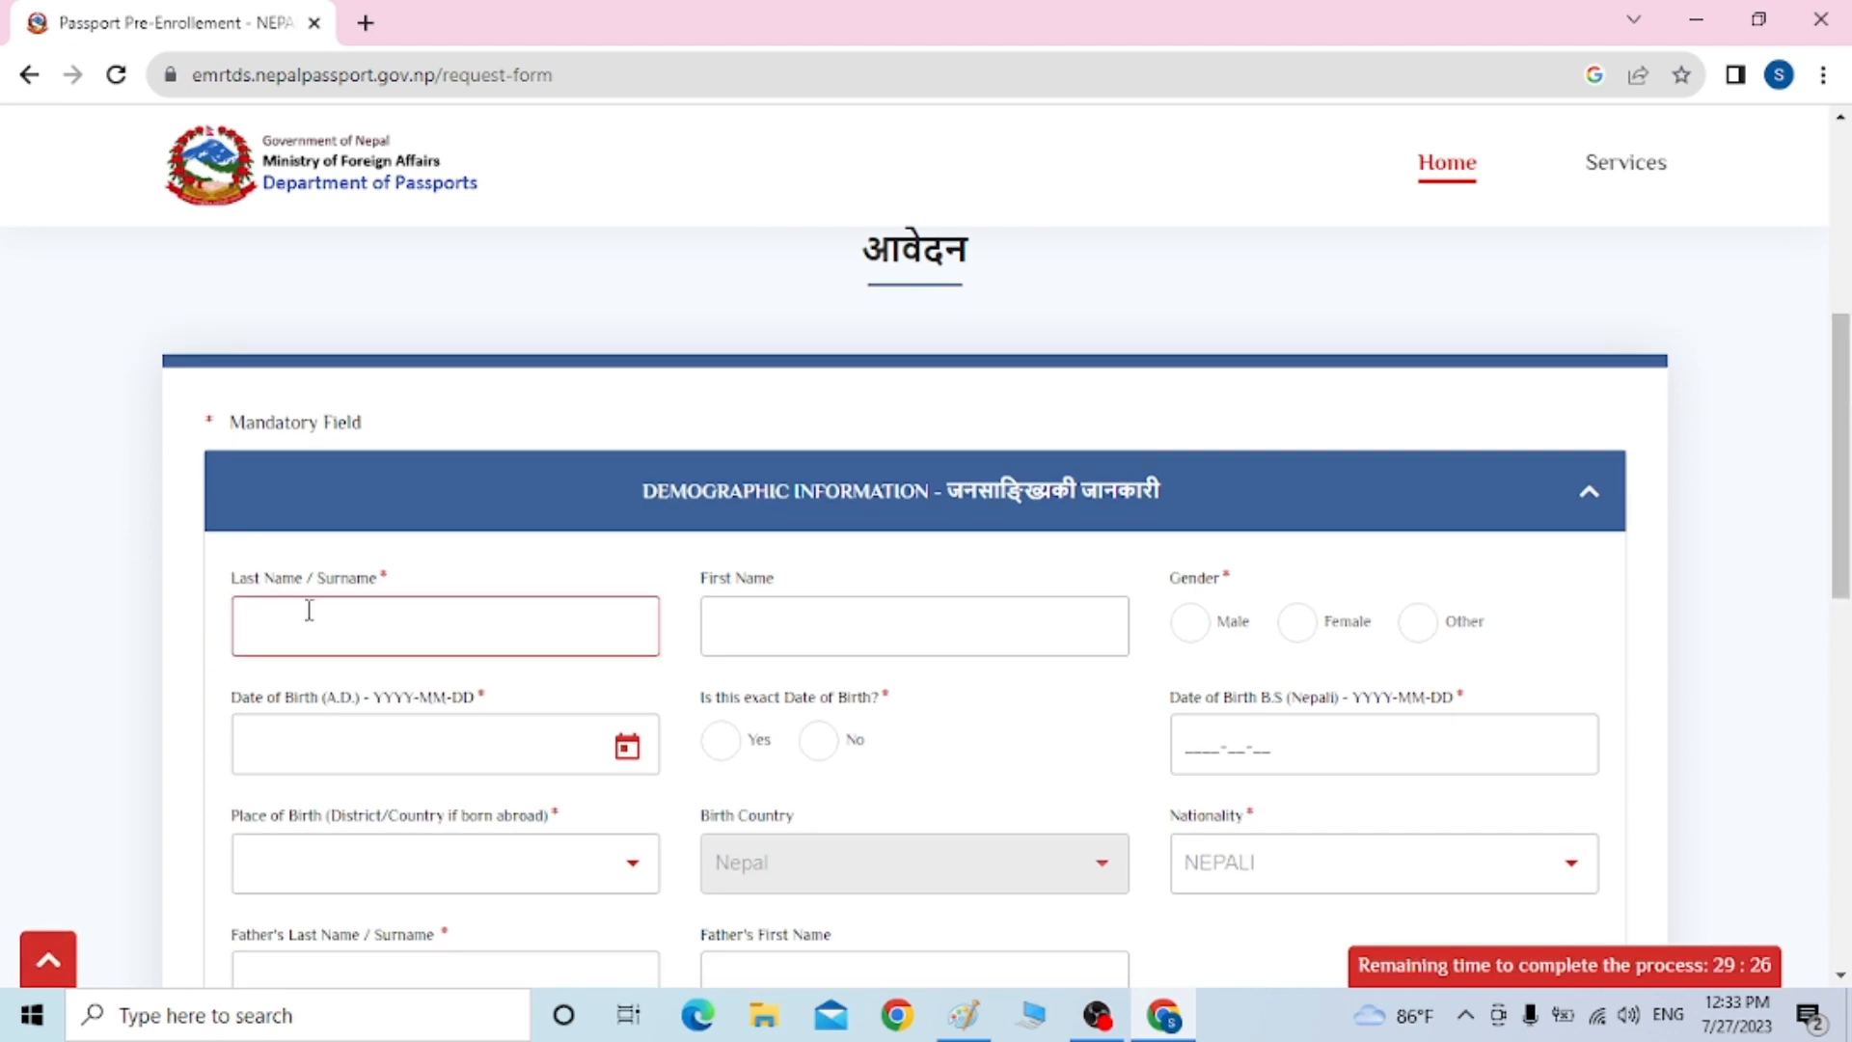
{"action": "left_click", "coordinate": [761, 622]}
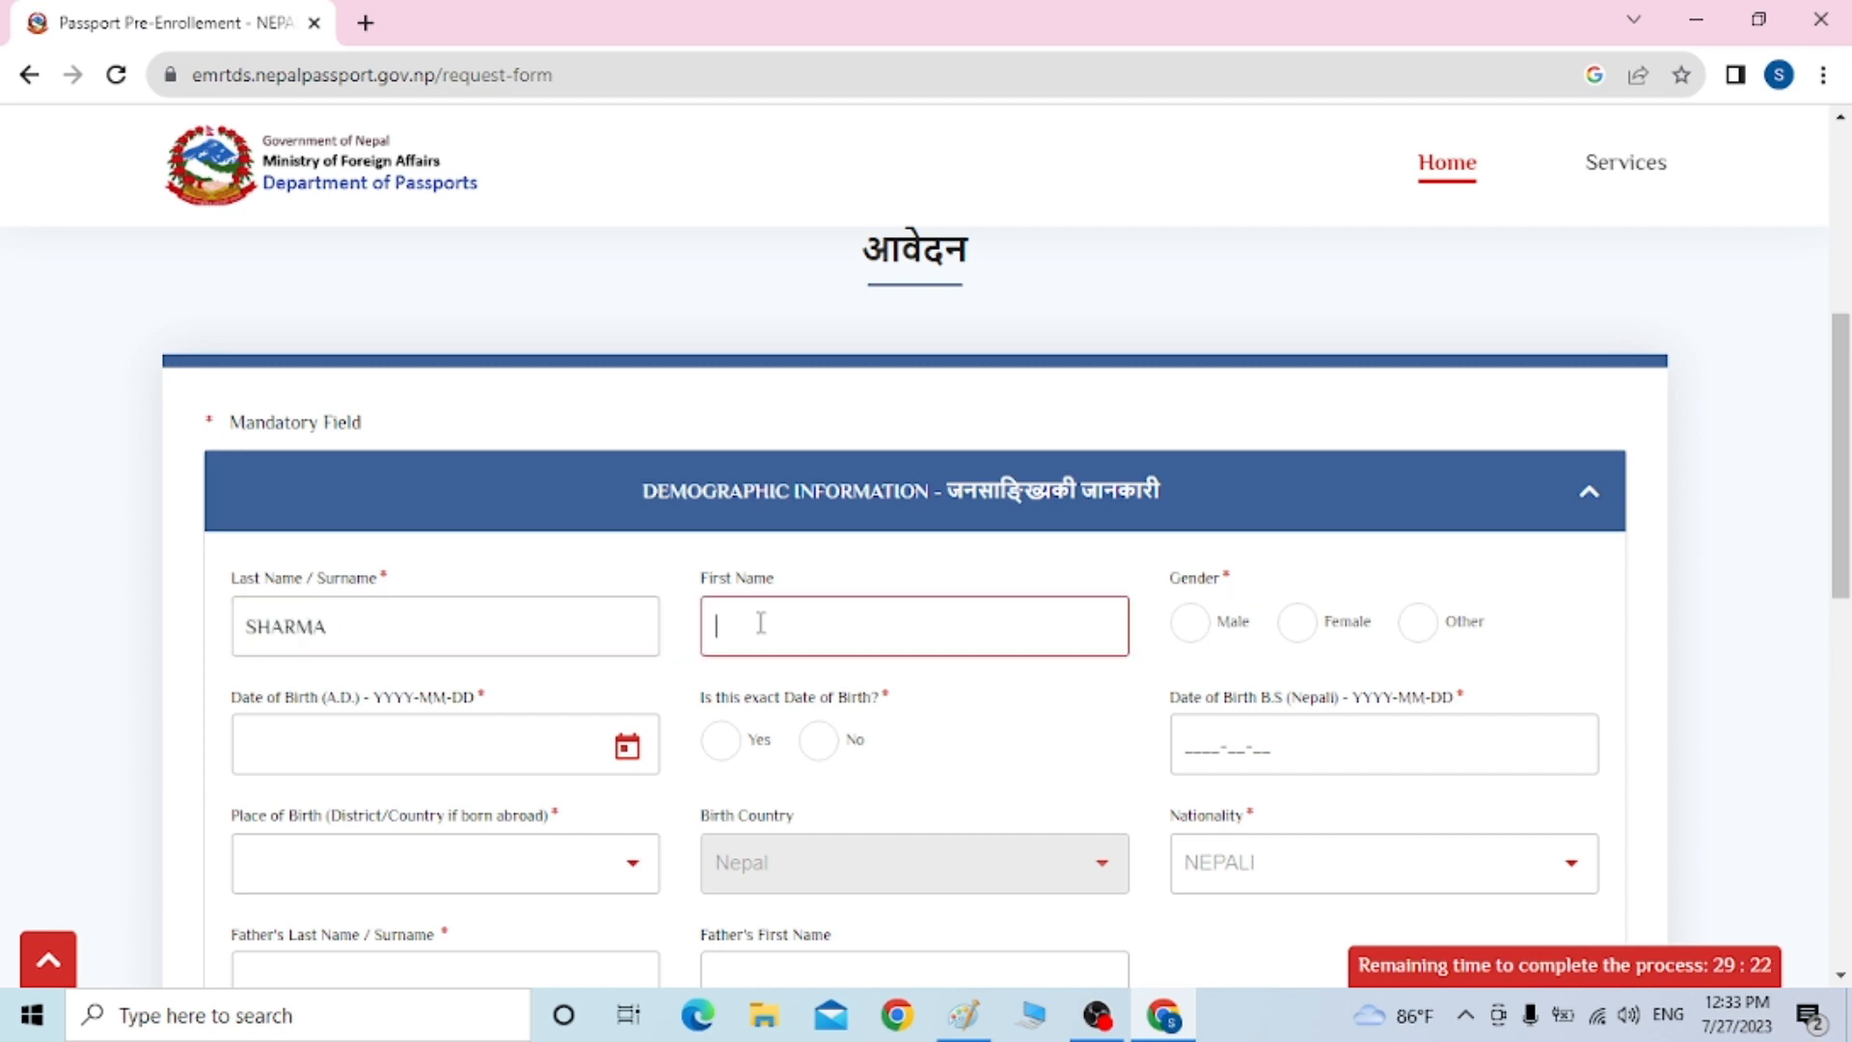
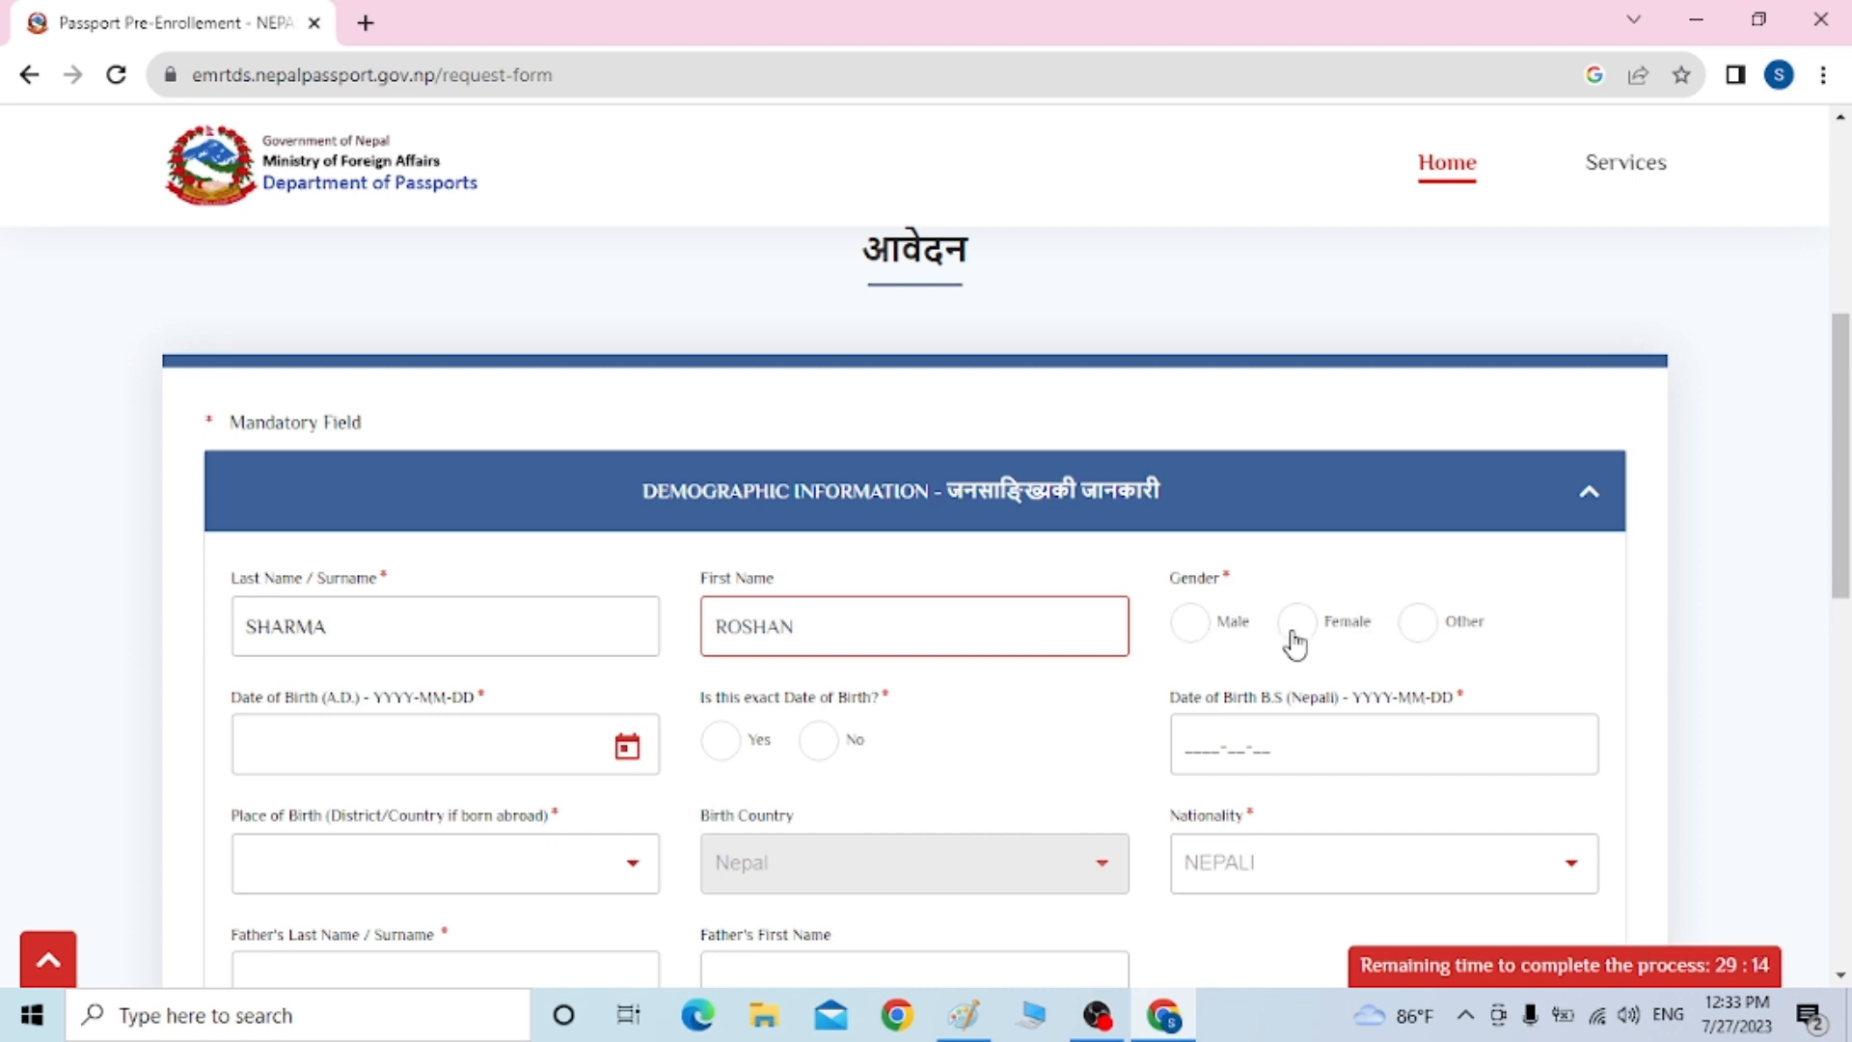
{"action": "left_click", "coordinate": [1189, 626]}
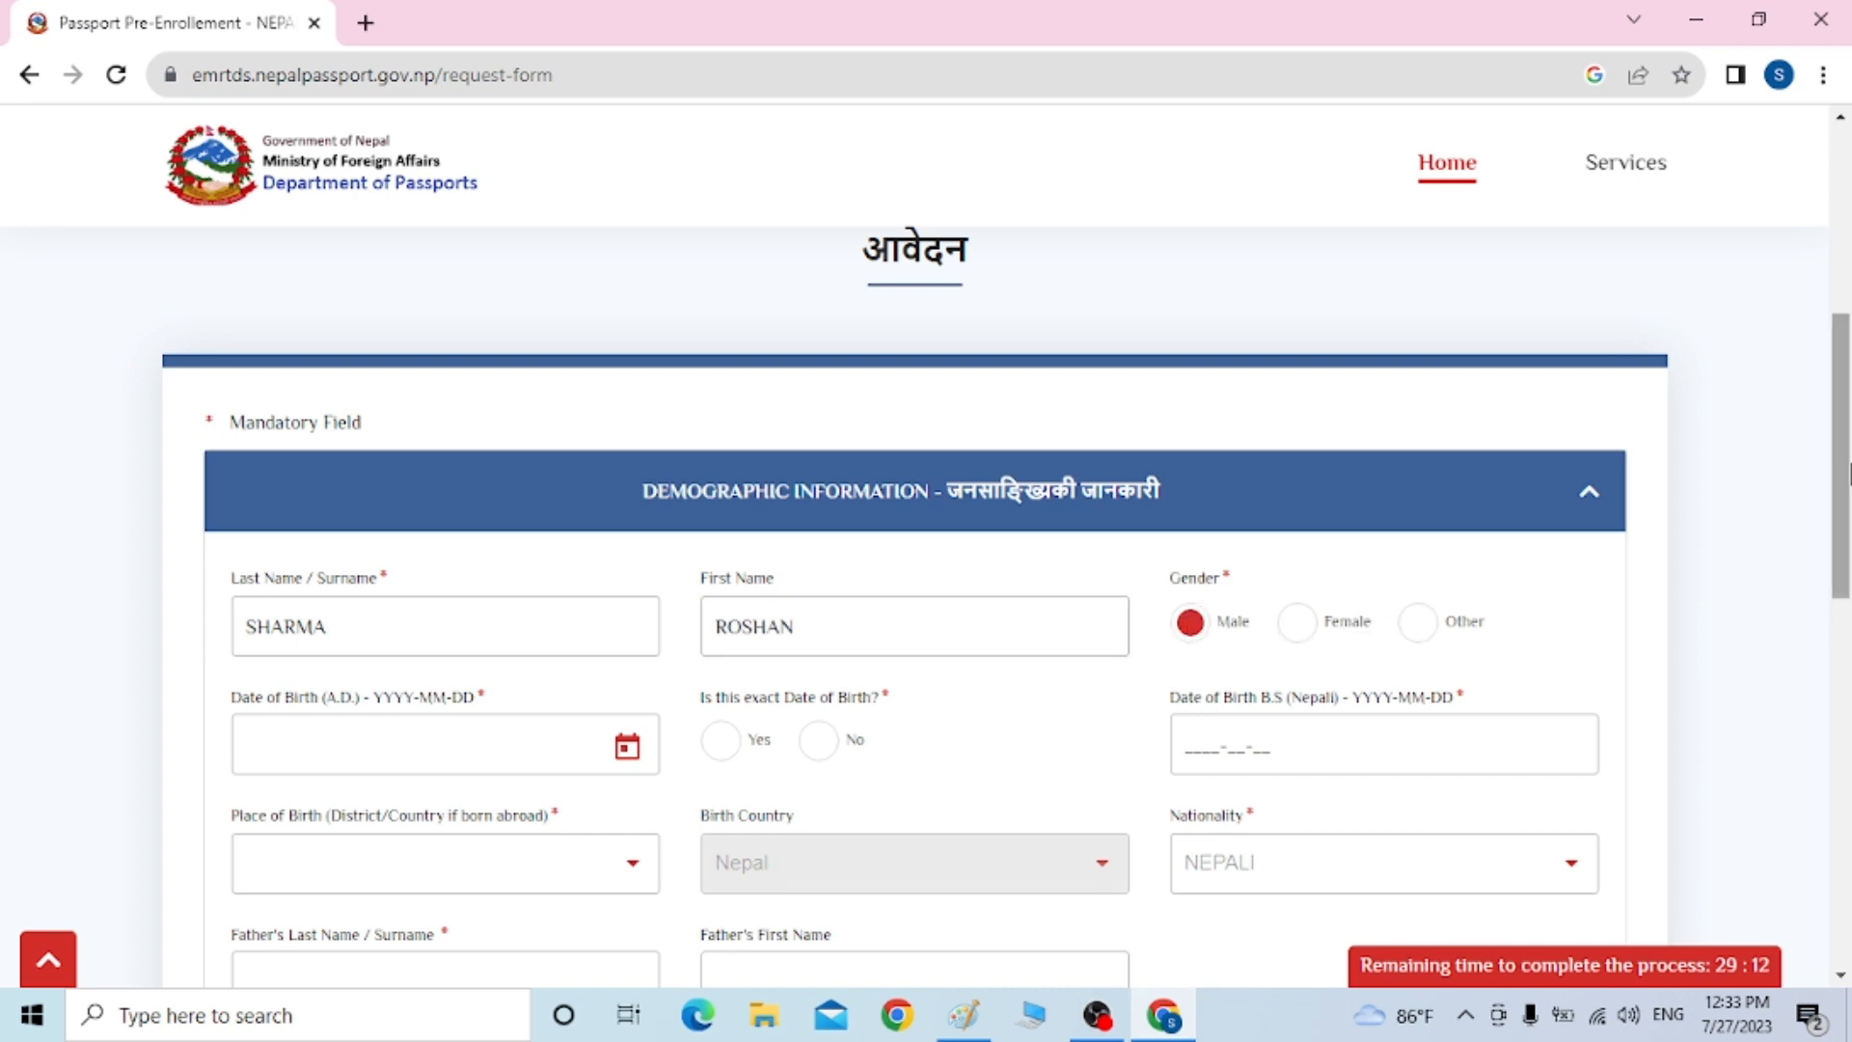
{"action": "scroll", "coordinate": [1844, 470], "scroll_direction": "down", "scroll_amount": 1}
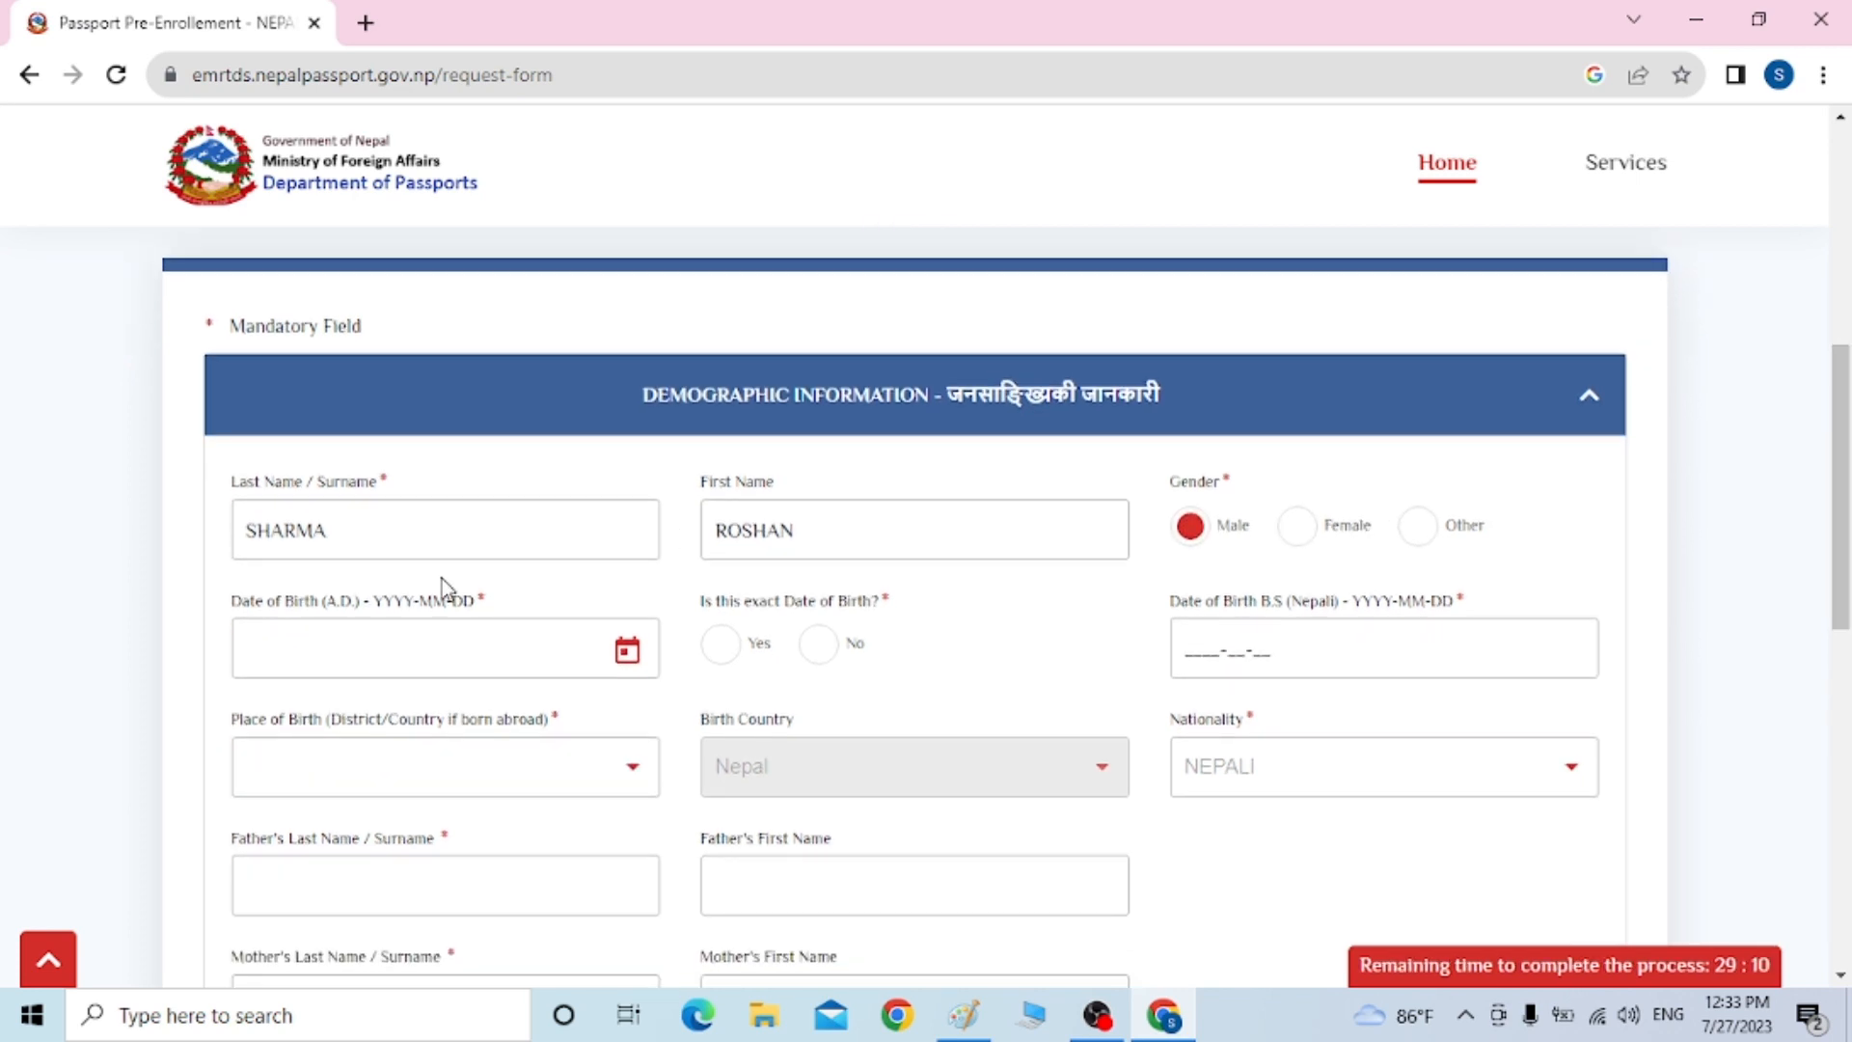
{"action": "left_click", "coordinate": [631, 658]}
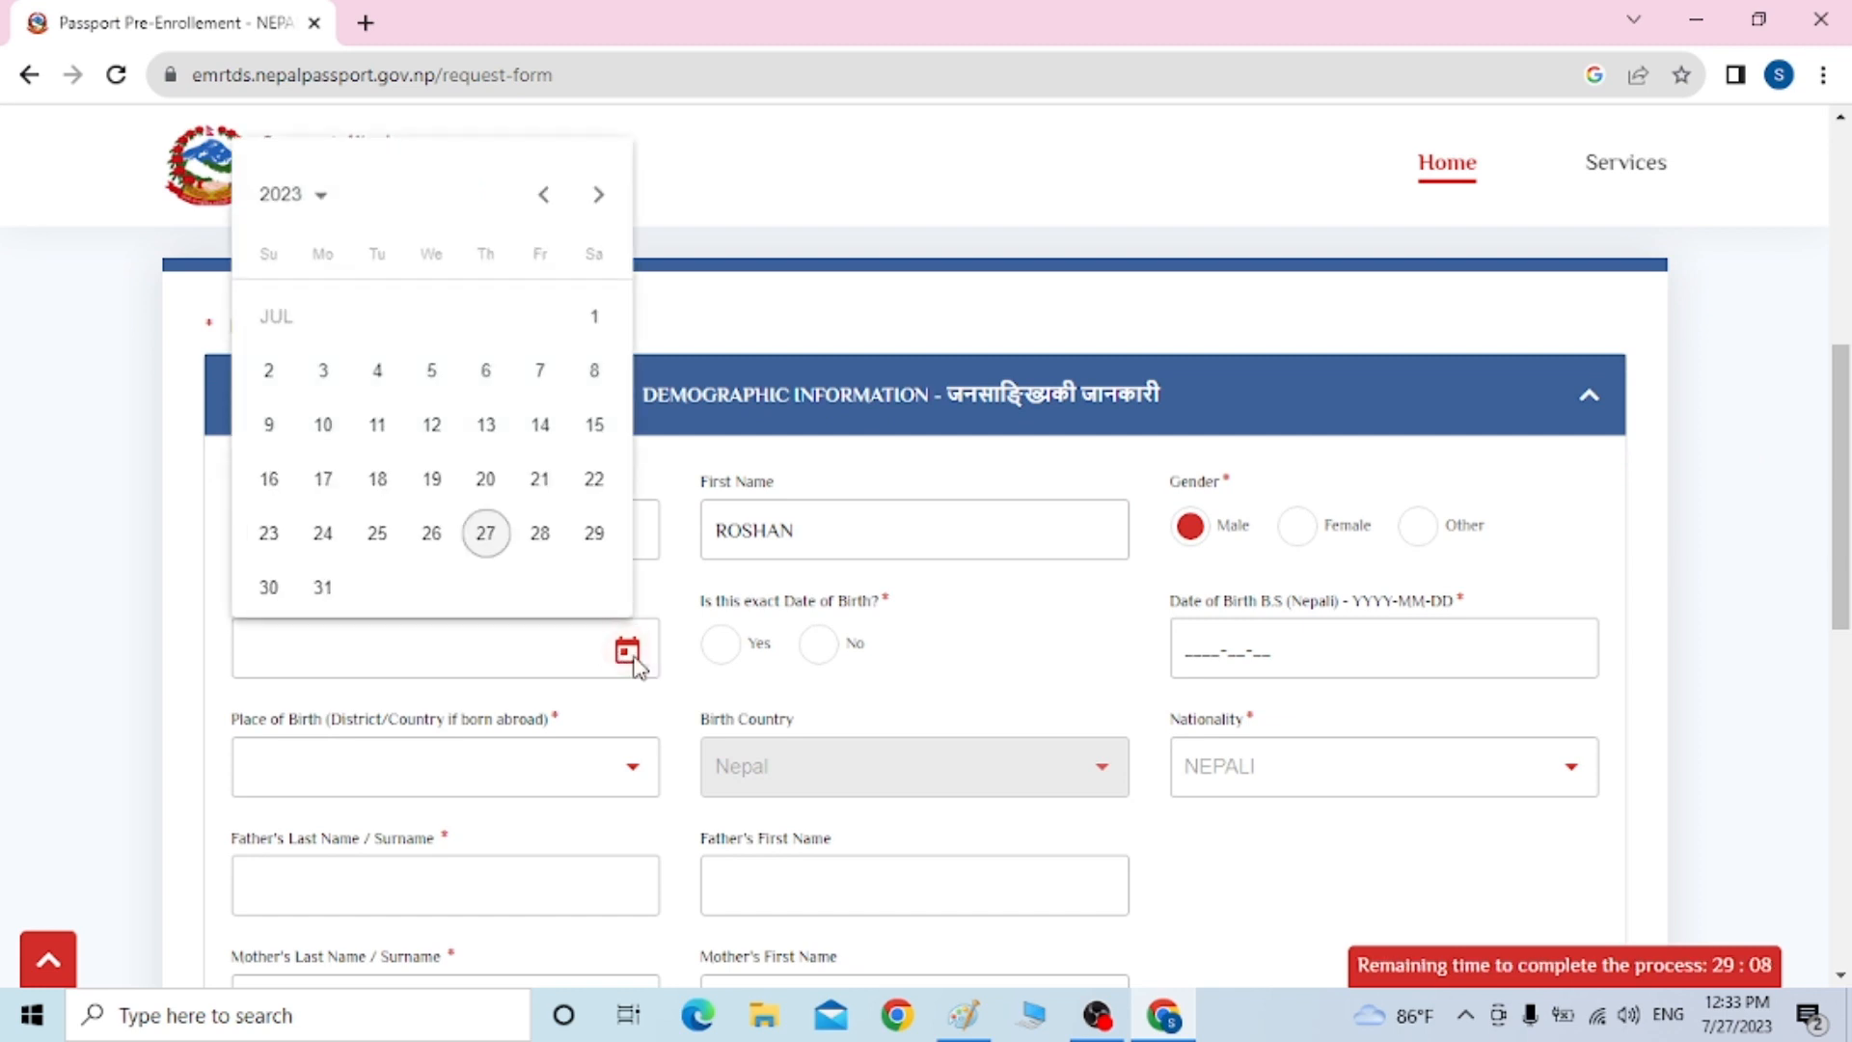
{"action": "left_click", "coordinate": [302, 198]}
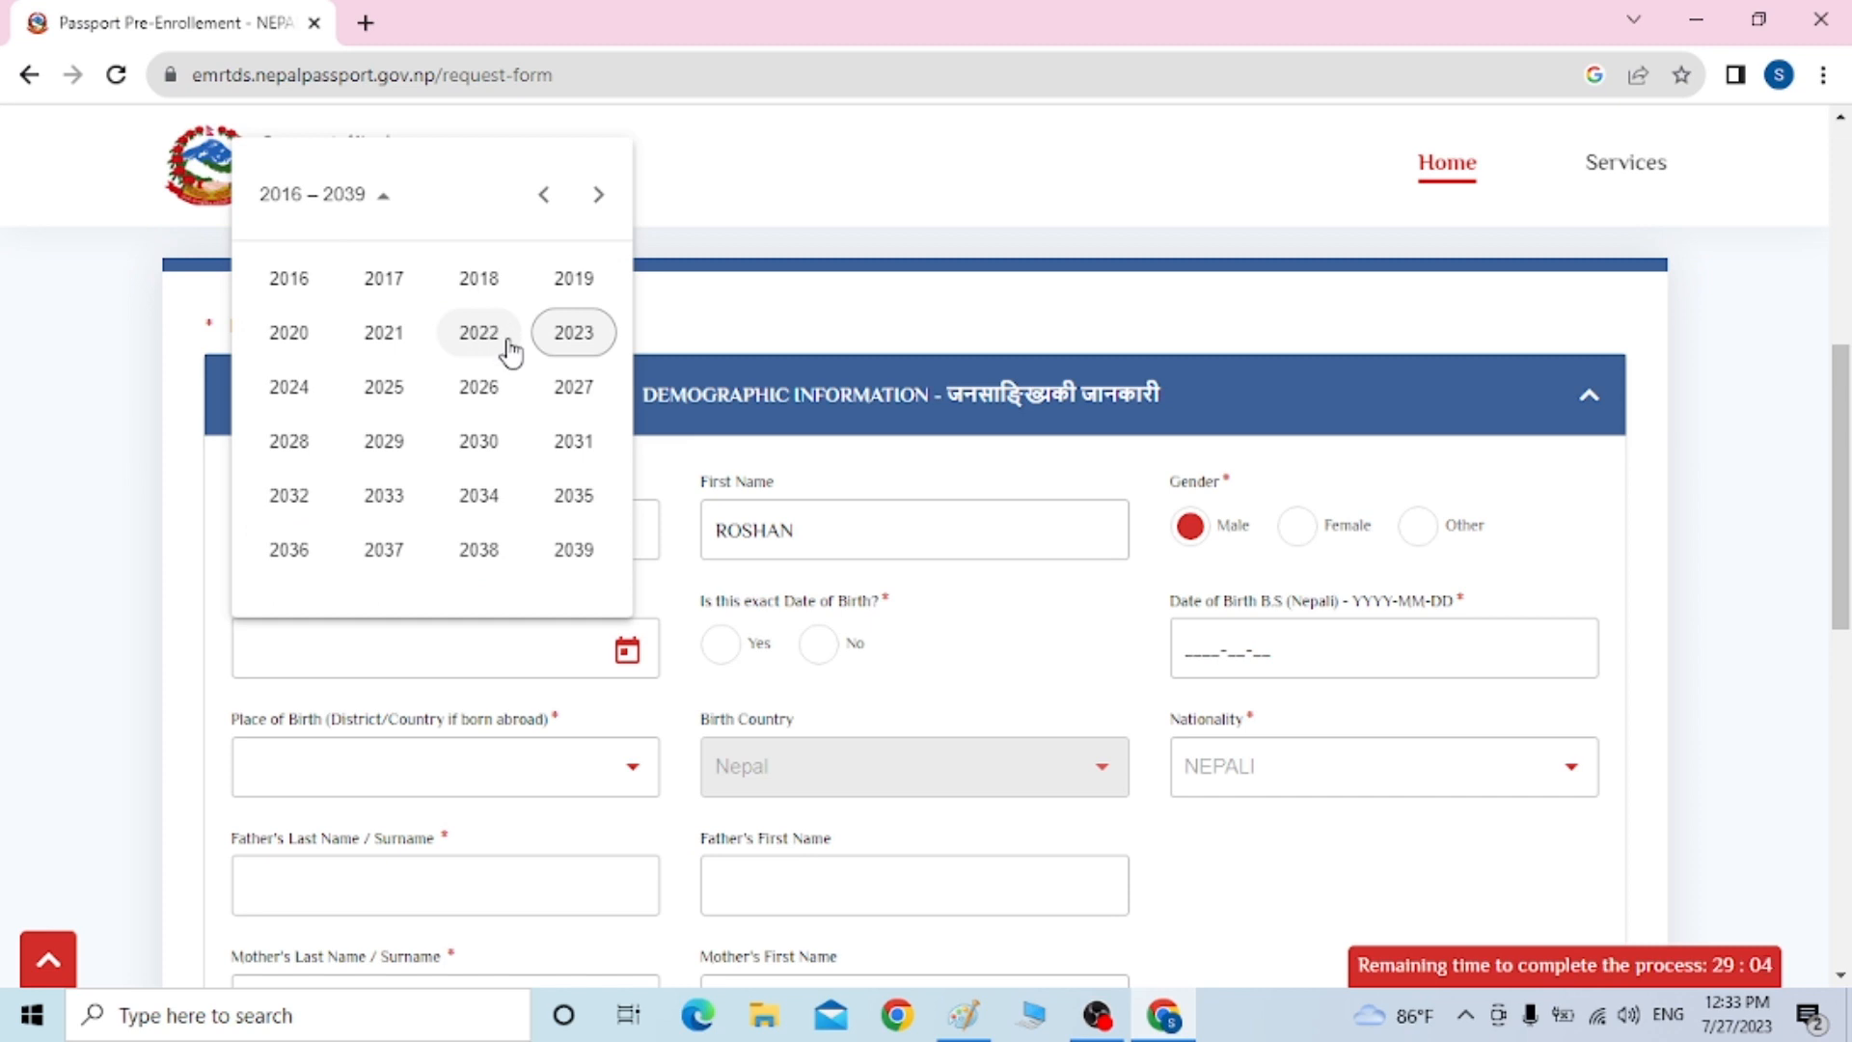
{"action": "key", "text": "Up"}
{"action": "key", "text": "Up"}
{"action": "key", "text": "Up"}
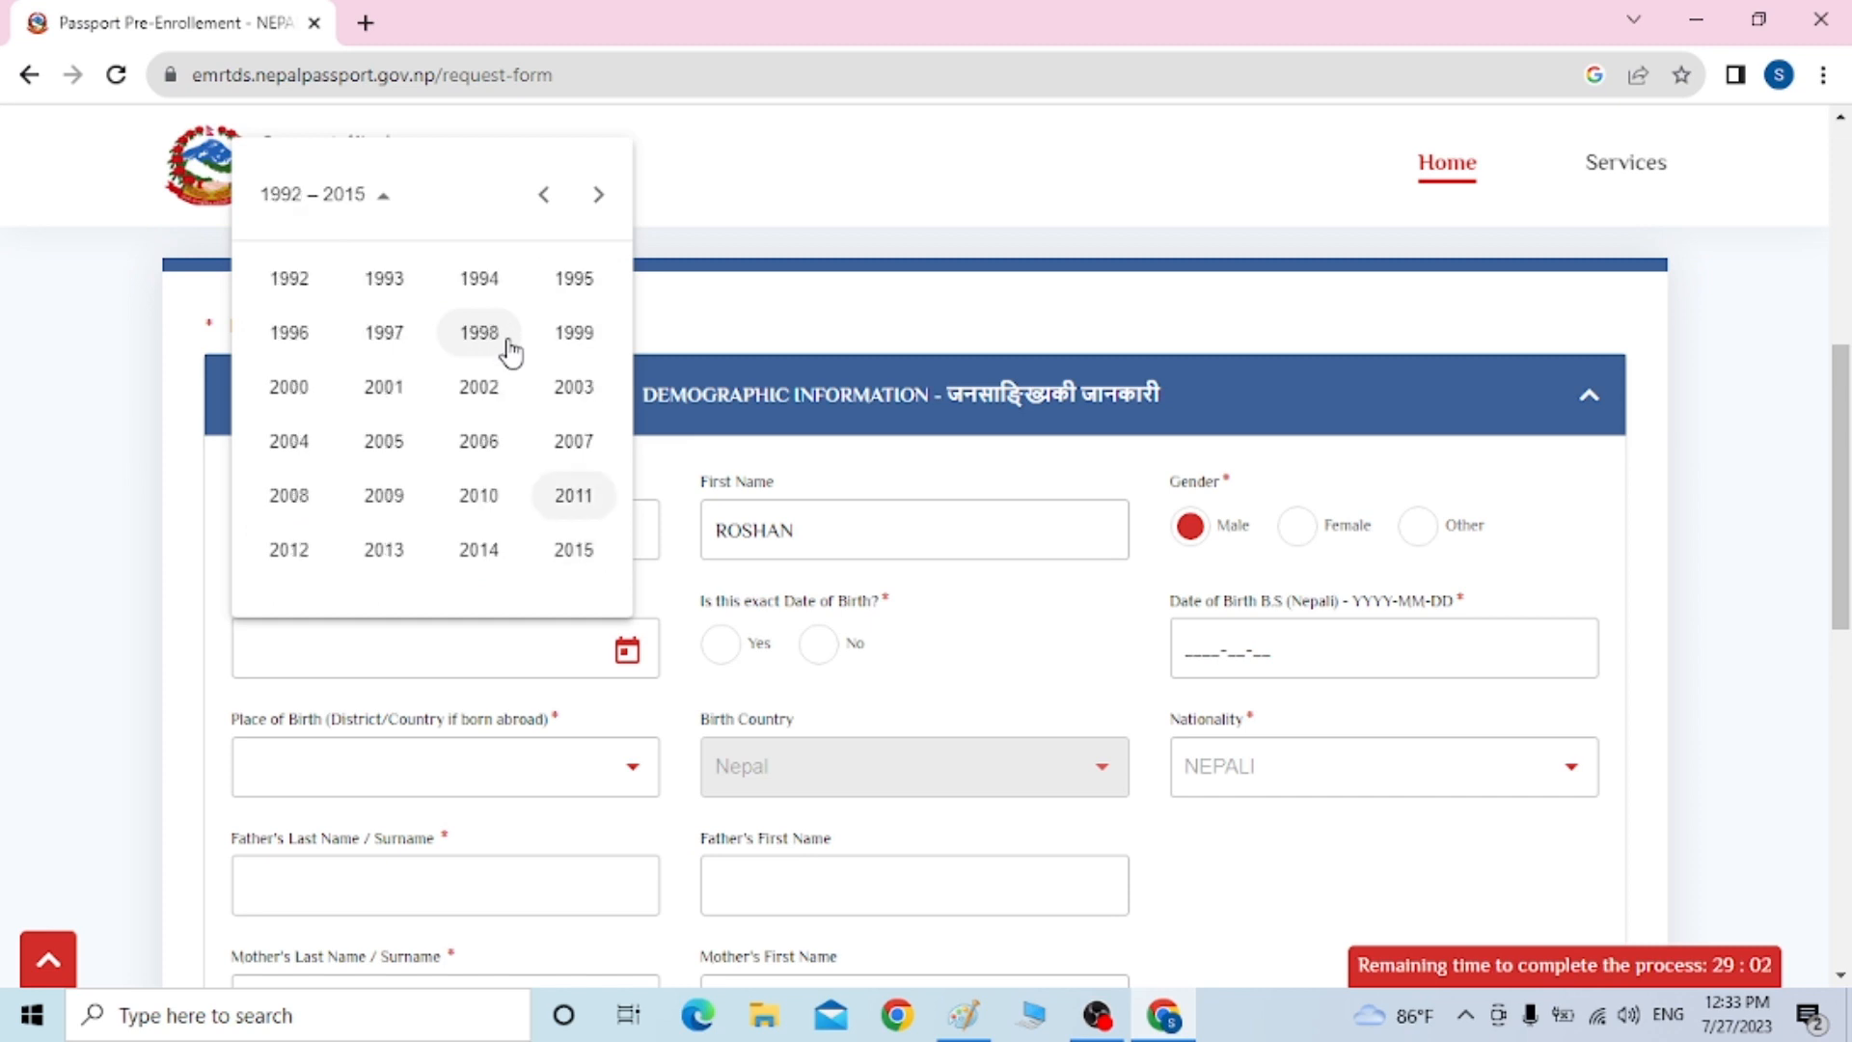
{"action": "left_click", "coordinate": [391, 286]}
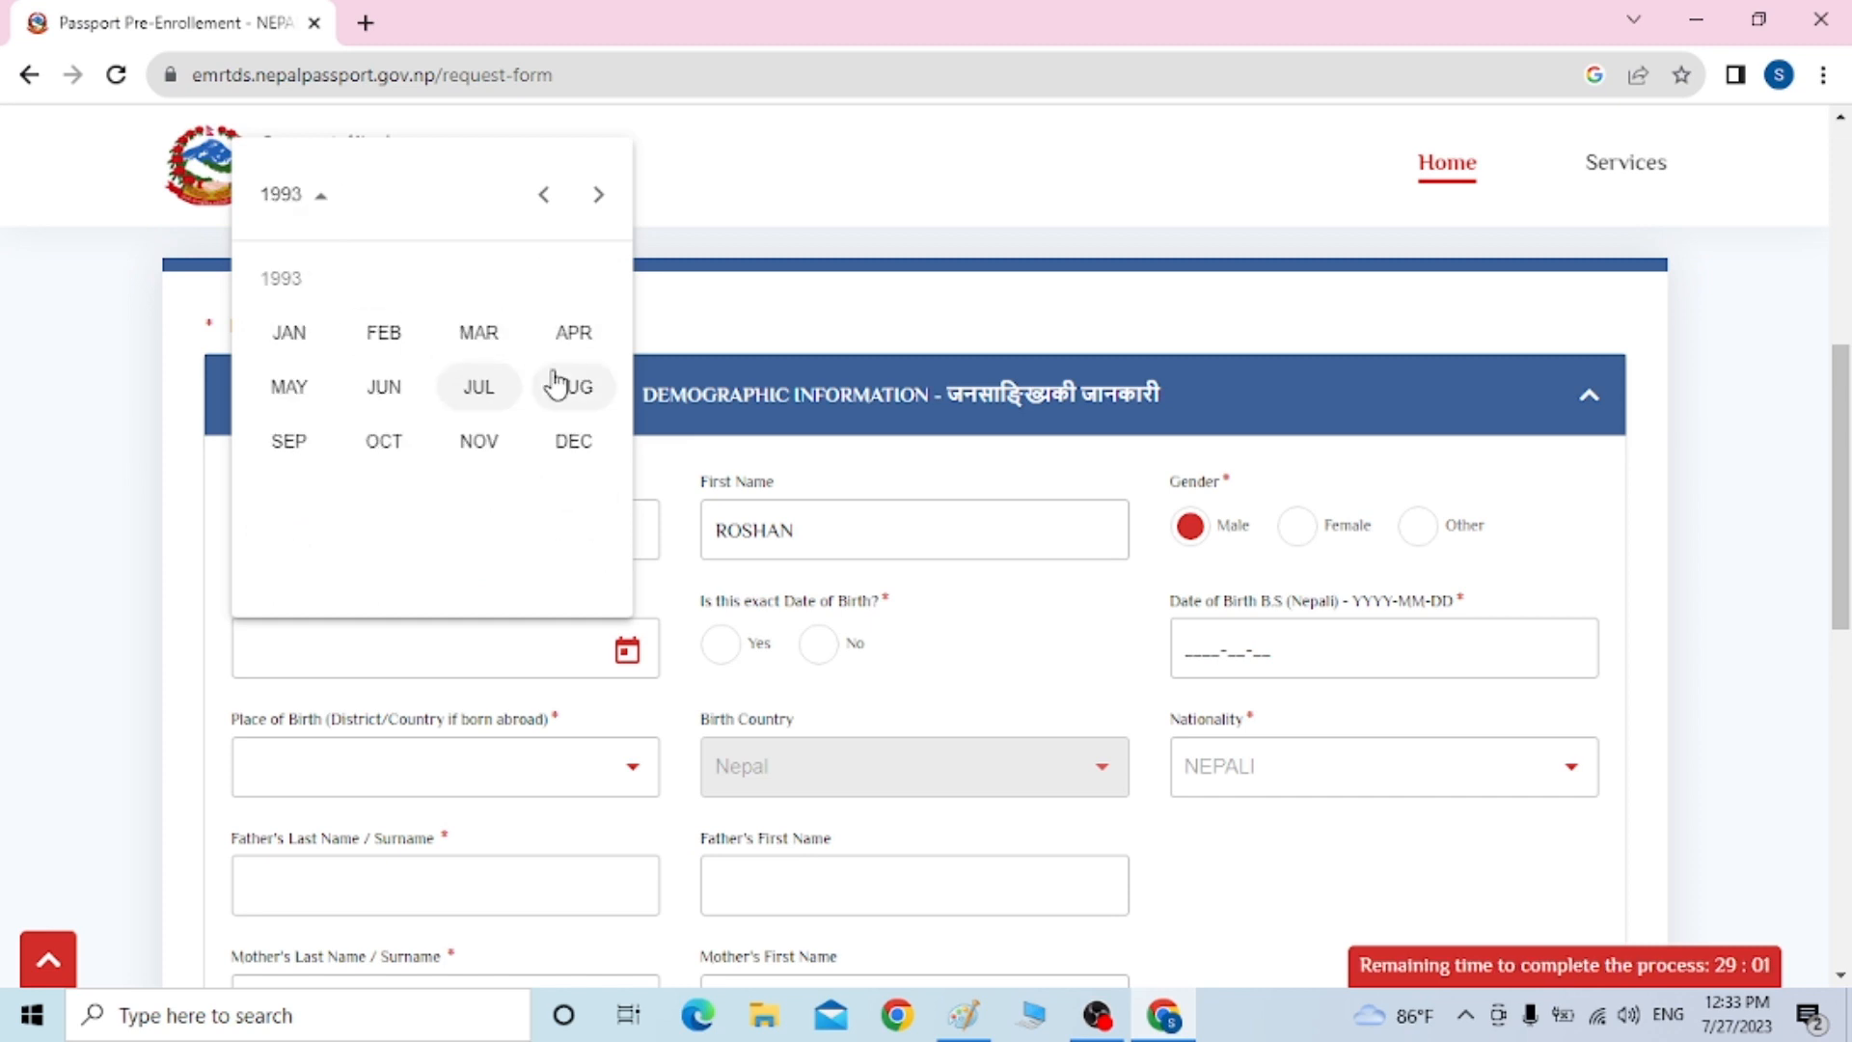
{"action": "left_click", "coordinate": [575, 393]}
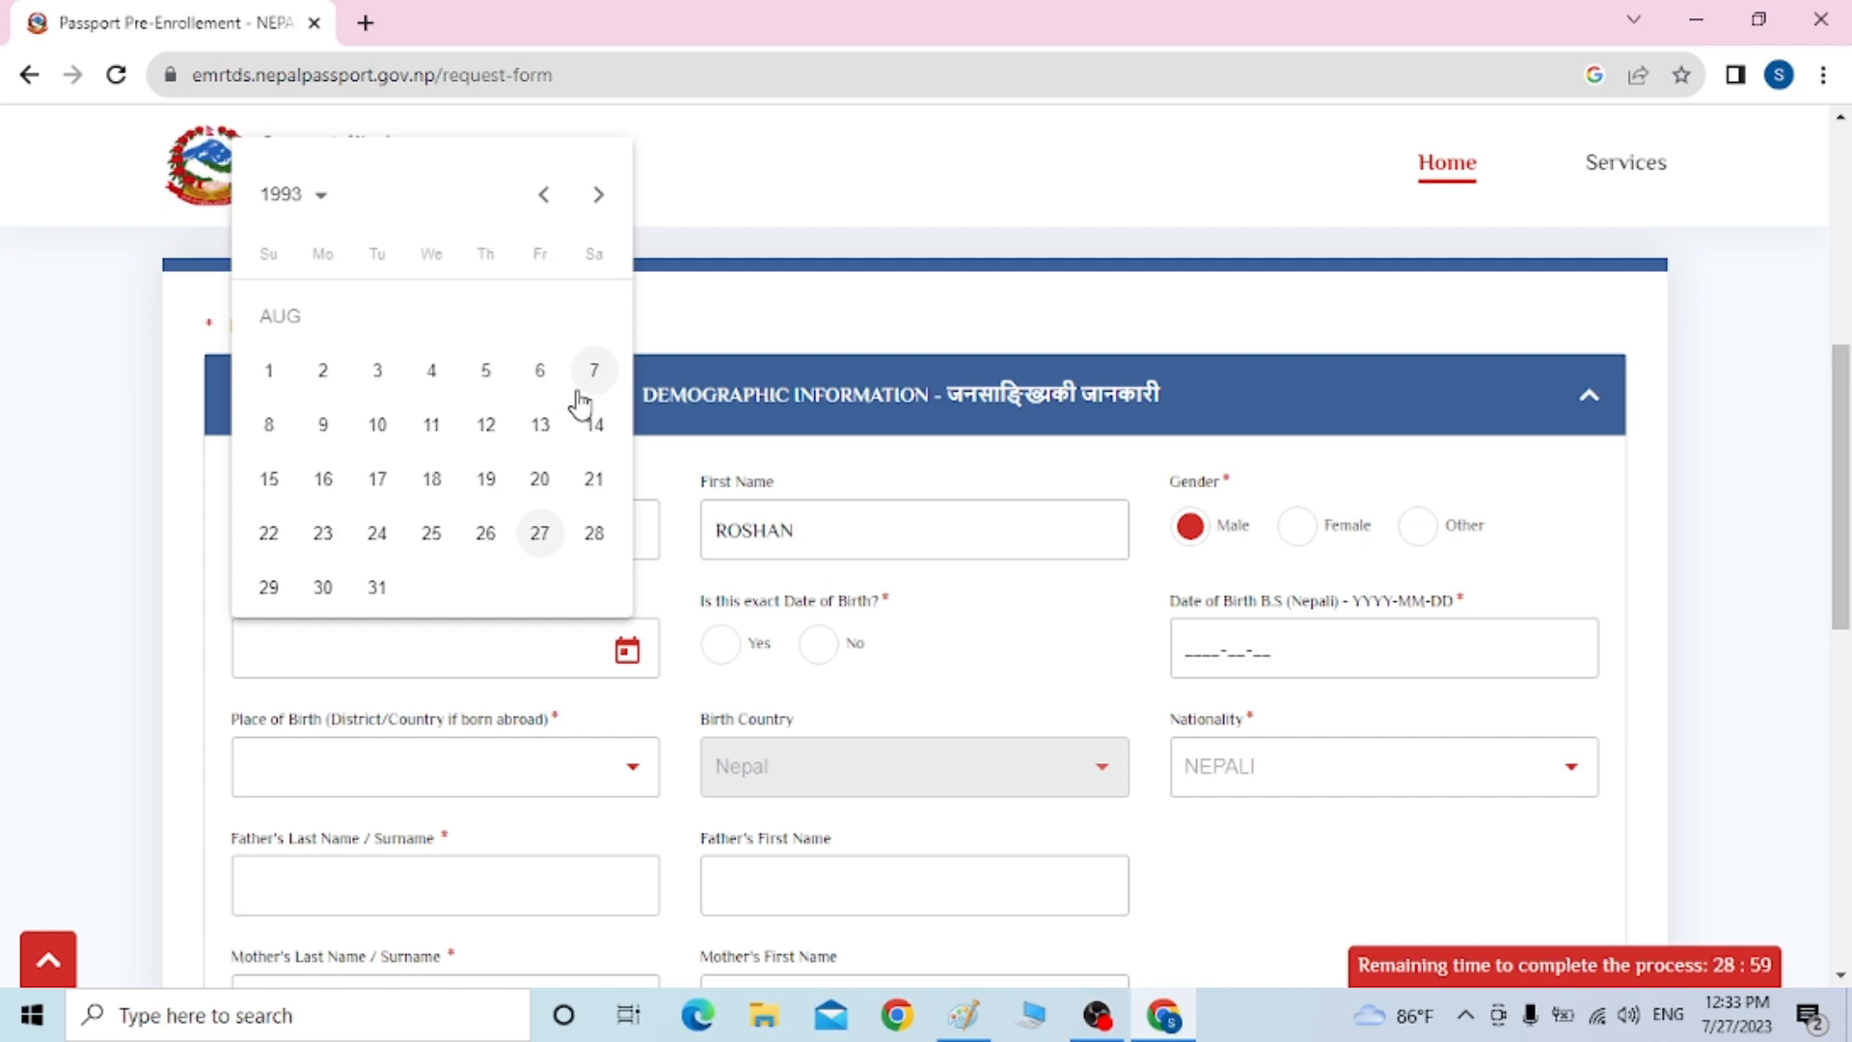
{"action": "left_click", "coordinate": [268, 481]}
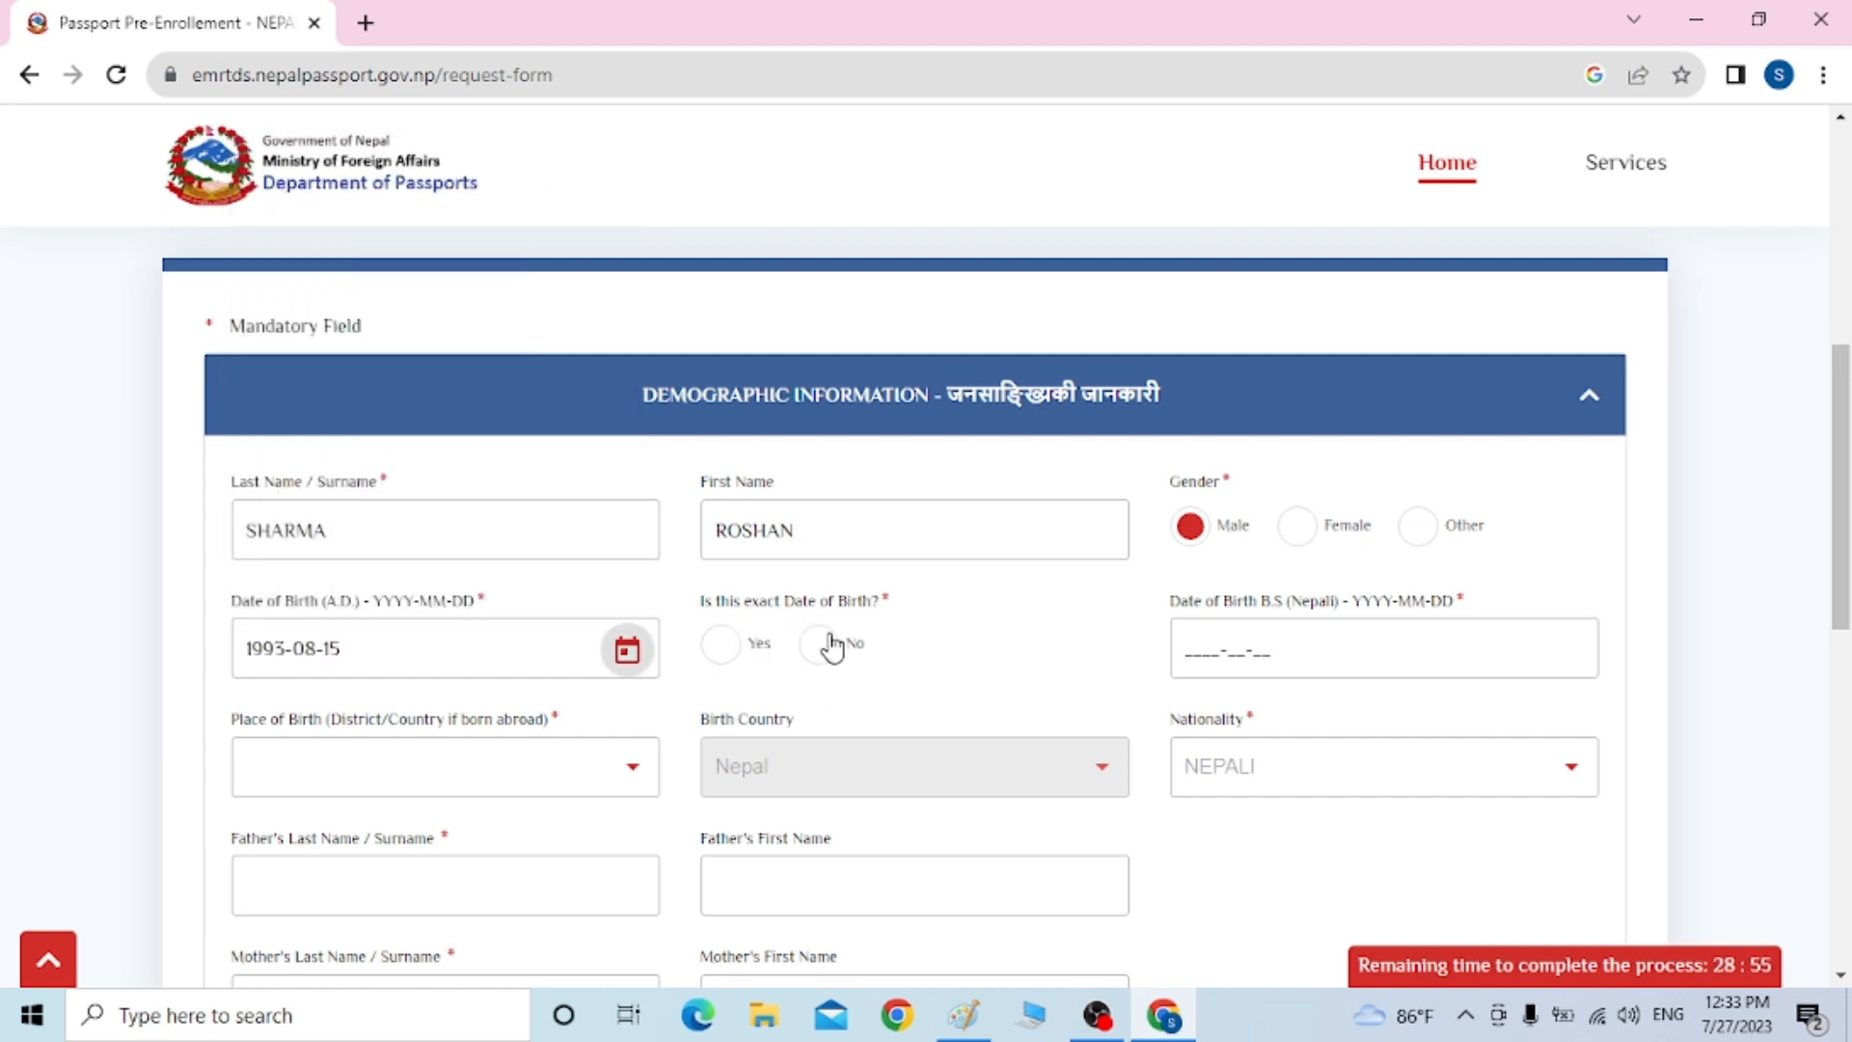
{"action": "left_click", "coordinate": [727, 648]}
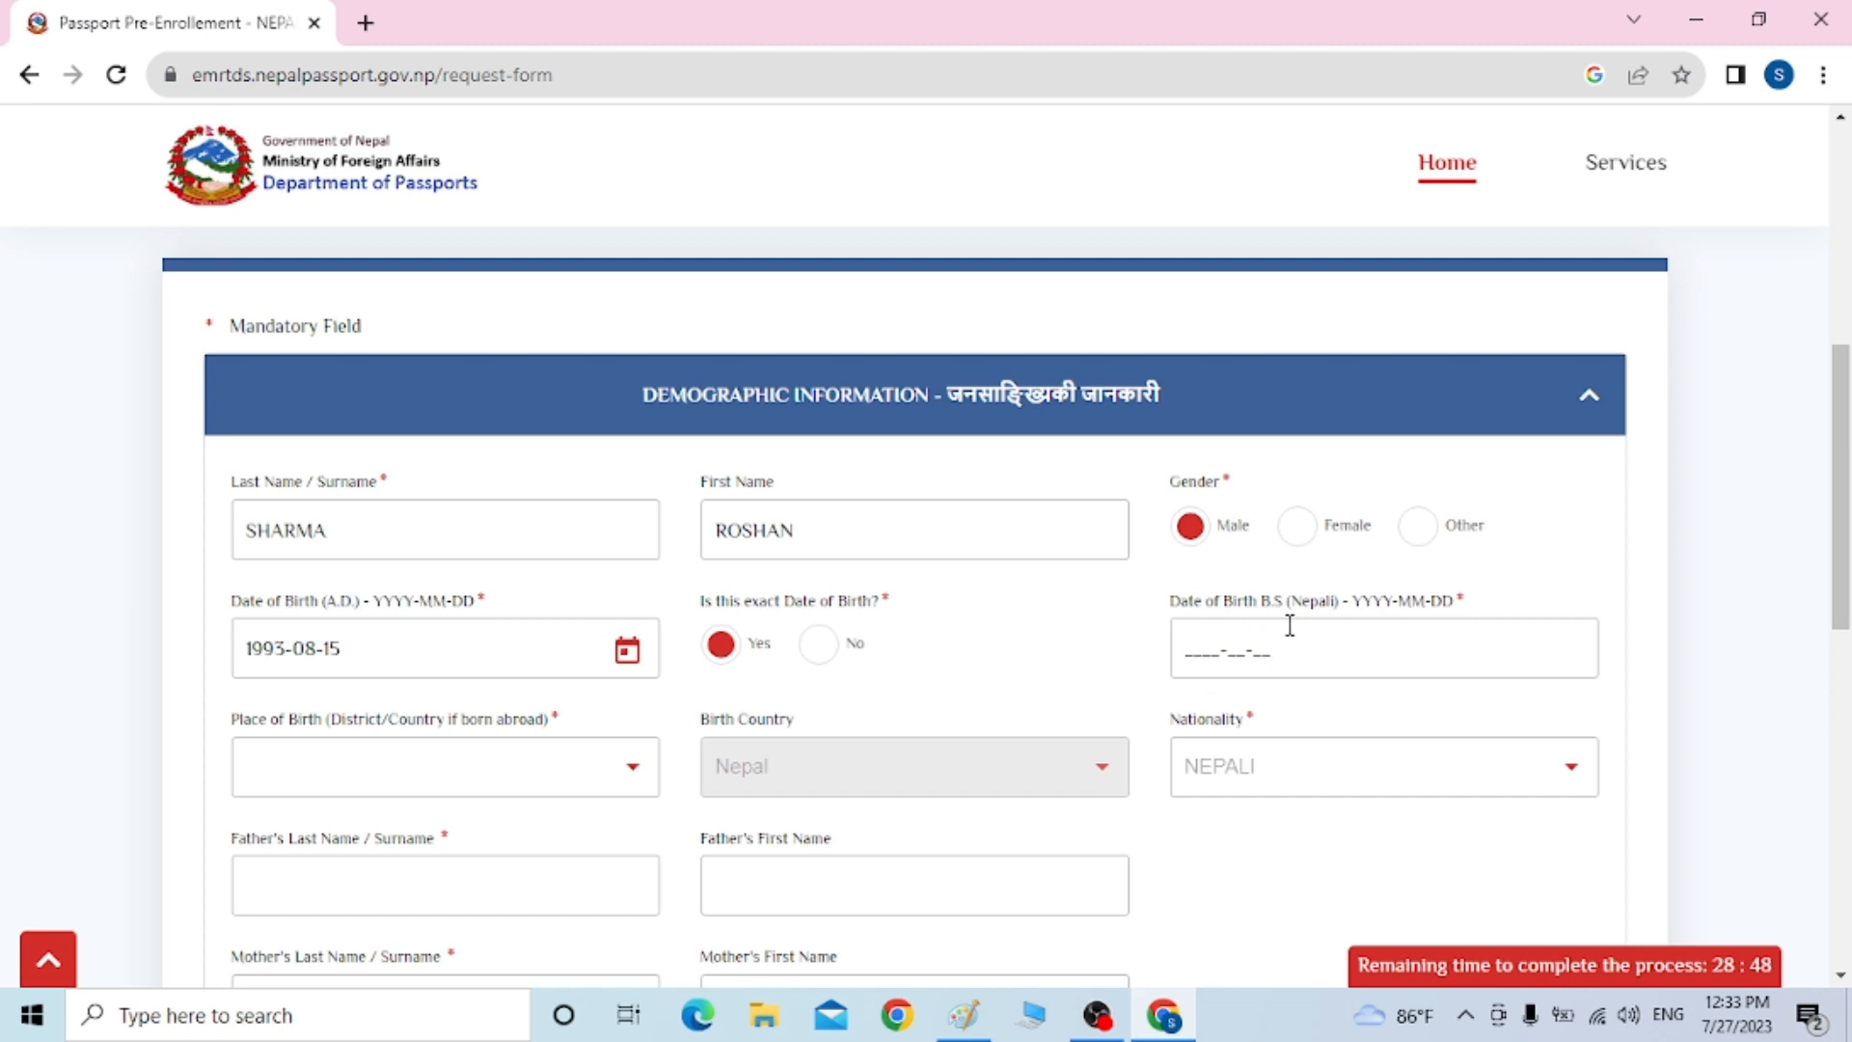
{"action": "left_click", "coordinate": [1181, 644]}
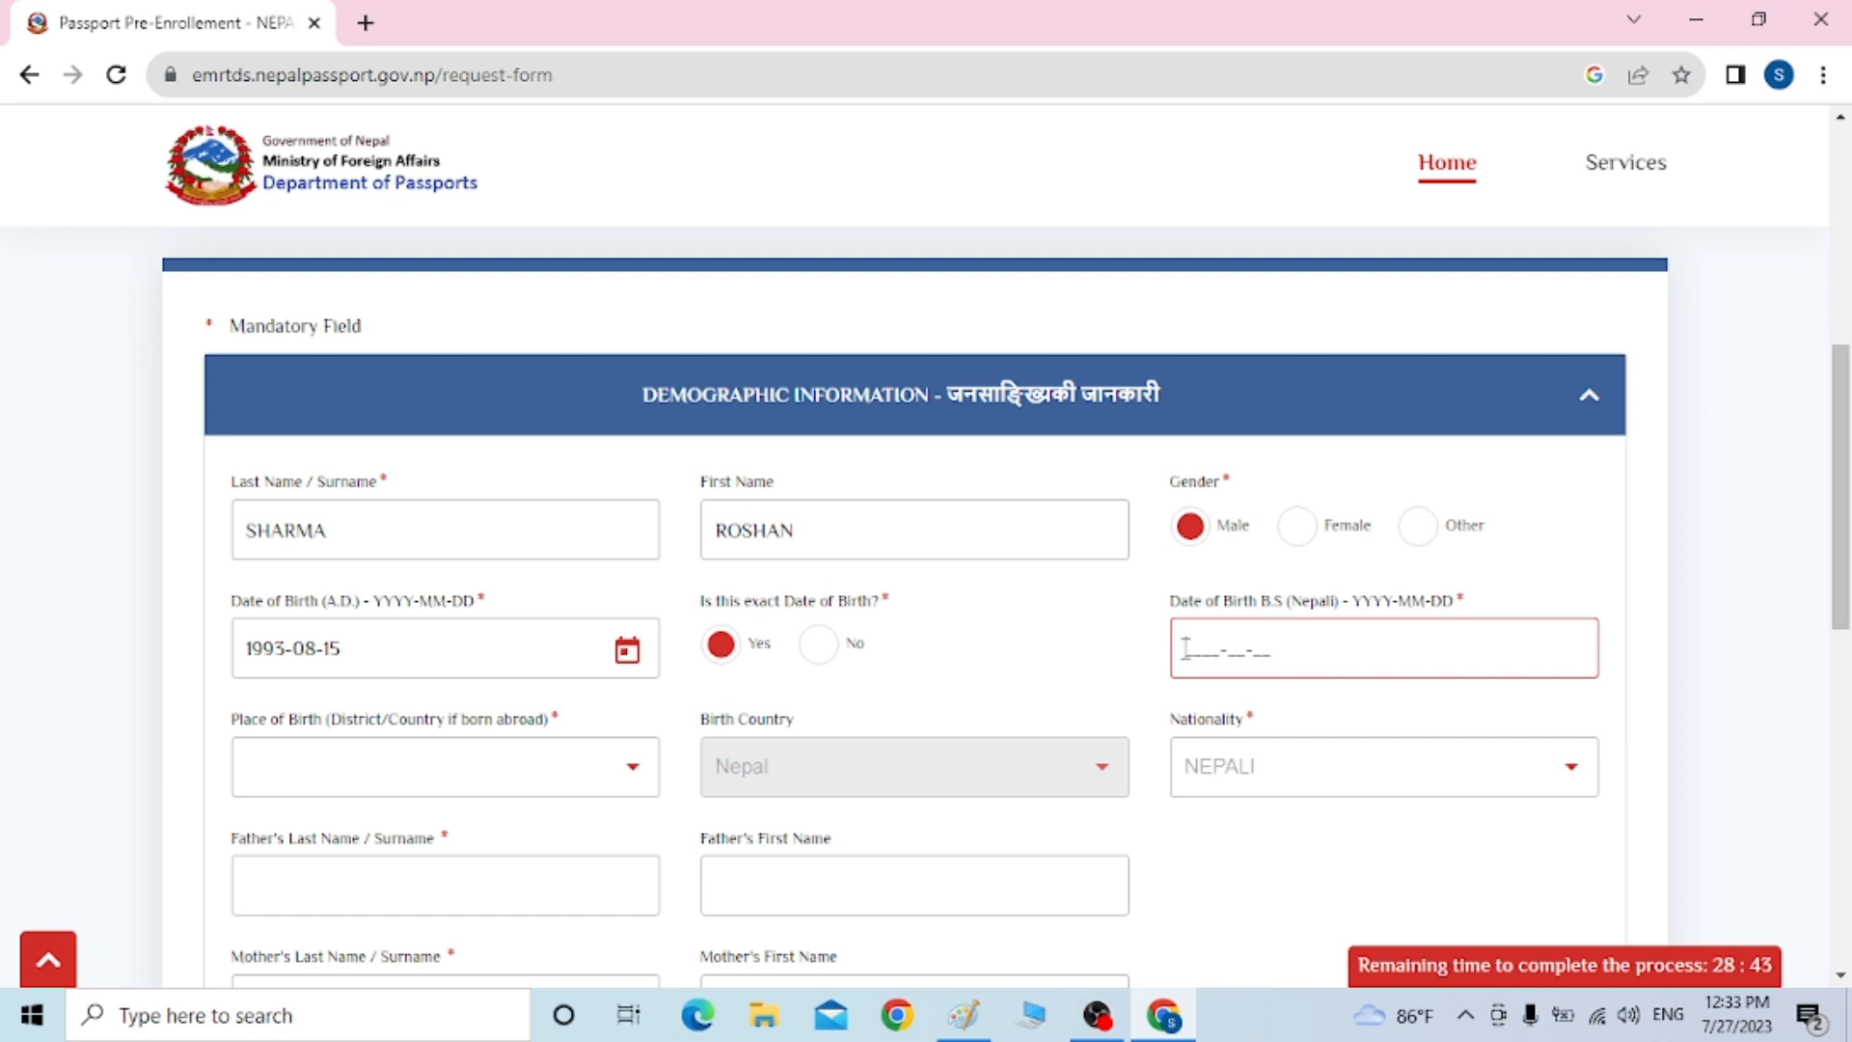
{"action": "key", "text": "super+space"}
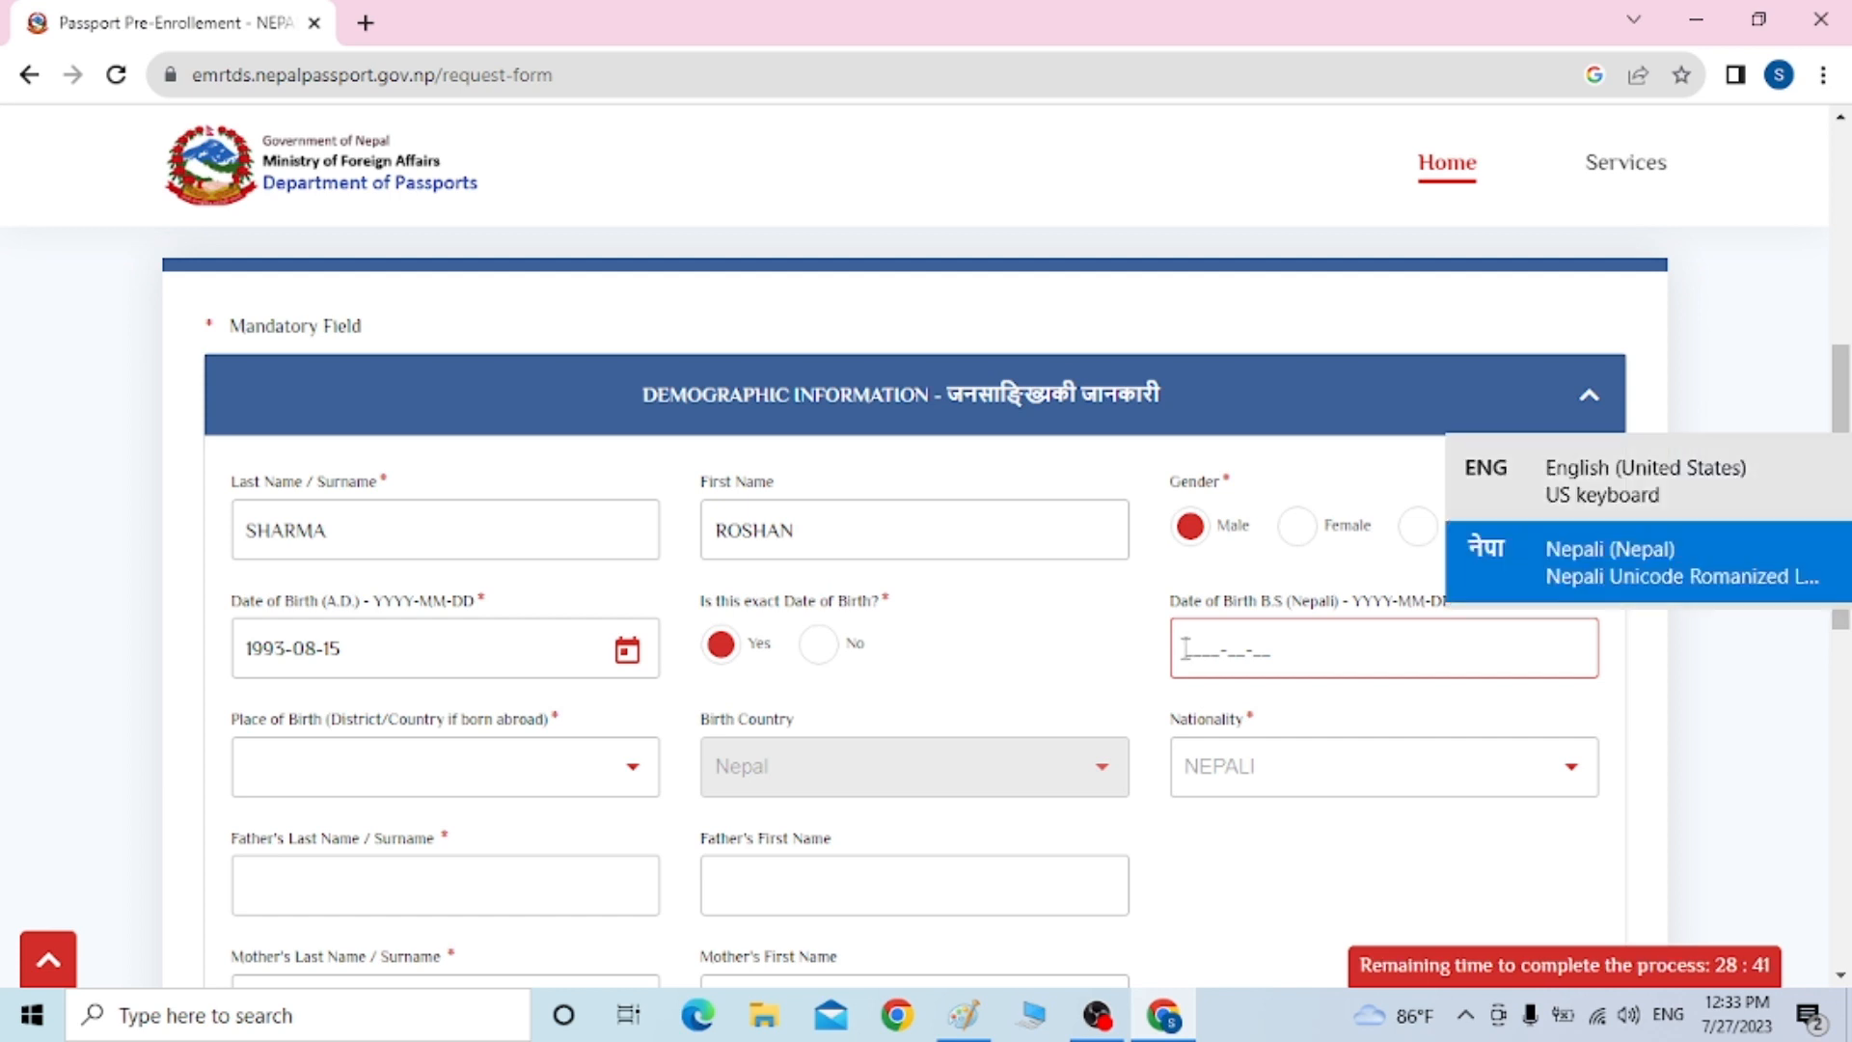
{"action": "type", "text": "205"}
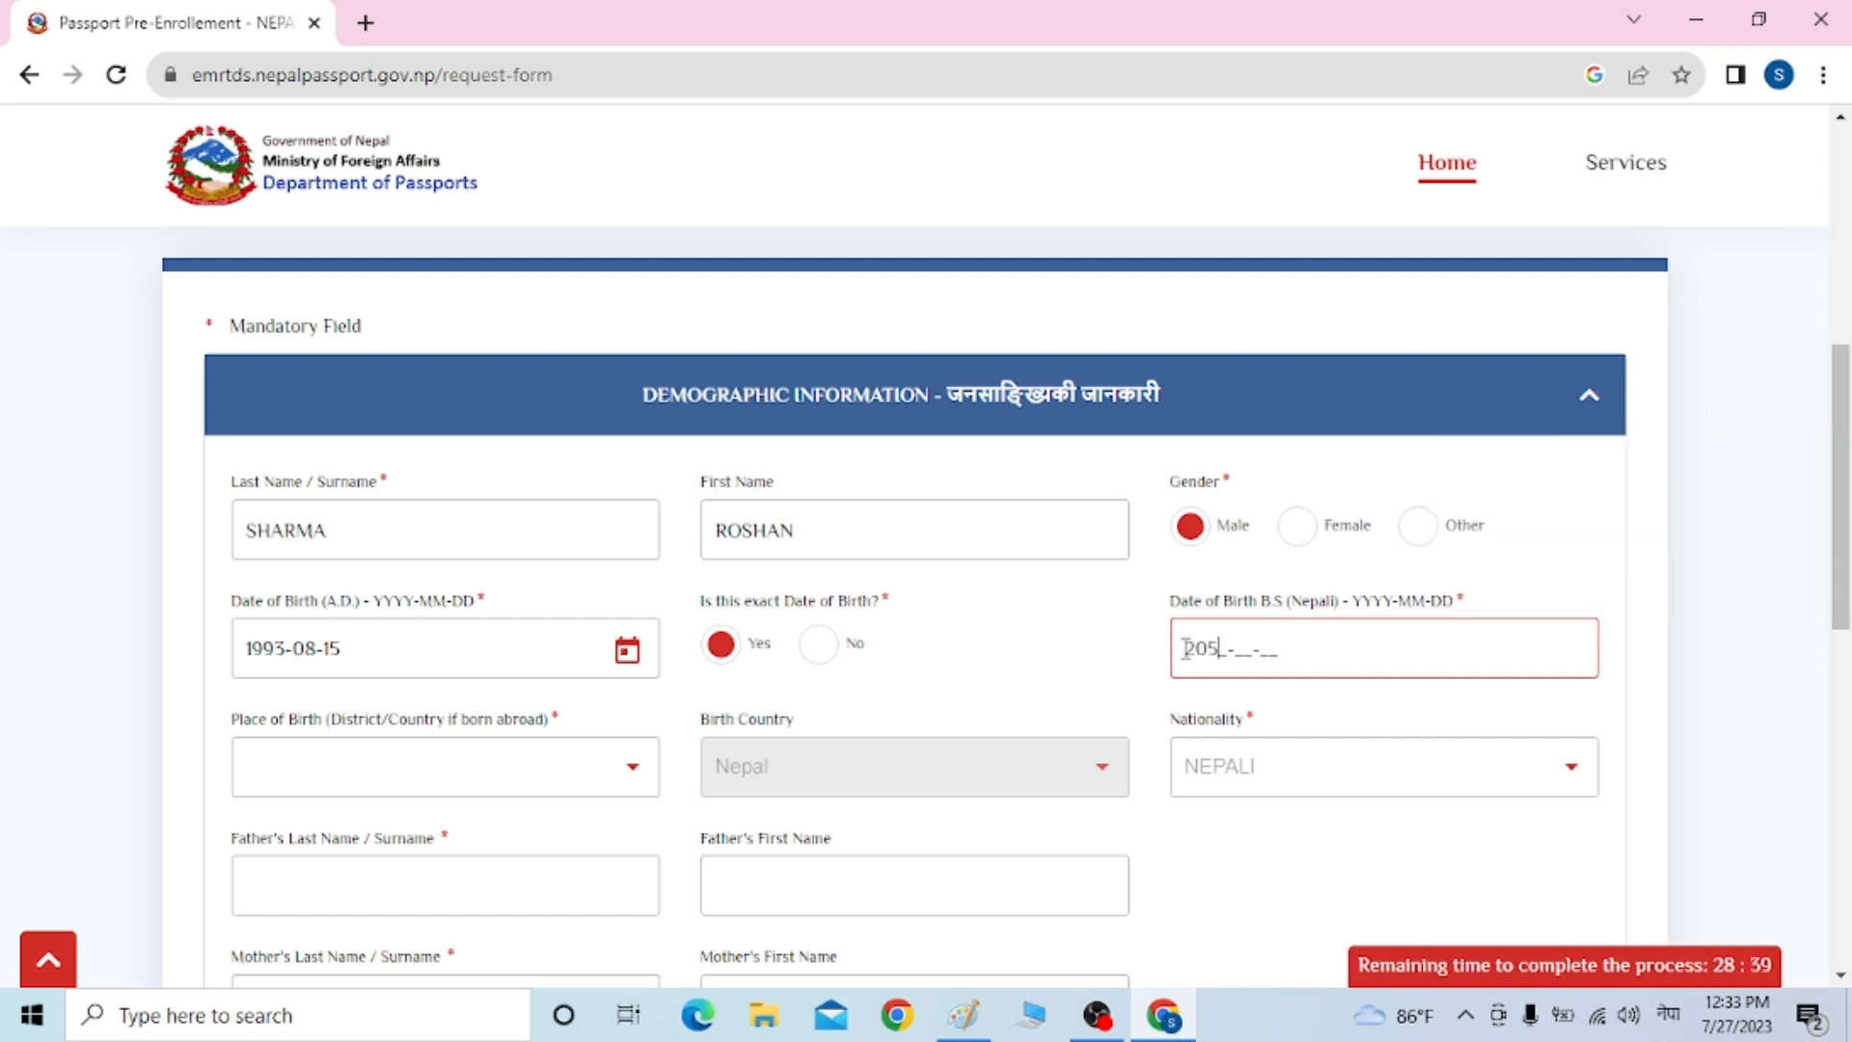
{"action": "type", "text": "0"}
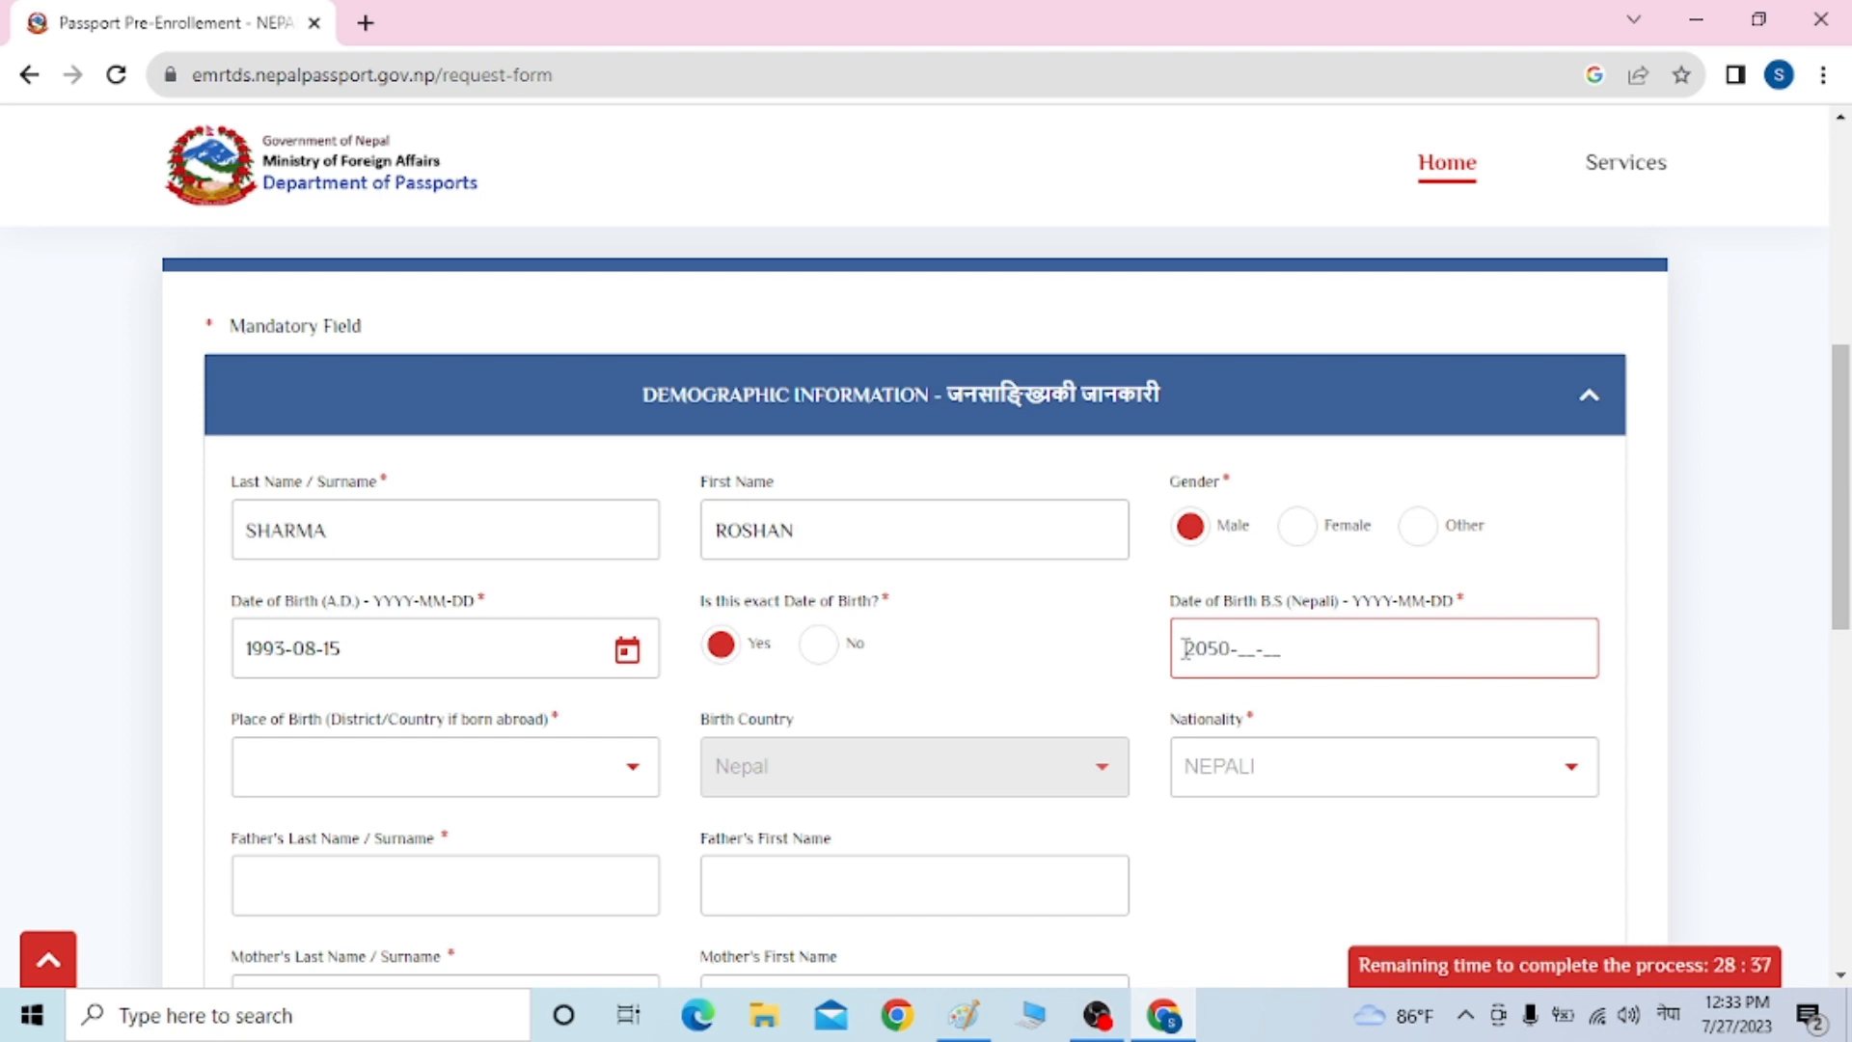
{"action": "type", "text": "04-3"}
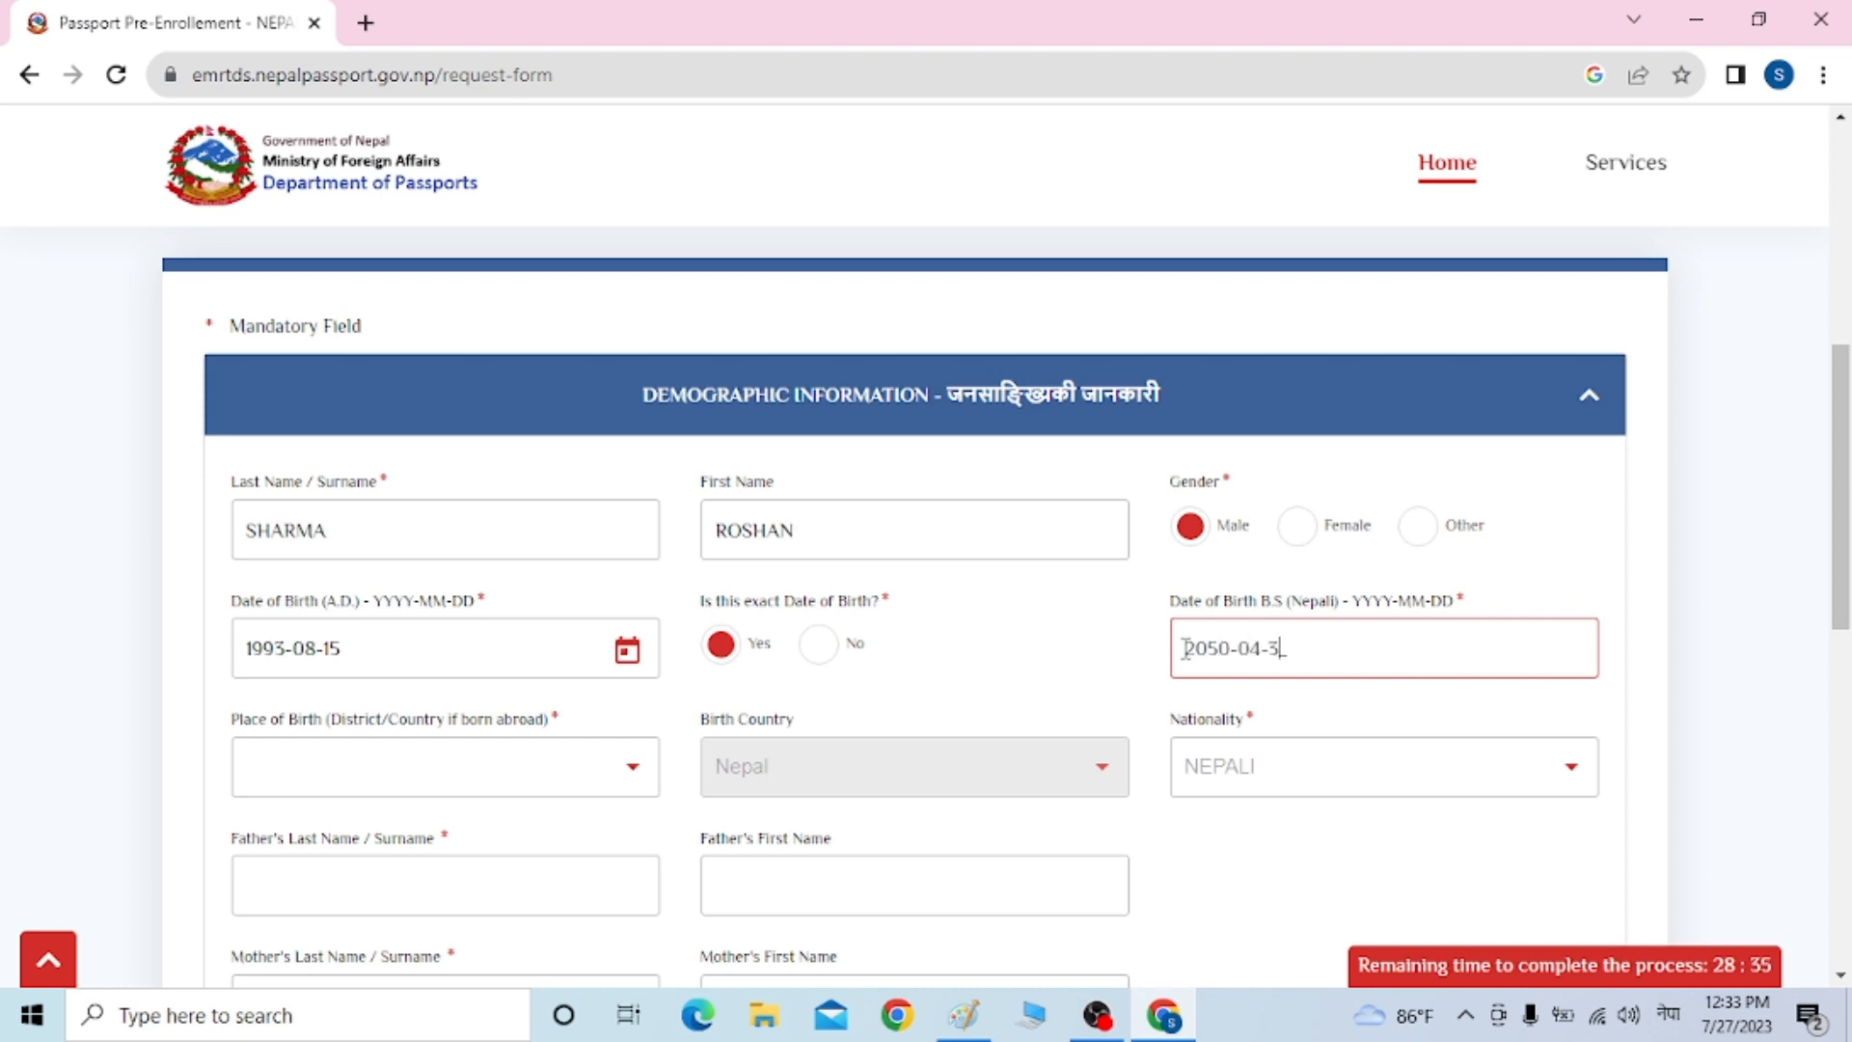
{"action": "type", "text": "1"}
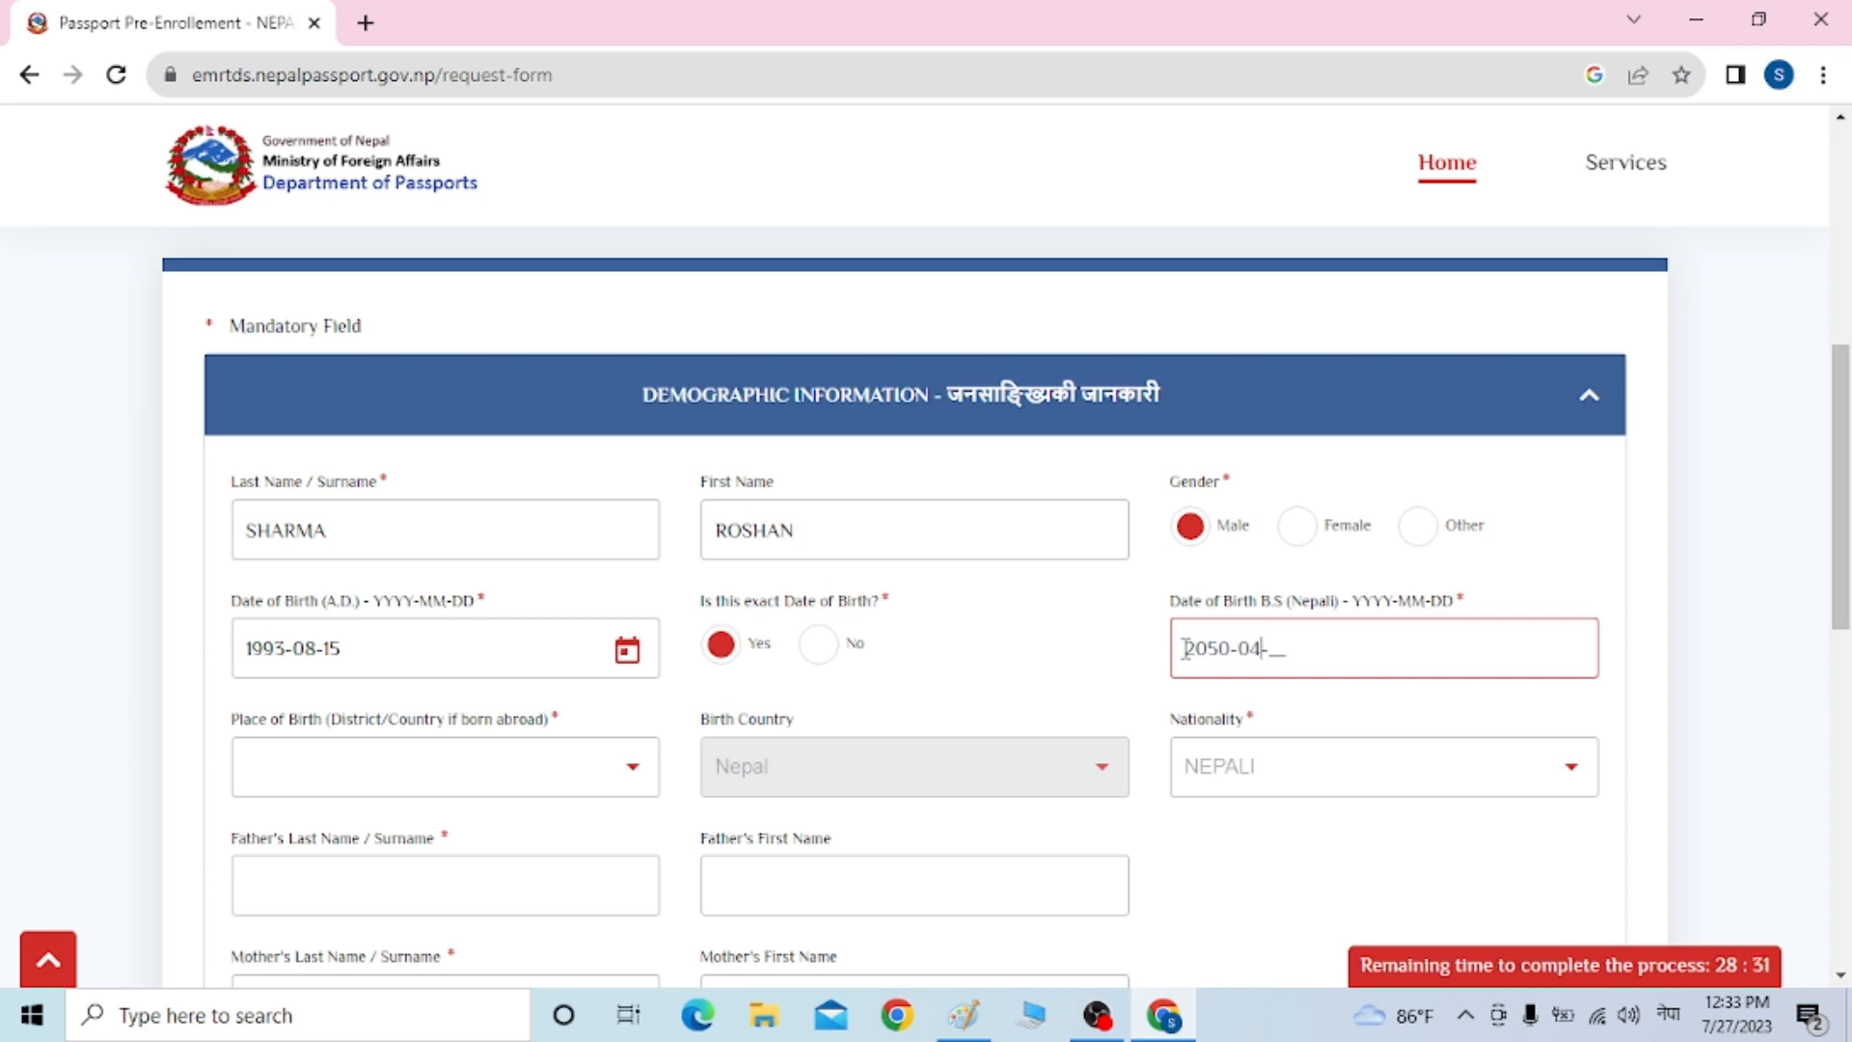
{"action": "type", "text": "31"}
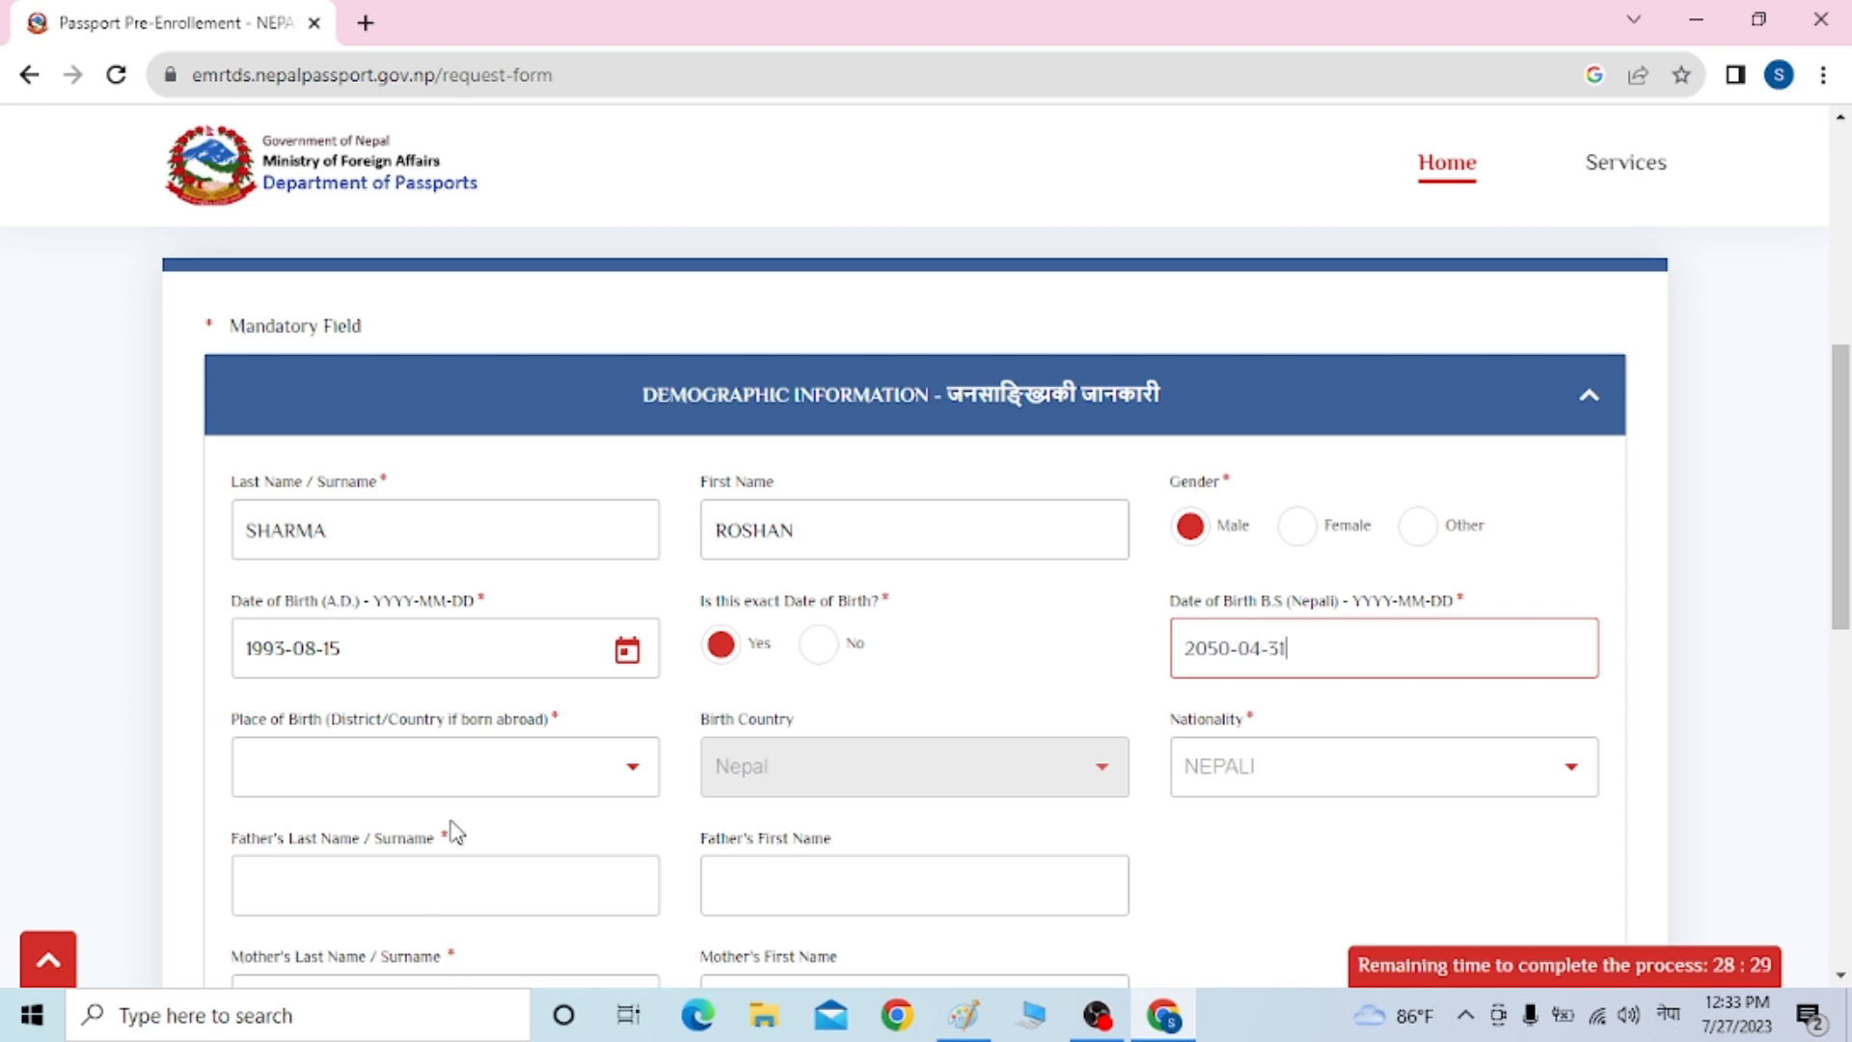
{"action": "left_click", "coordinate": [497, 785]}
Set Place of Birth to Kaski by searching the district list
{"action": "left_click", "coordinate": [498, 791]}
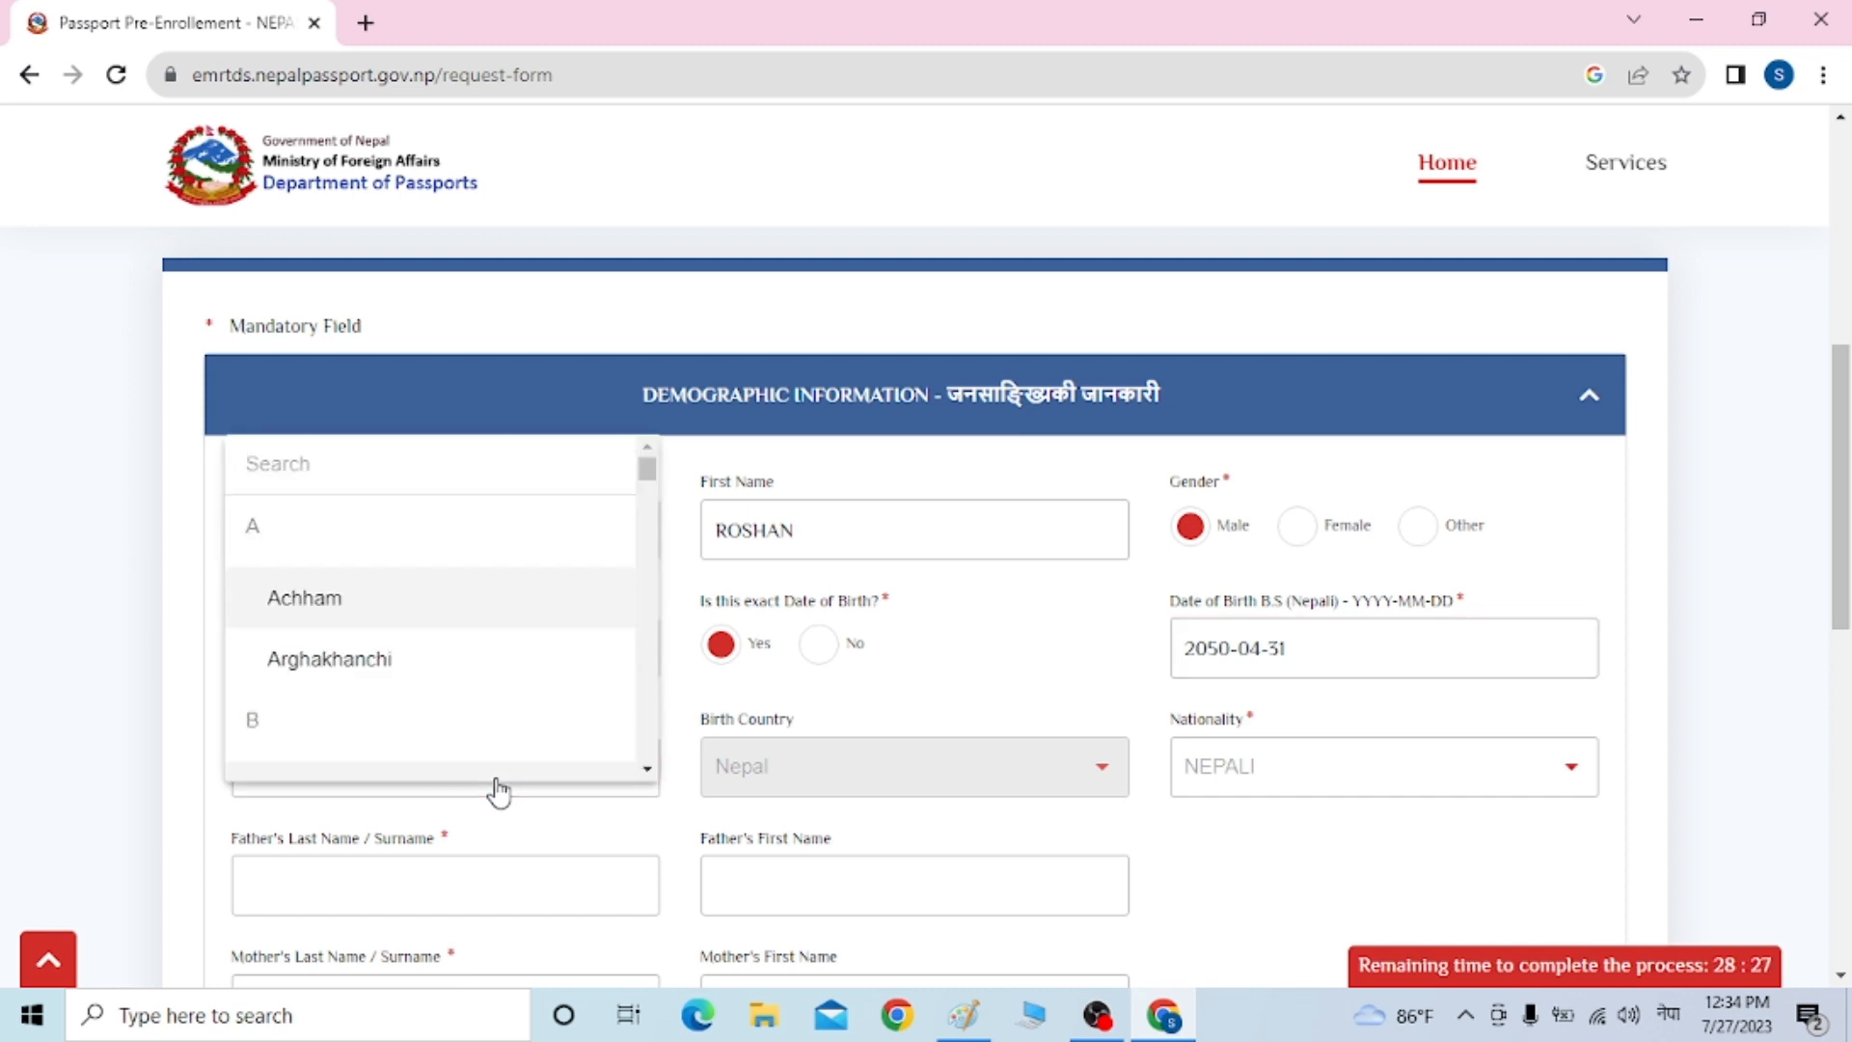
{"action": "left_click", "coordinate": [687, 718]}
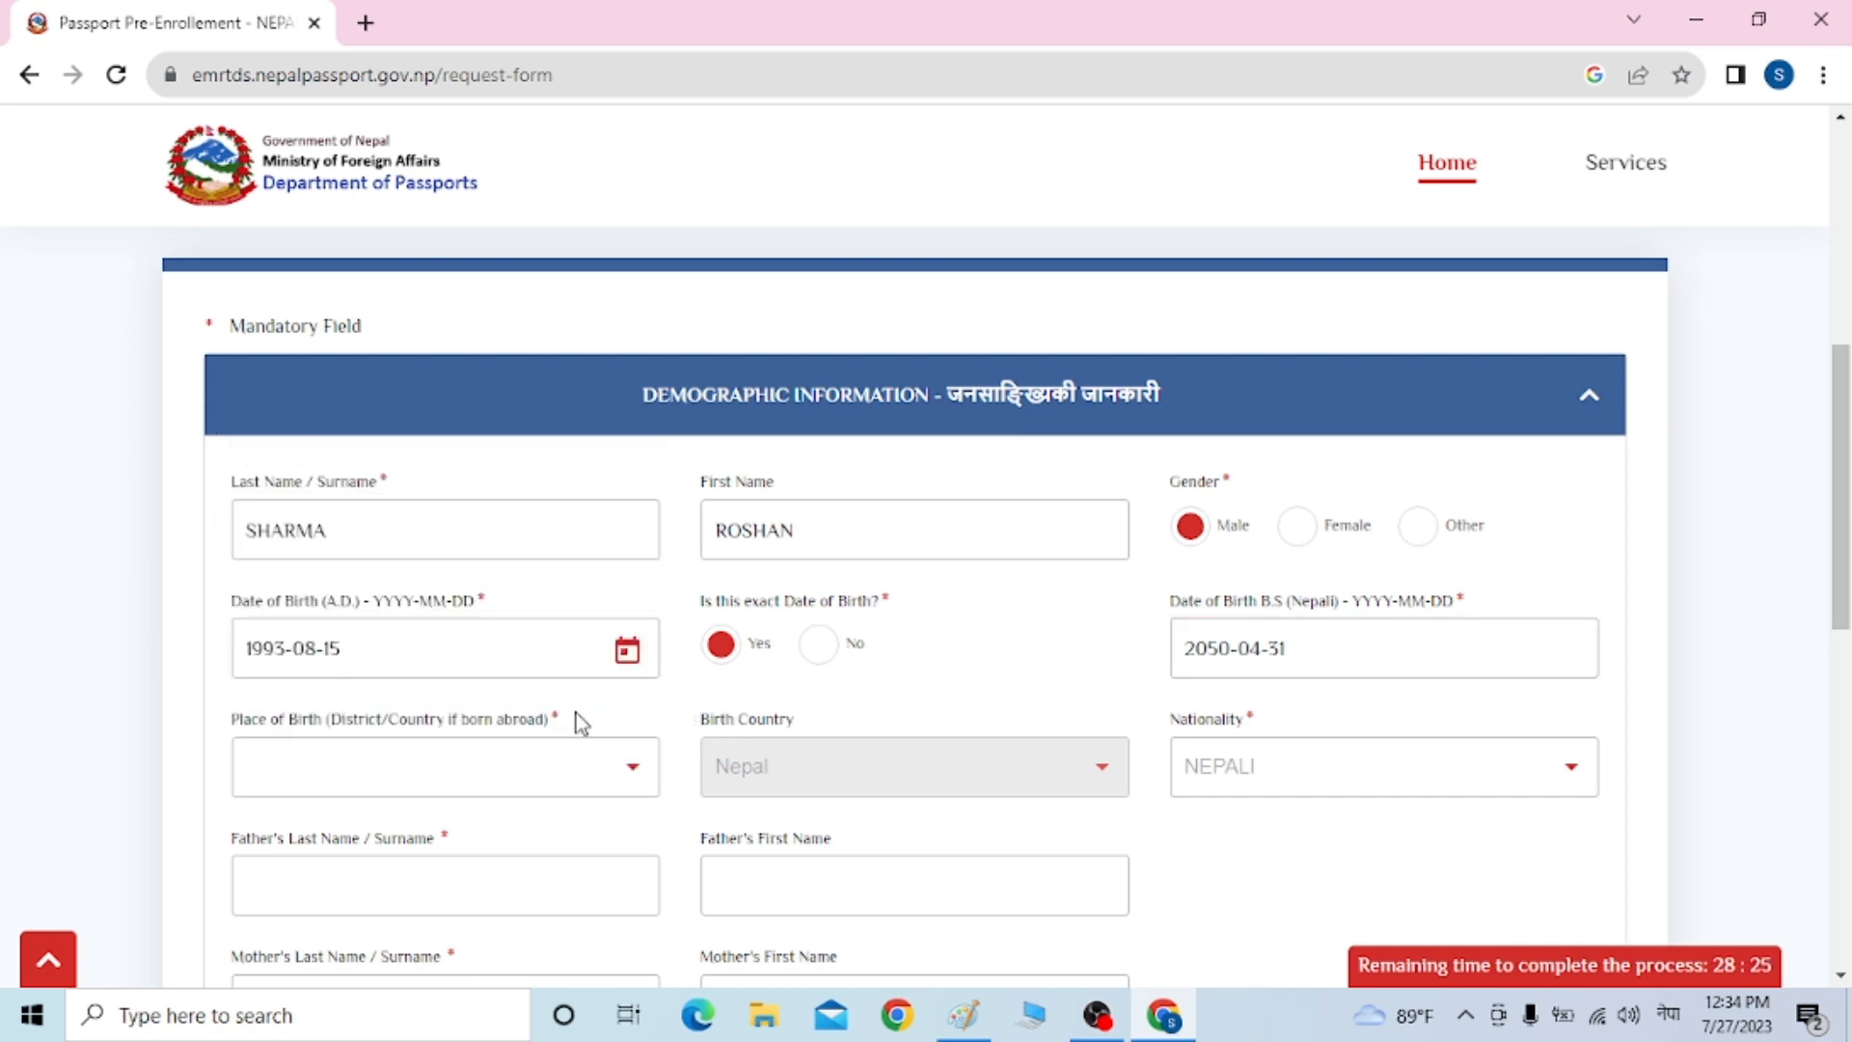
{"action": "left_click", "coordinate": [409, 789]}
{"action": "type", "text": "क"}
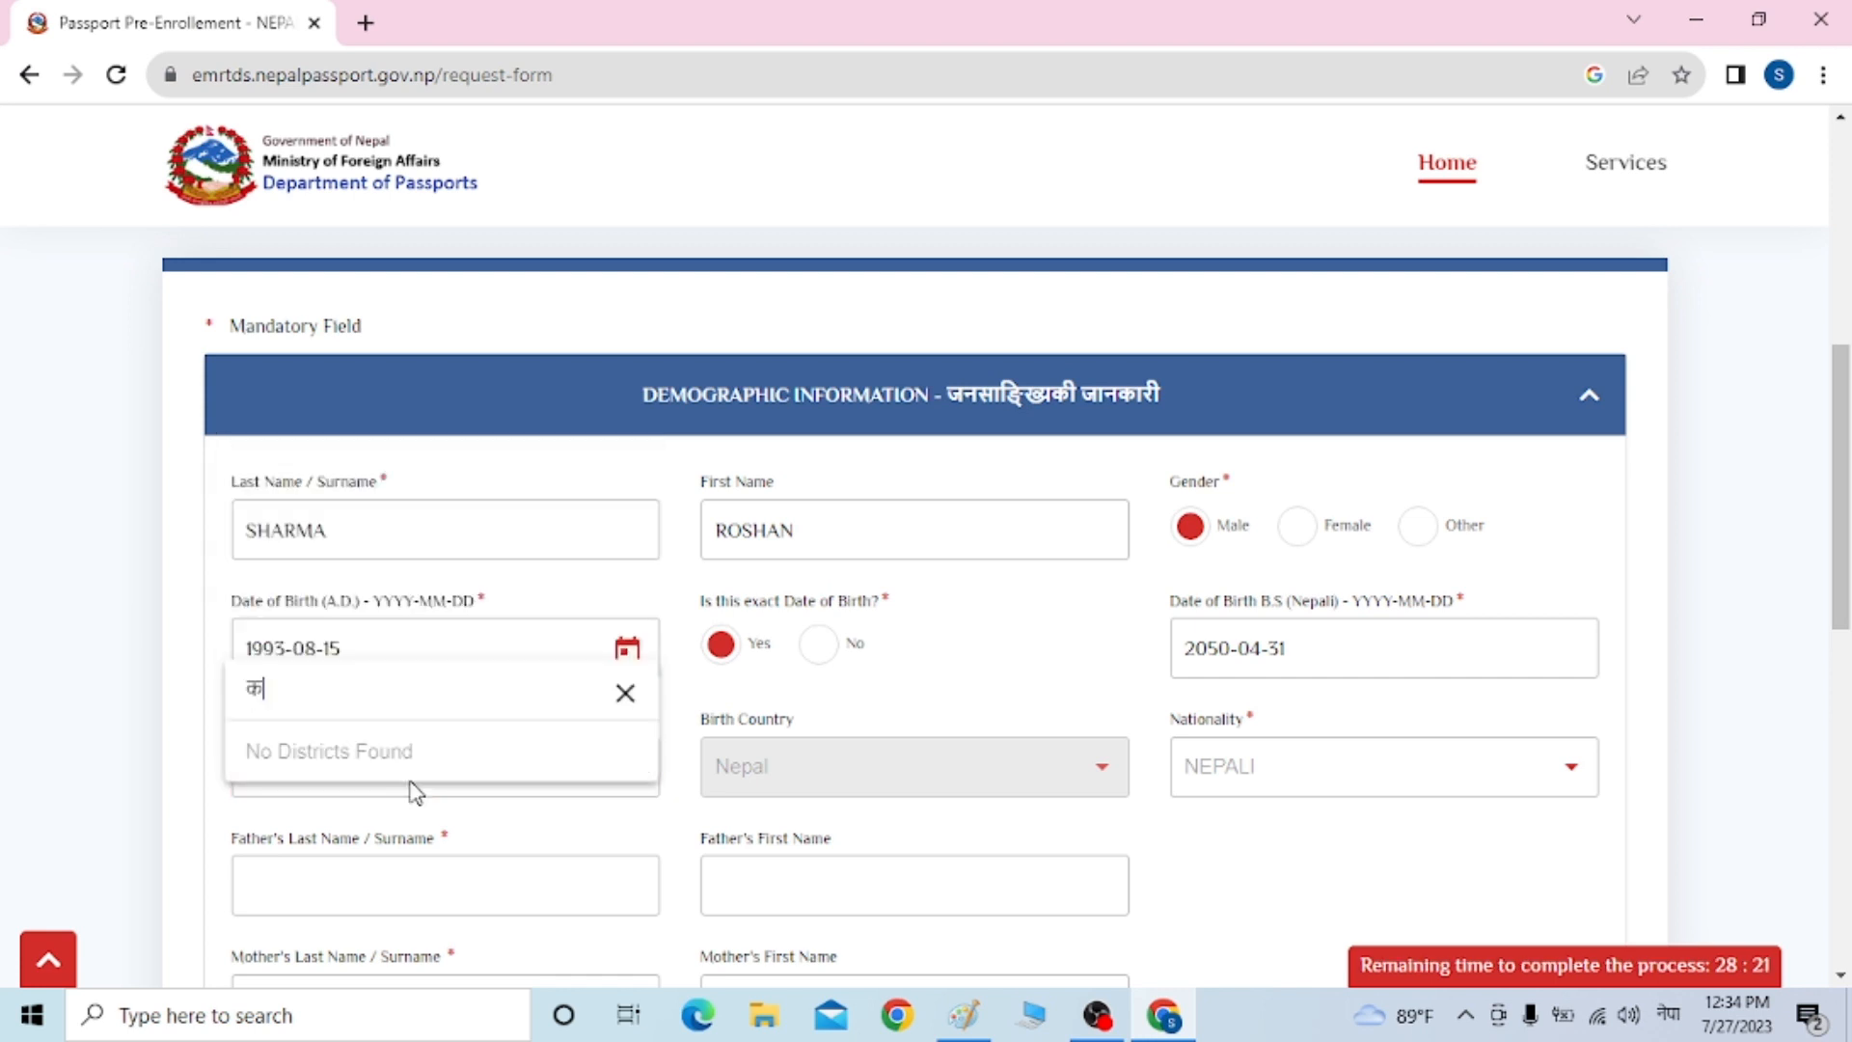
{"action": "key", "text": "BackSpace"}
{"action": "key", "text": "alt+shift"}
{"action": "type", "text": "kS"}
{"action": "key", "text": "BackSpace"}
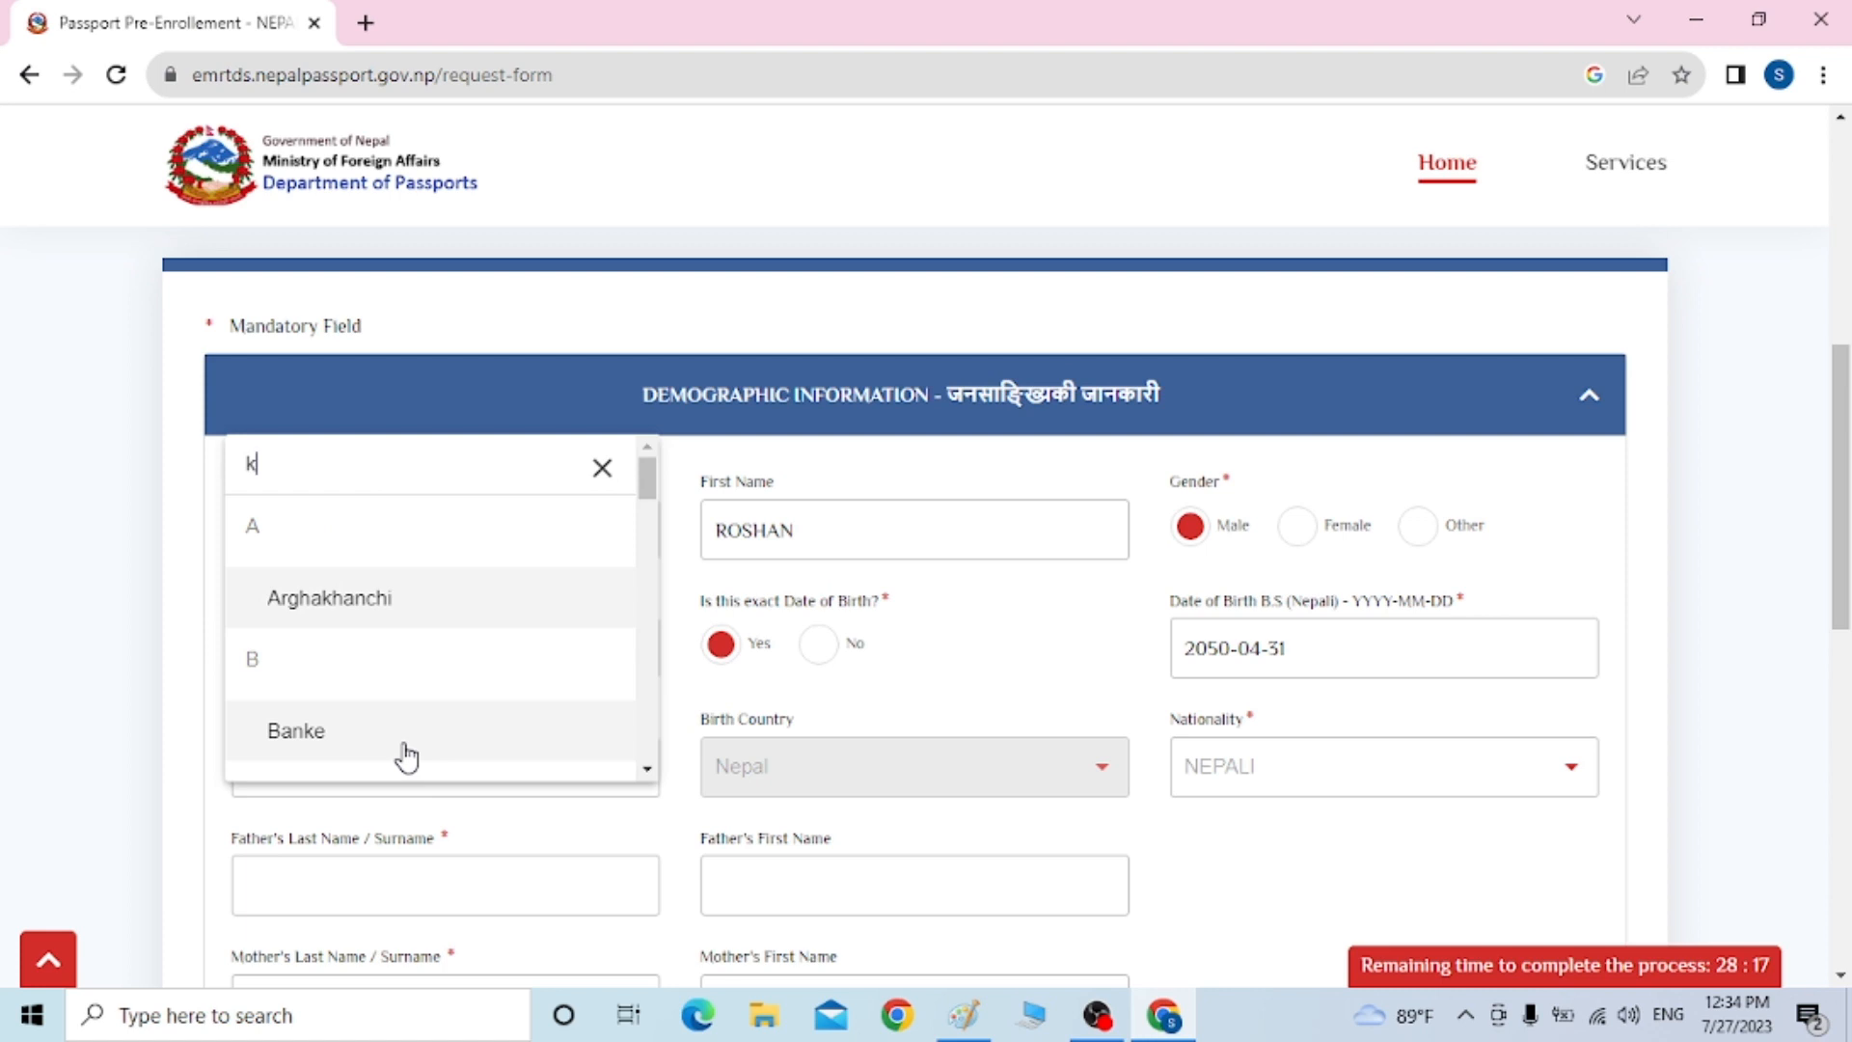
{"action": "type", "text": "AS"}
{"action": "left_click", "coordinate": [406, 753]}
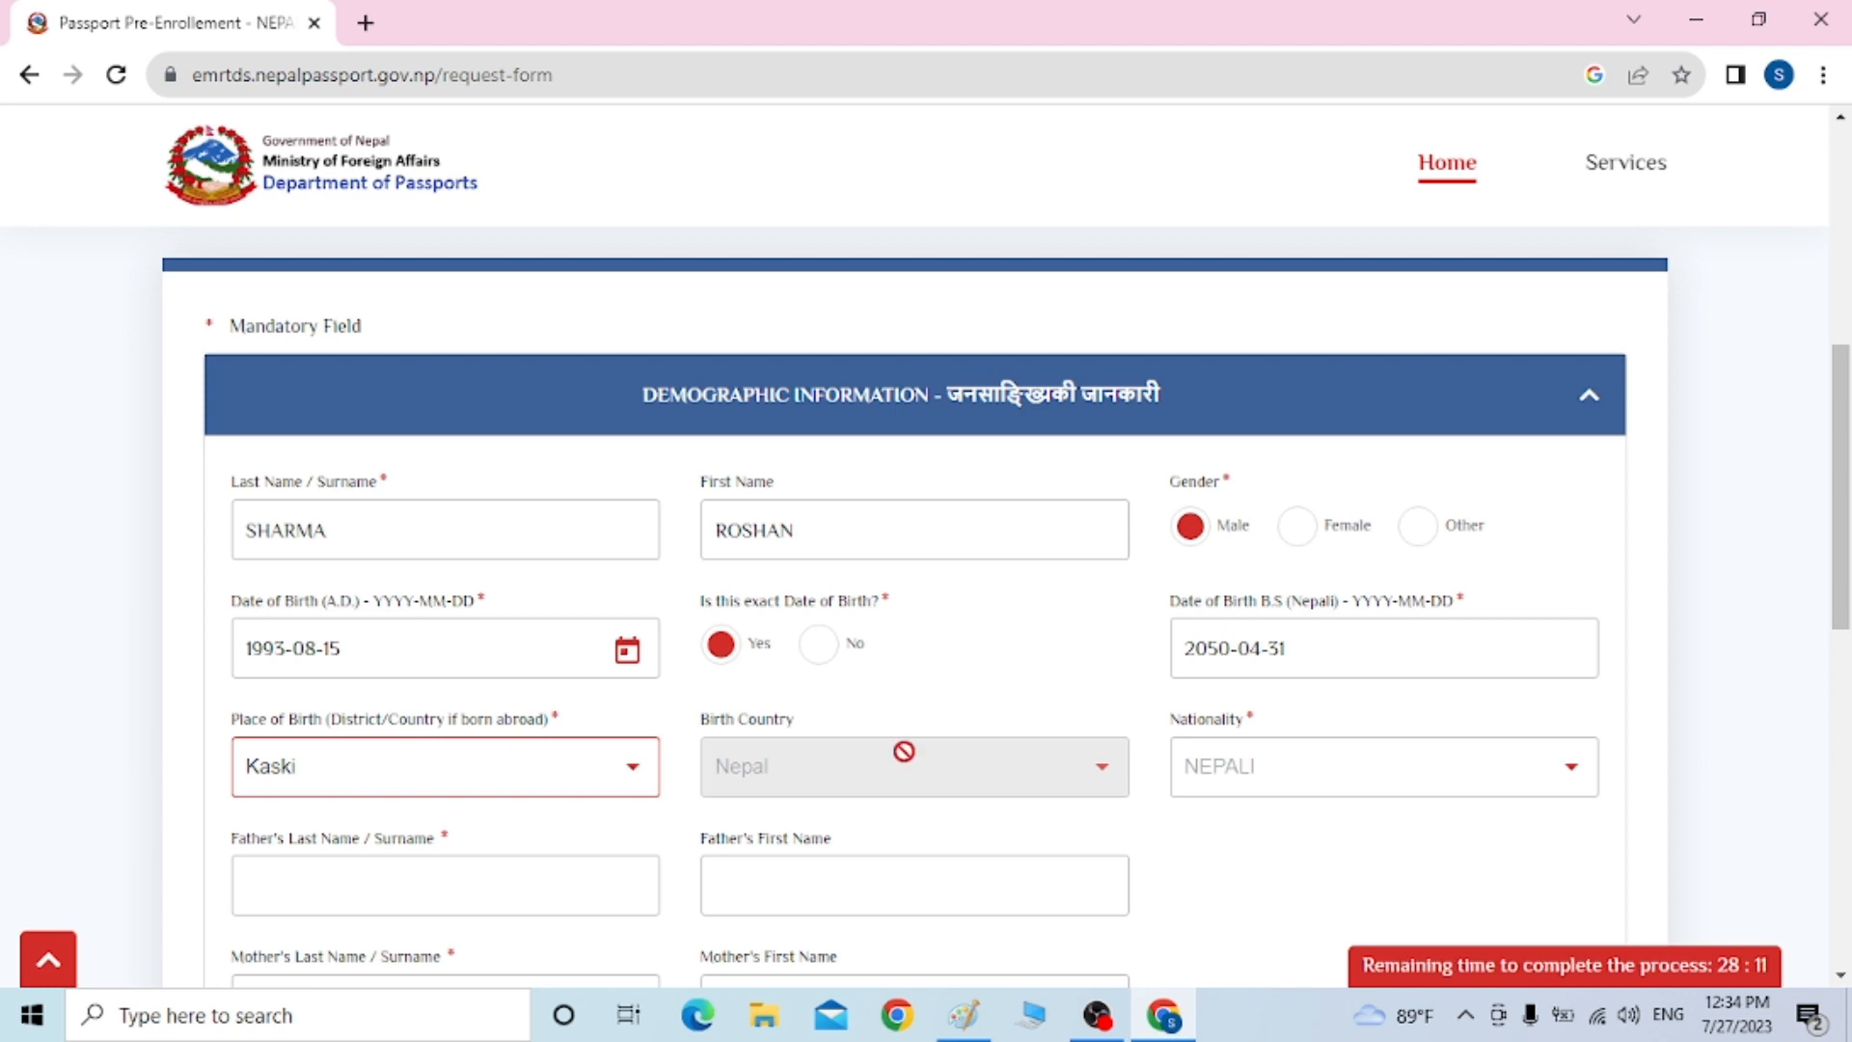
{"action": "left_click", "coordinate": [1481, 774]}
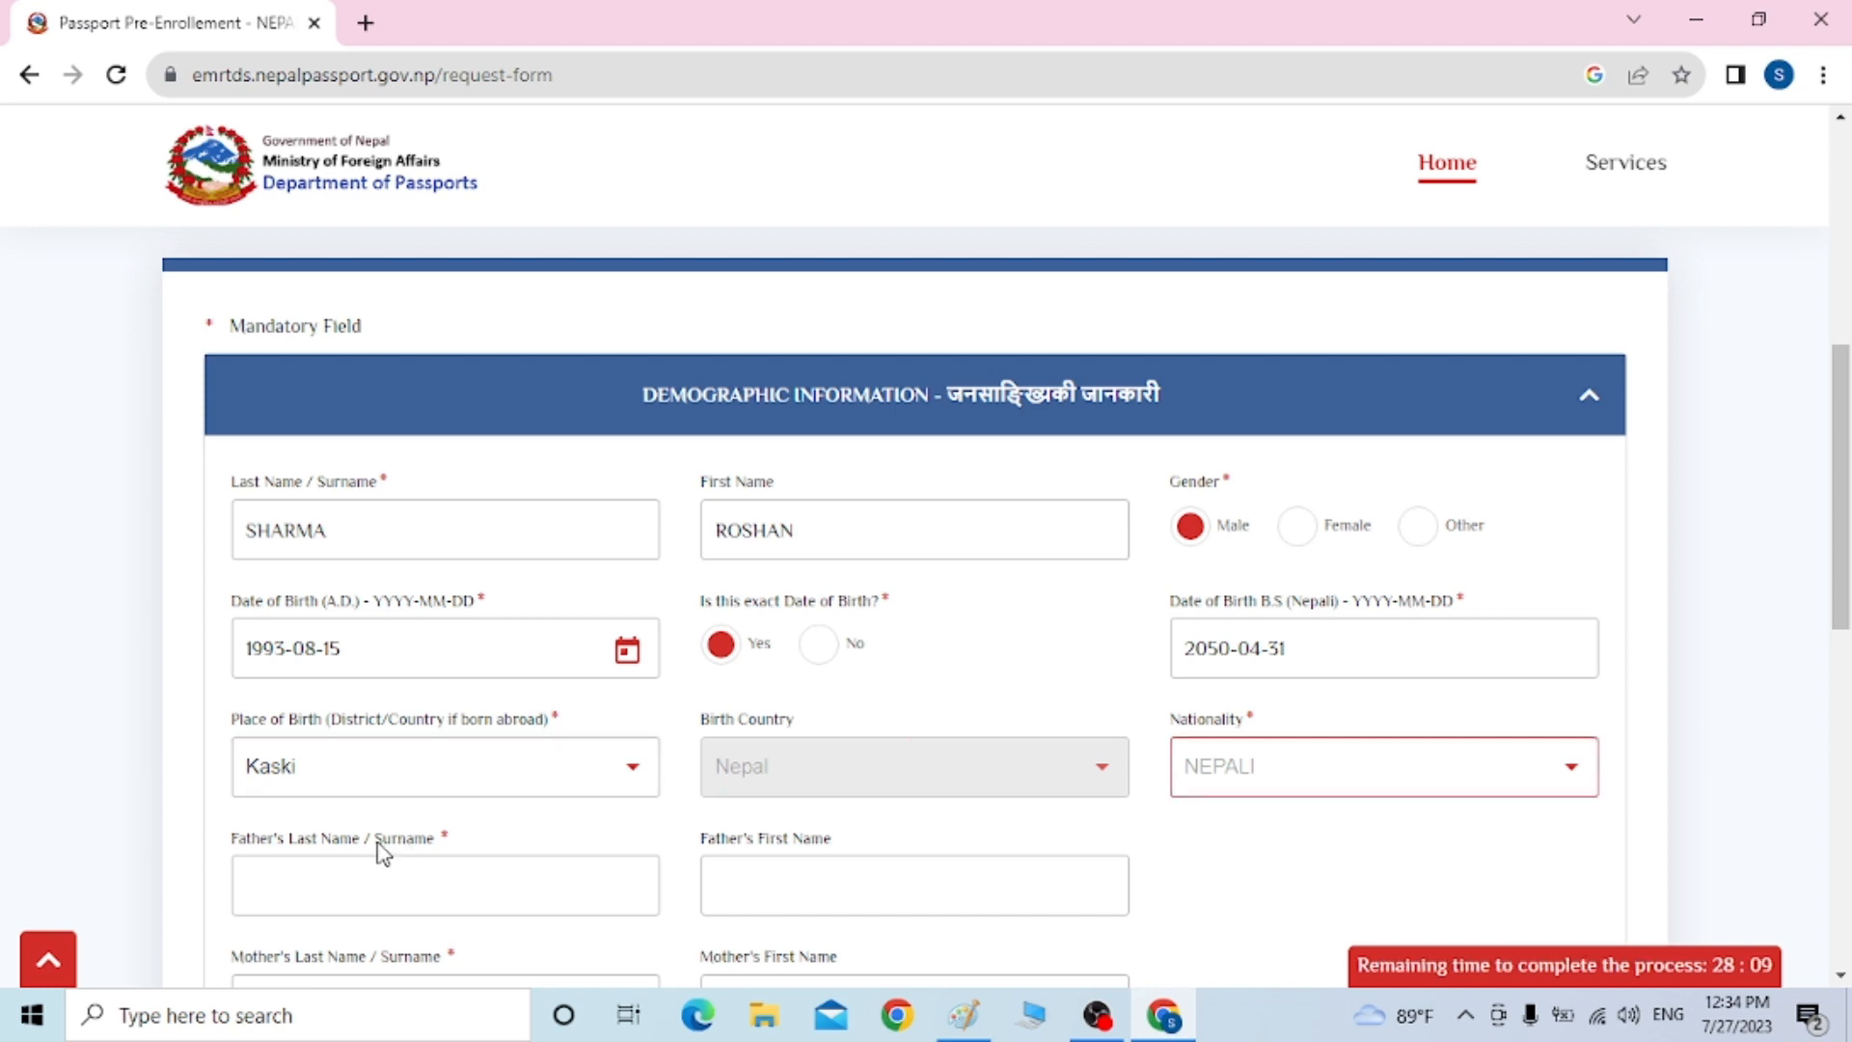
Fill in the father's and mother's surnames and first names
{"action": "left_click", "coordinate": [368, 875]}
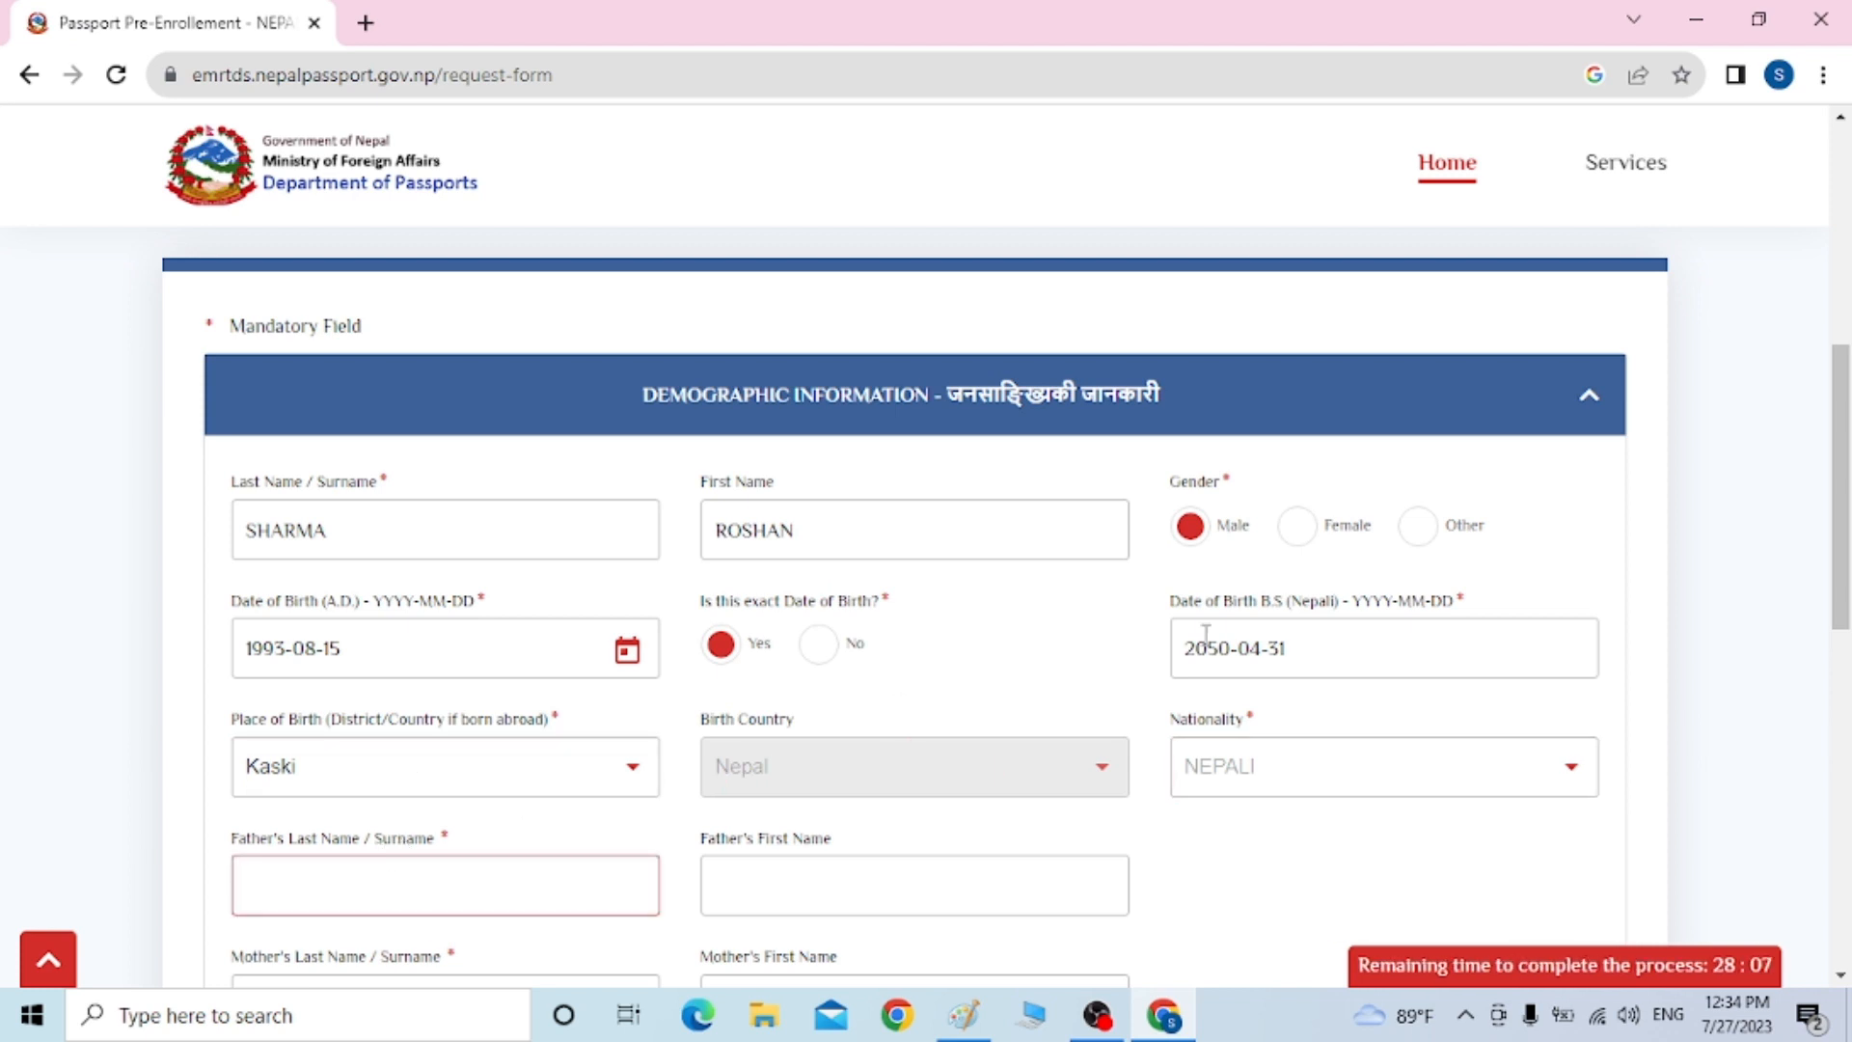
{"action": "left_click_drag", "start_coordinate": [1838, 366], "coordinate": [1844, 453]}
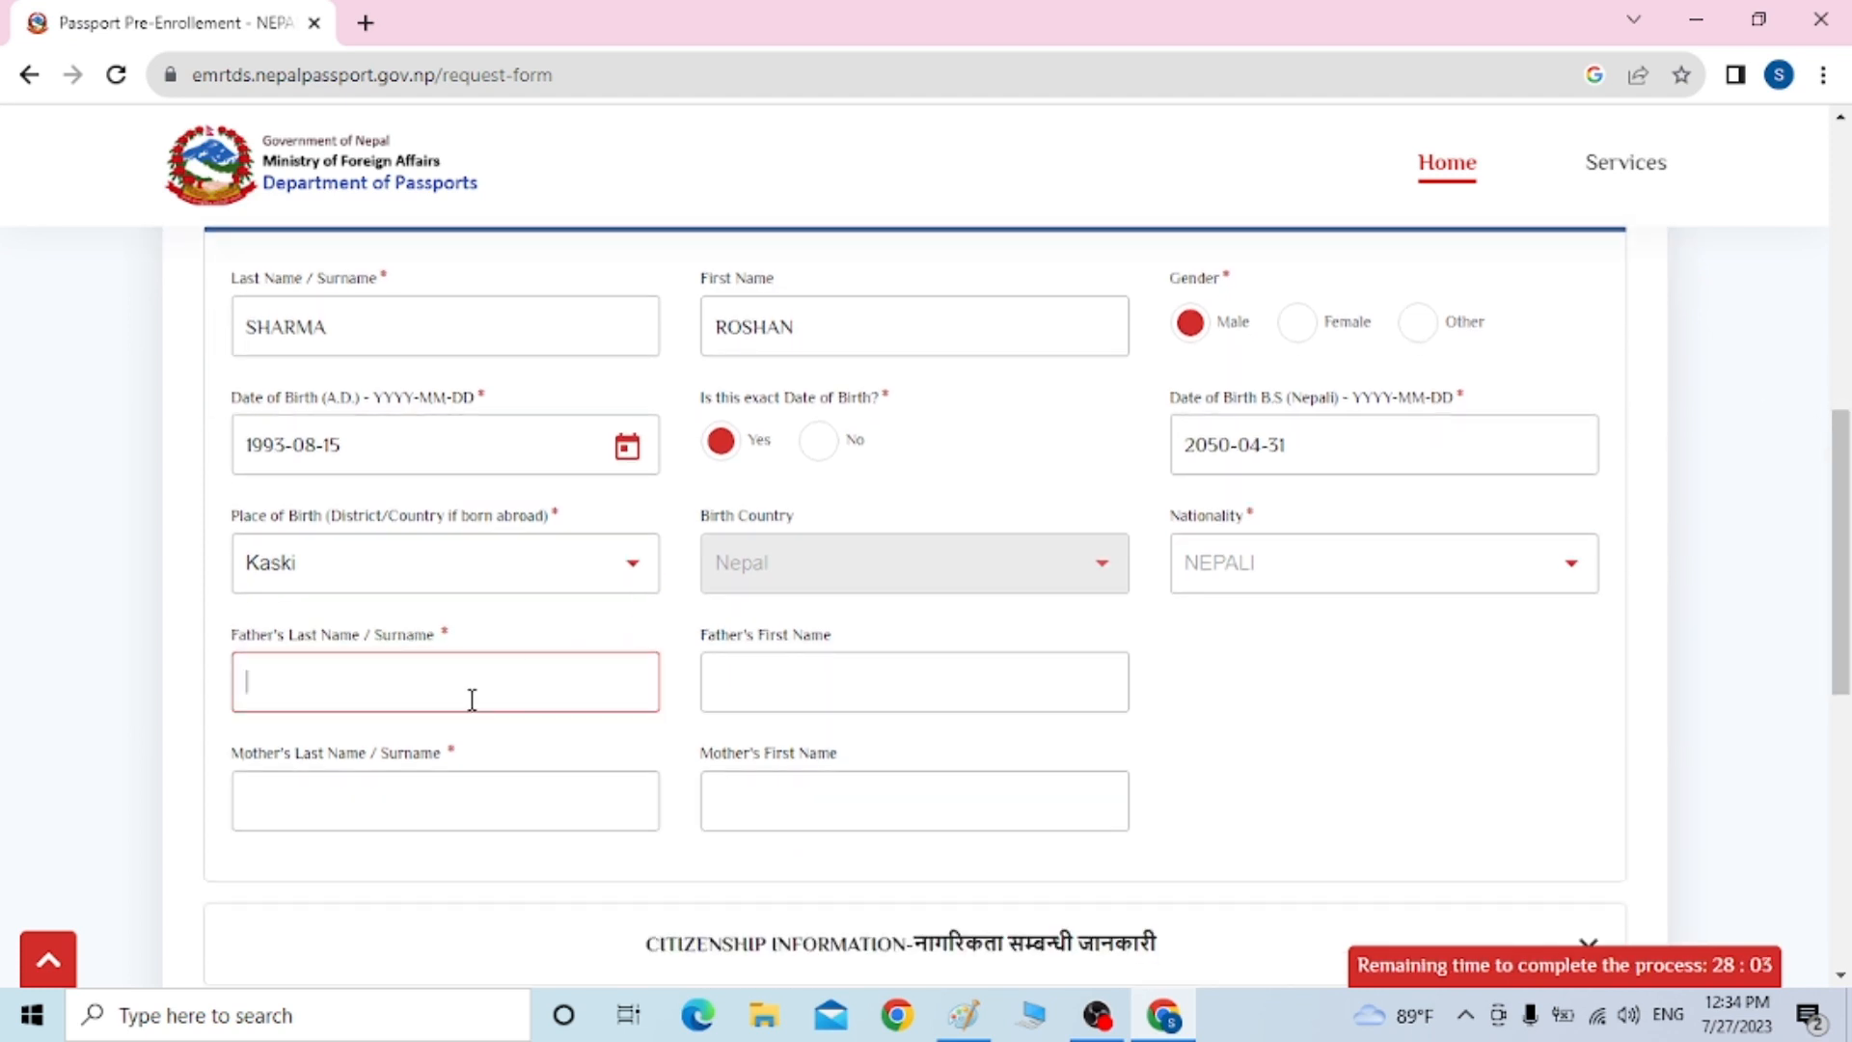
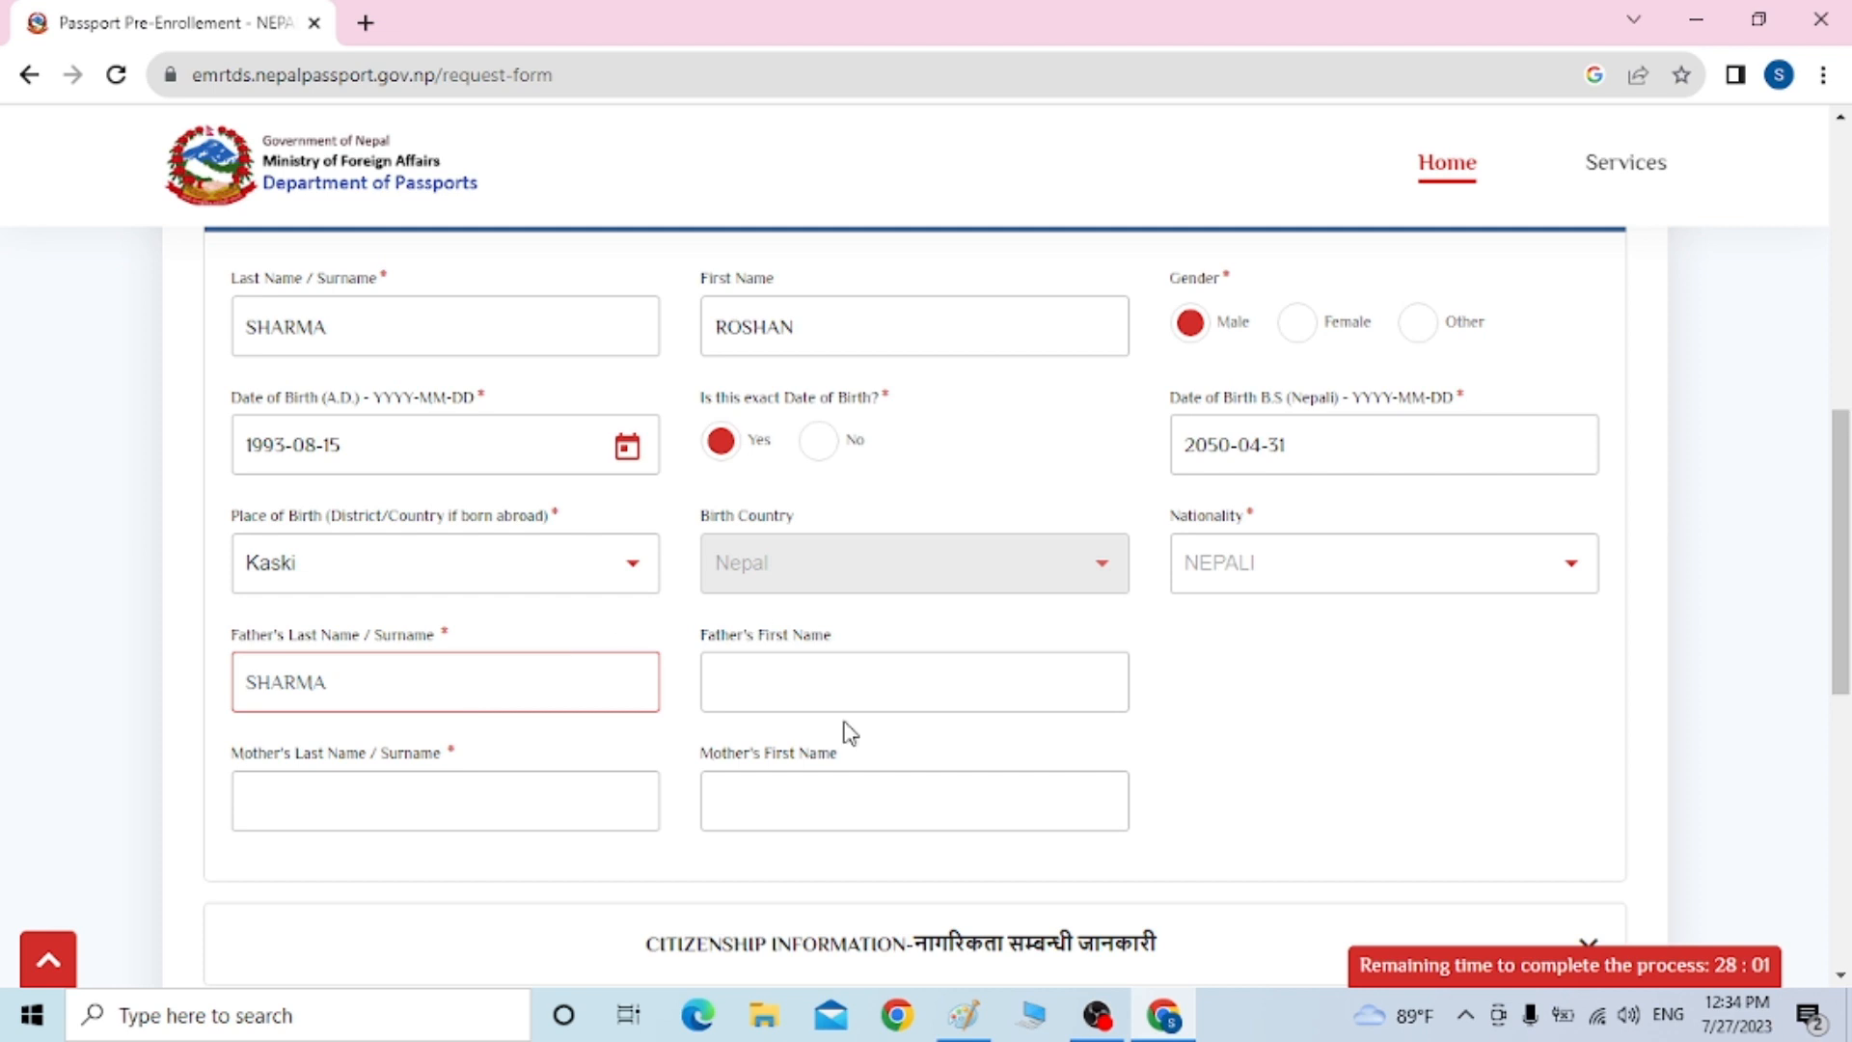
{"action": "left_click", "coordinate": [836, 711]}
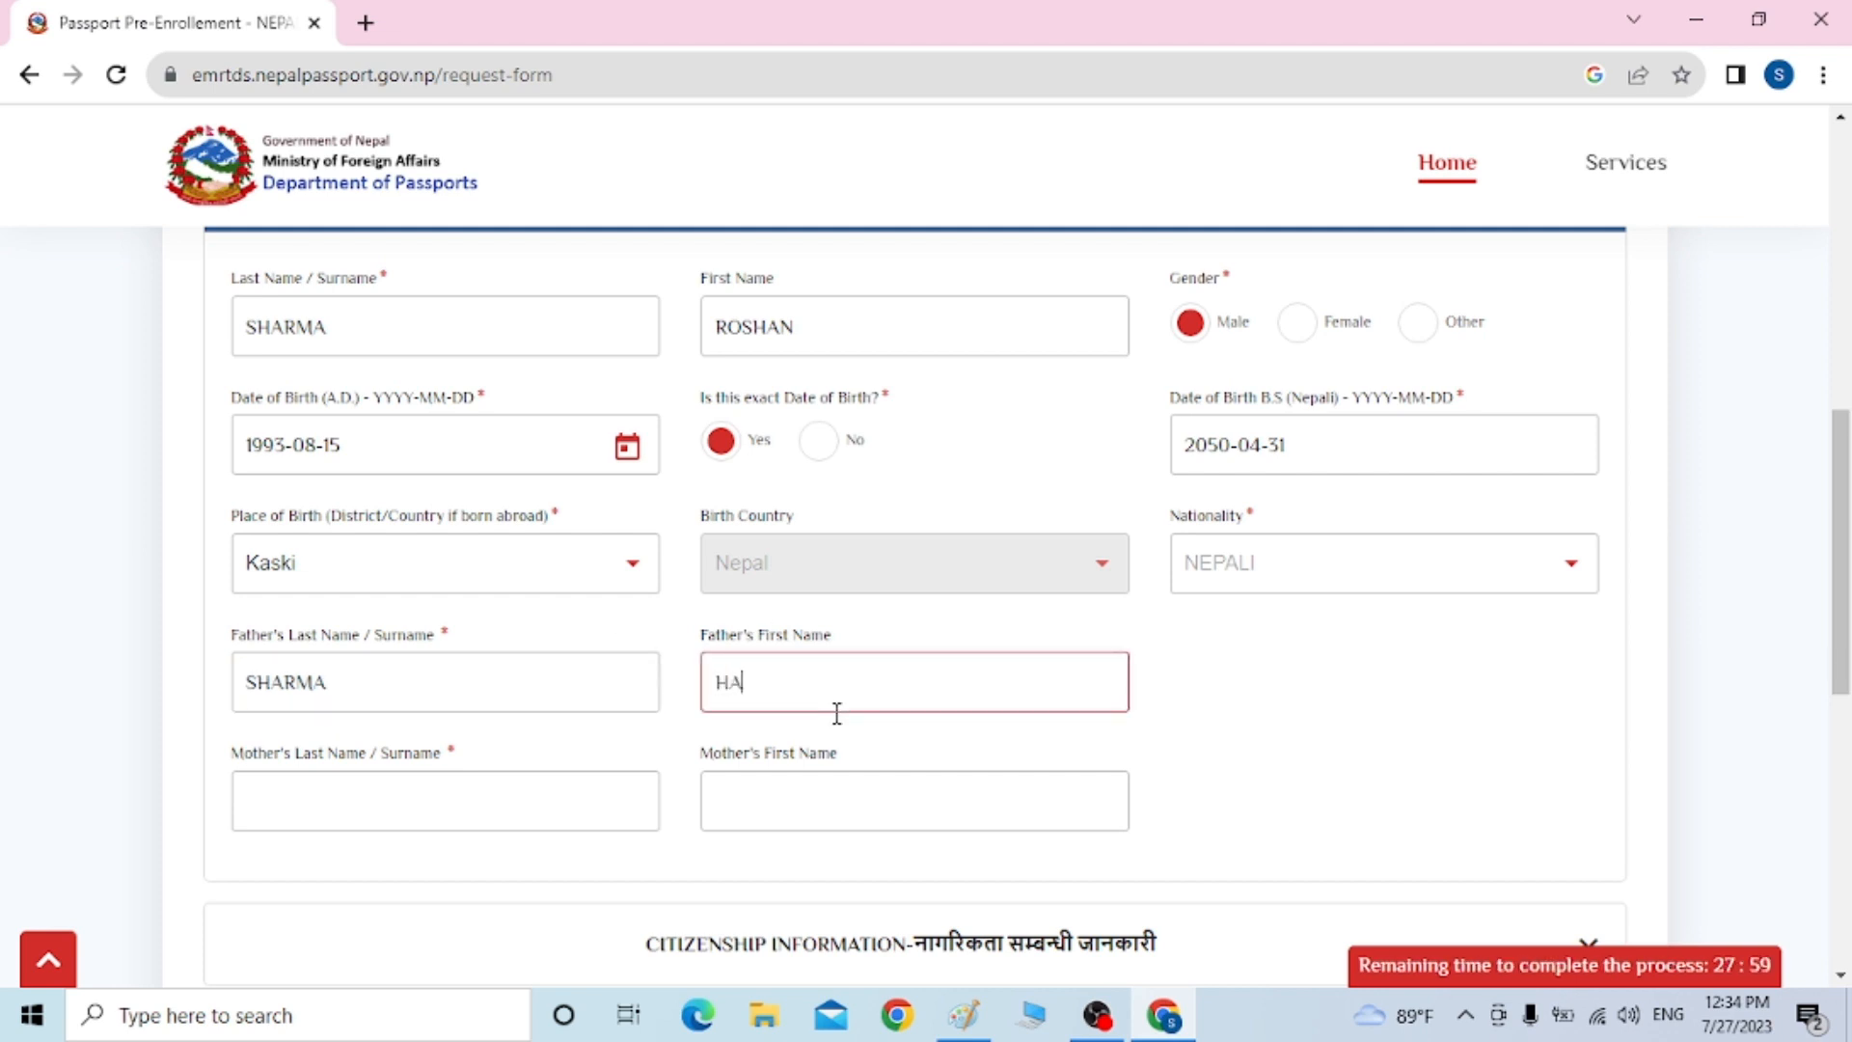
{"action": "left_click", "coordinate": [333, 815]}
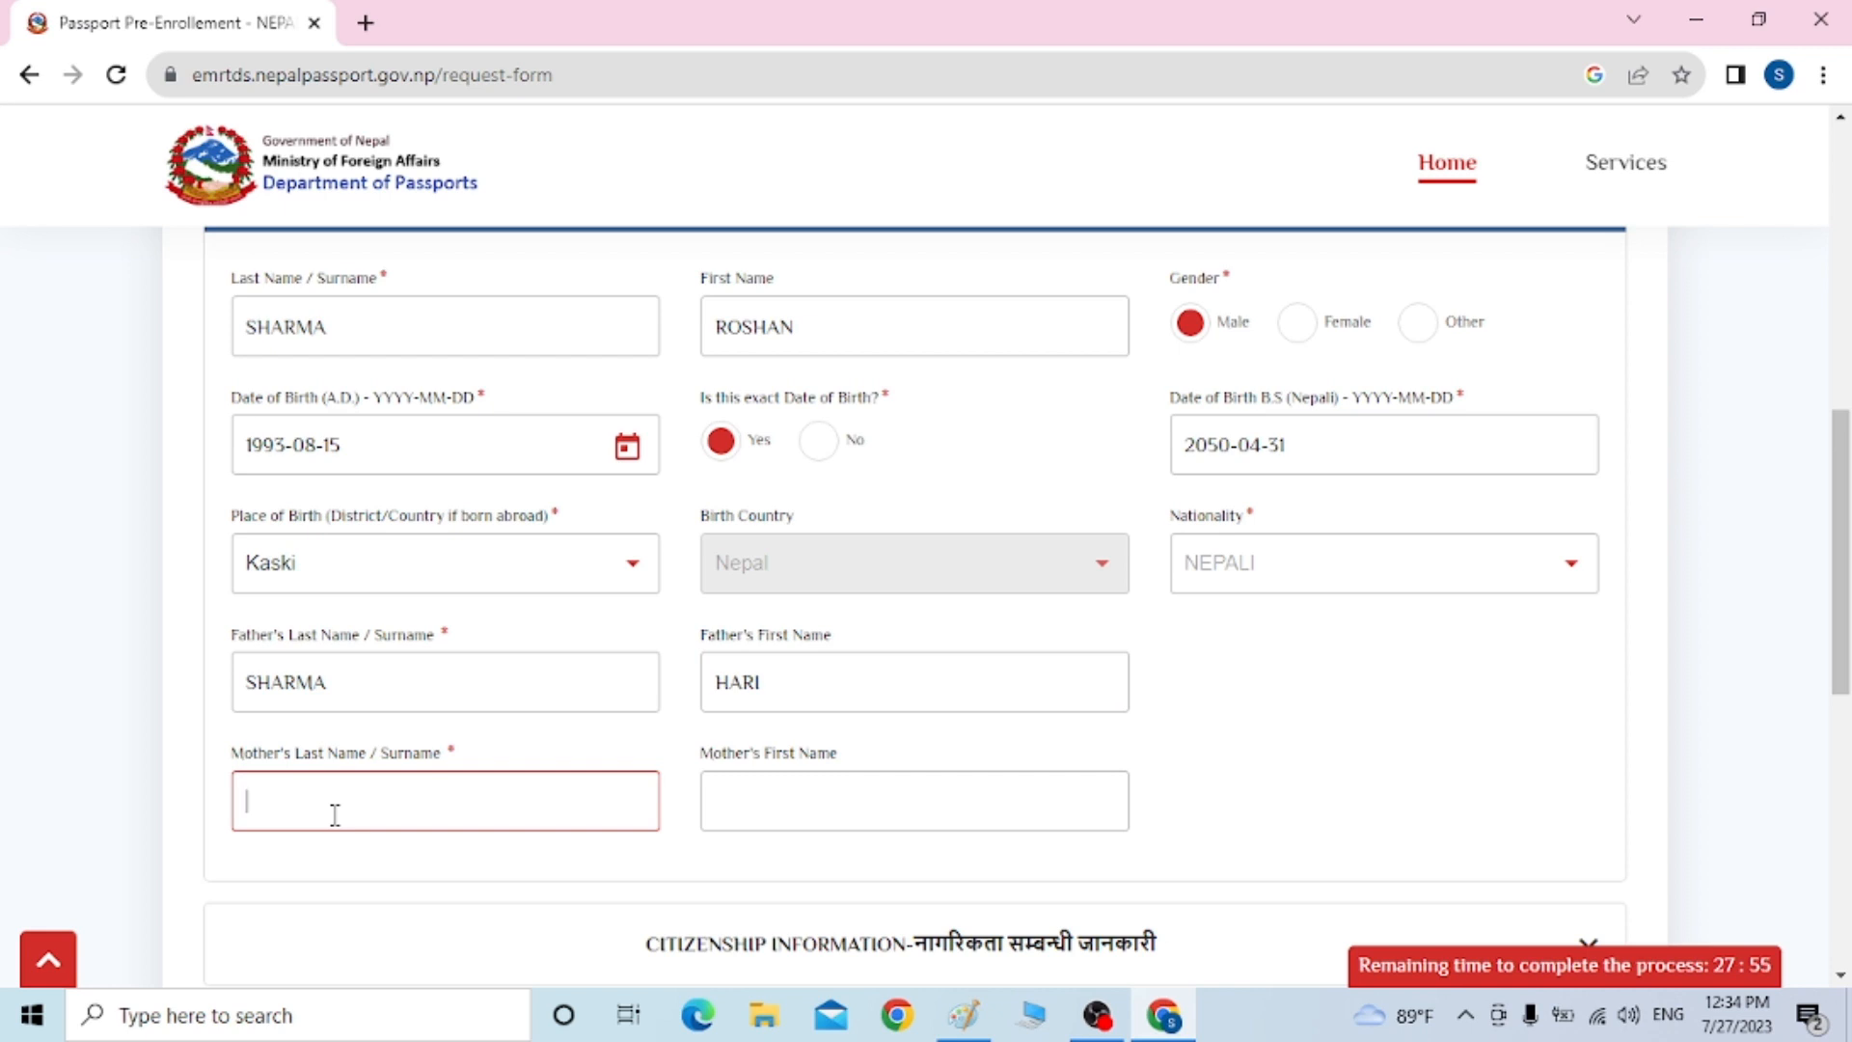
{"action": "left_click", "coordinate": [762, 799]}
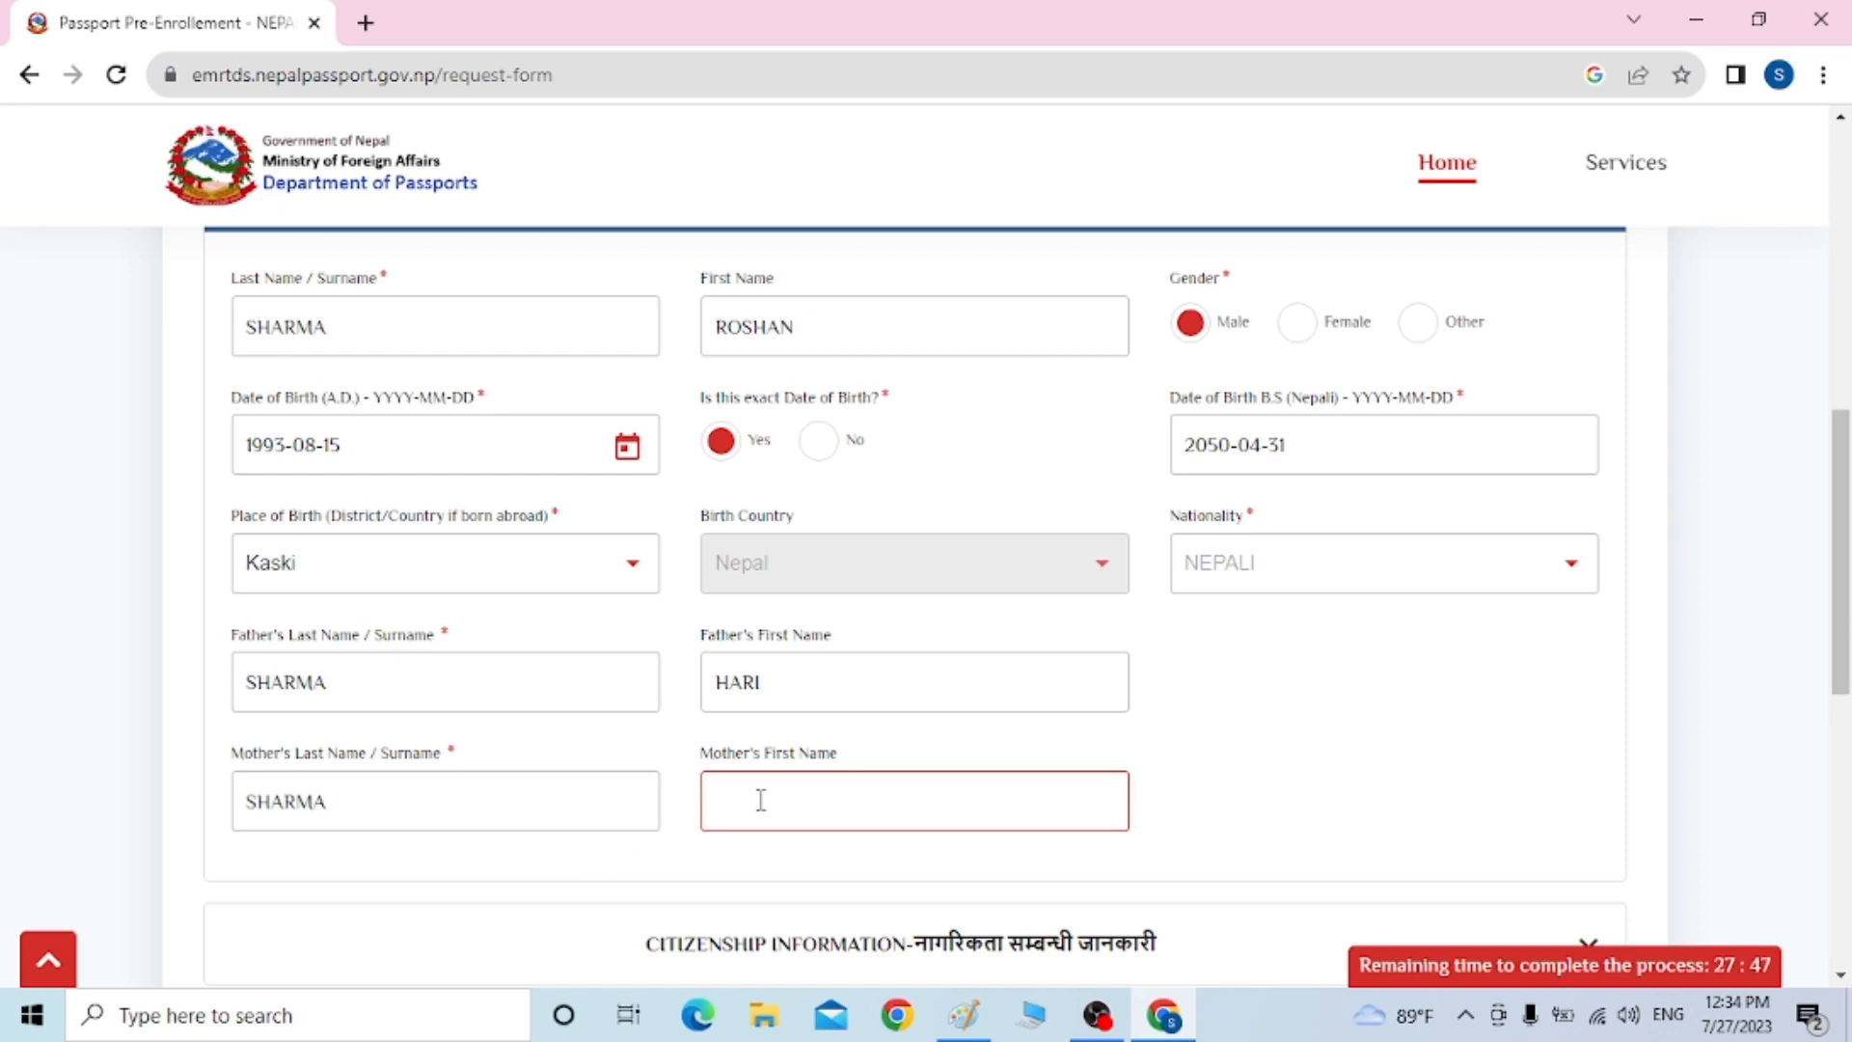
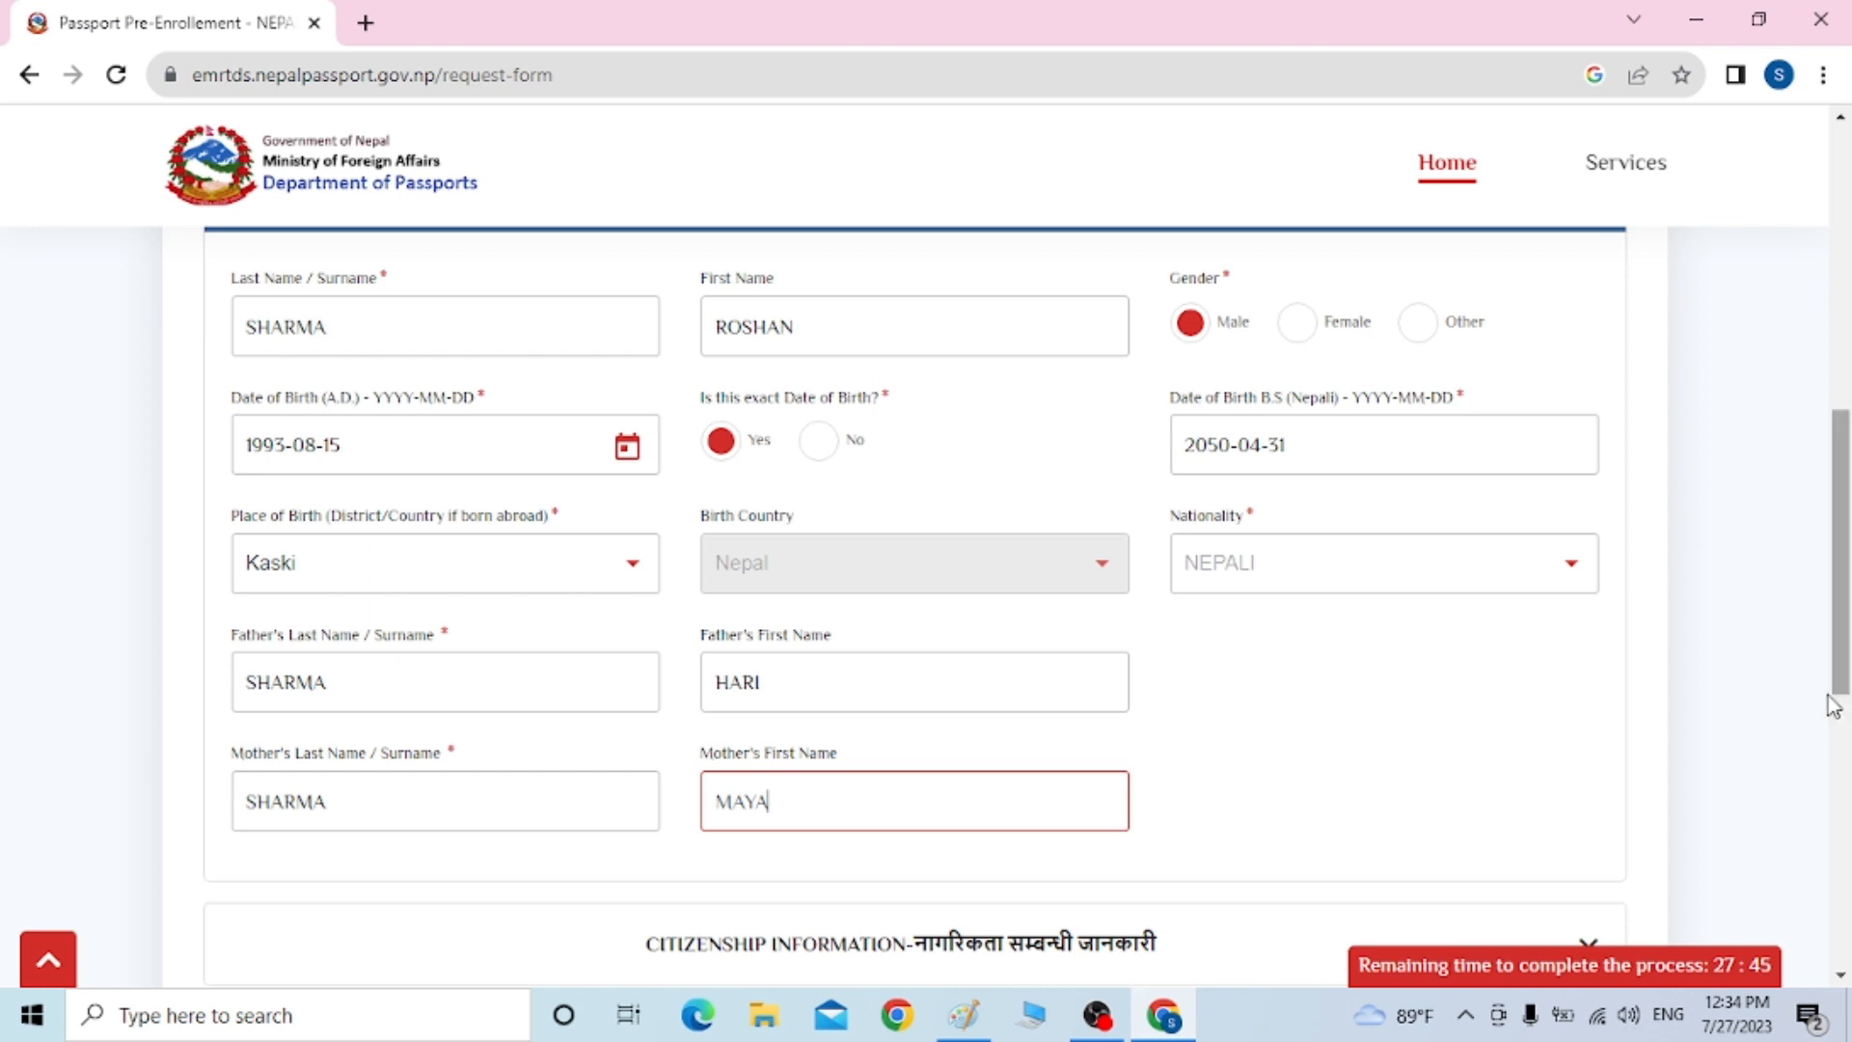
{"action": "scroll", "coordinate": [1840, 672], "scroll_direction": "down", "scroll_amount": 2}
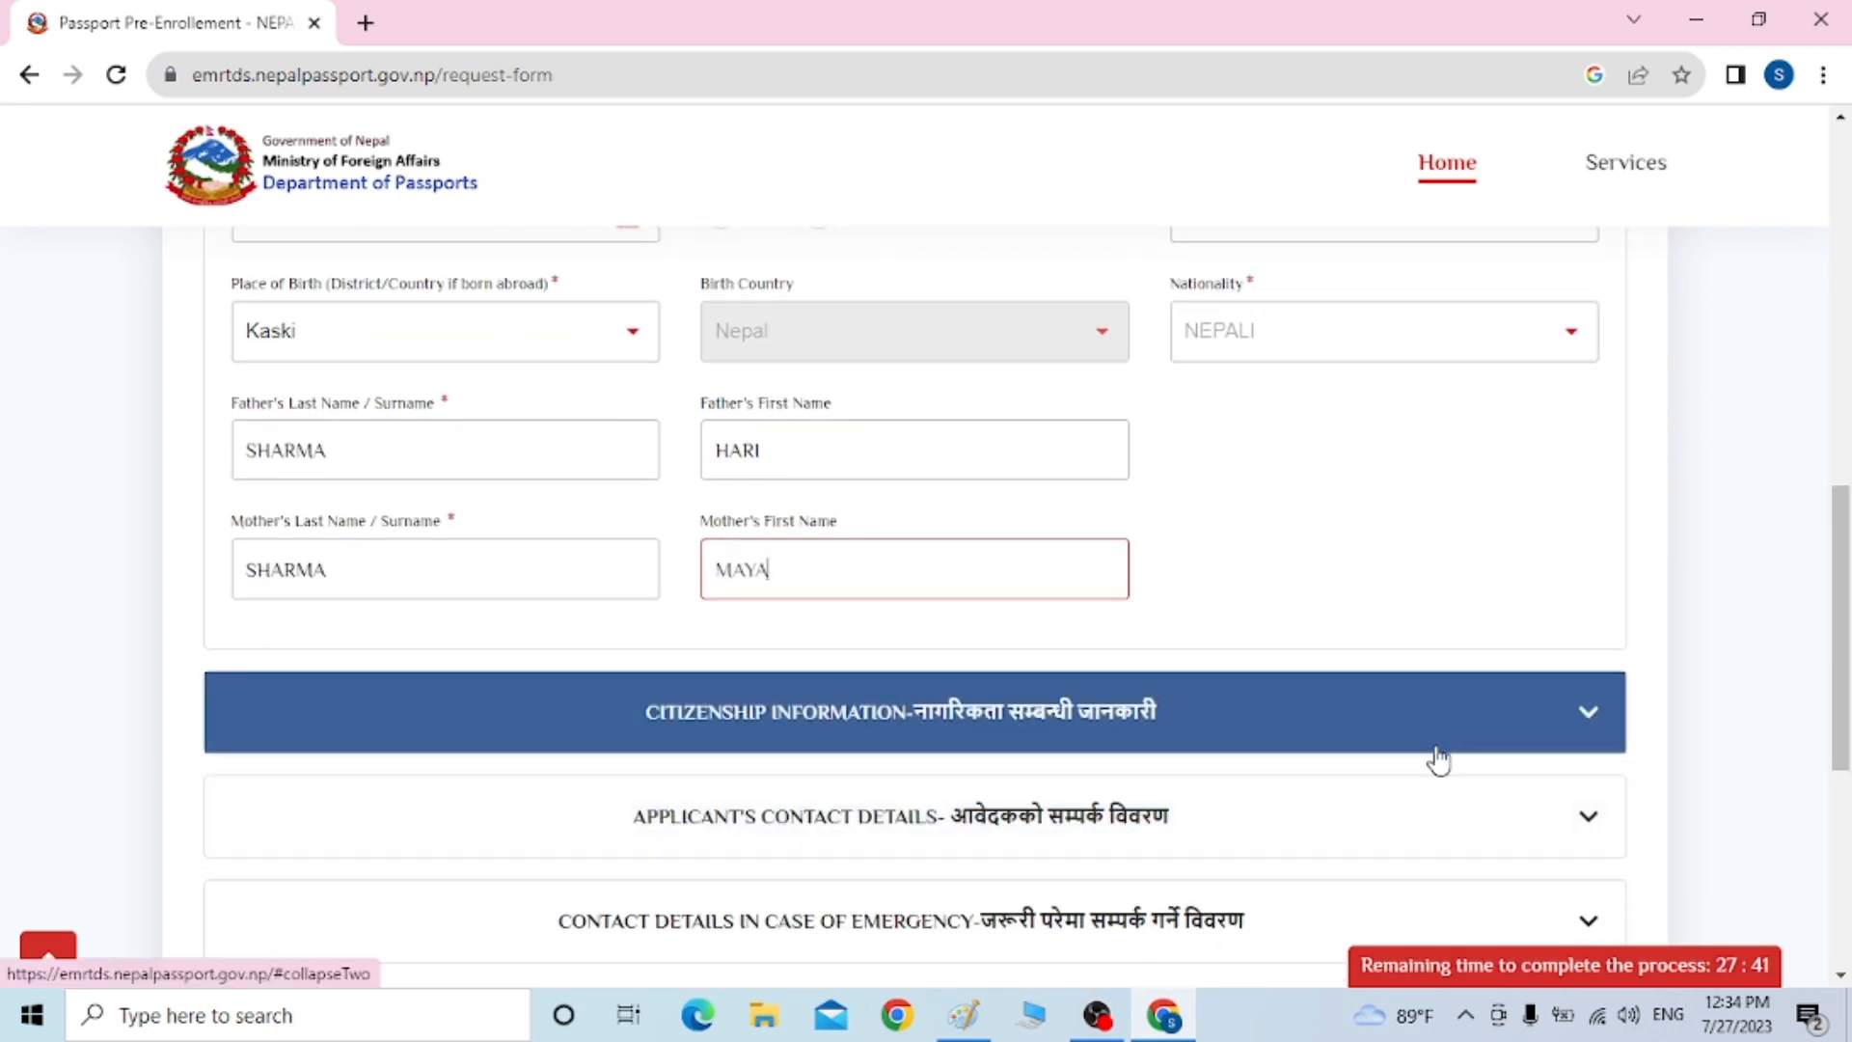
Expand Citizenship Information and enter the national ID and citizenship numbers
{"action": "left_click", "coordinate": [1435, 749]}
{"action": "left_click_drag", "start_coordinate": [1837, 577], "coordinate": [1830, 466]}
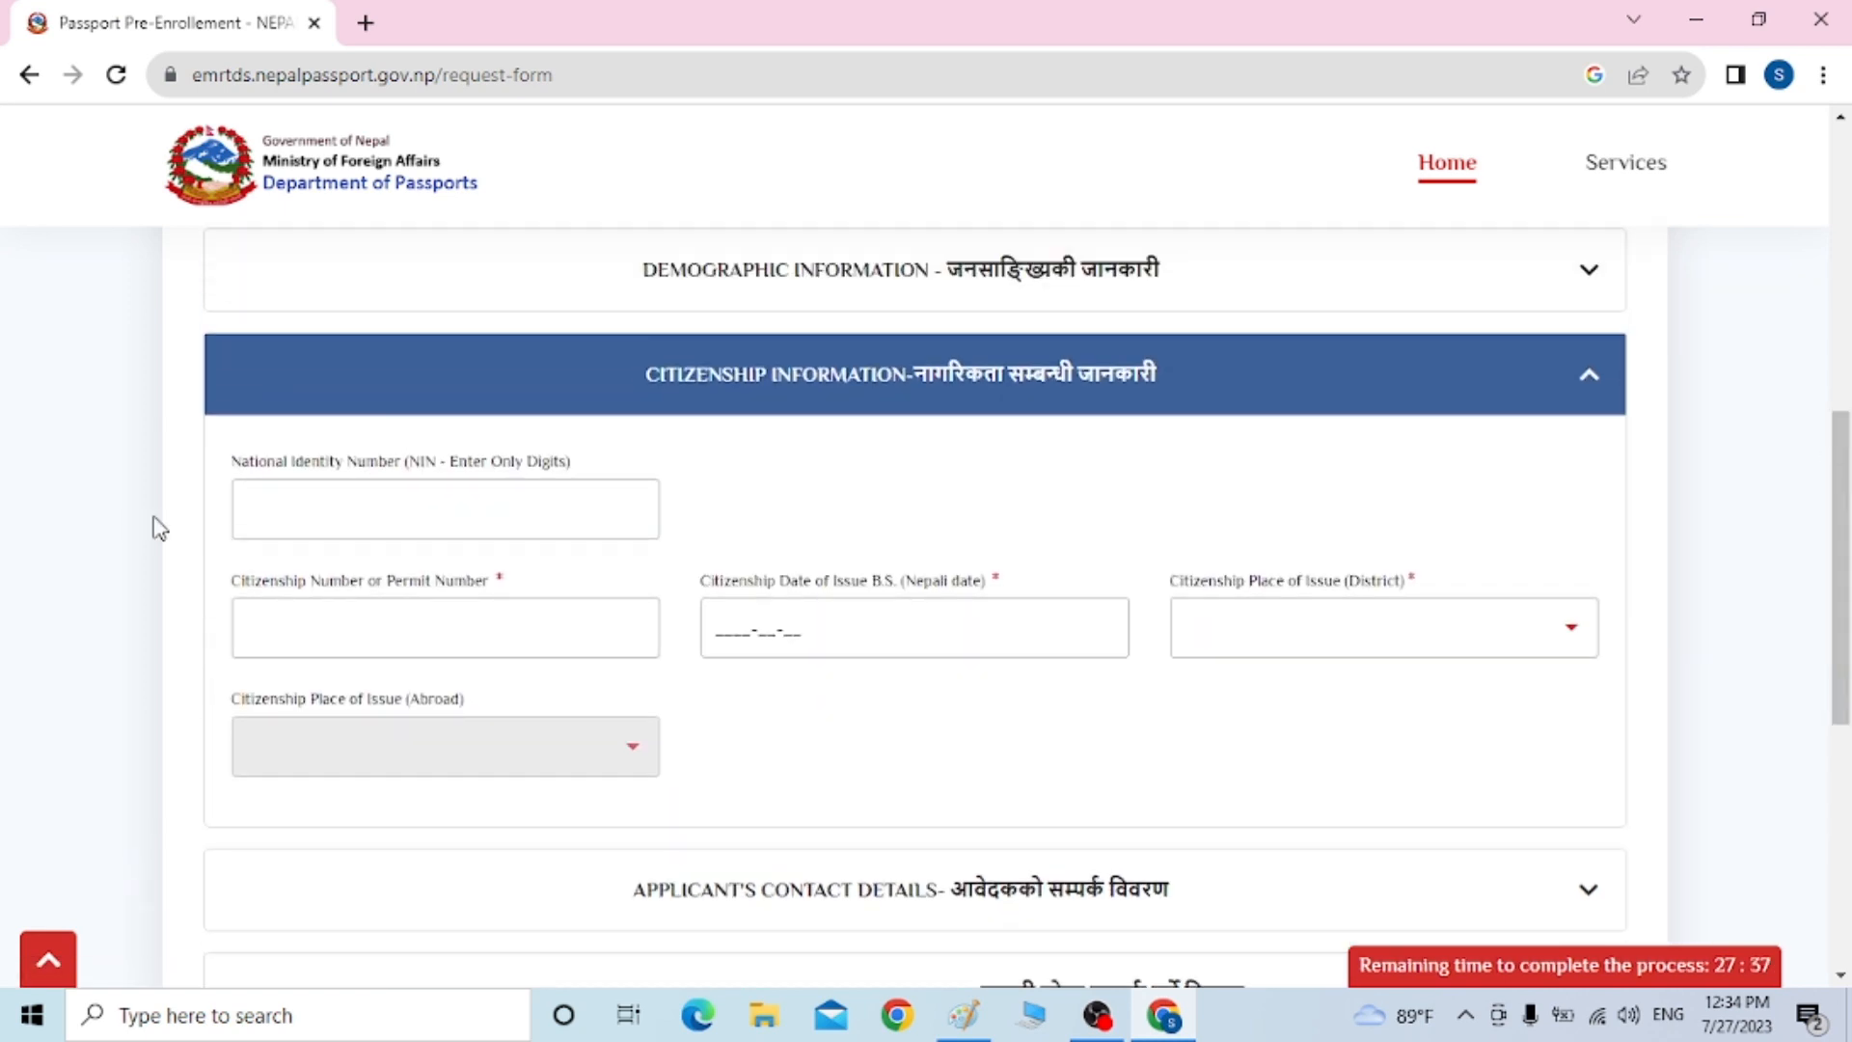
{"action": "left_click", "coordinate": [290, 523]}
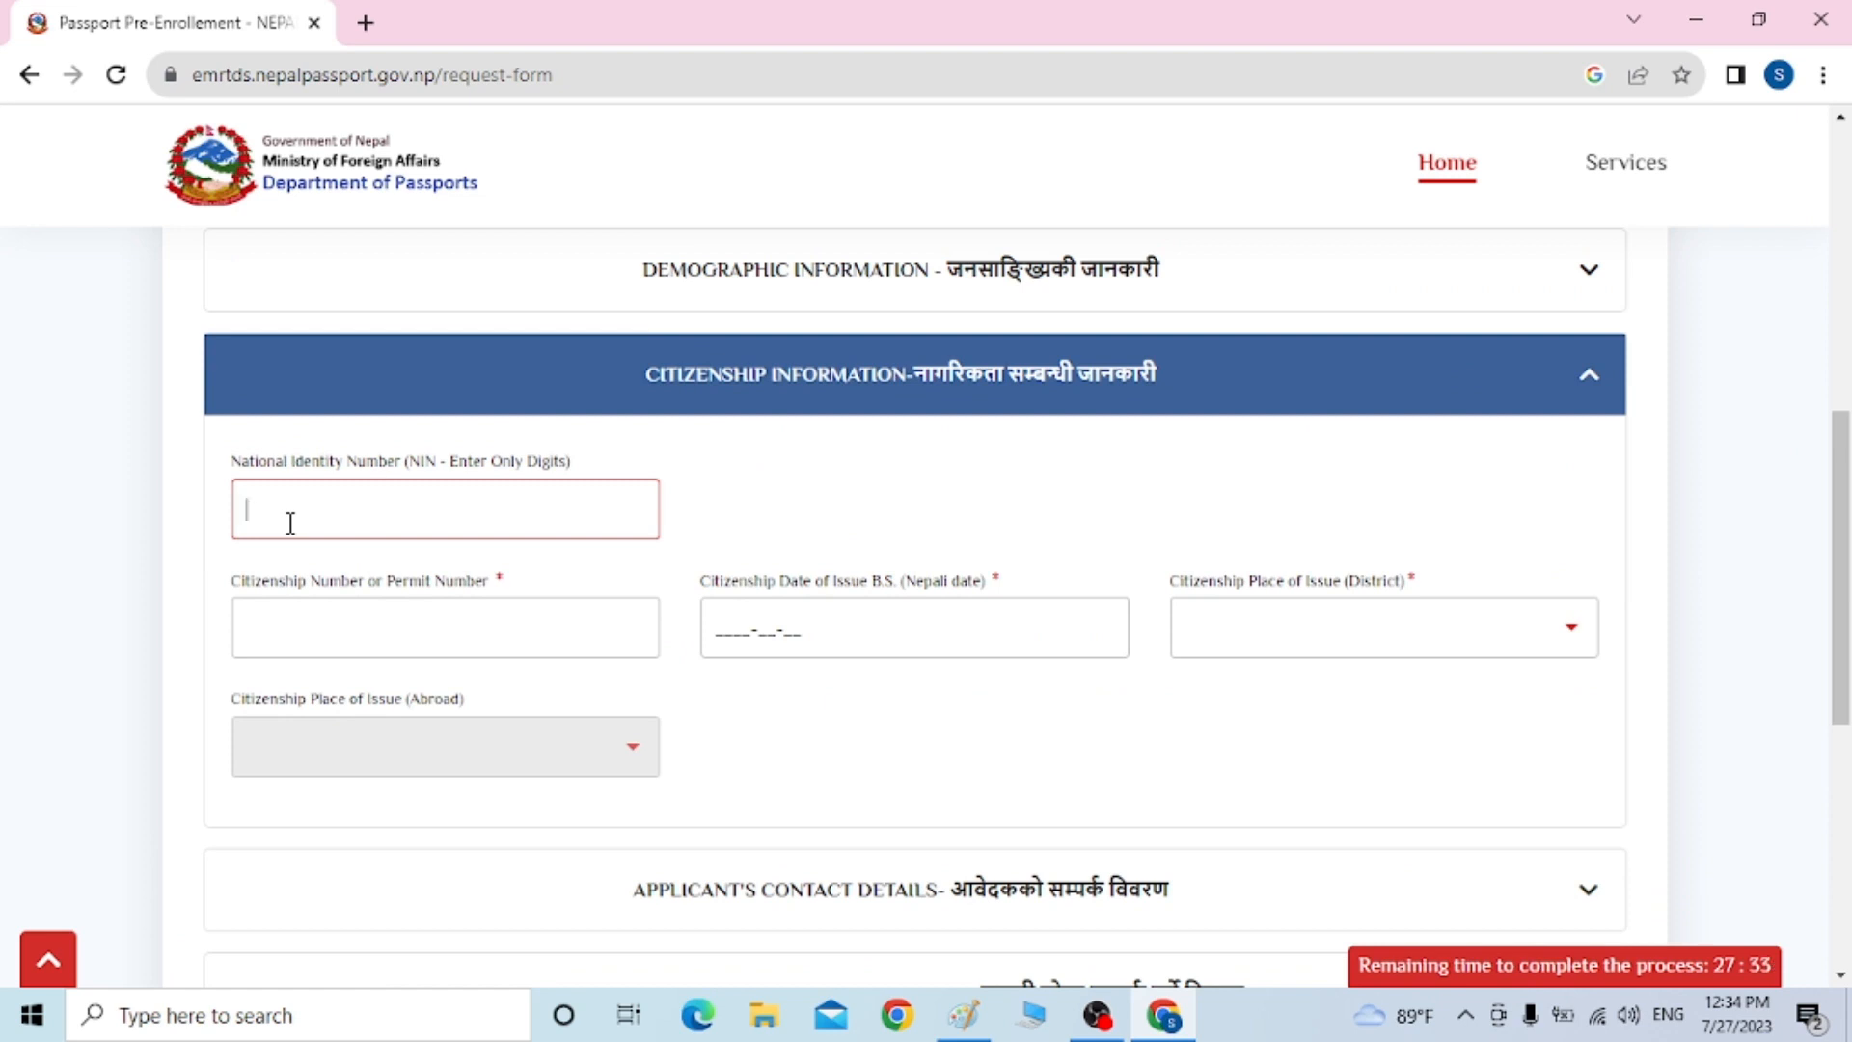
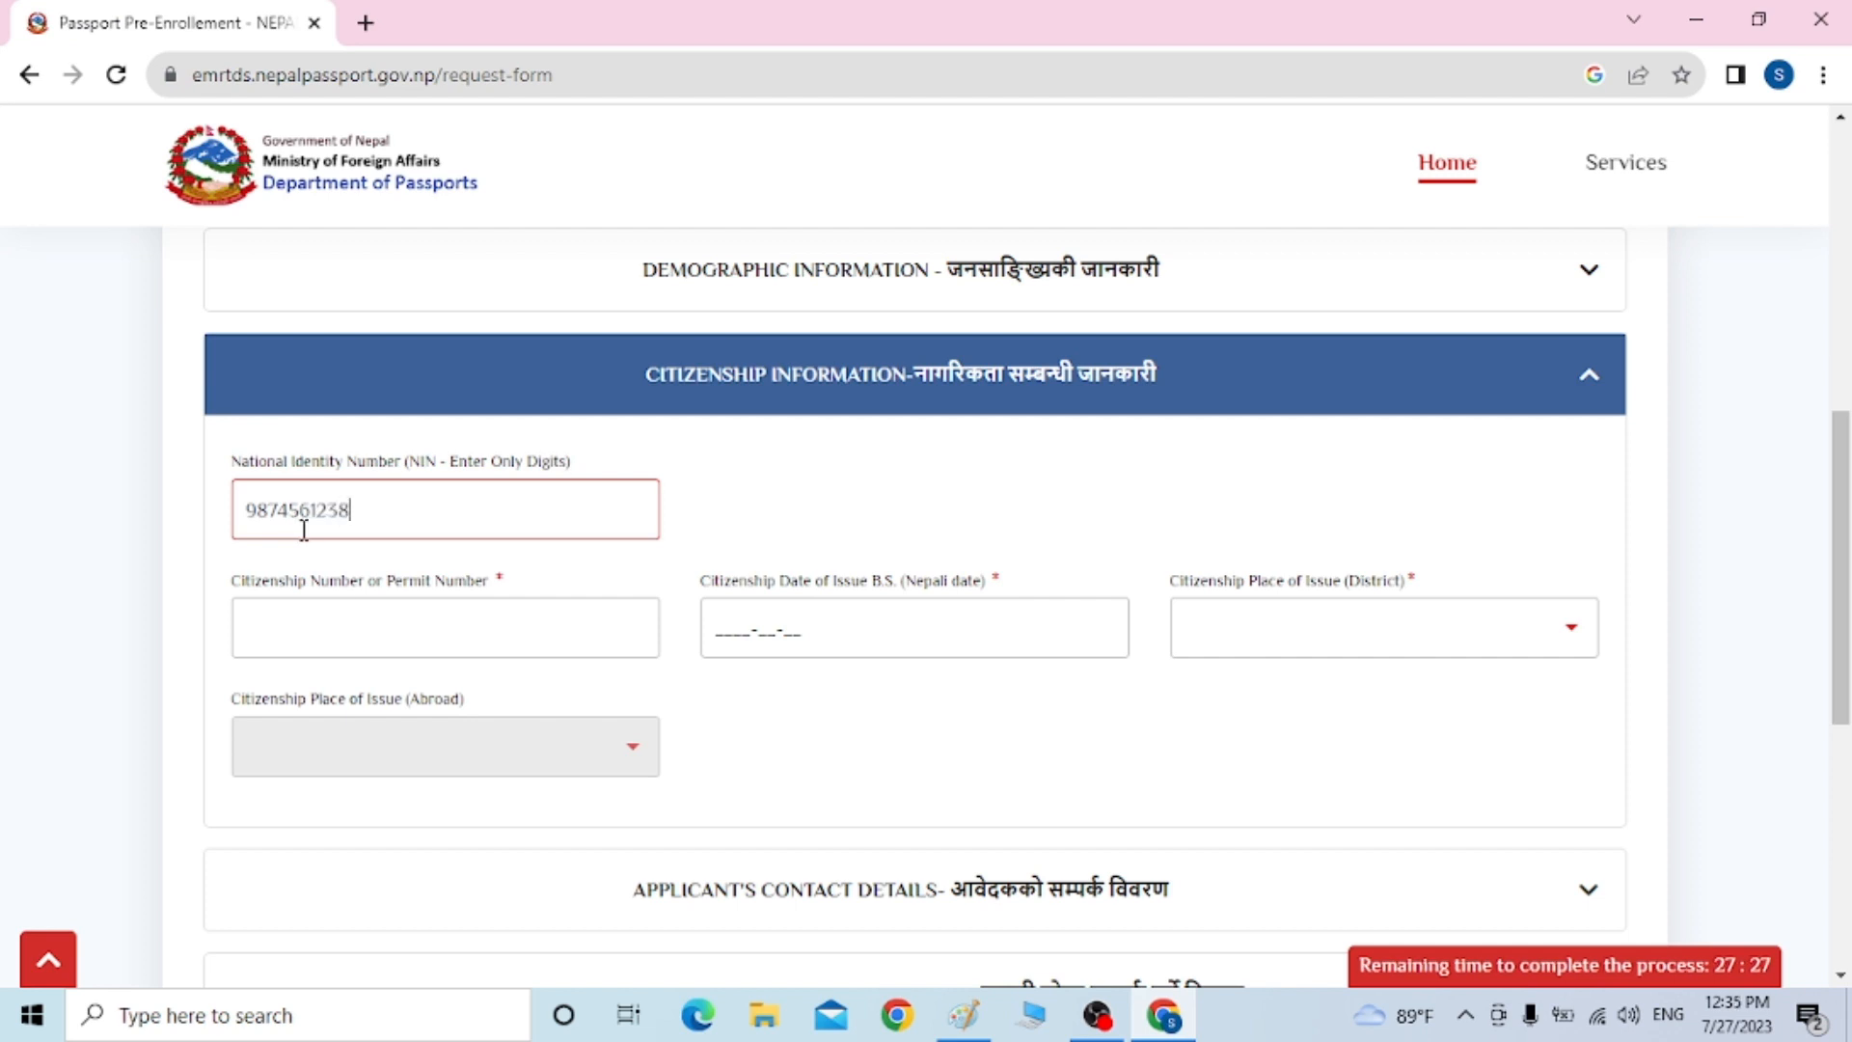
{"action": "left_click", "coordinate": [325, 625]}
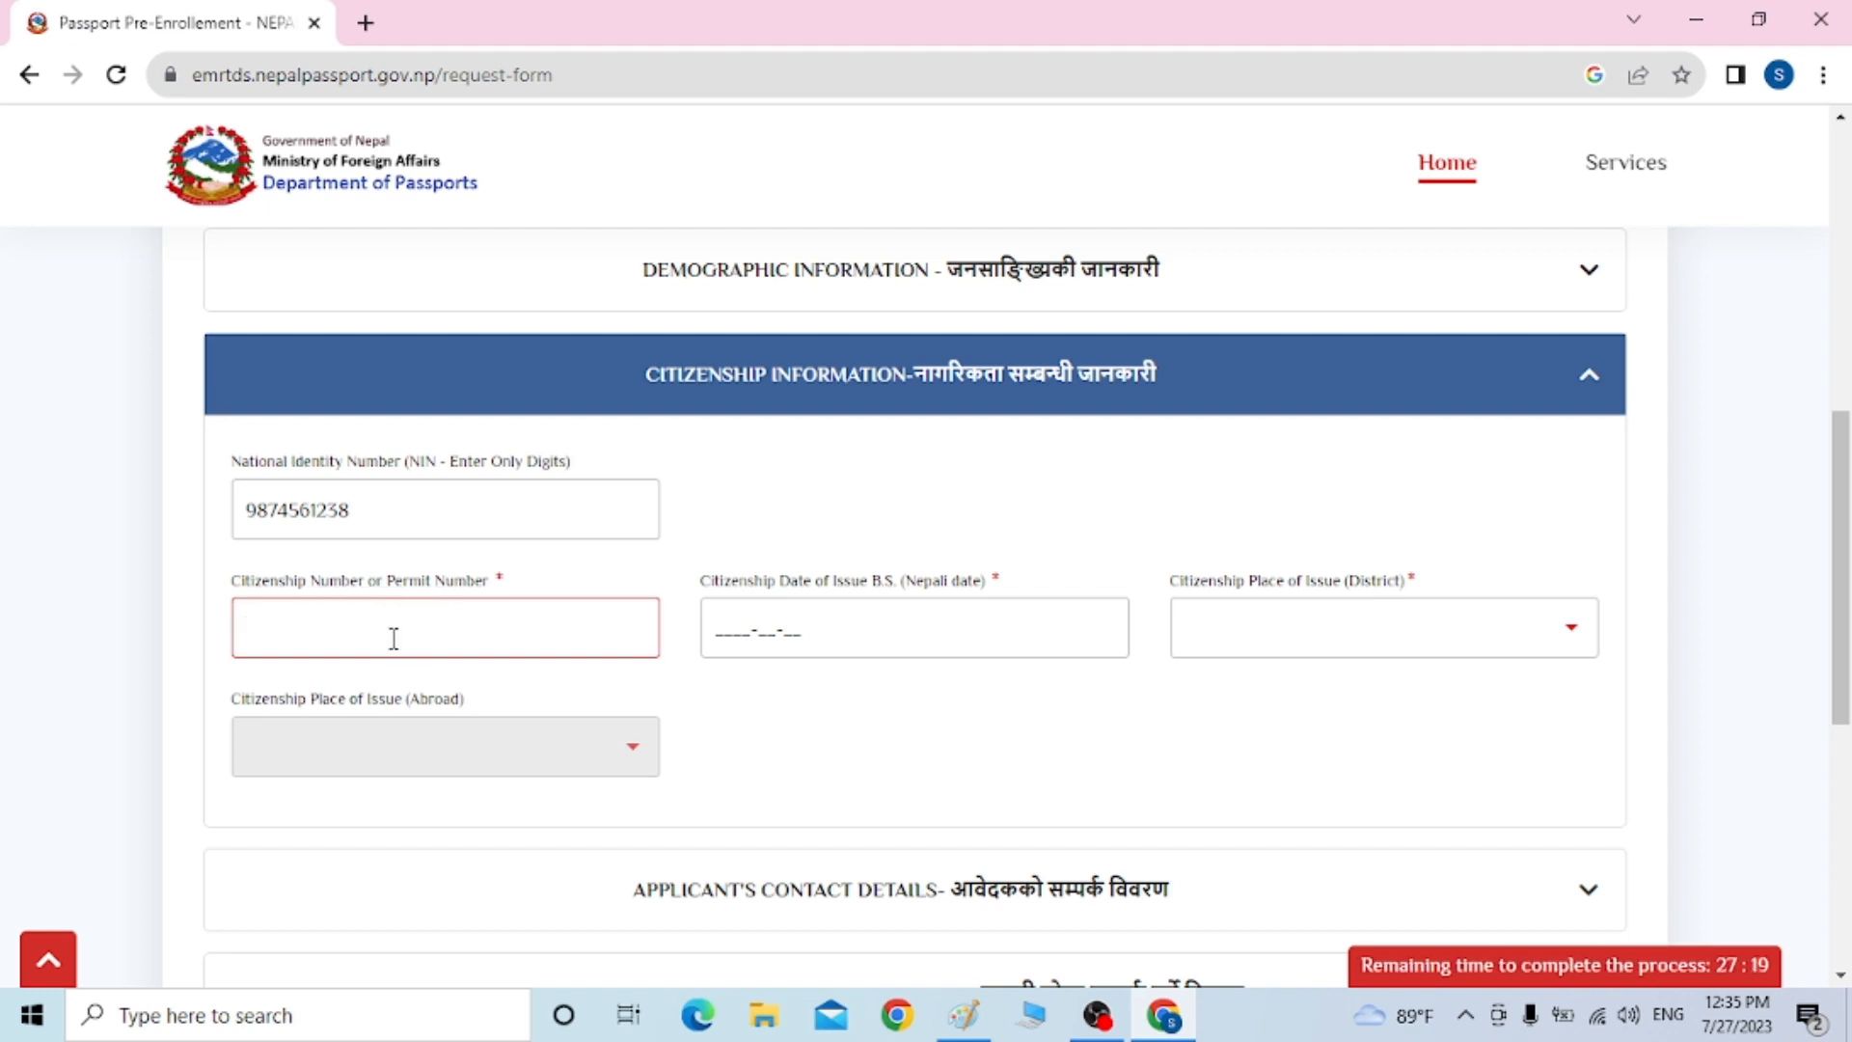
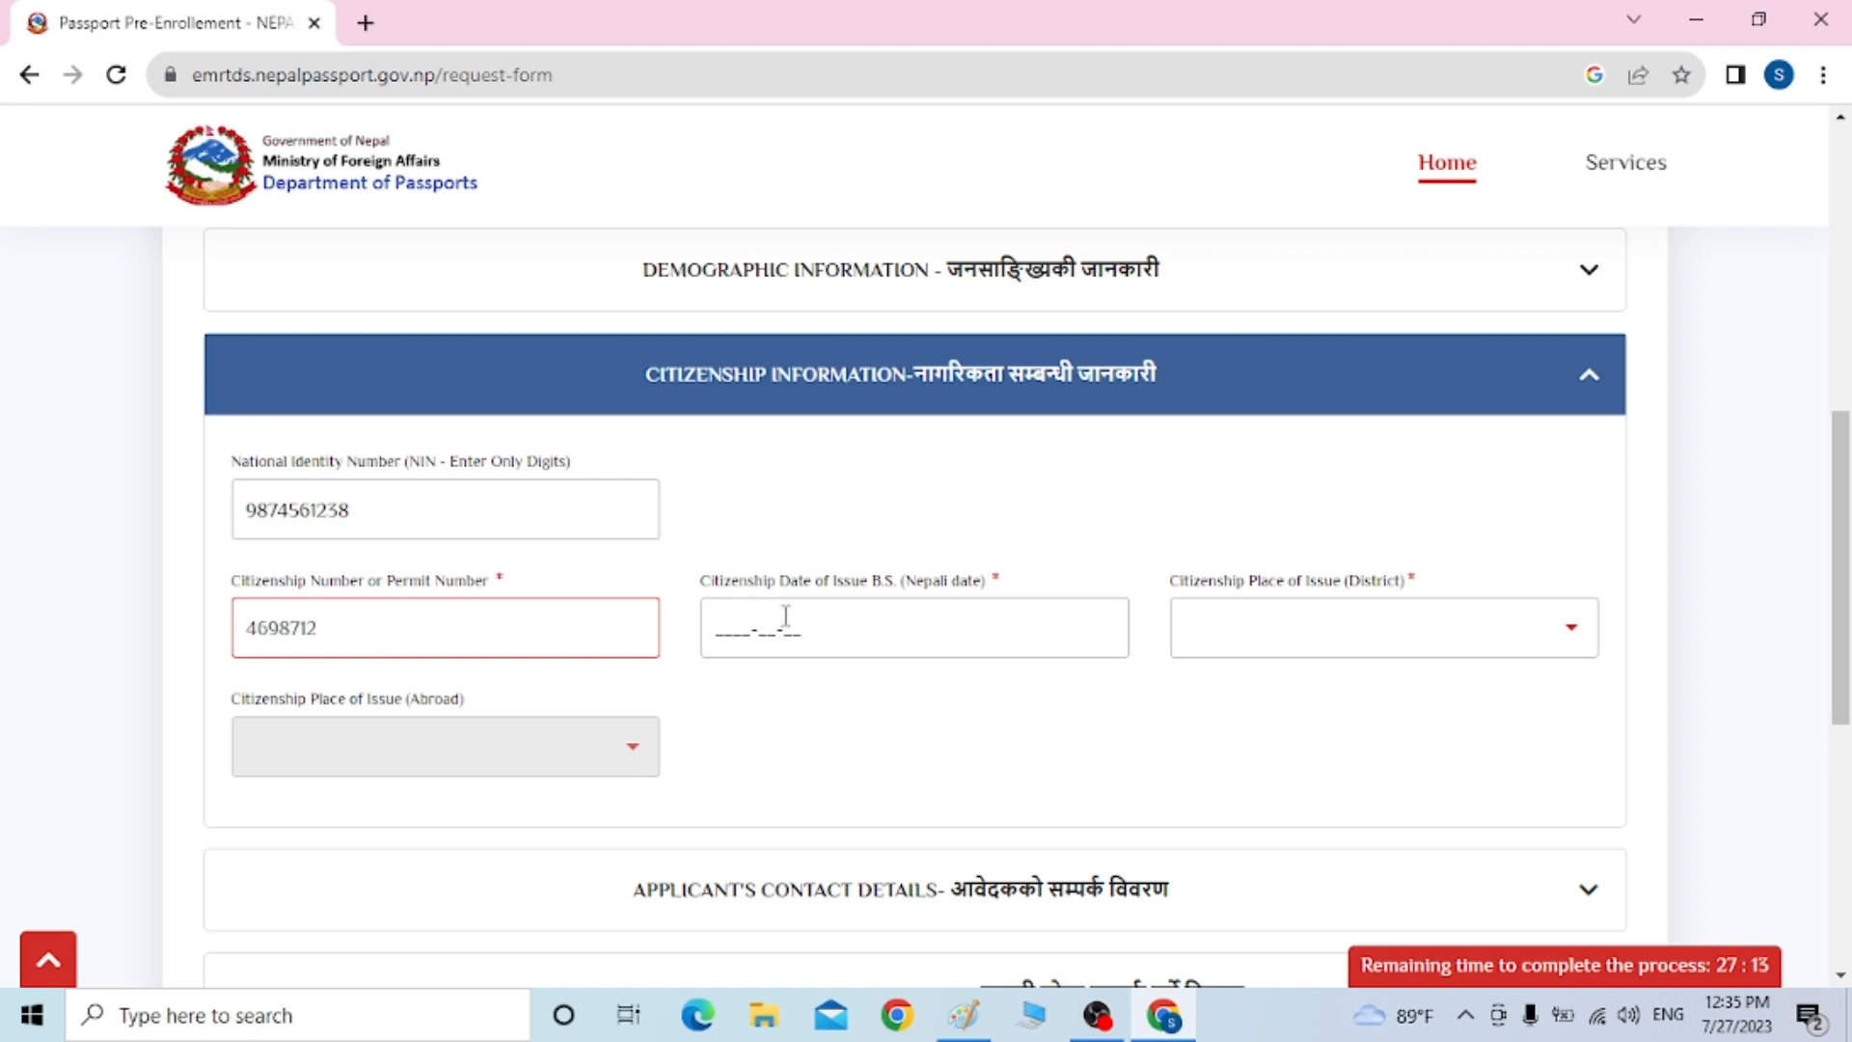
Set the citizenship issue date to 2069-03-05 and issuing district to Kaski
{"action": "left_click", "coordinate": [716, 625]}
{"action": "type", "text": "20"}
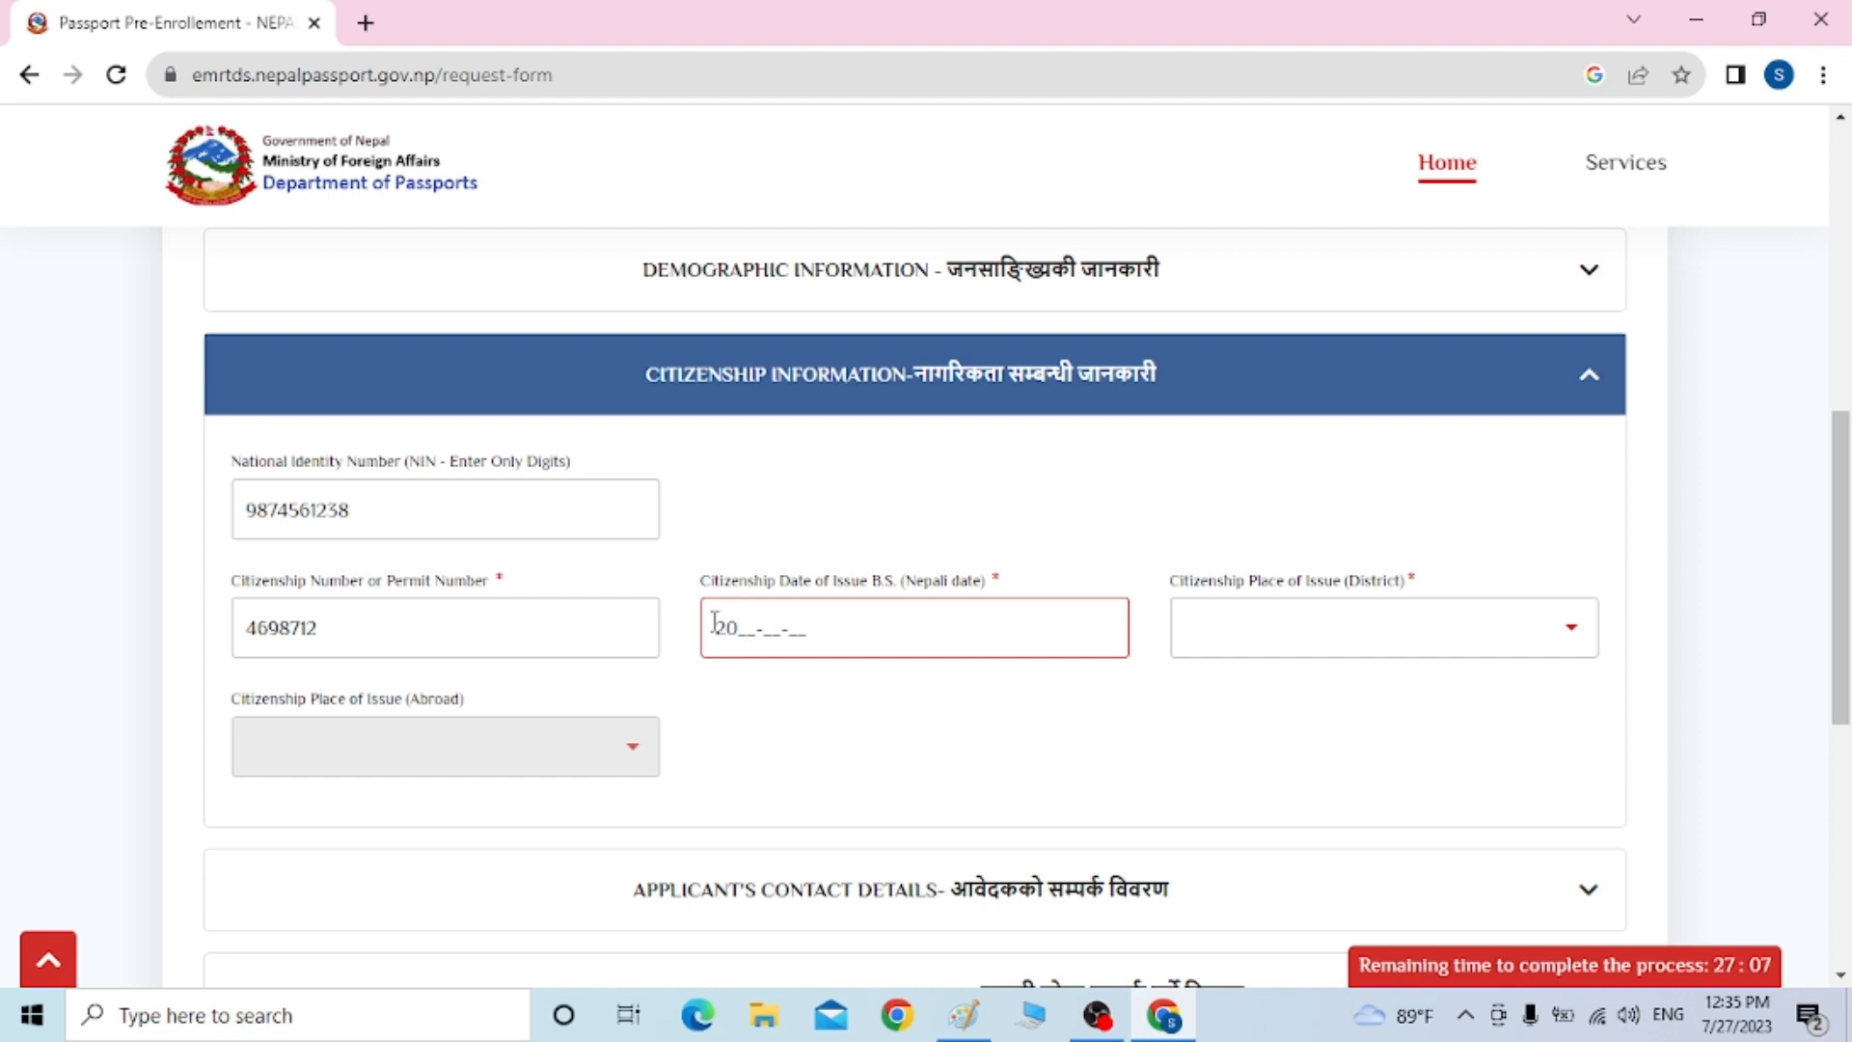
{"action": "type", "text": "9"}
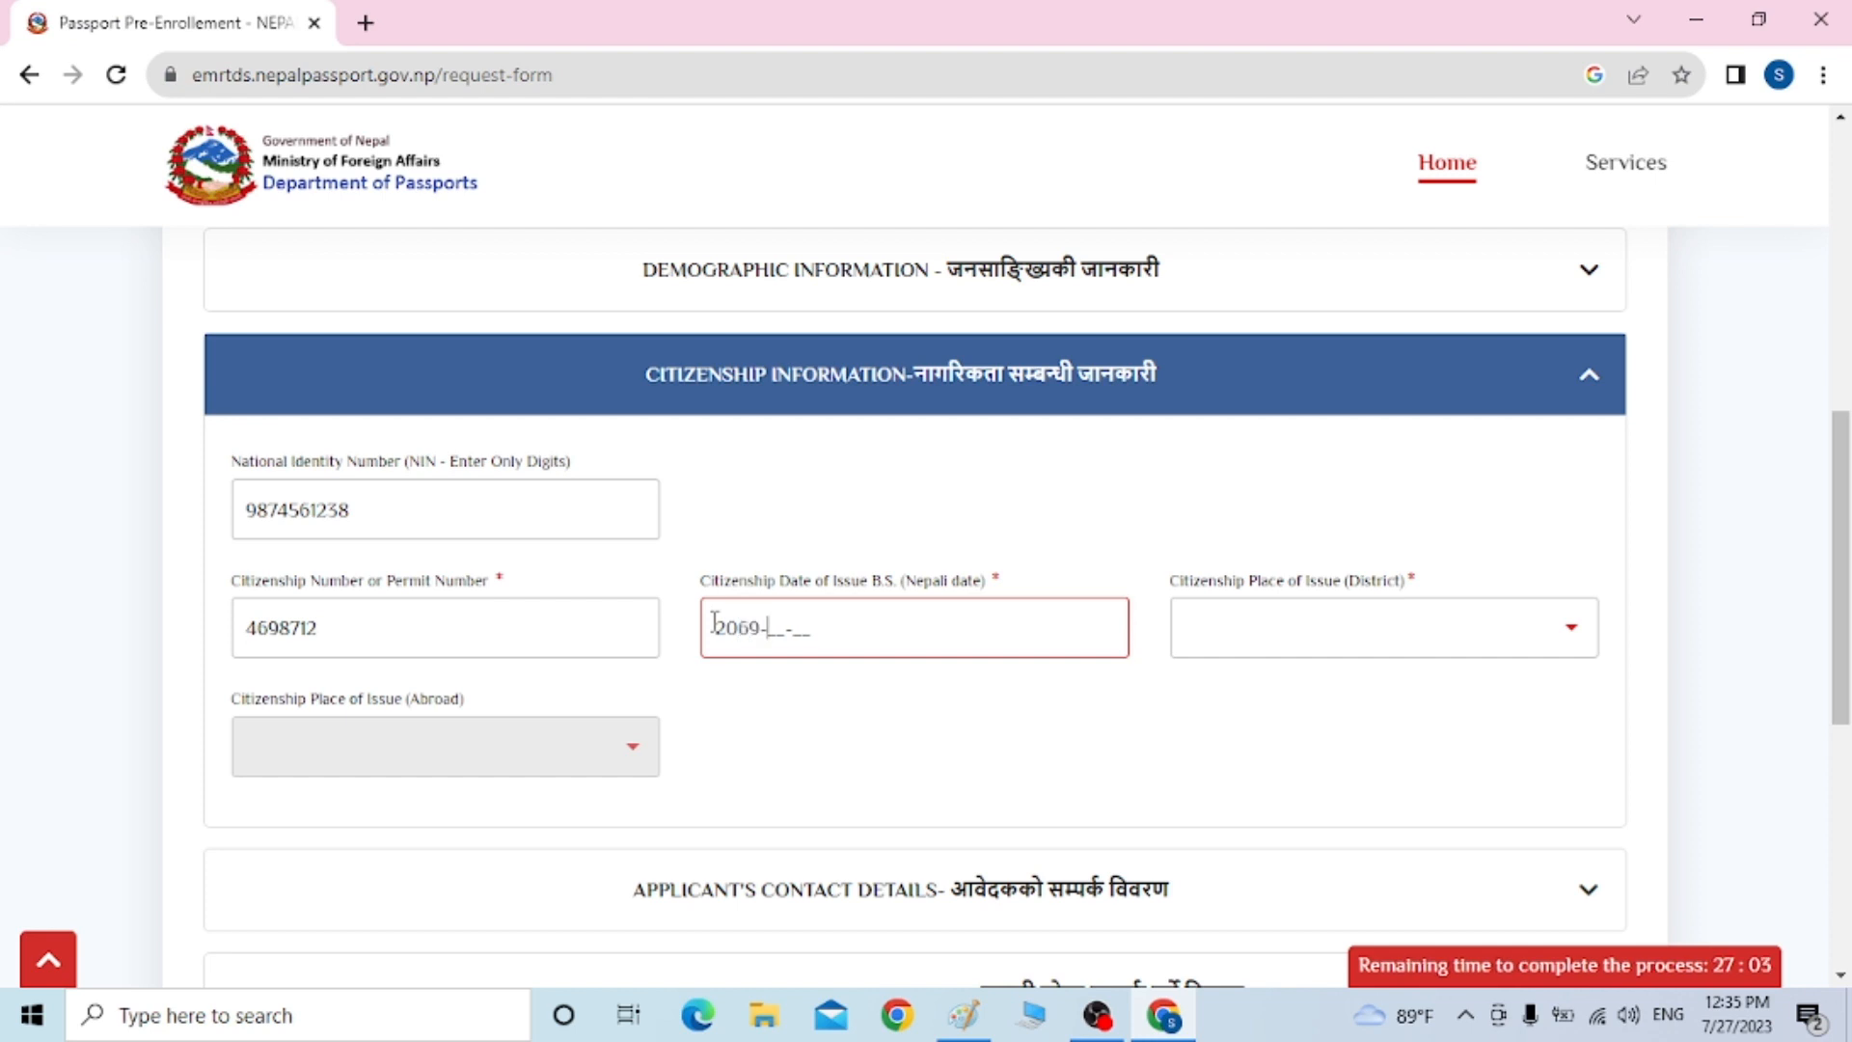
{"action": "type", "text": "03-5"}
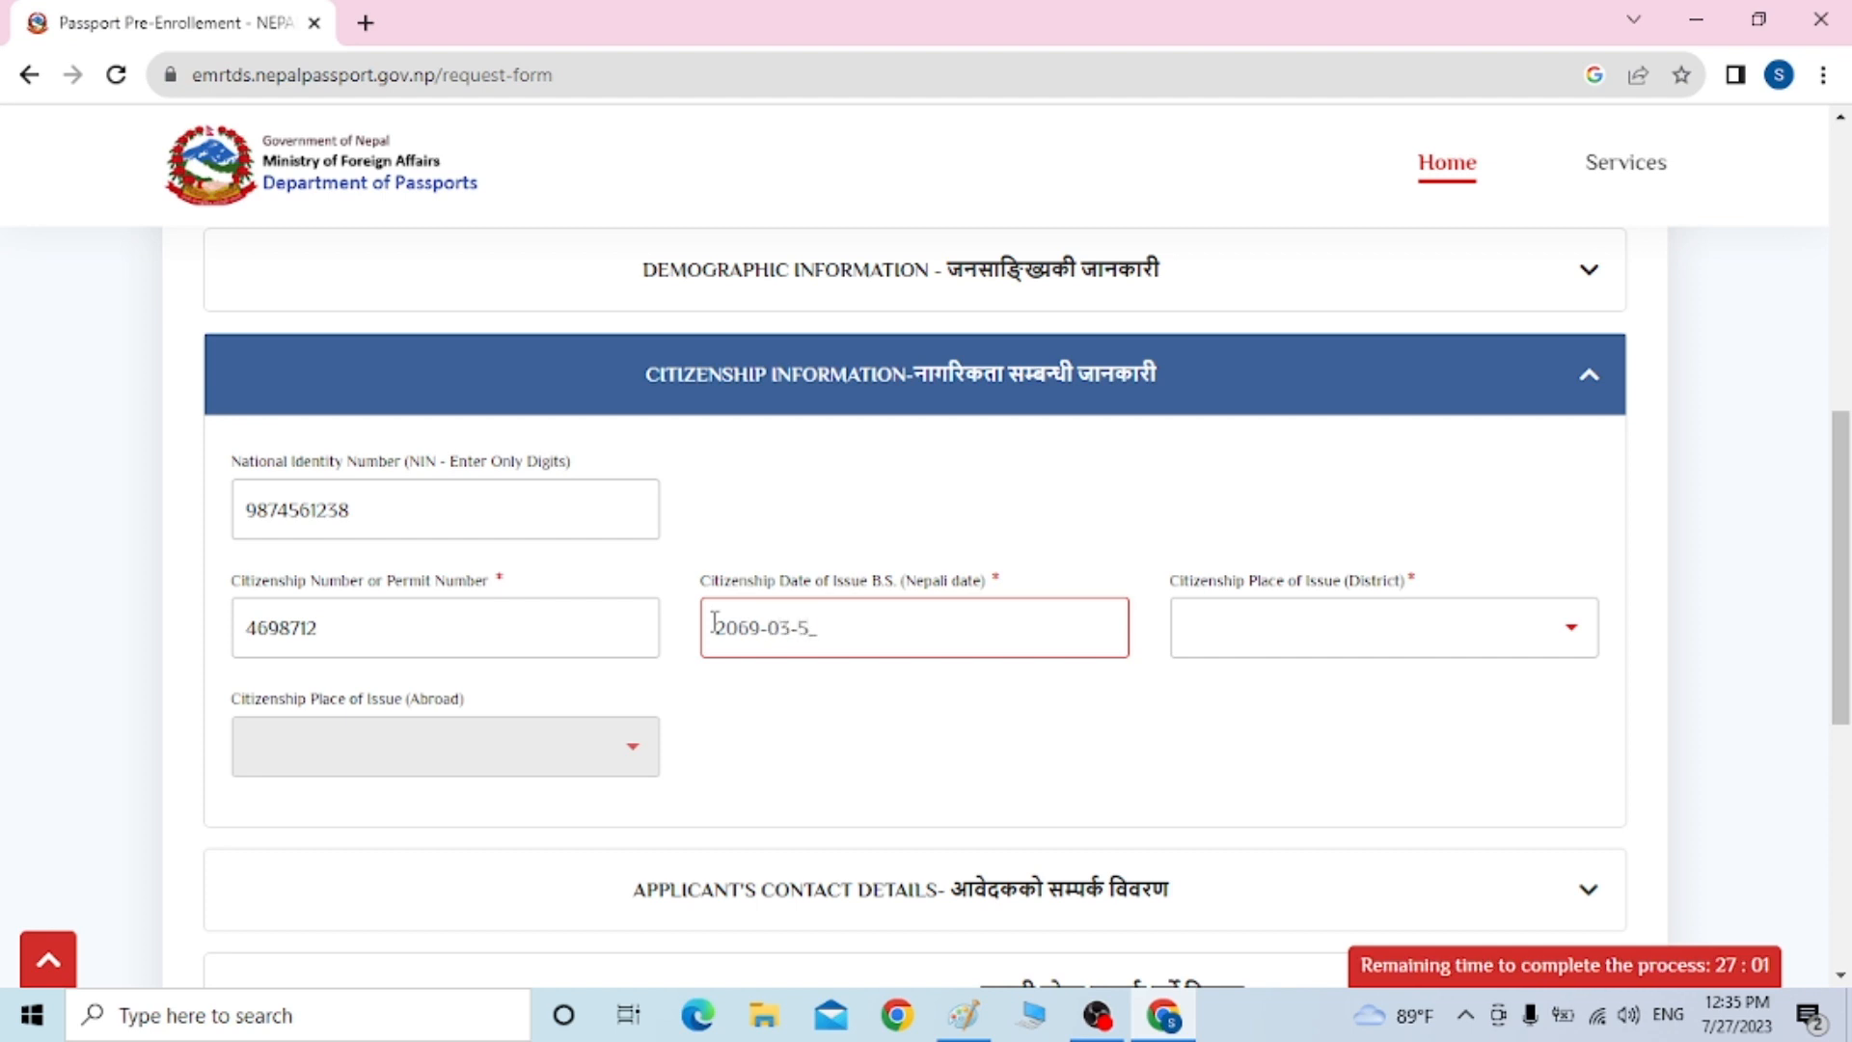
{"action": "type", "text": "0"}
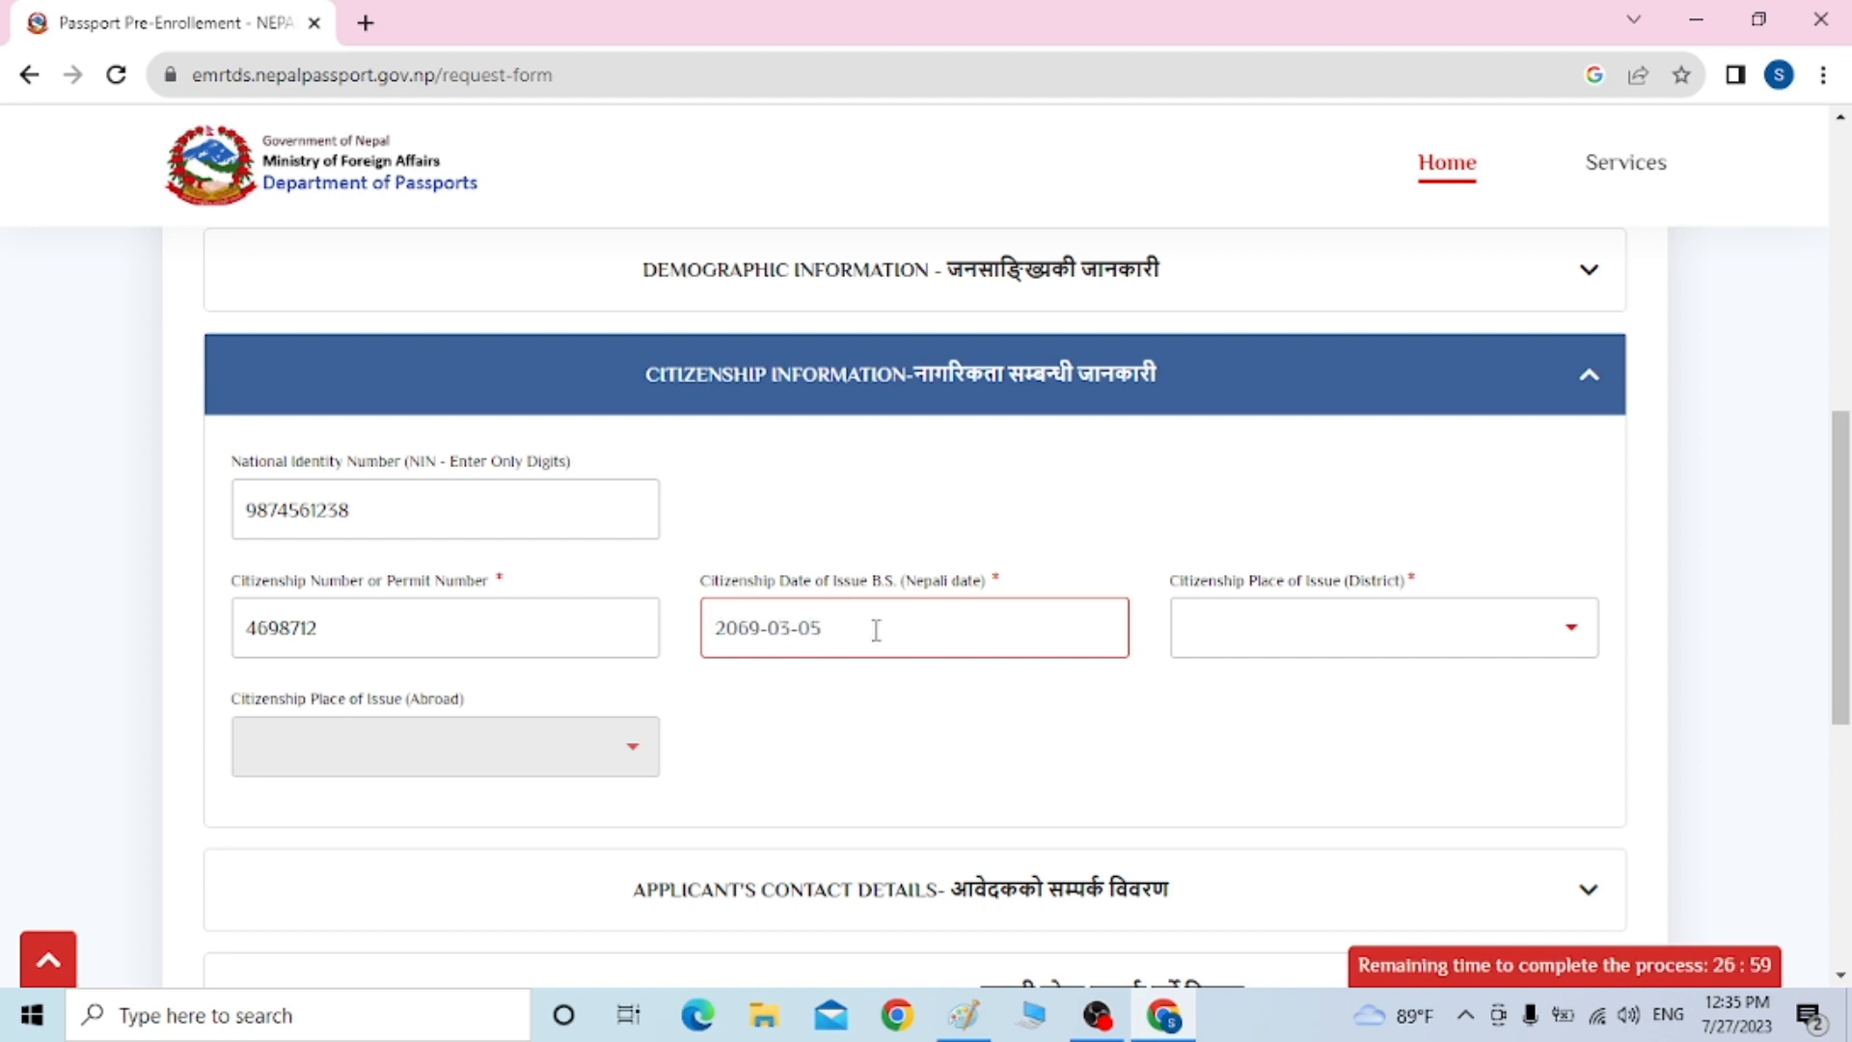
{"action": "left_click", "coordinate": [1274, 652]}
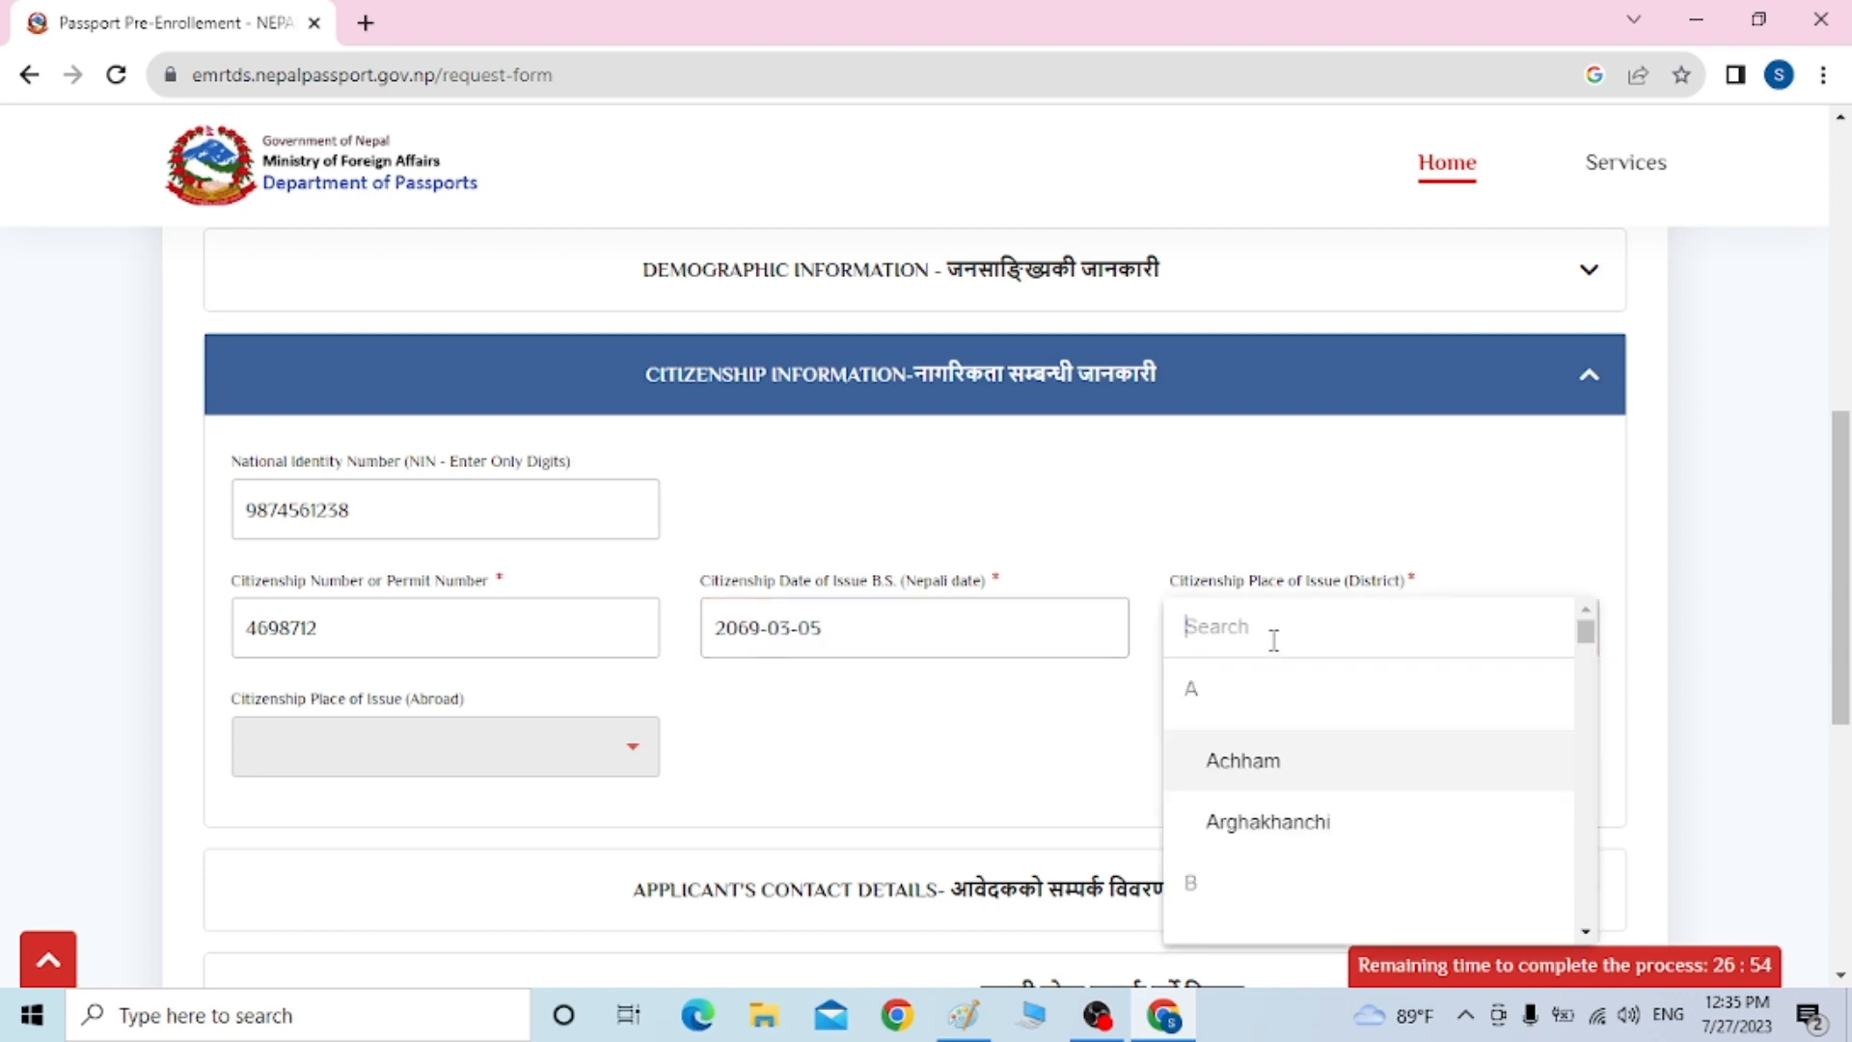
{"action": "type", "text": "KAS"}
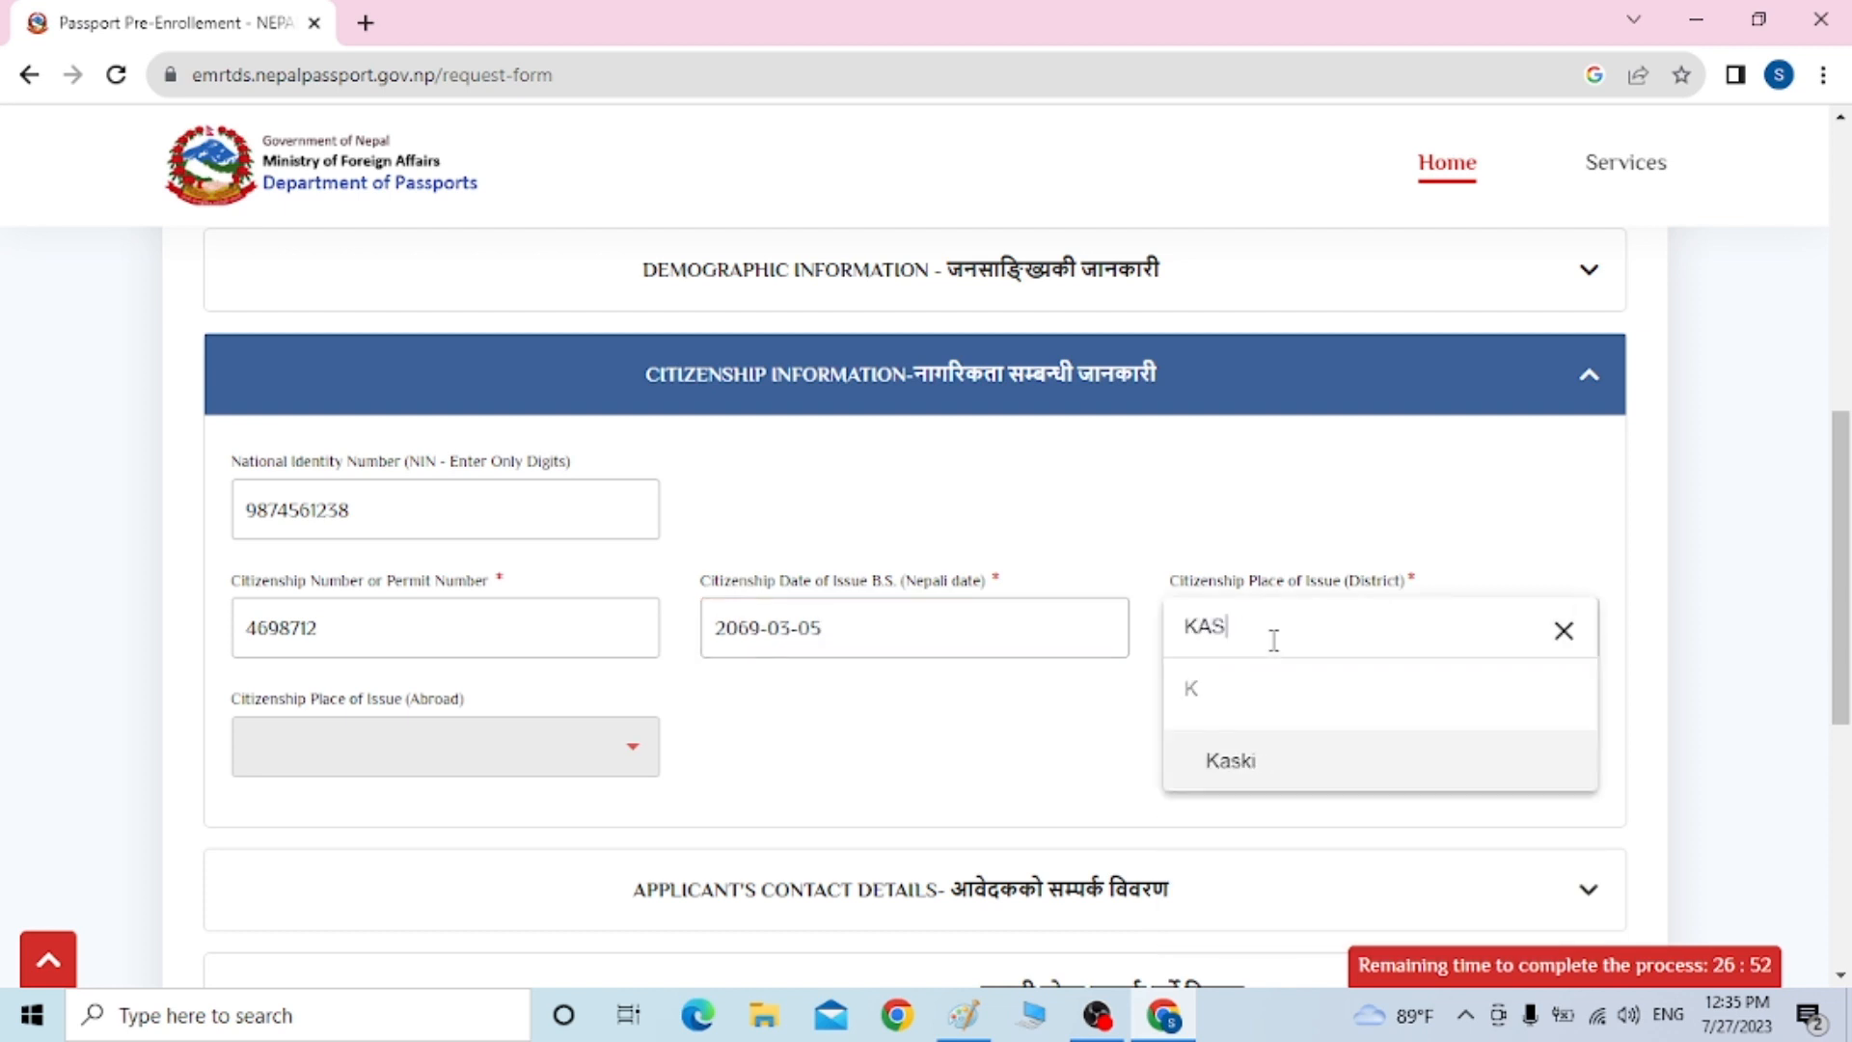
{"action": "left_click", "coordinate": [1228, 765]}
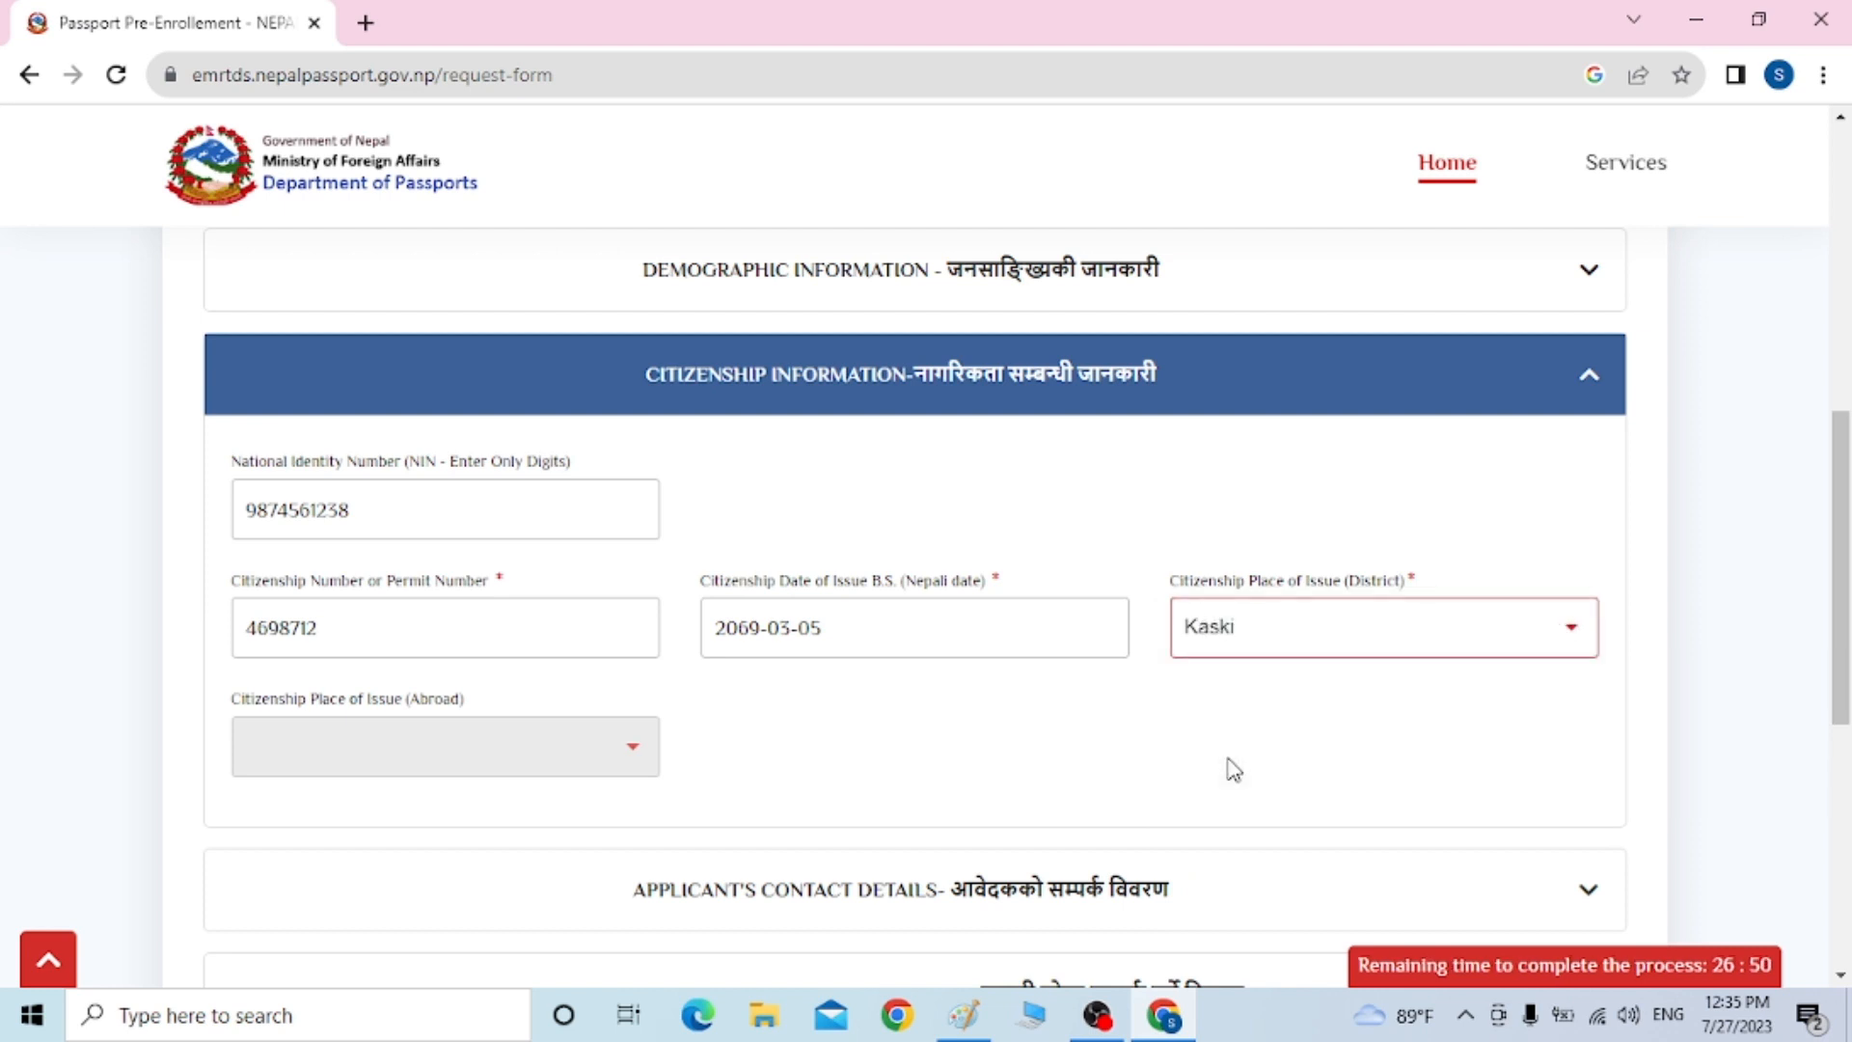
{"action": "left_click_drag", "start_coordinate": [1836, 517], "coordinate": [1839, 606]}
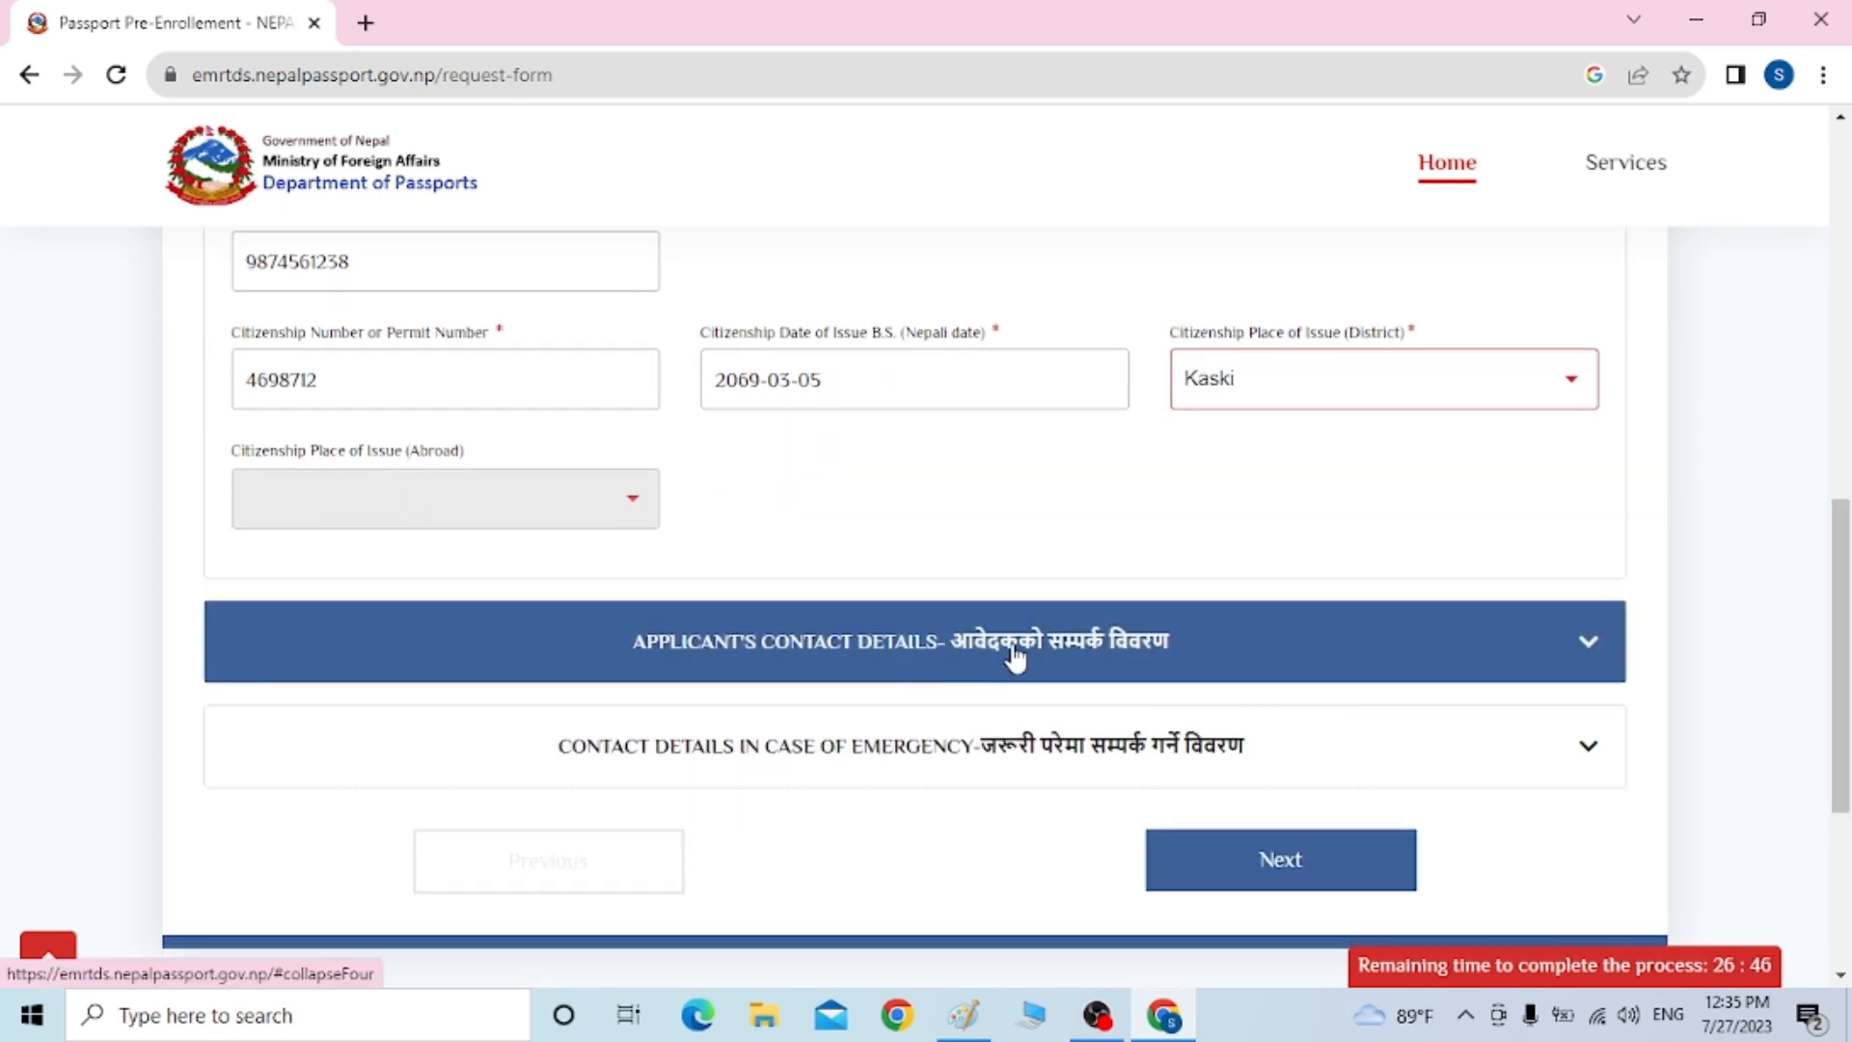
Expand contact details and enter the applicant's mobile number and e-mail address
{"action": "left_click", "coordinate": [1307, 659]}
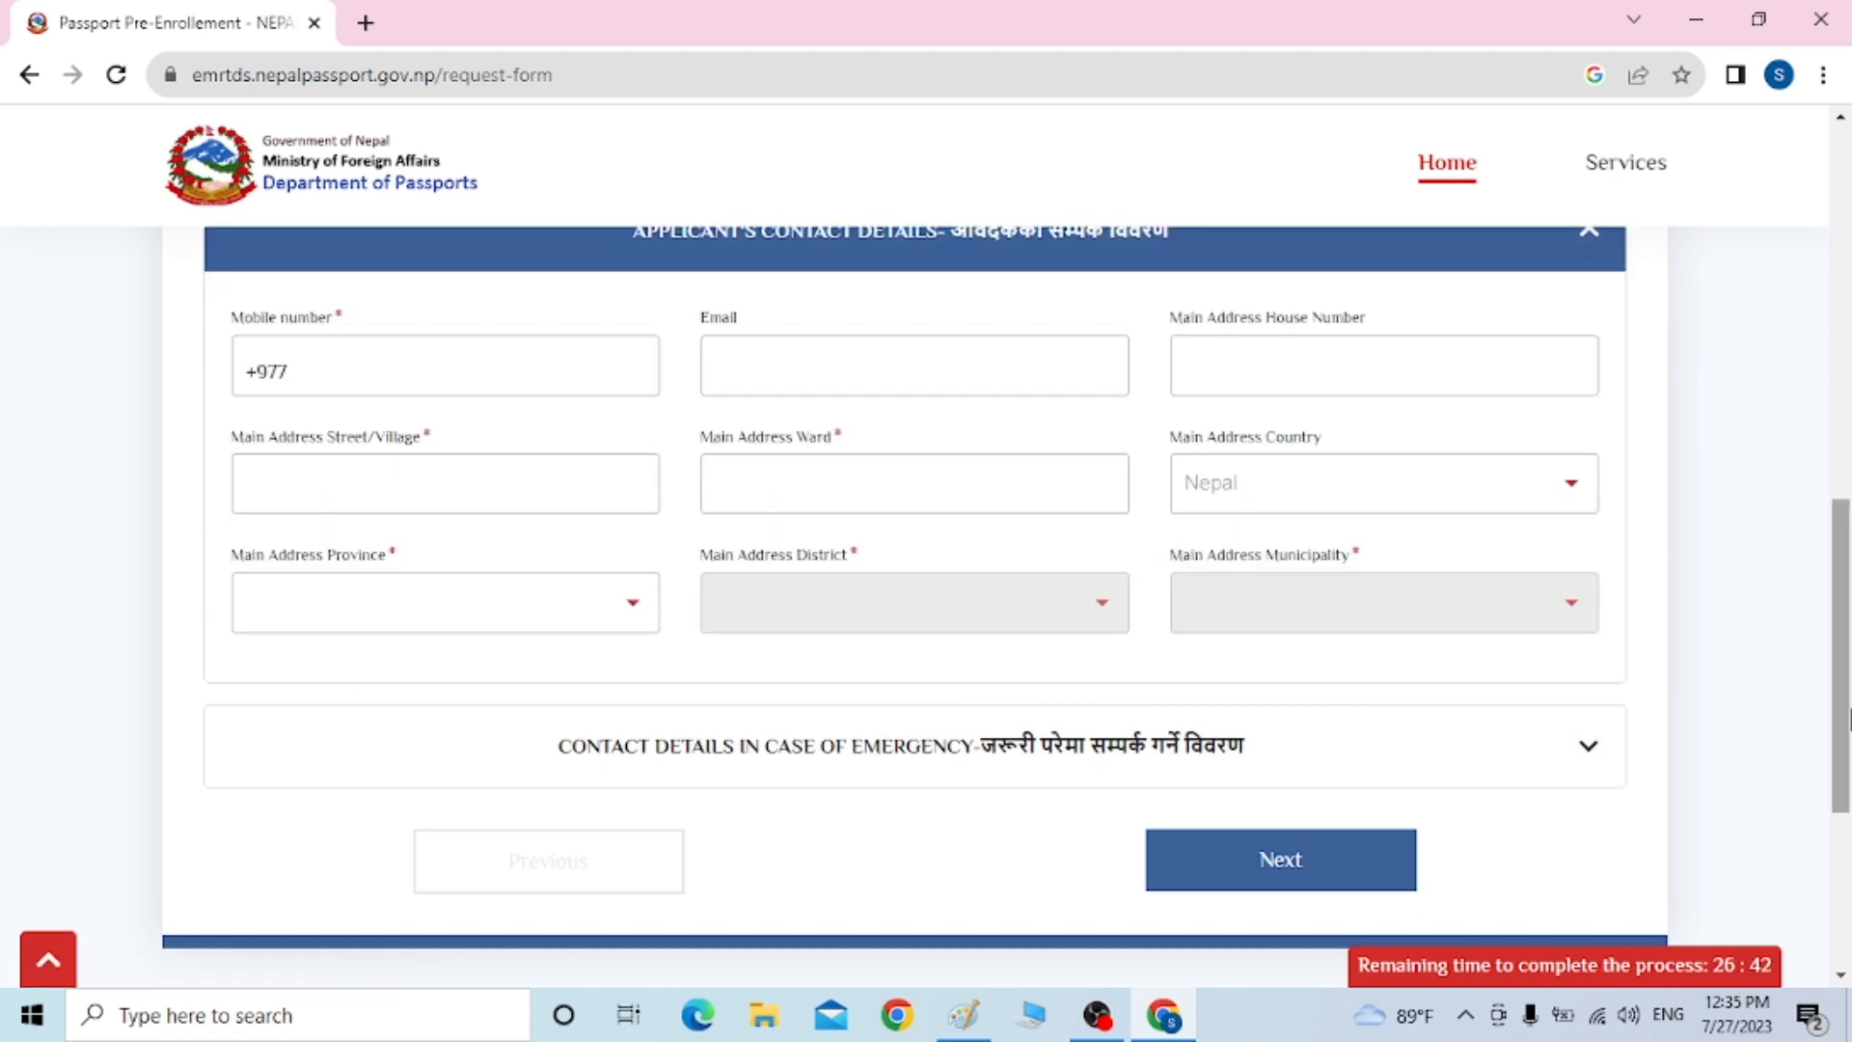
{"action": "left_click_drag", "start_coordinate": [1839, 703], "coordinate": [1839, 648]}
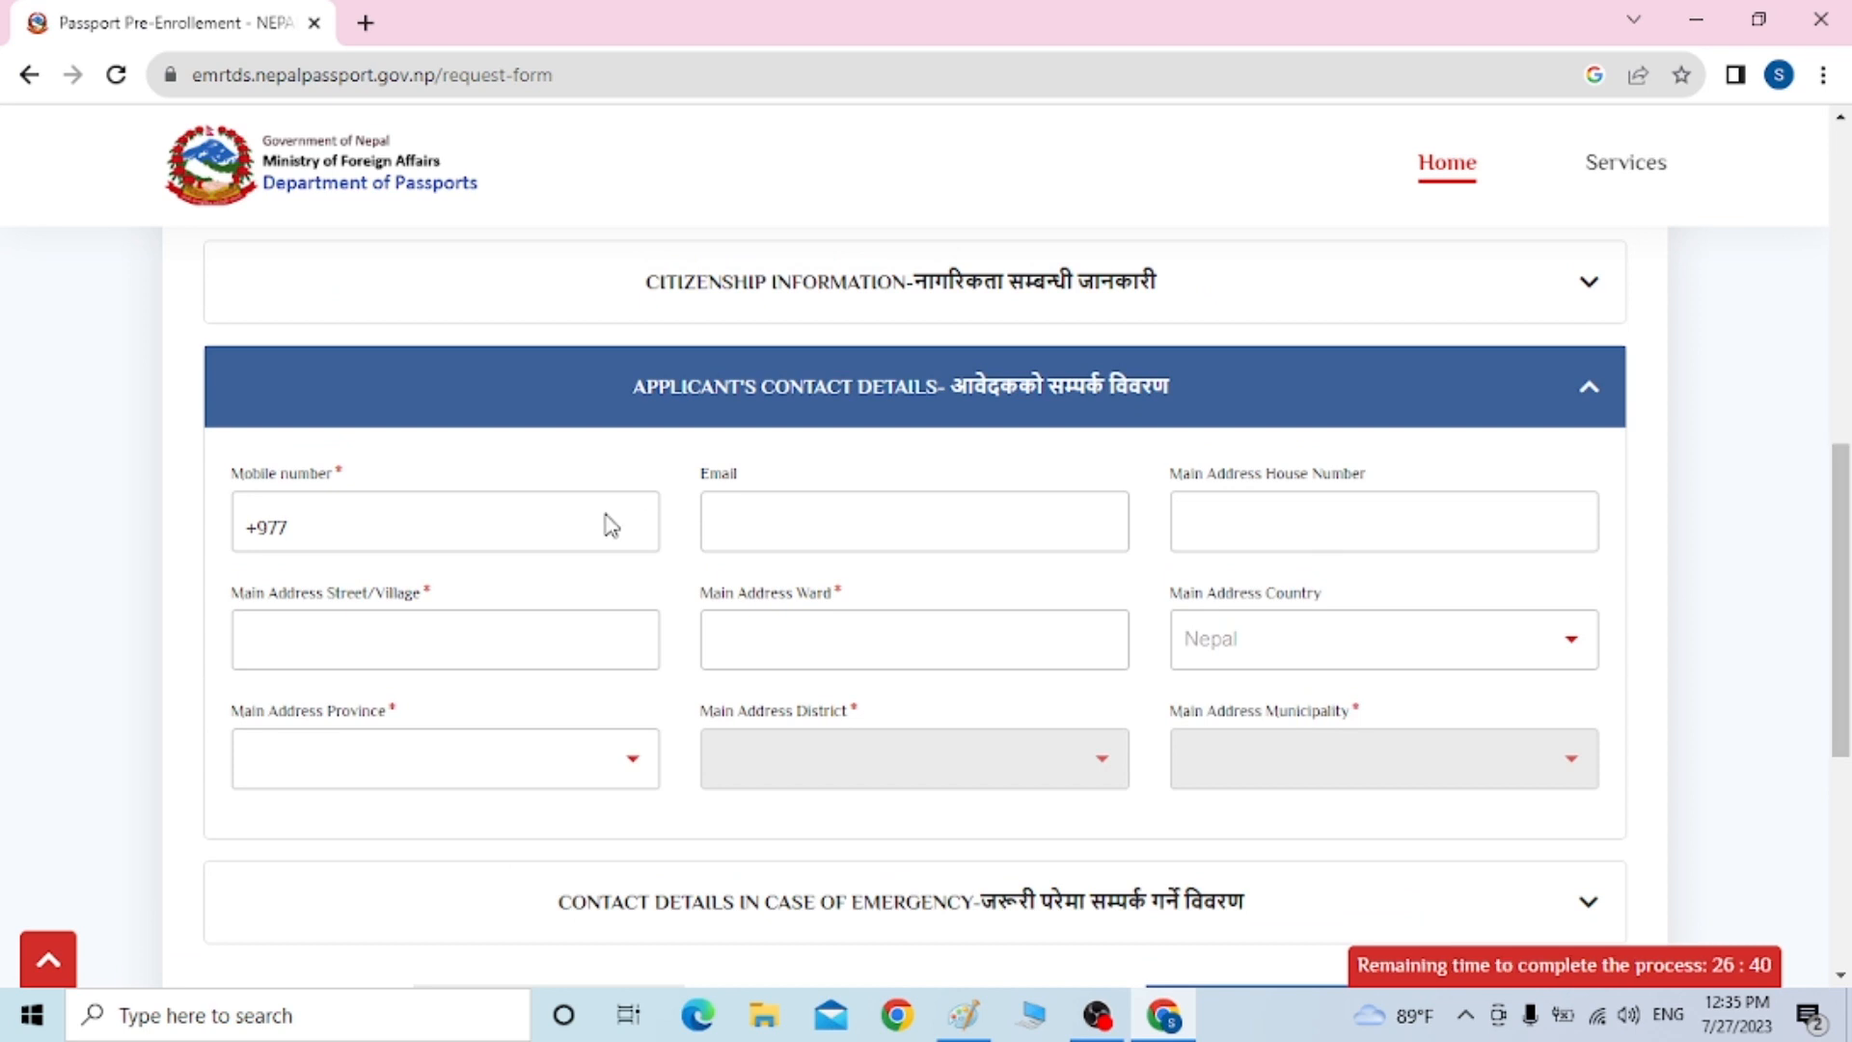
{"action": "left_click", "coordinate": [327, 526]}
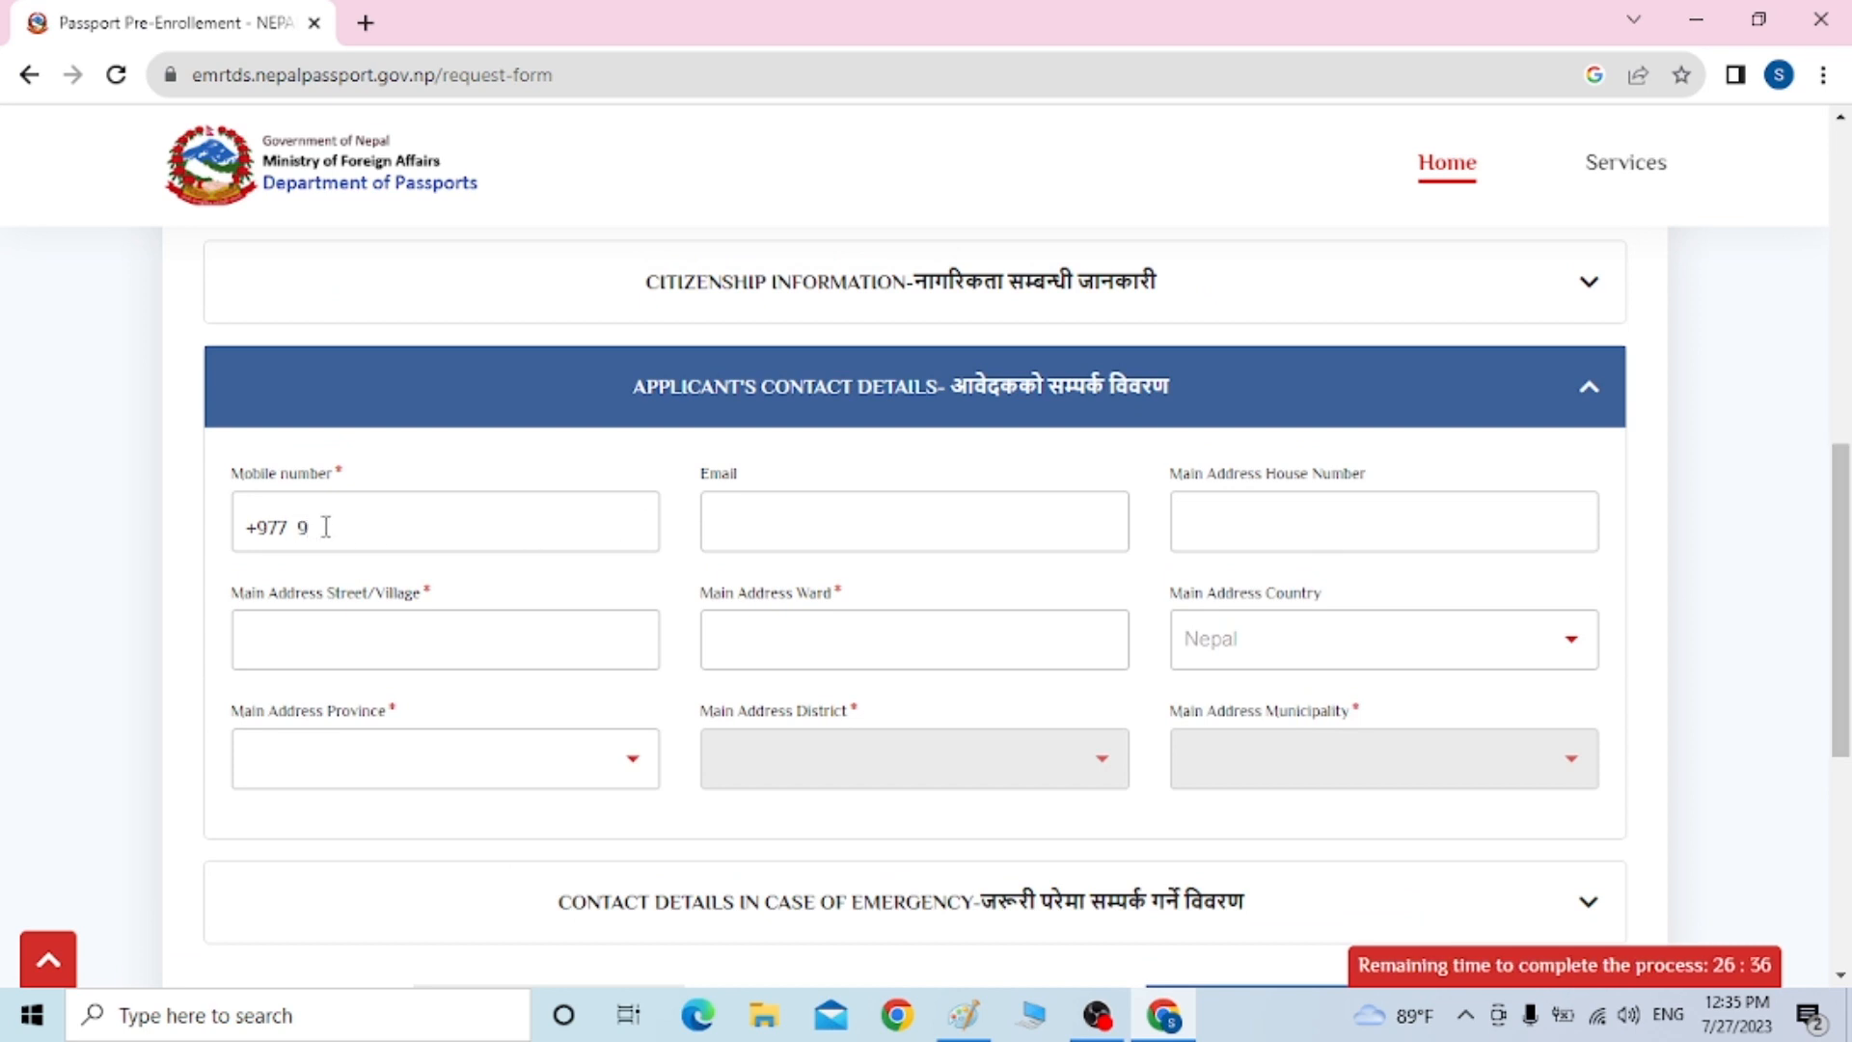
{"action": "left_click", "coordinate": [773, 540]}
{"action": "type", "text": "RO"}
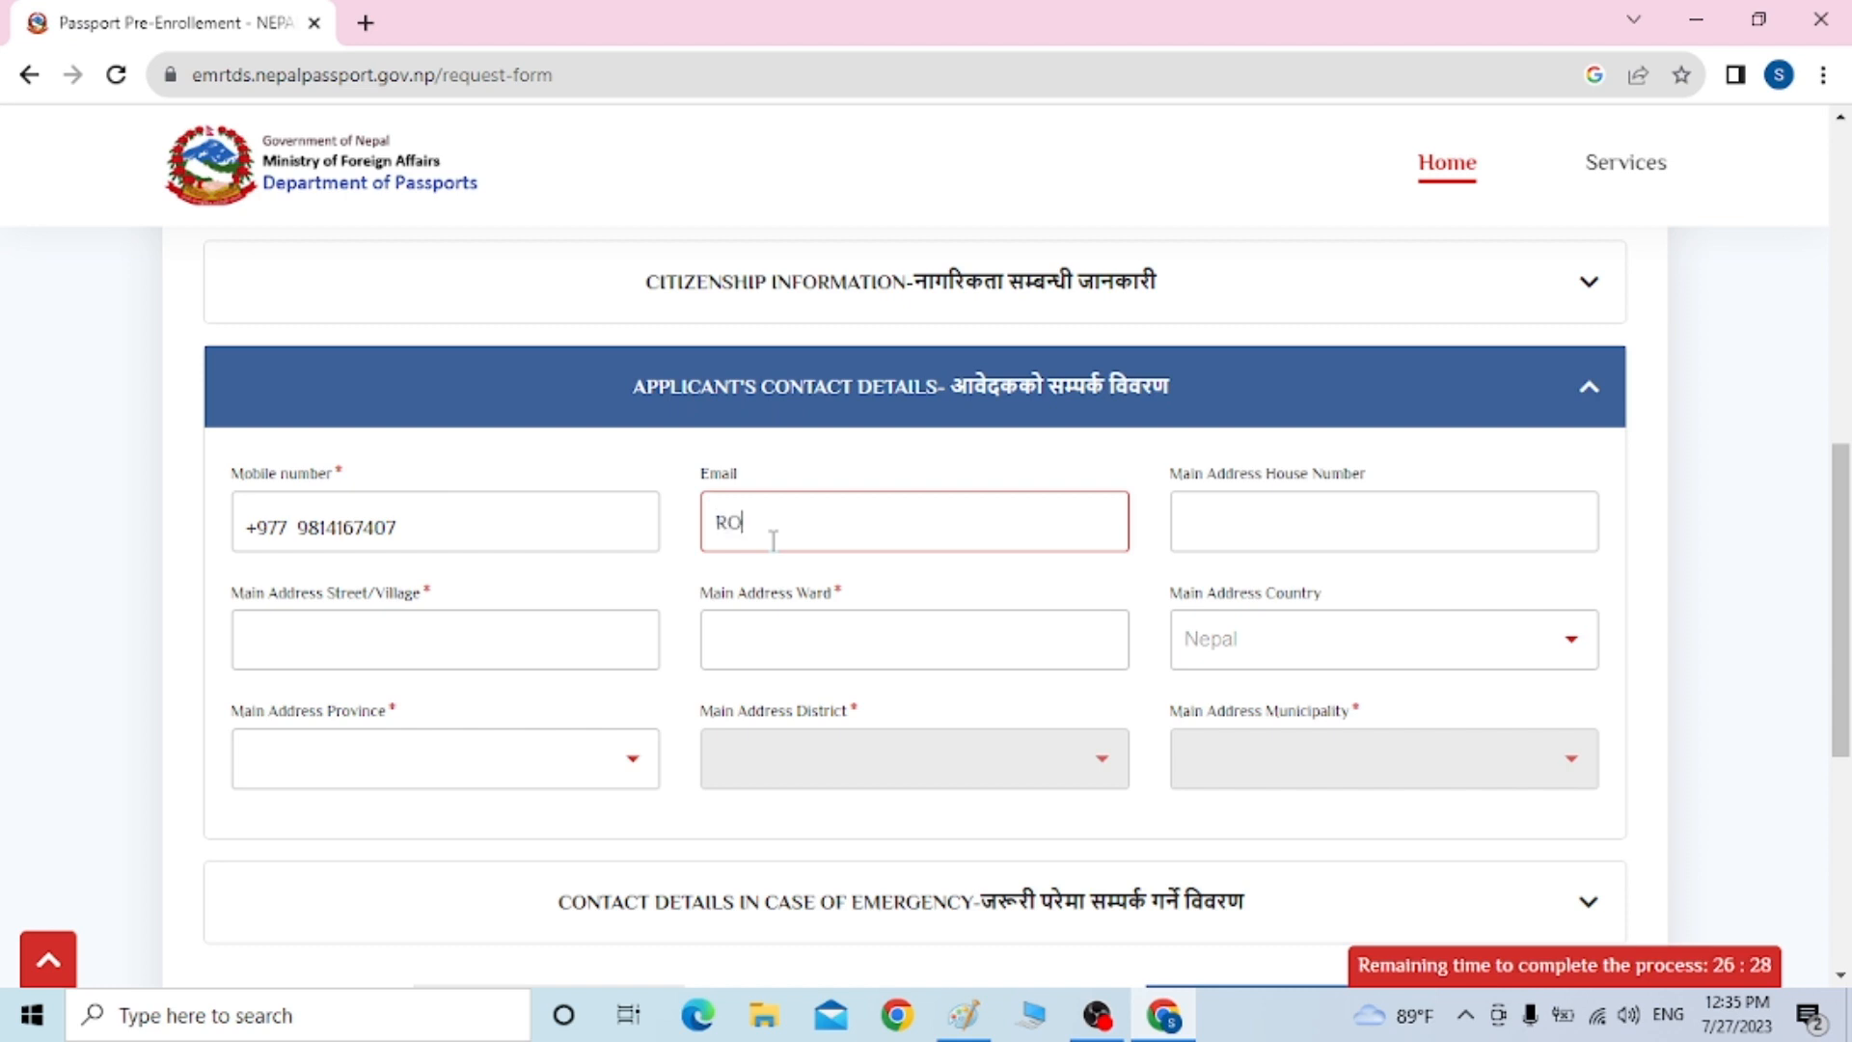
{"action": "key", "text": "BackSpace"}
{"action": "key", "text": "BackSpace"}
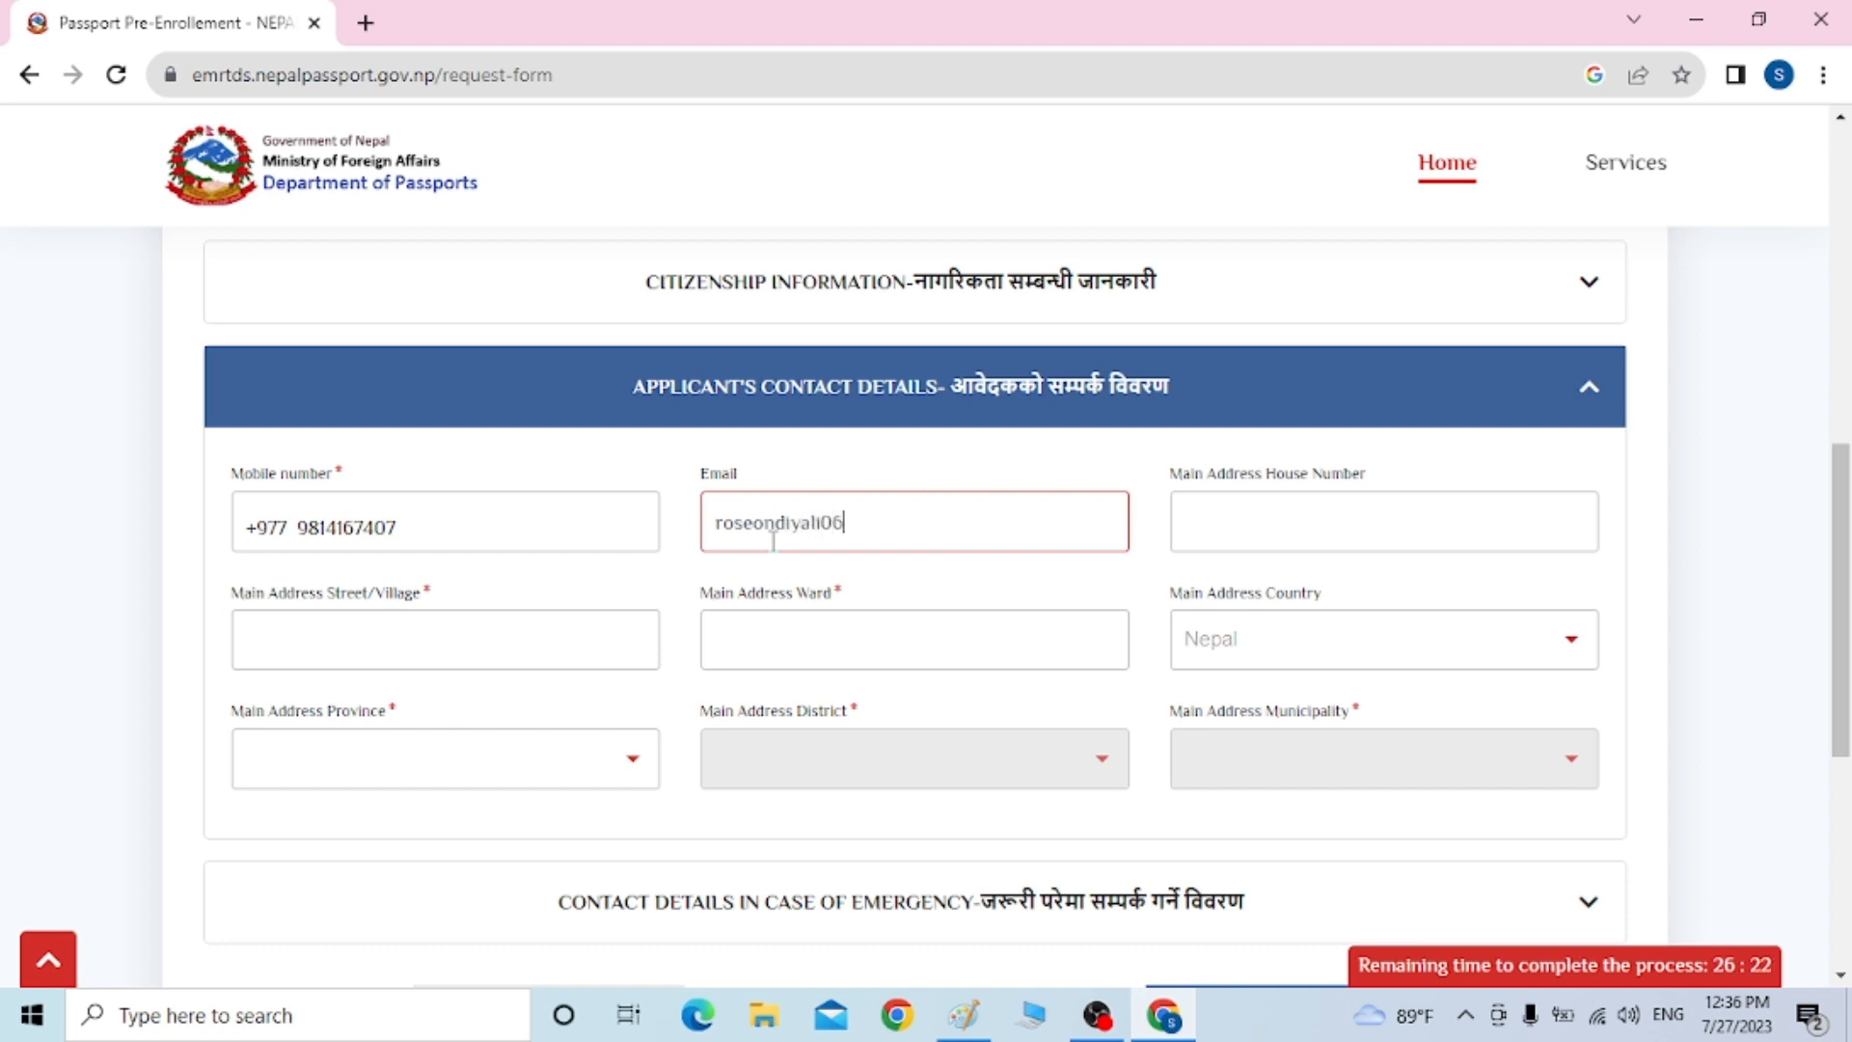
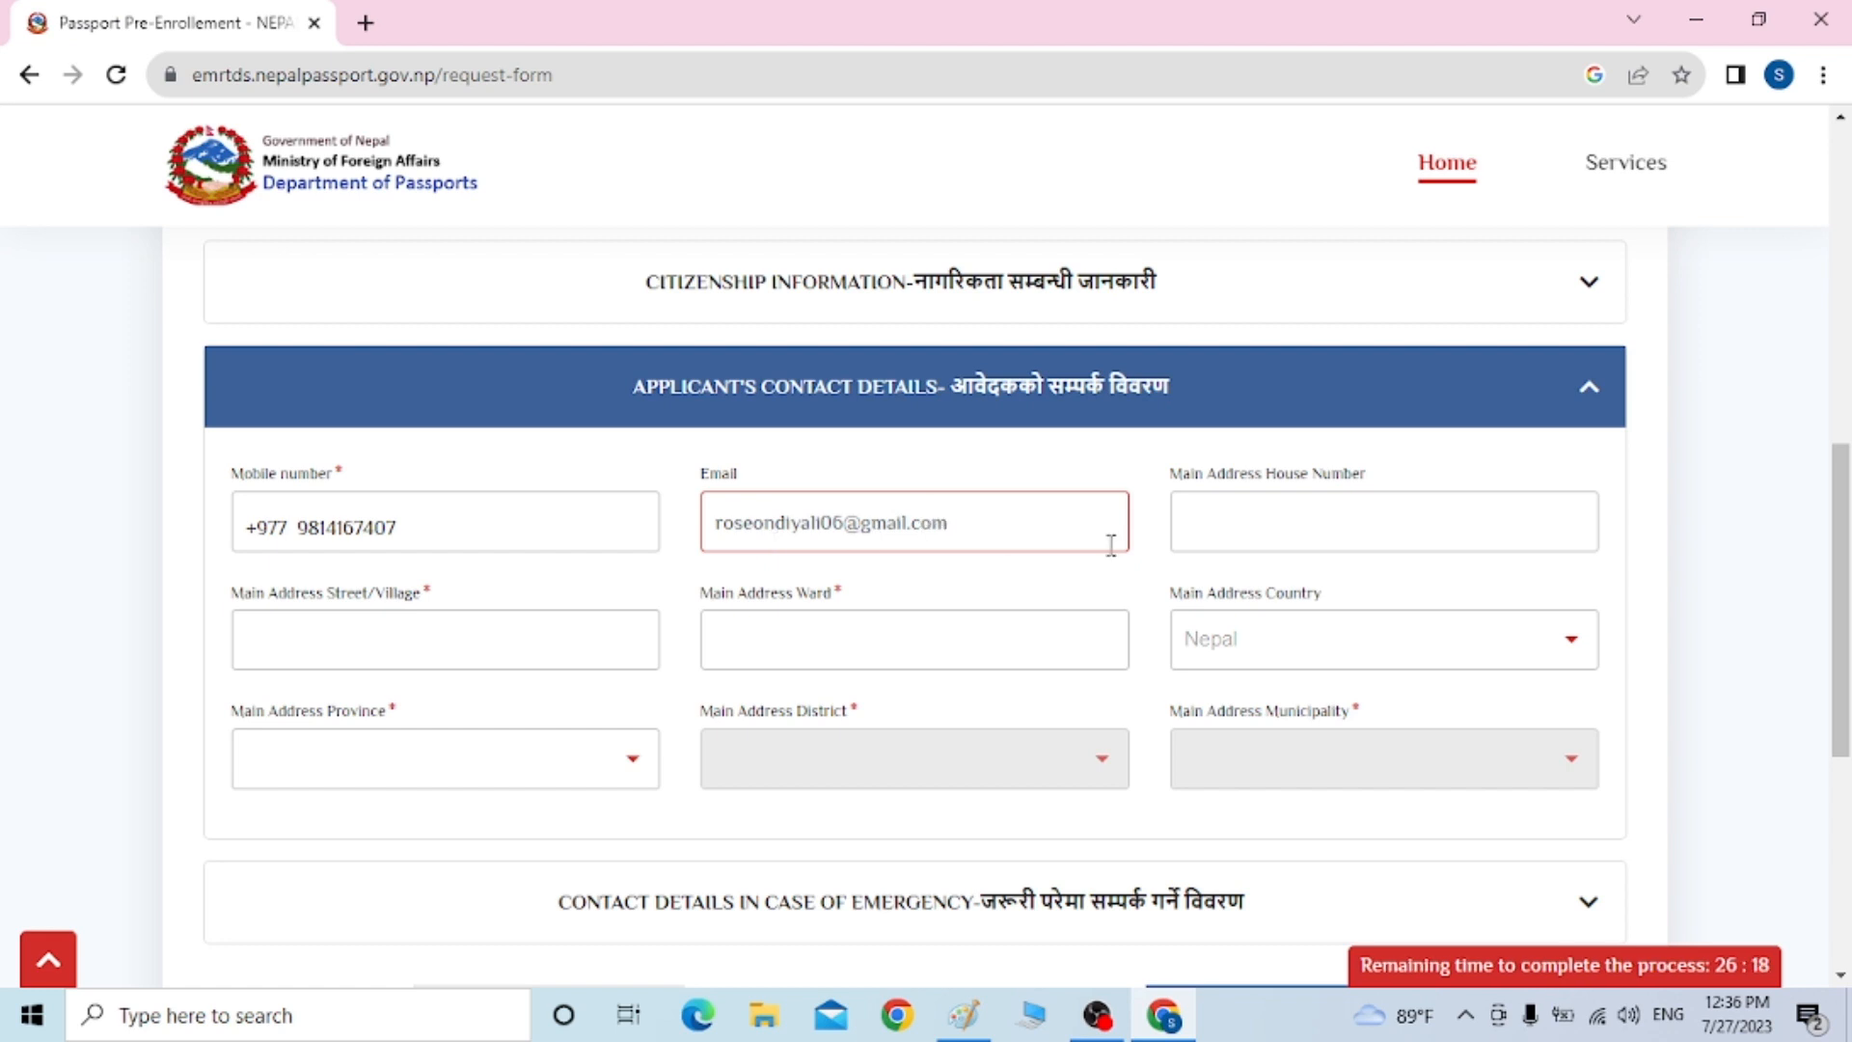
Enter the main address street/village and move to the ward field
{"action": "left_click", "coordinate": [1350, 530]}
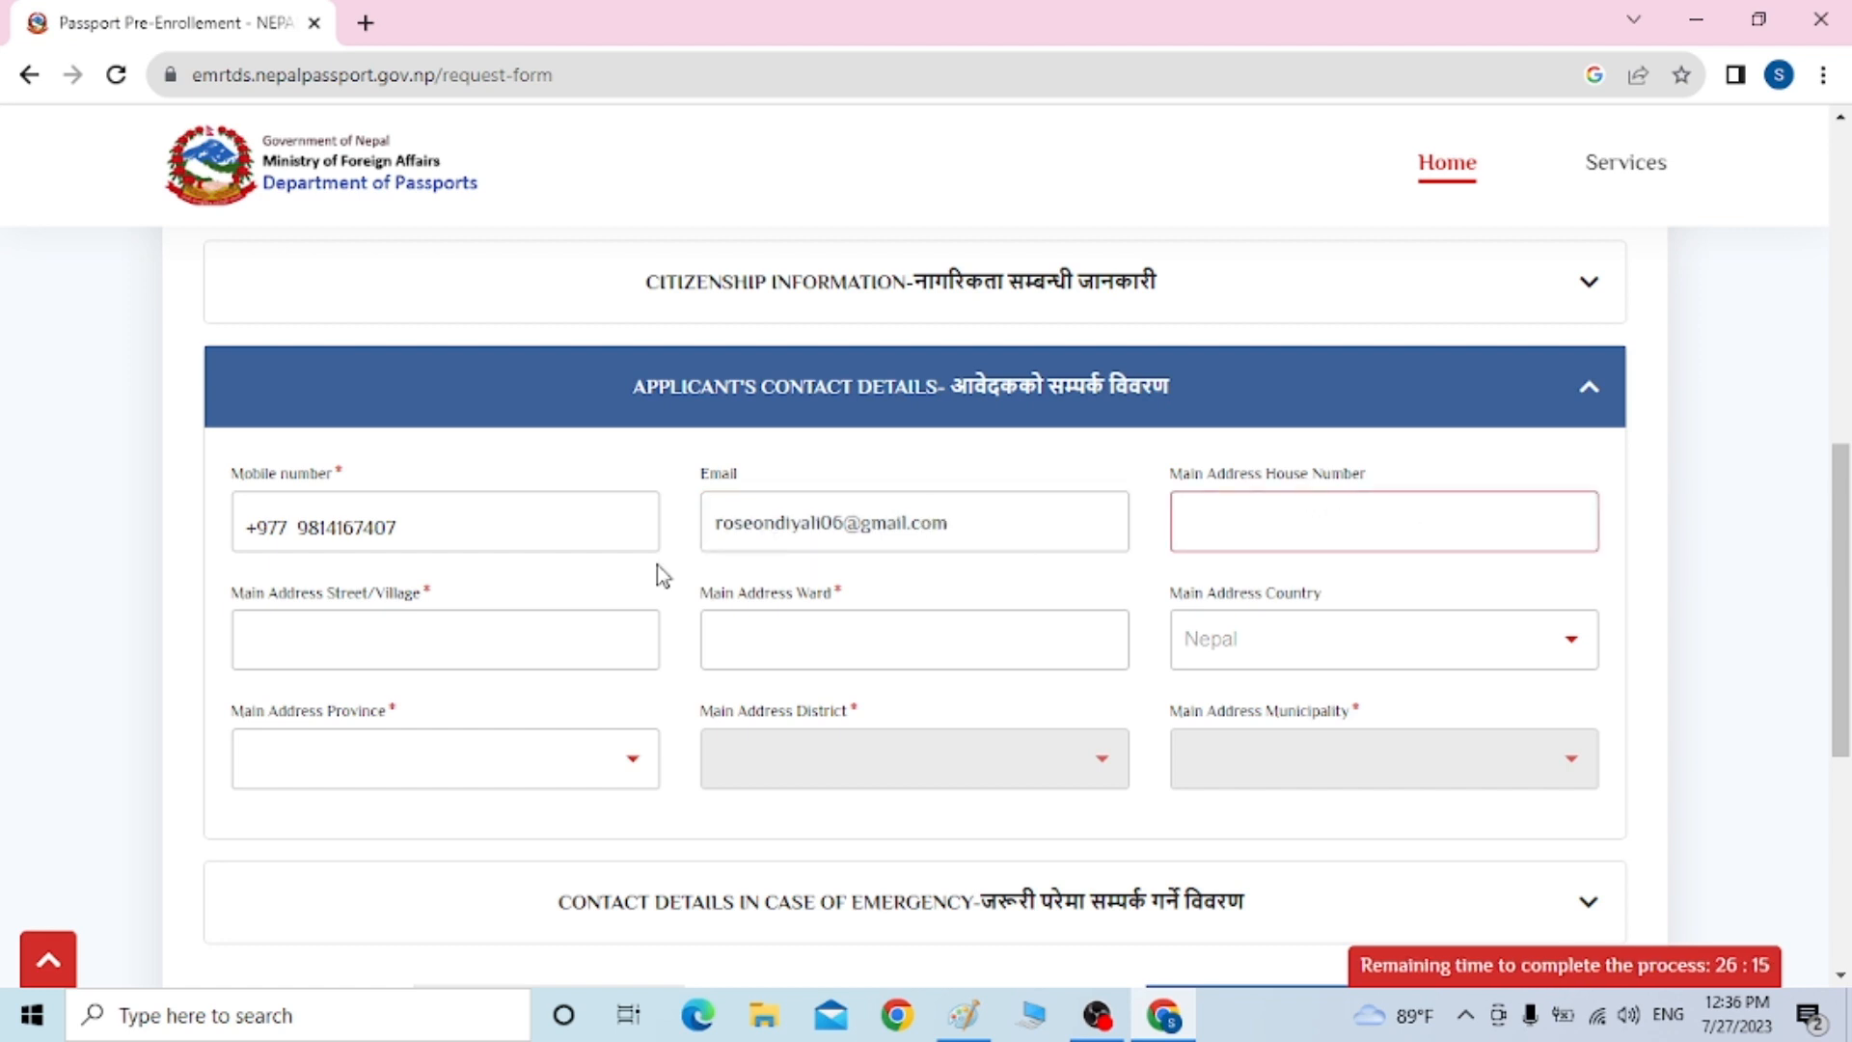
{"action": "left_click", "coordinate": [301, 636]}
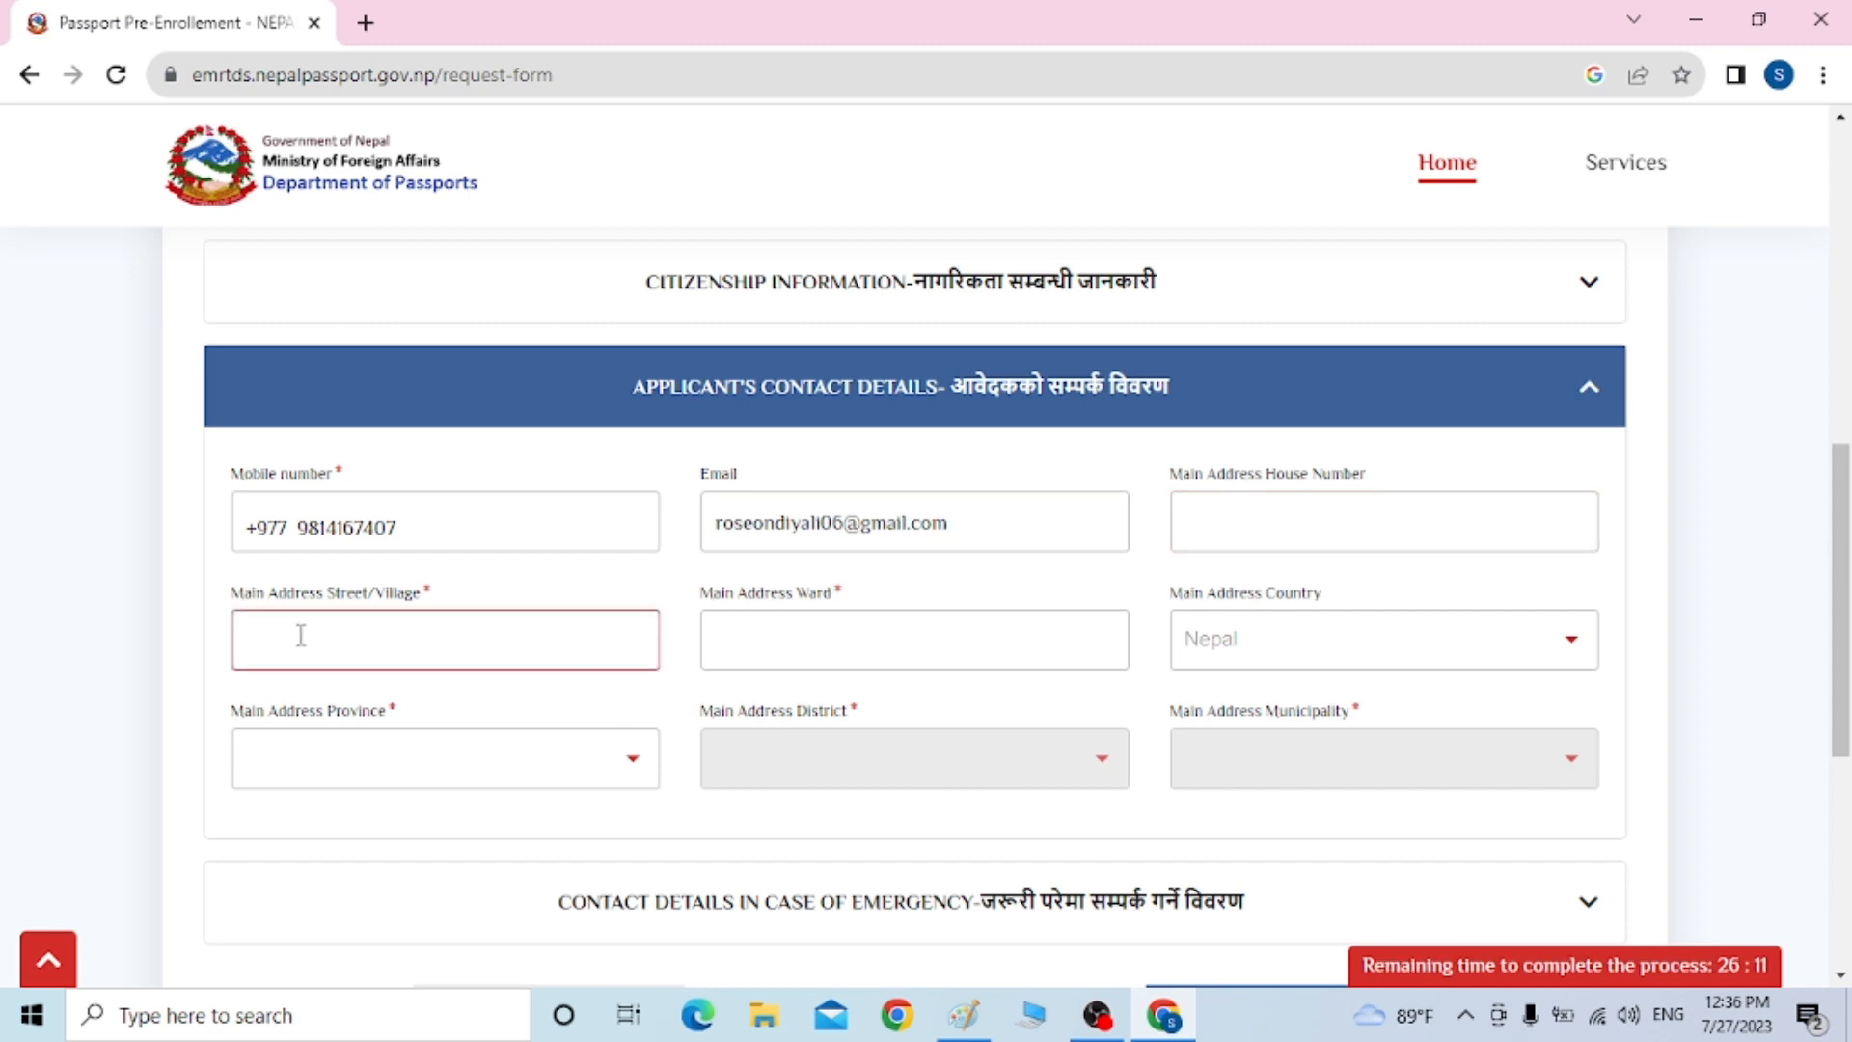
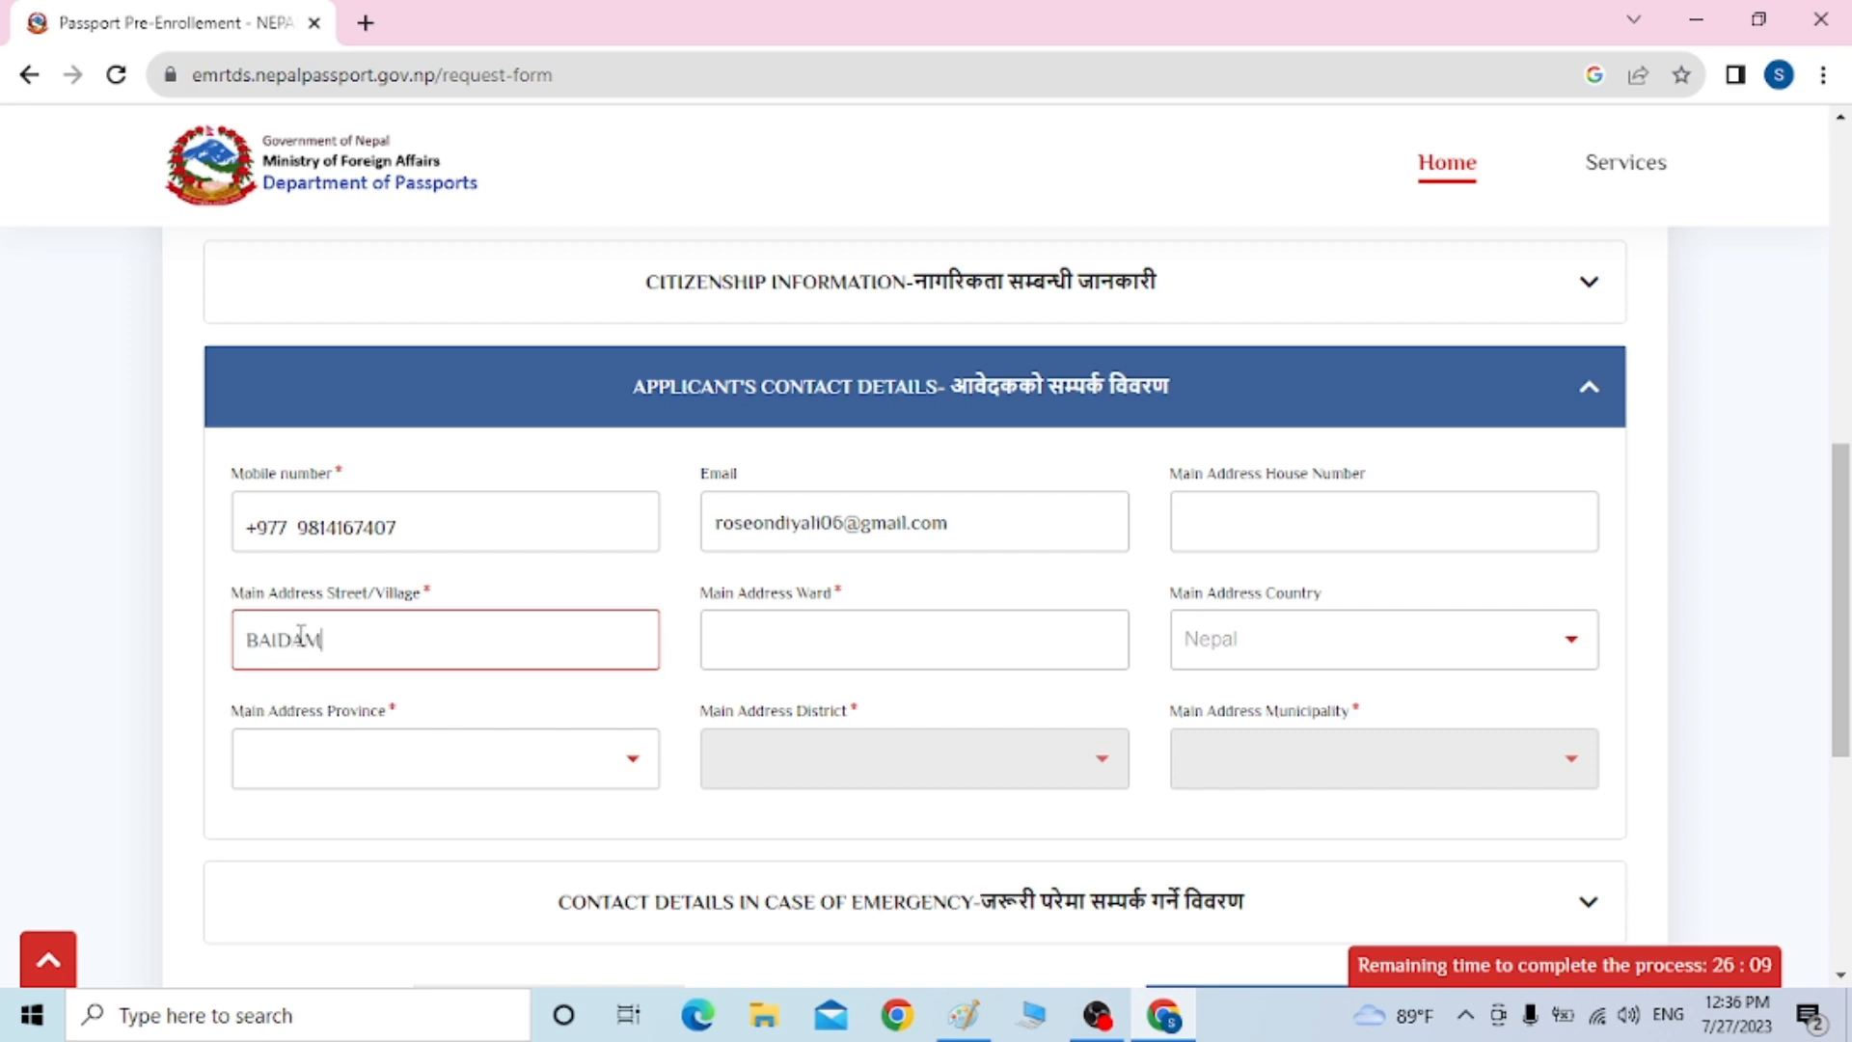
{"action": "left_click", "coordinate": [786, 625]}
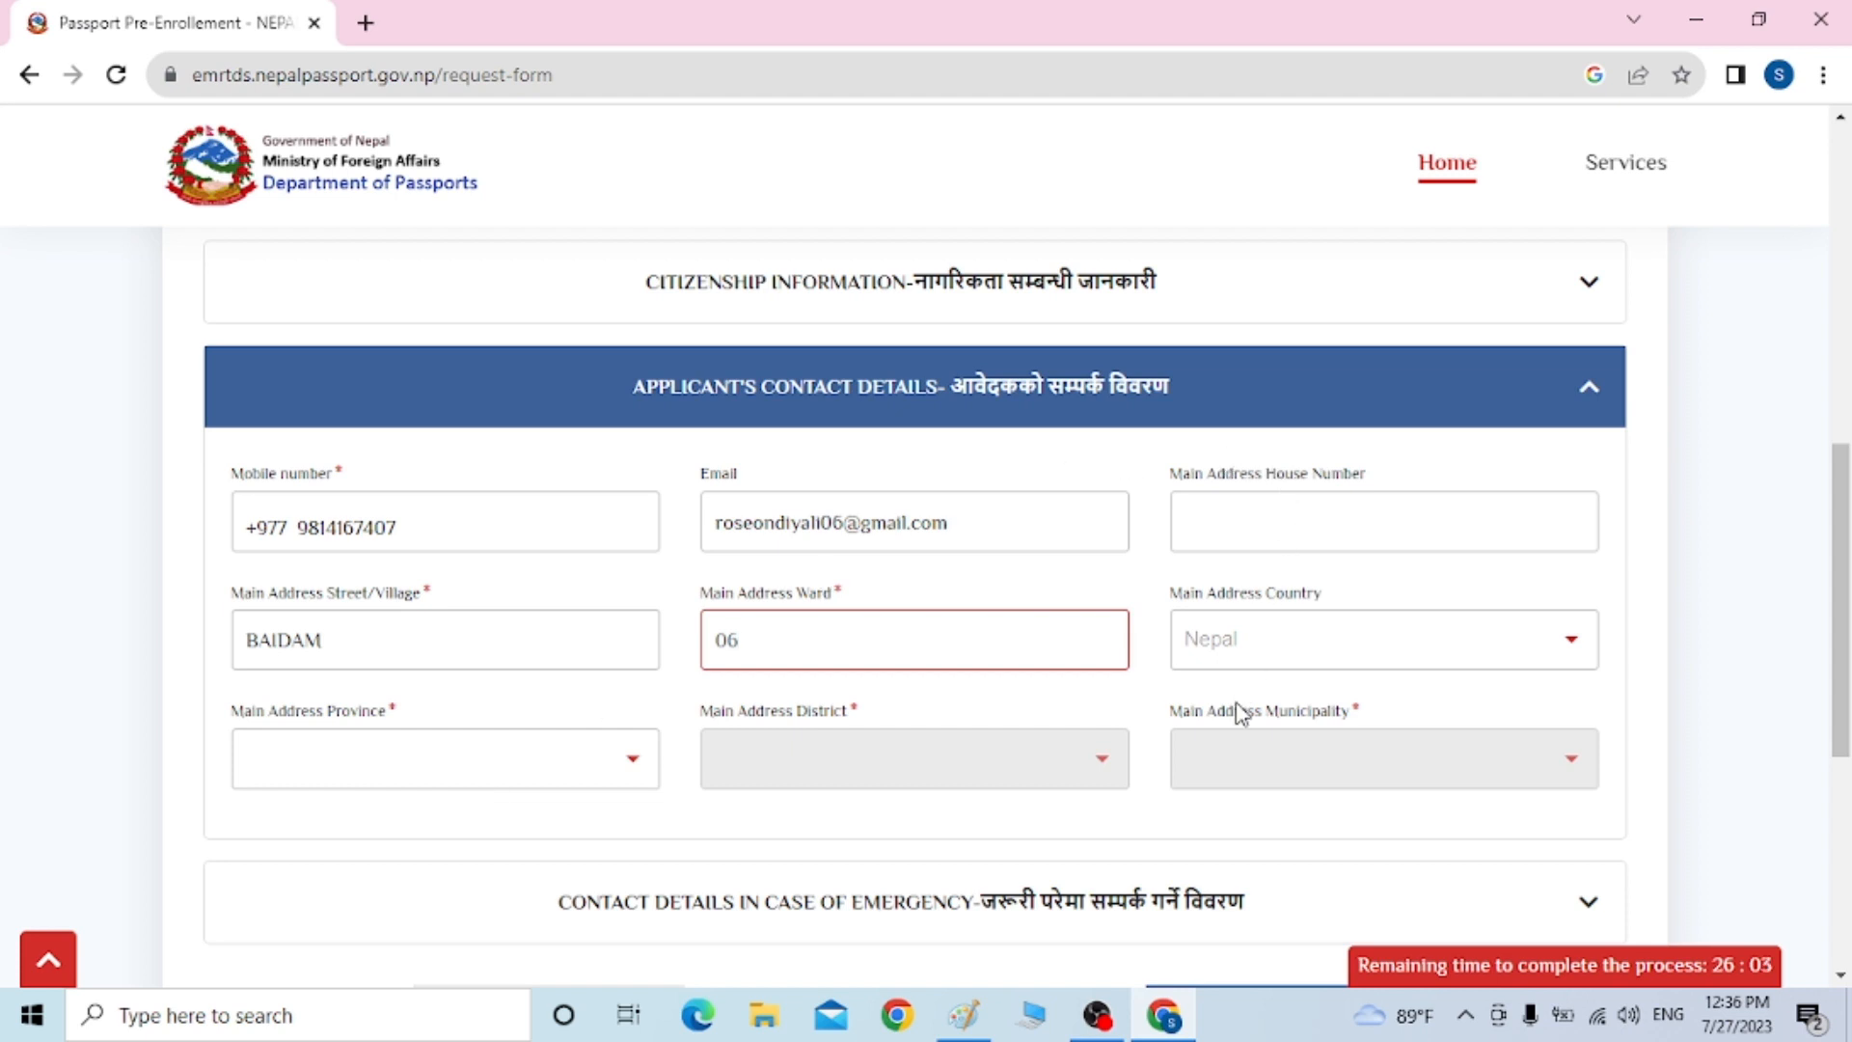
Set the address to Gandaki province, Kaski district, Pokhara Metropolitan City
{"action": "left_click", "coordinate": [283, 783]}
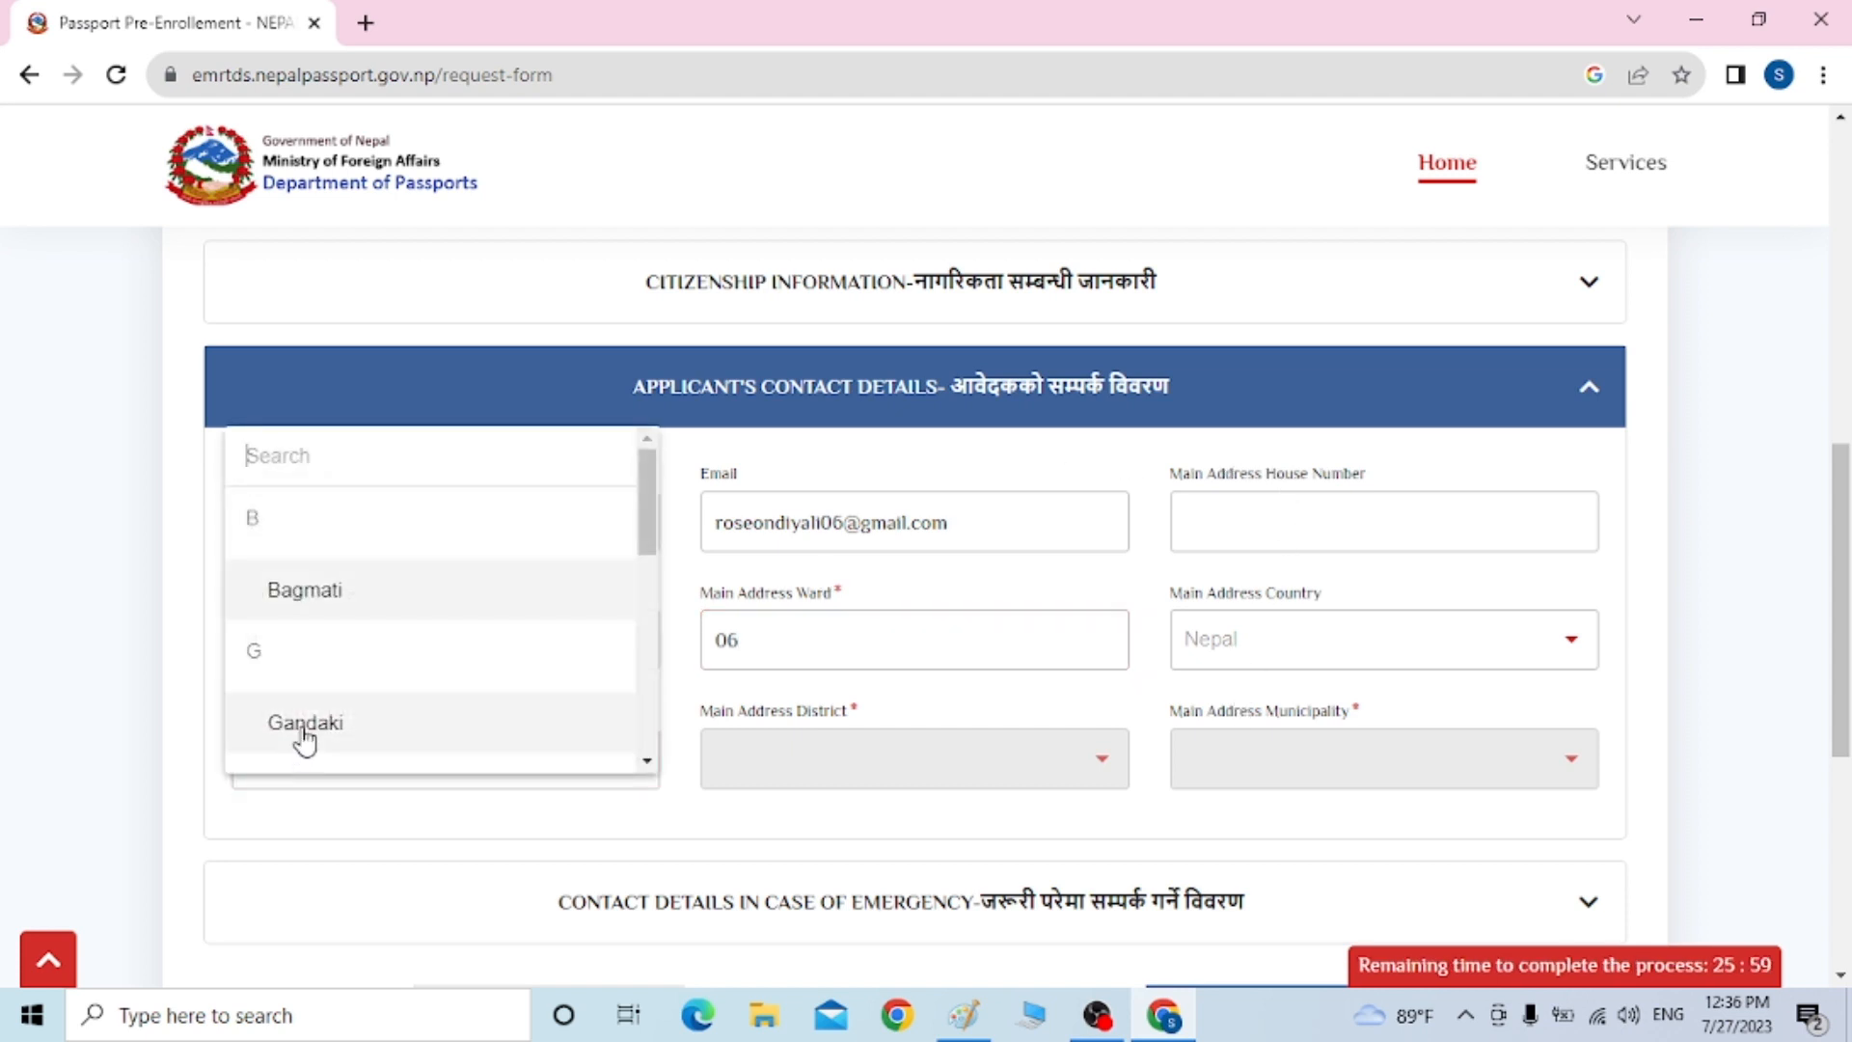
{"action": "left_click", "coordinate": [301, 735]}
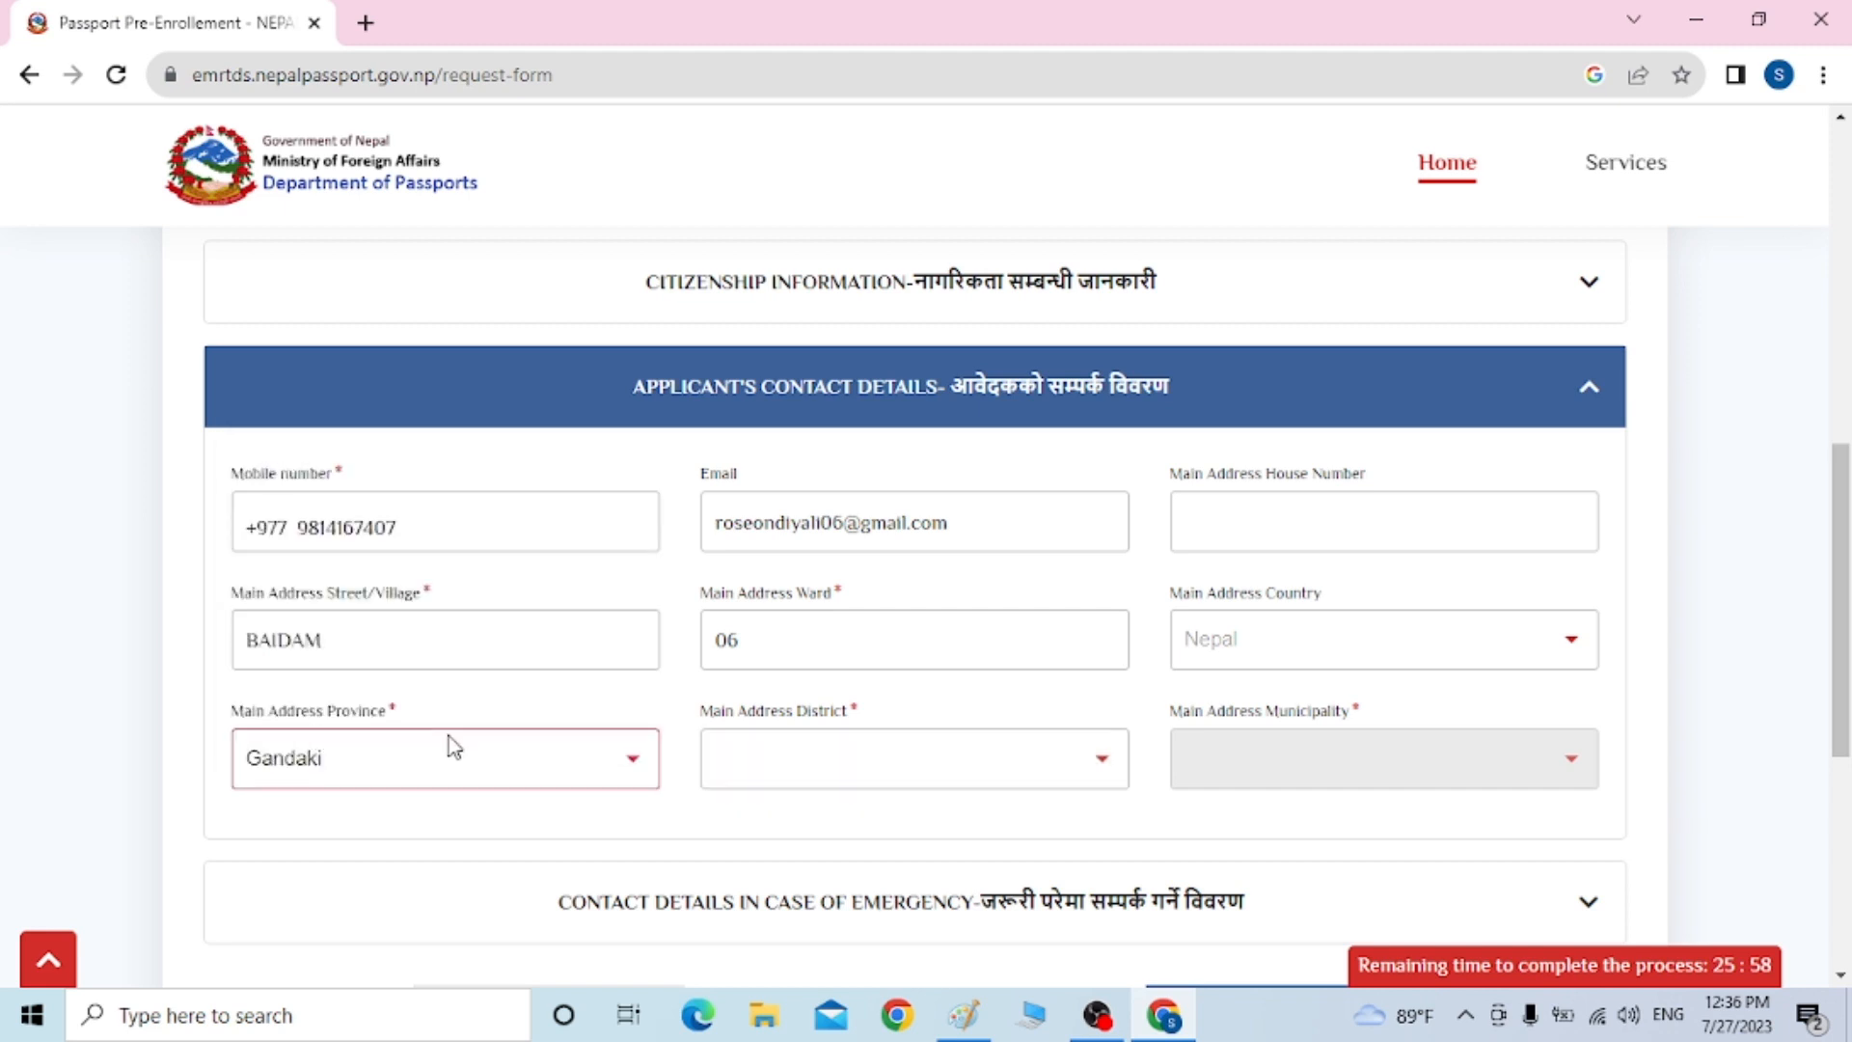
{"action": "left_click", "coordinate": [823, 771]}
{"action": "type", "text": "kas"}
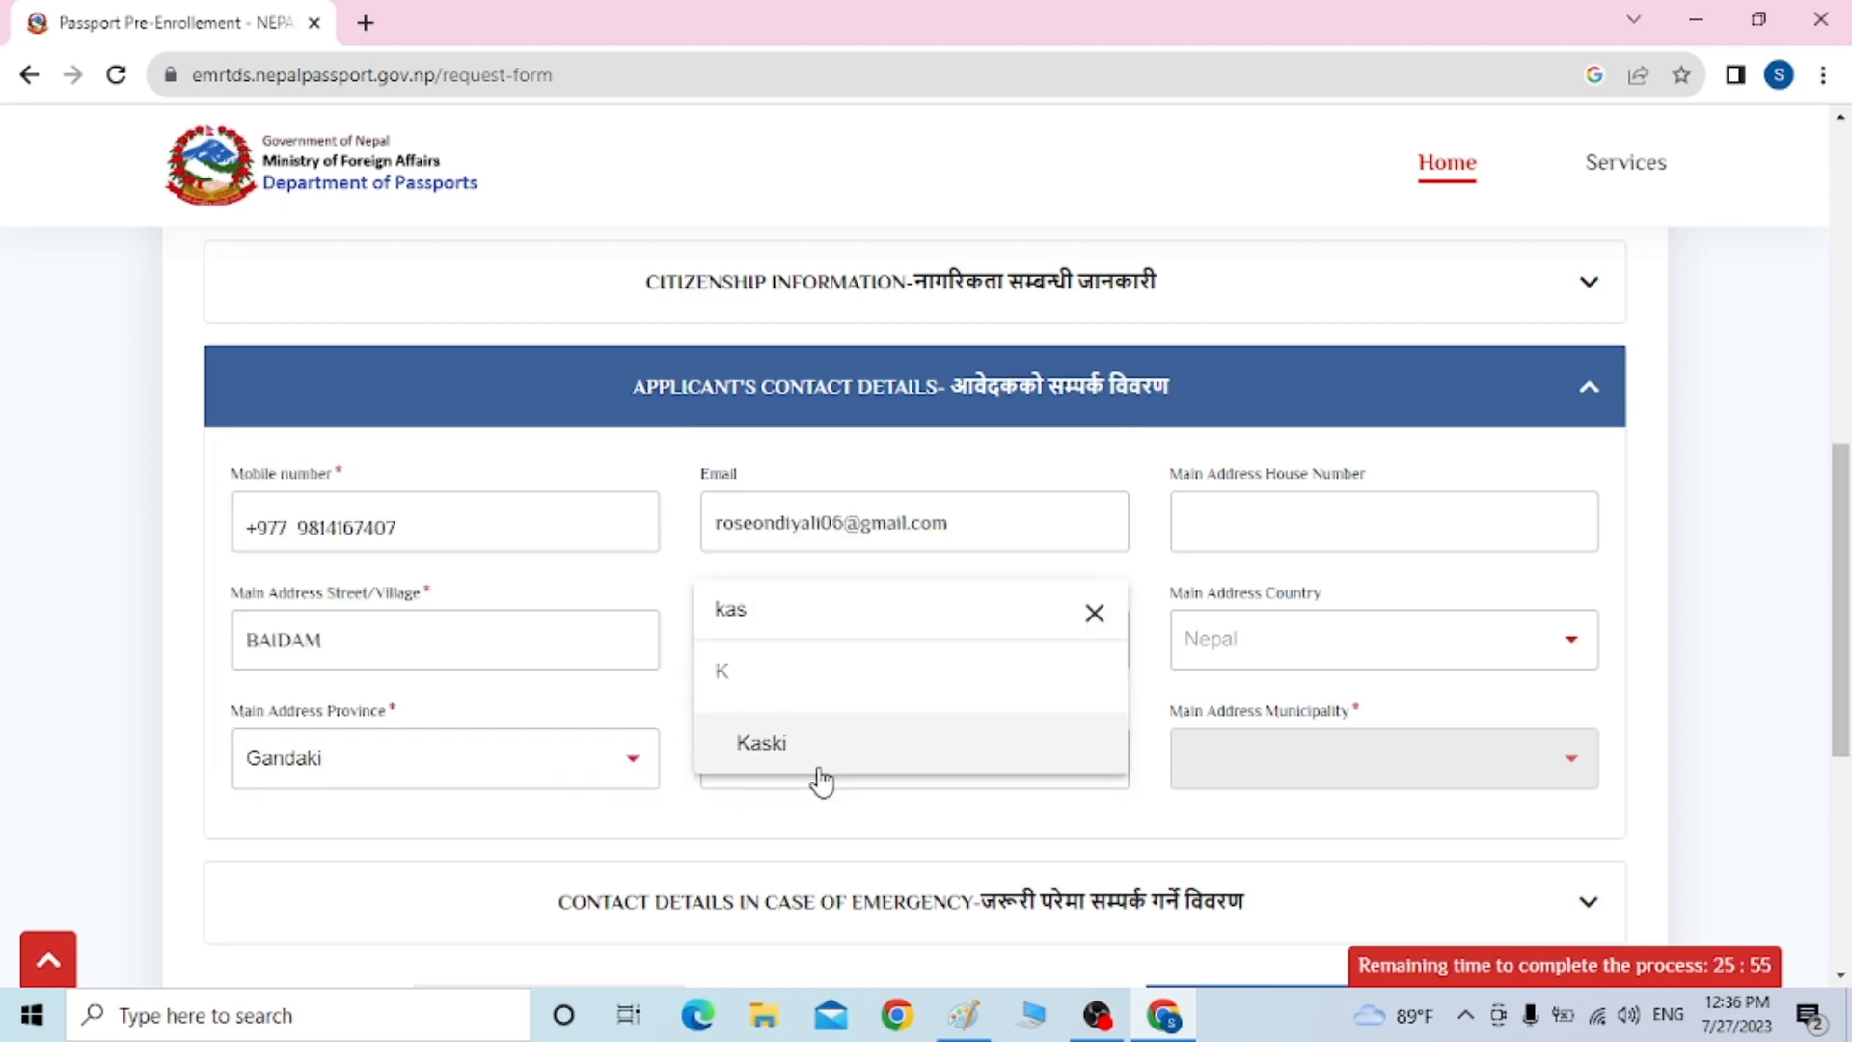
{"action": "left_click", "coordinate": [823, 762]}
{"action": "left_click", "coordinate": [1323, 762]}
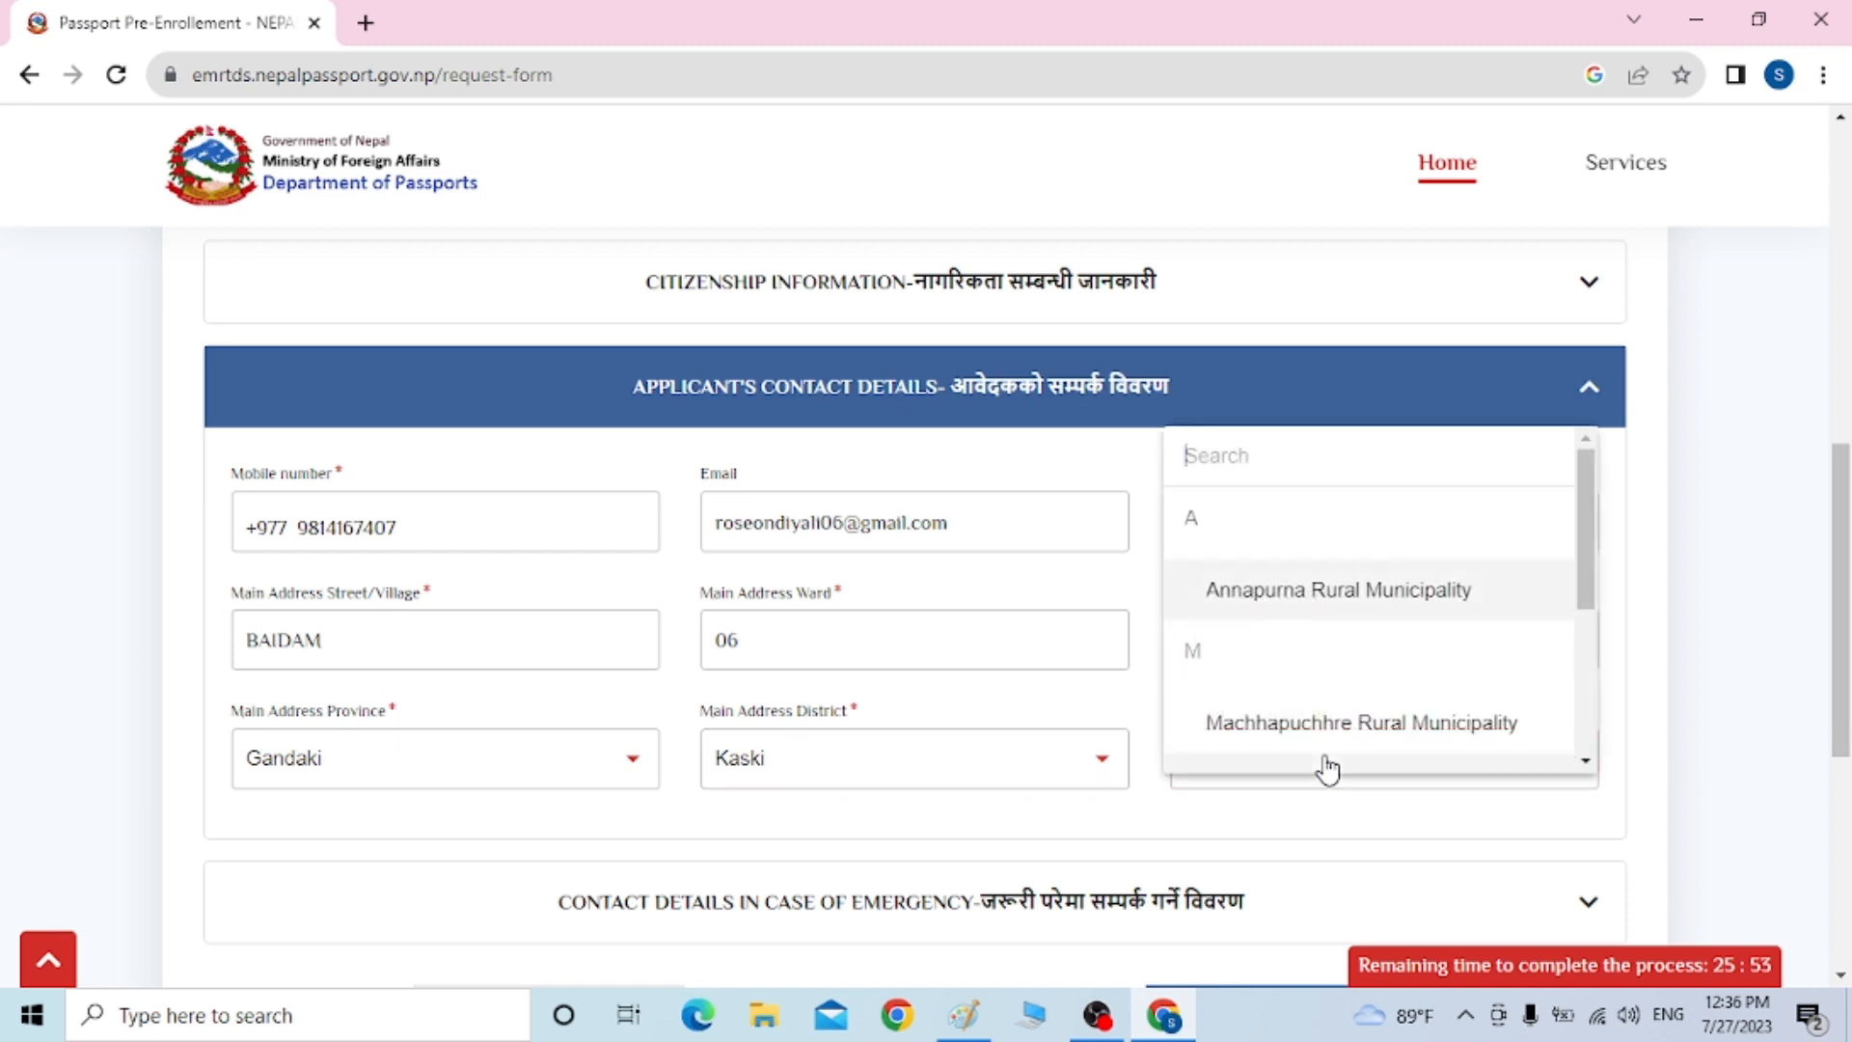
{"action": "left_click_drag", "start_coordinate": [1597, 538], "coordinate": [1604, 691]}
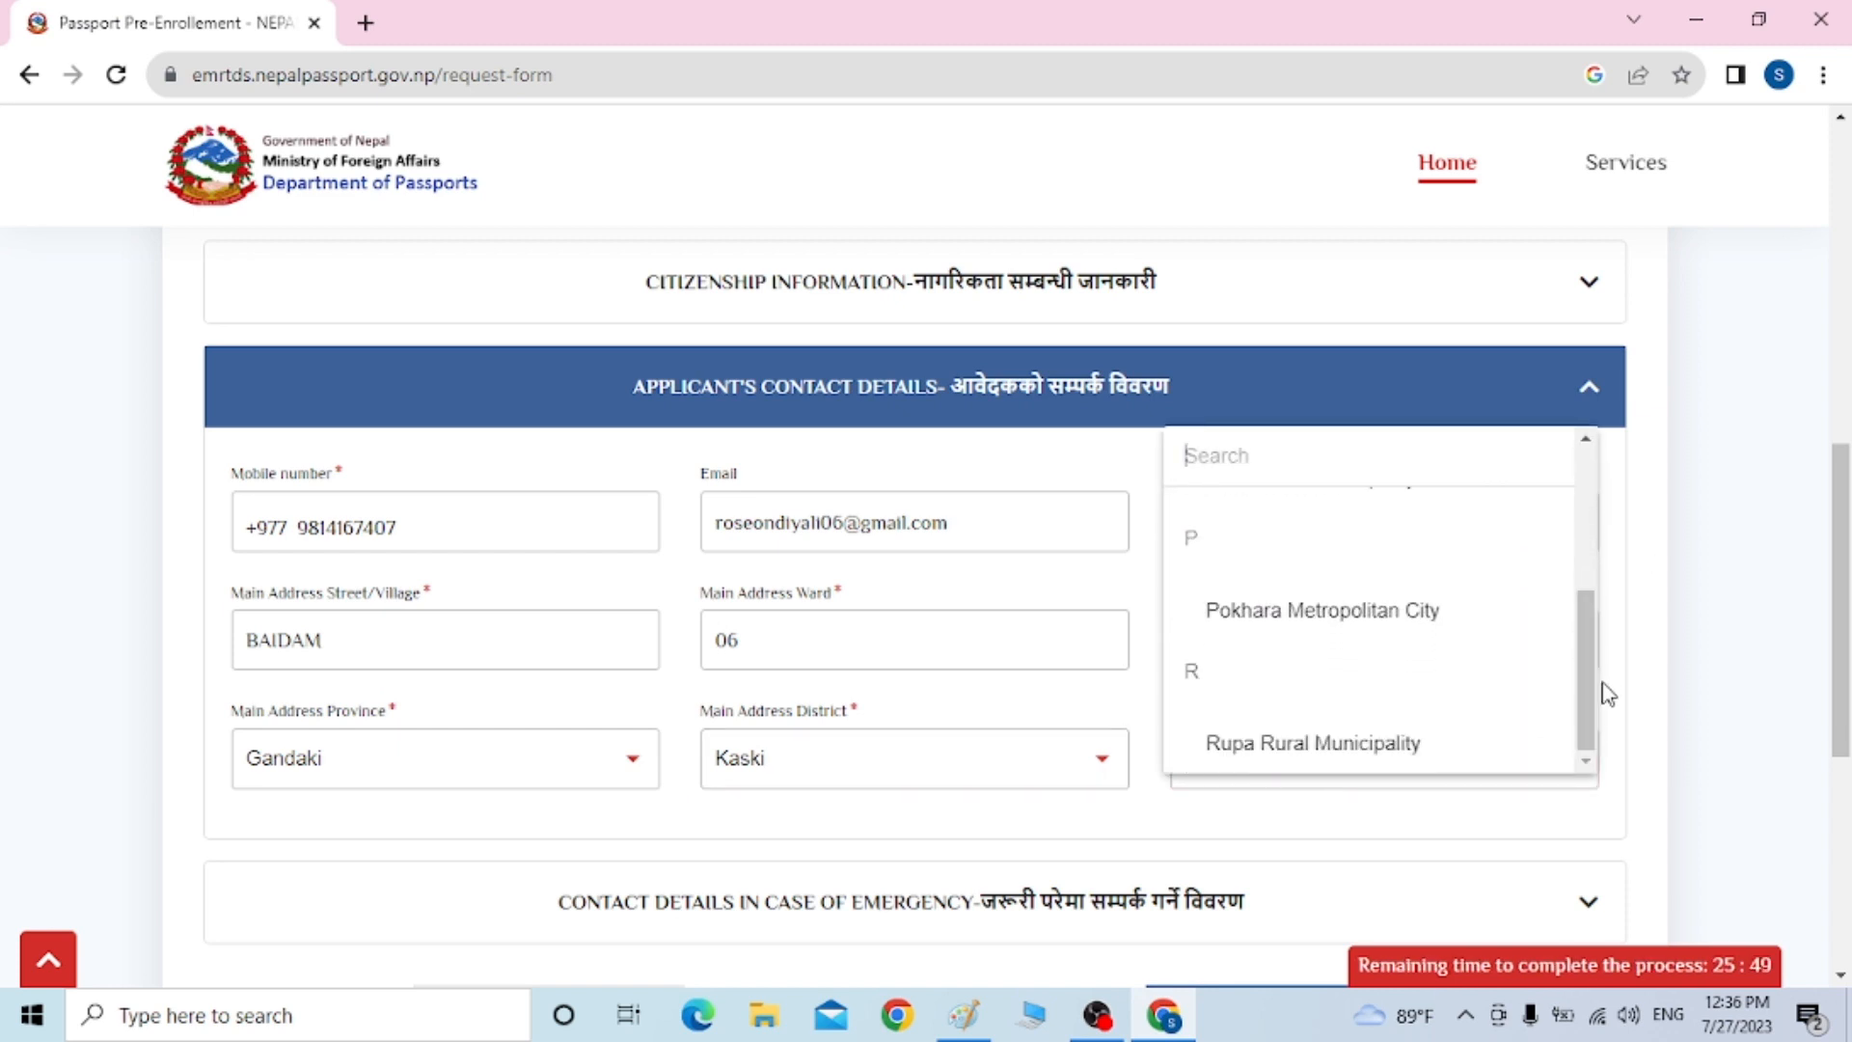
{"action": "left_click", "coordinate": [1459, 639]}
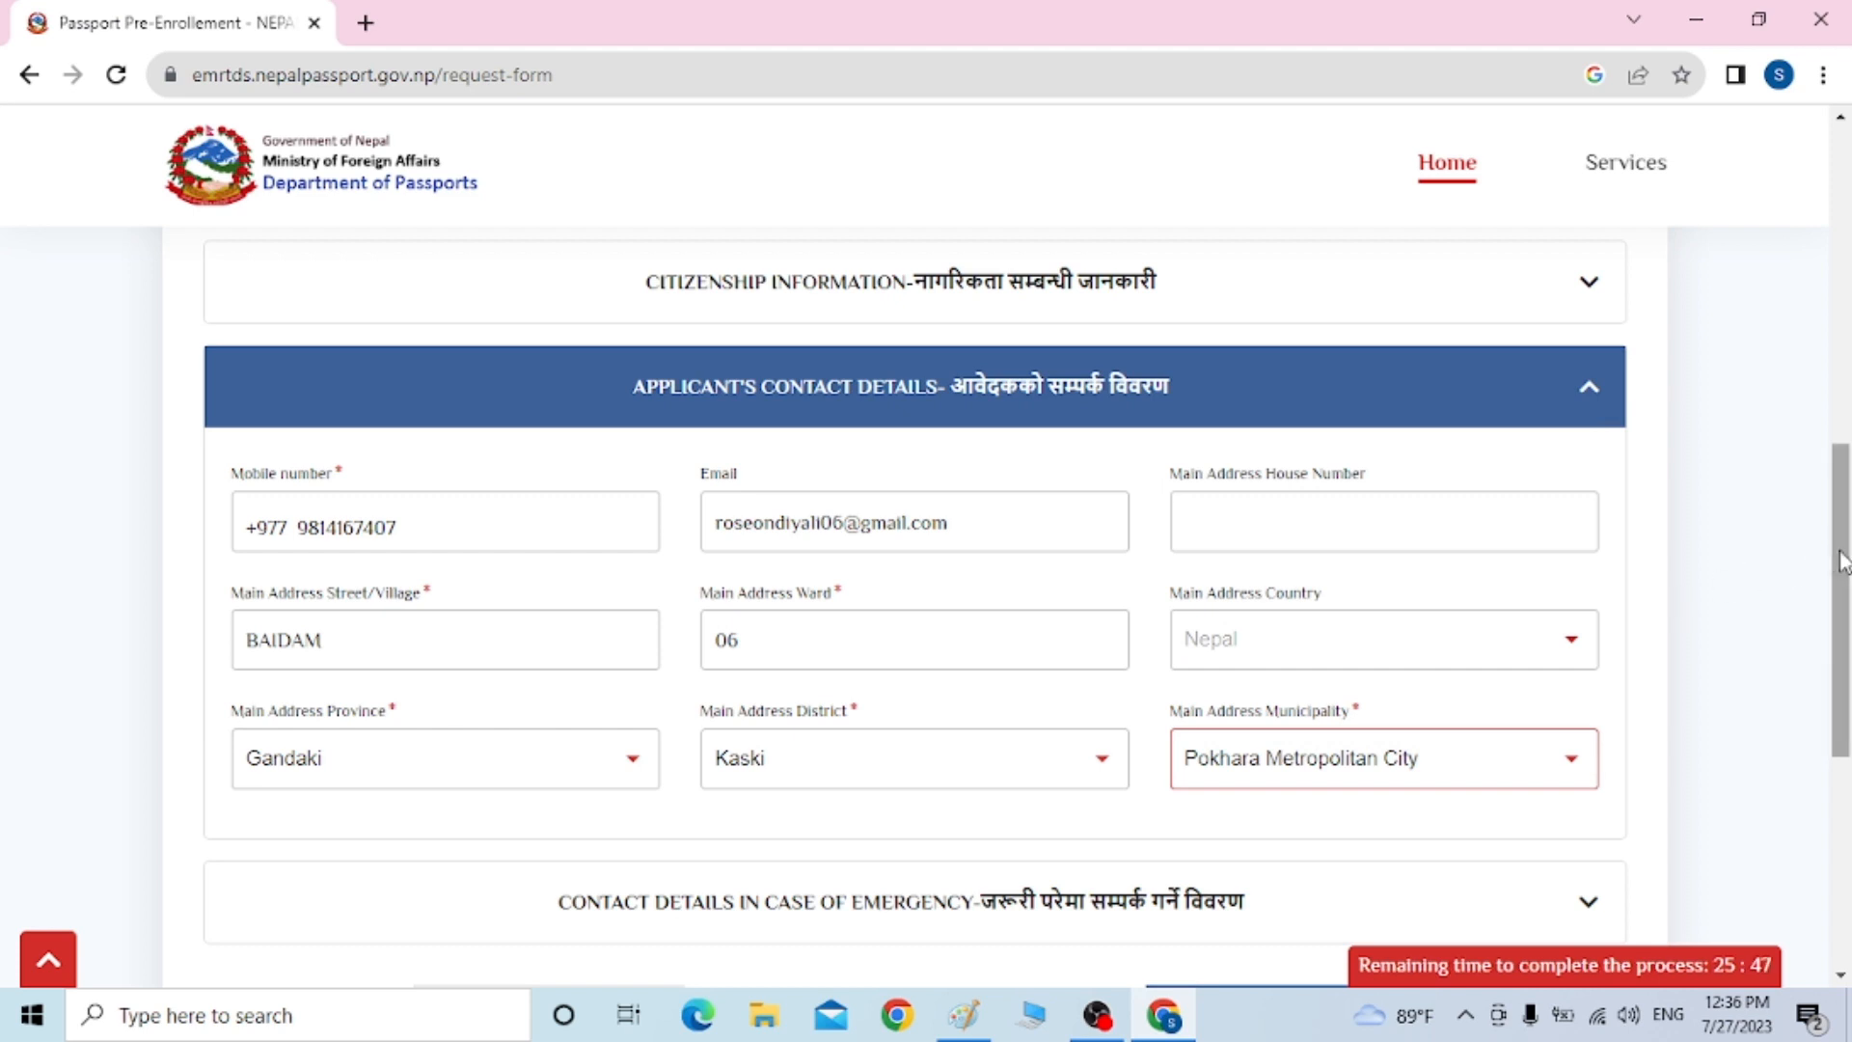
{"action": "left_click_drag", "start_coordinate": [1826, 564], "coordinate": [1844, 644]}
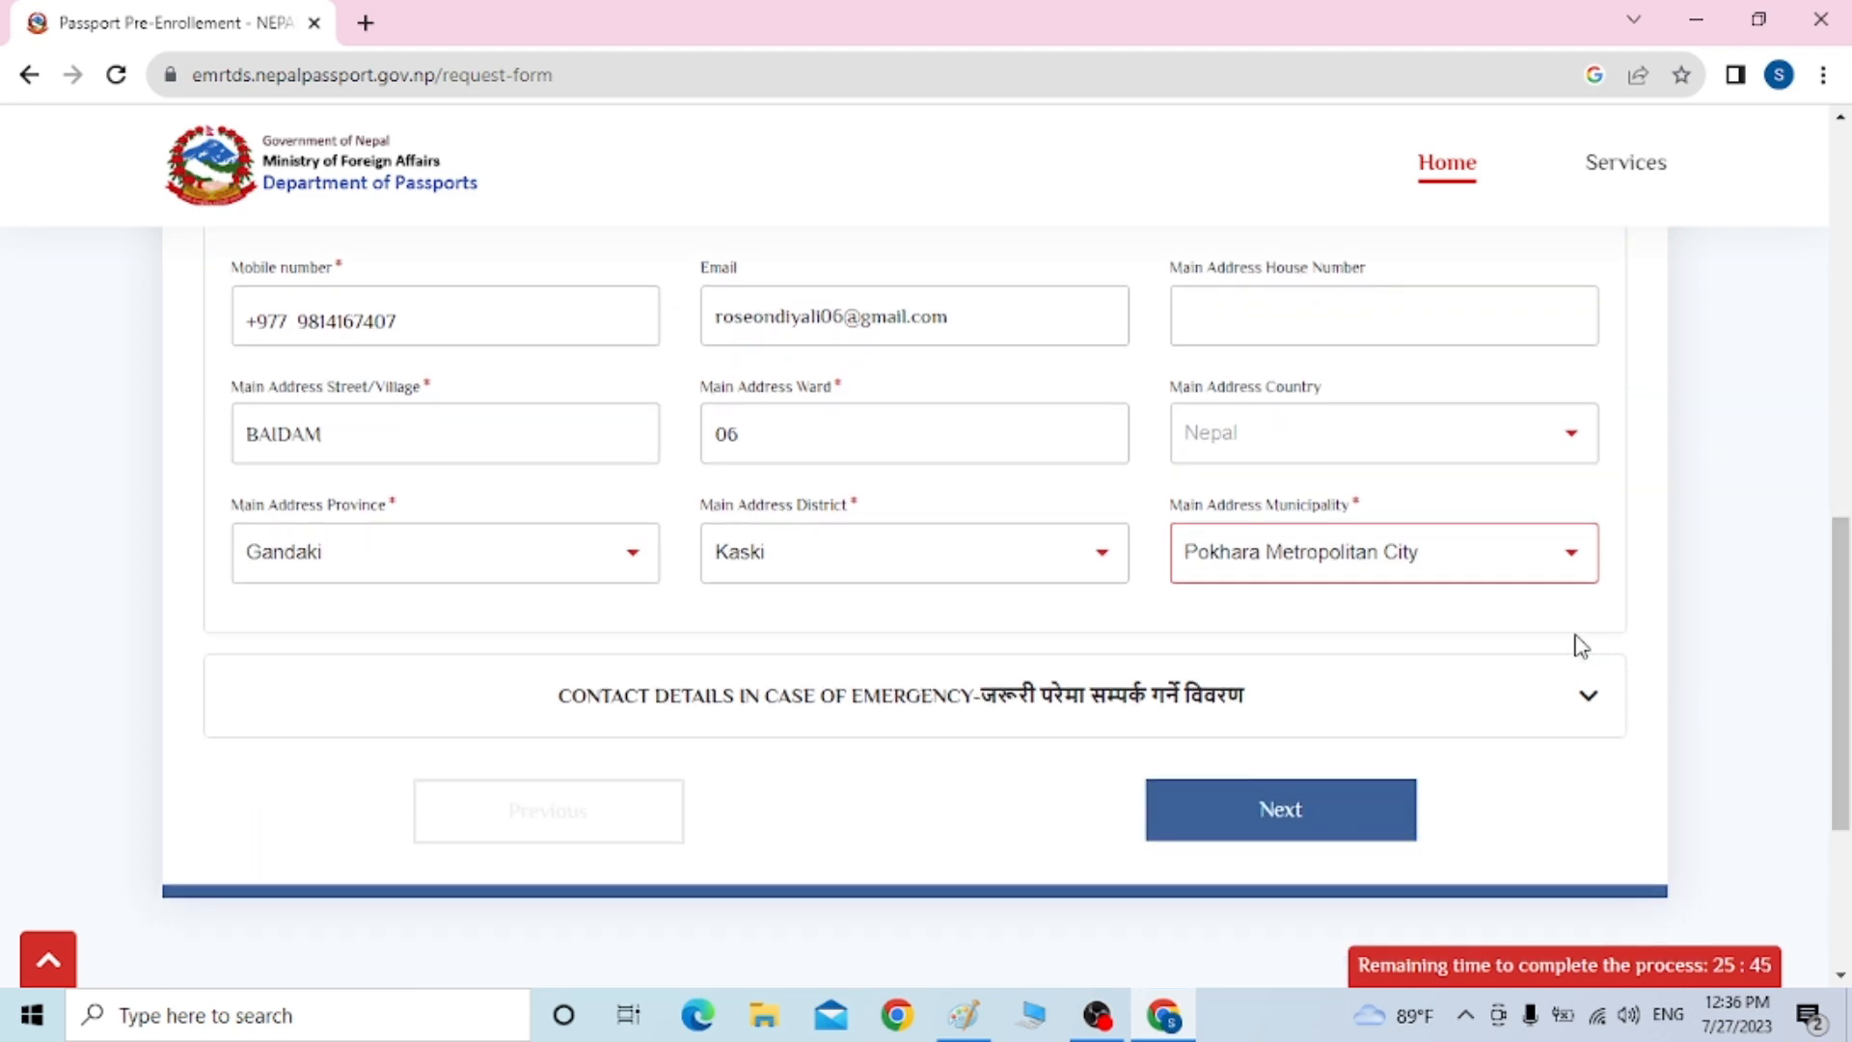
Expand the emergency contact section and enter the contact's surname, first name, street and ward number
{"action": "left_click", "coordinate": [1537, 695]}
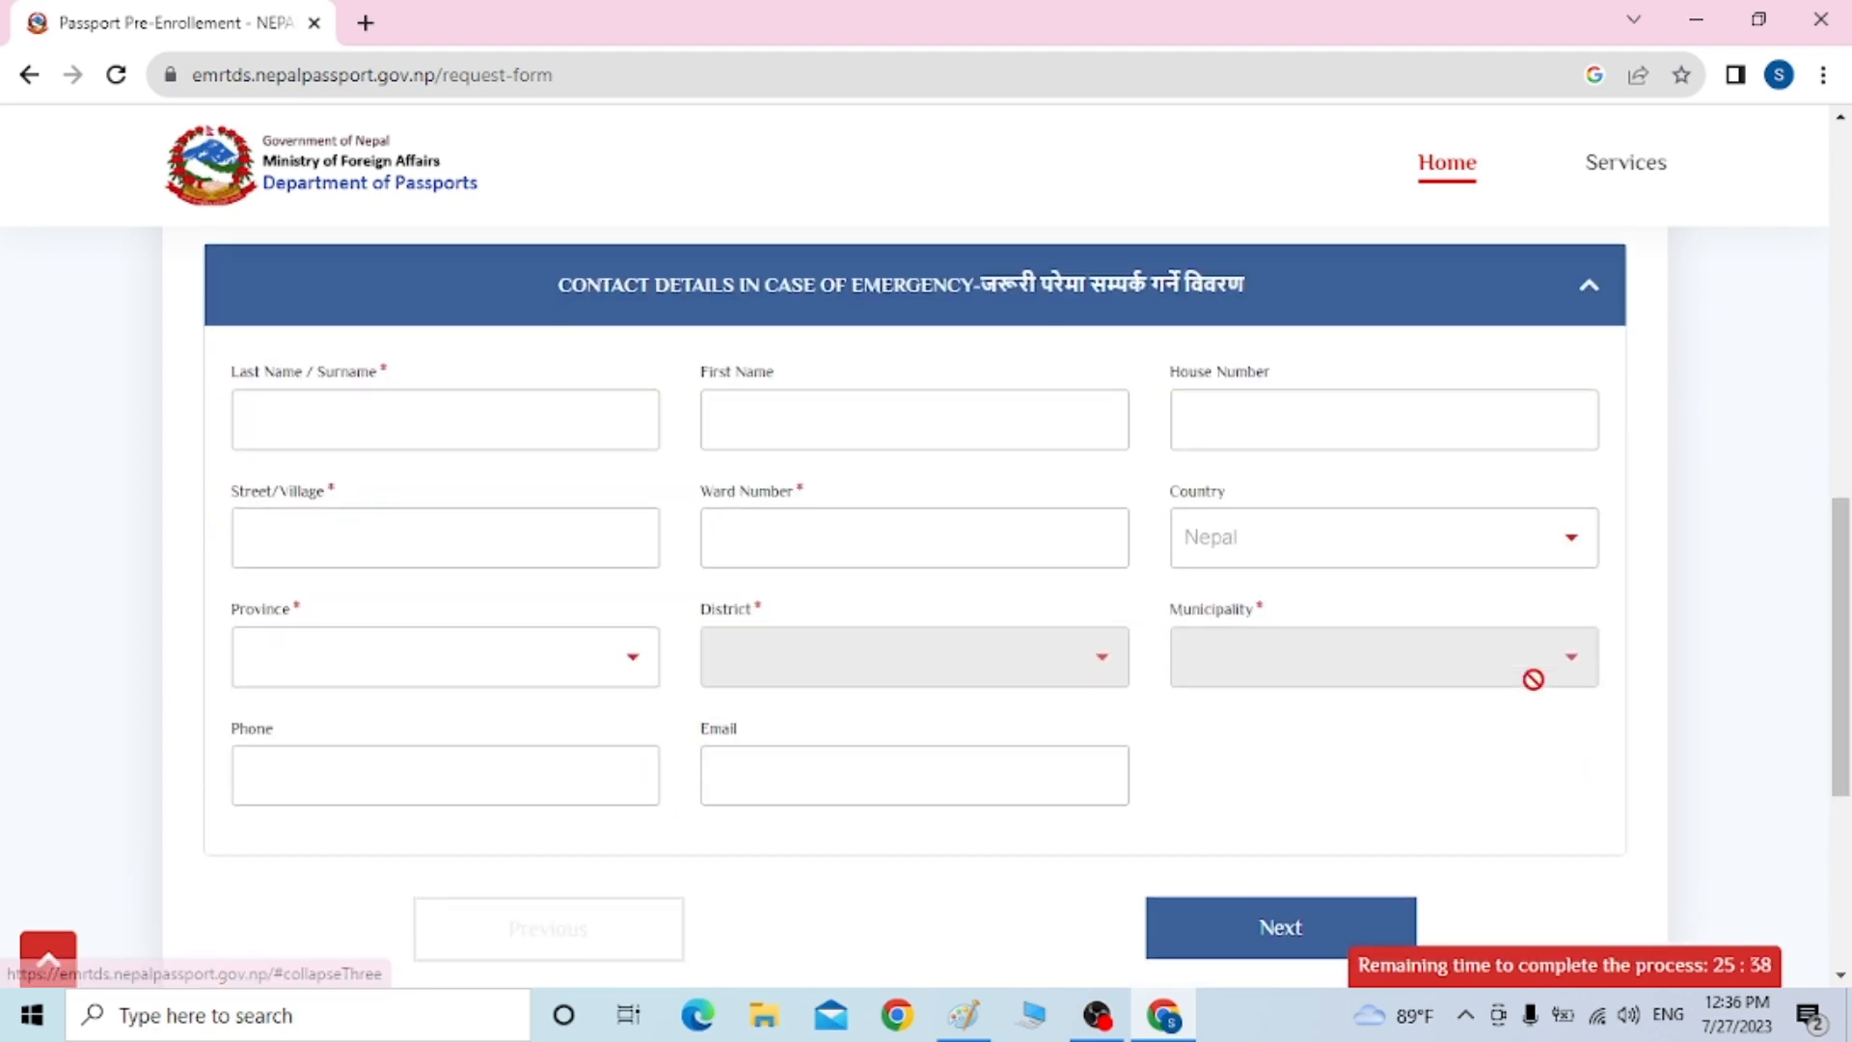
{"action": "left_click", "coordinate": [372, 431]}
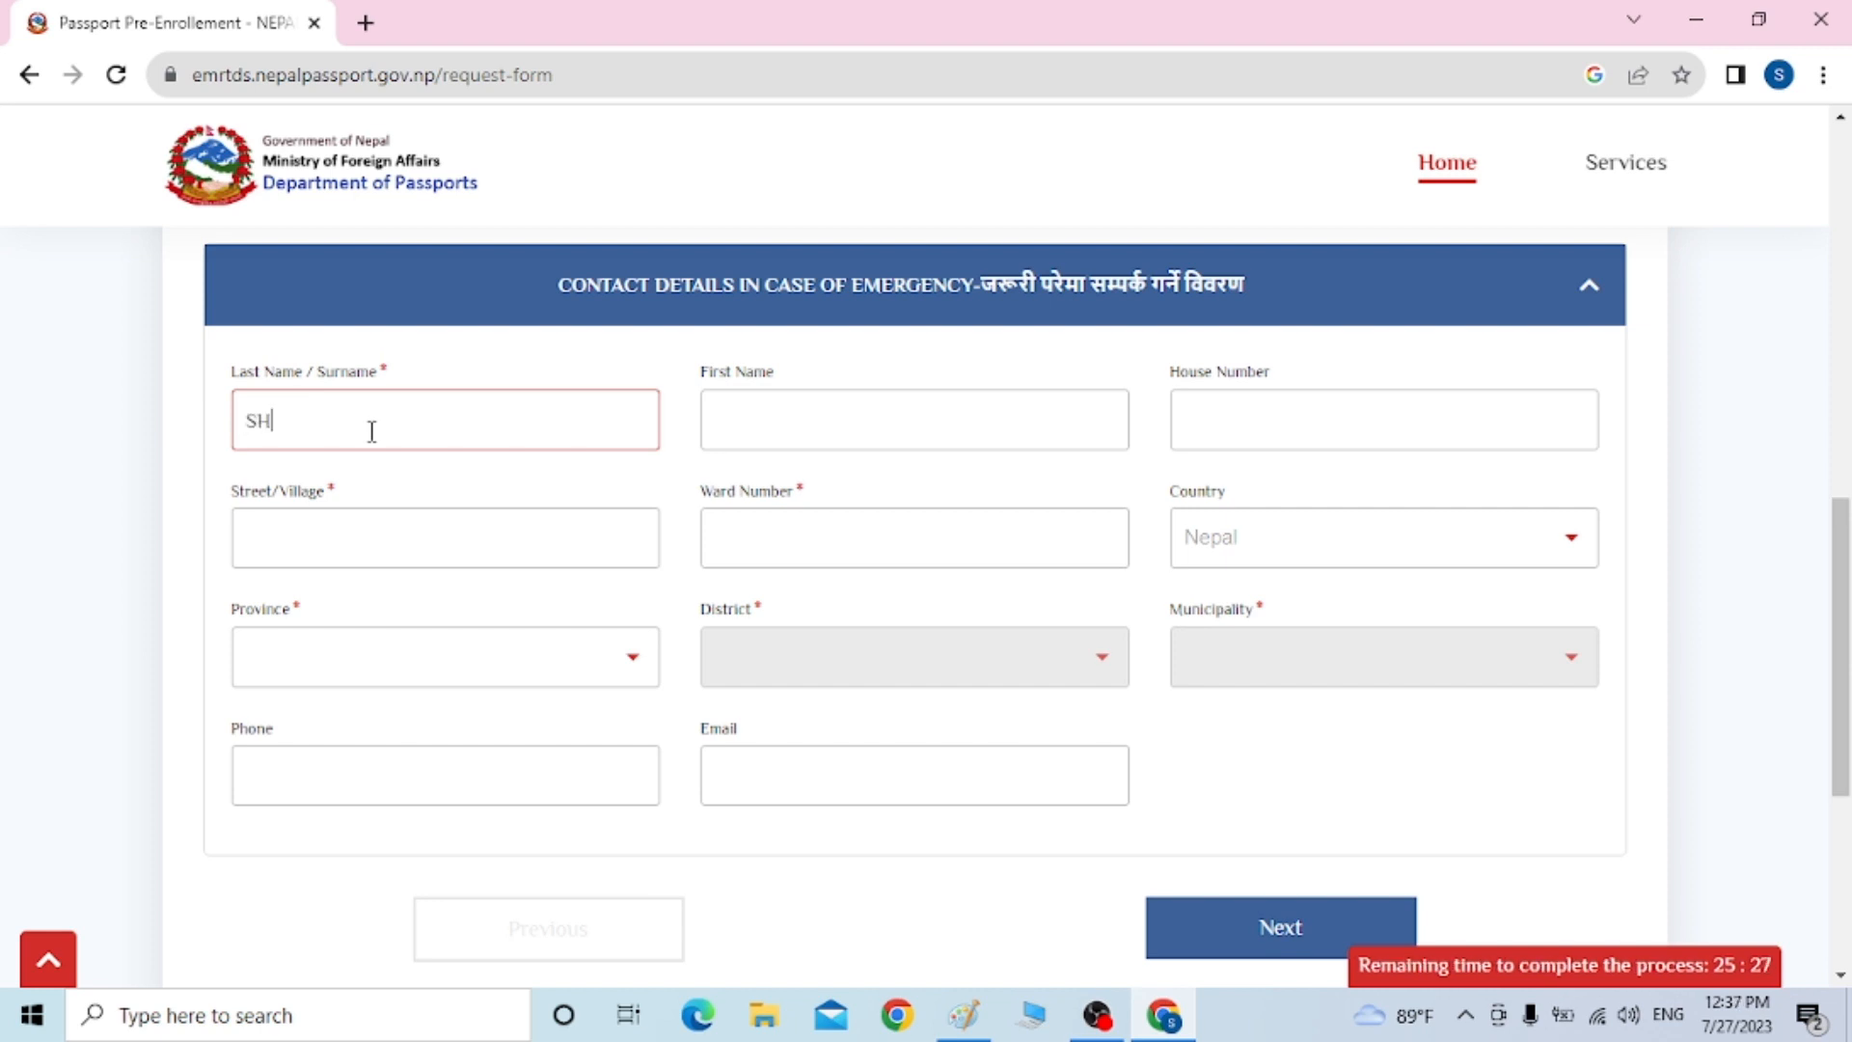
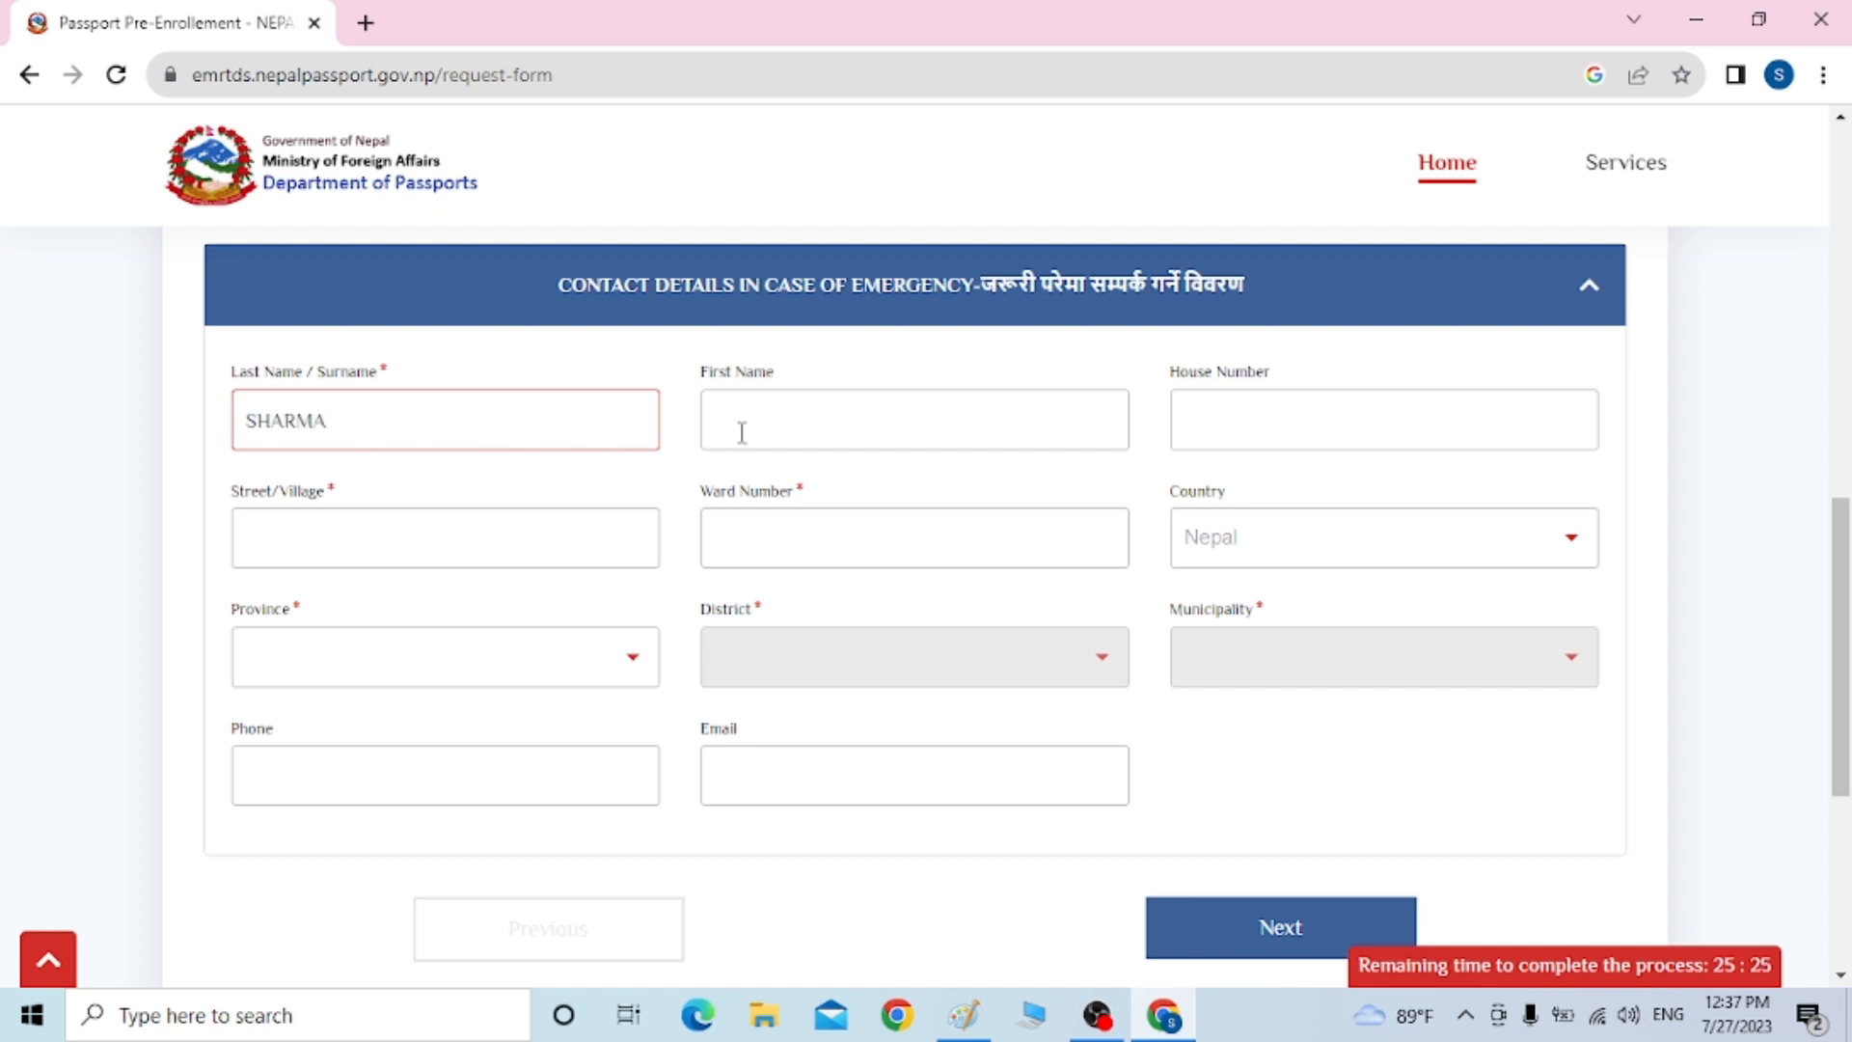
{"action": "left_click", "coordinate": [750, 428]}
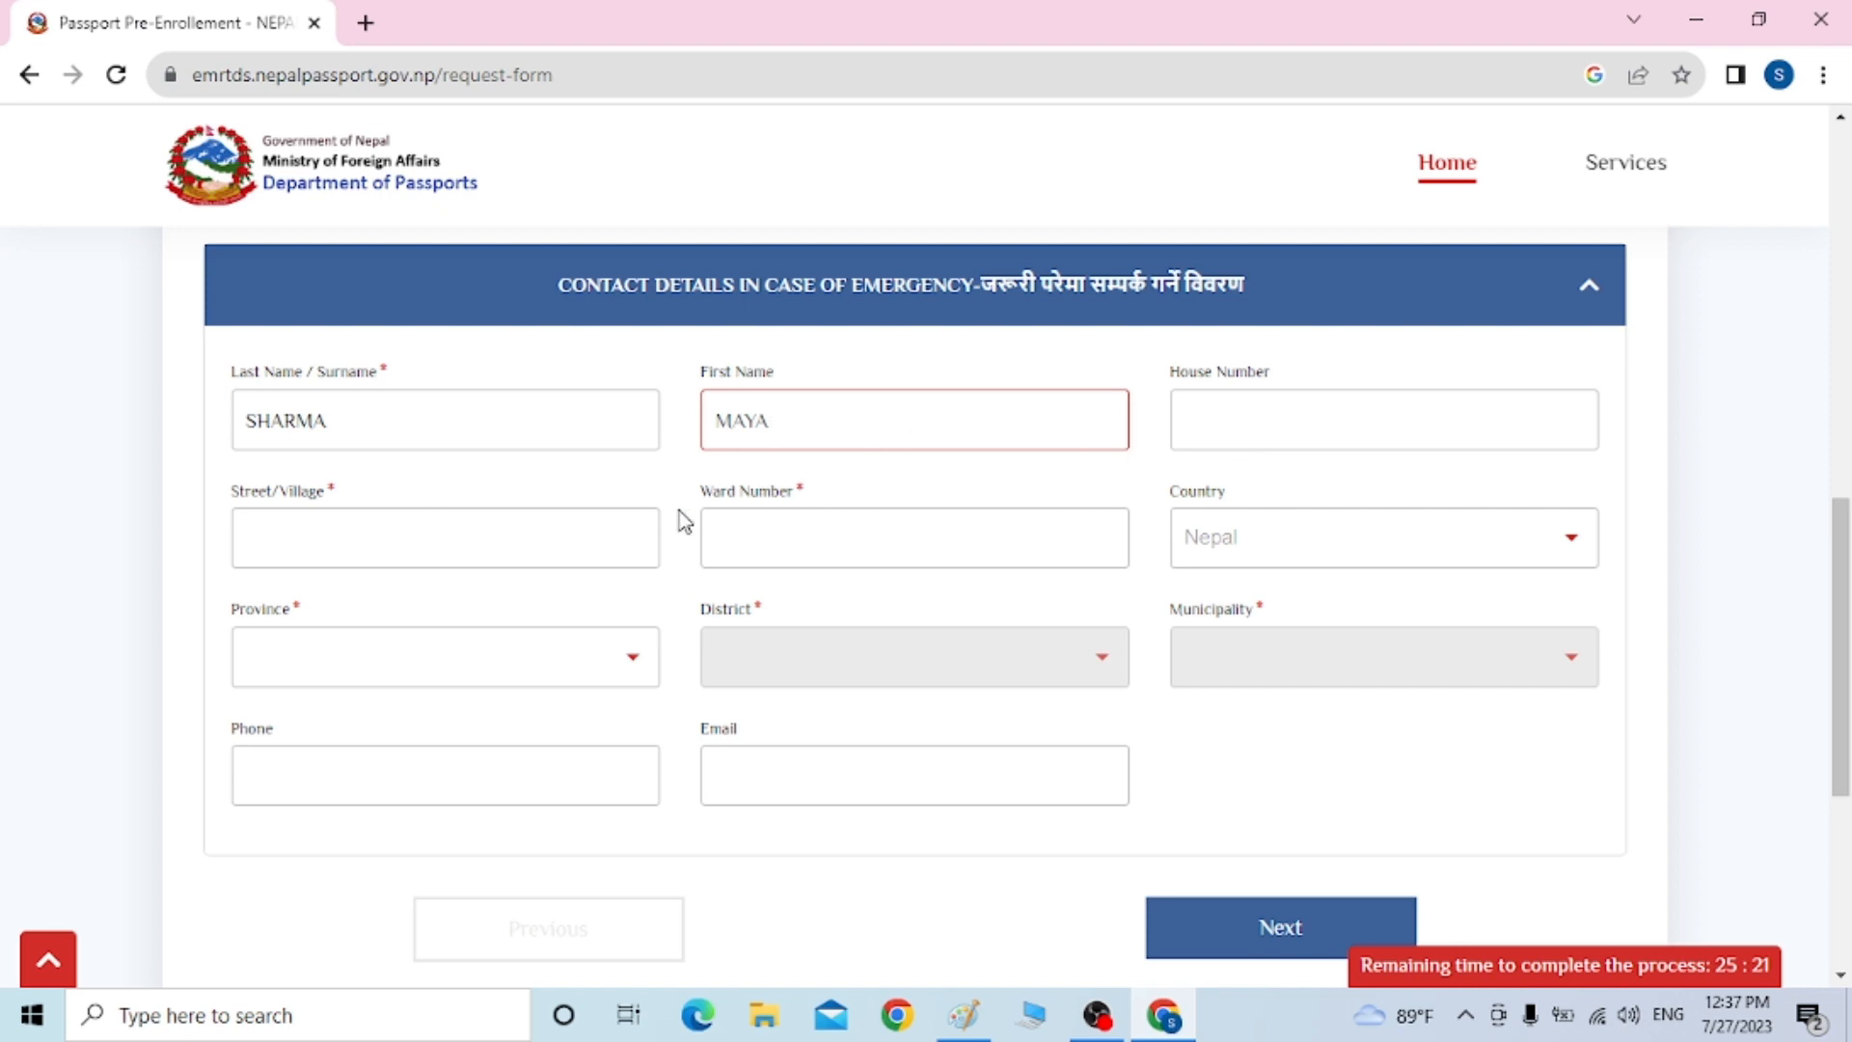
{"action": "left_click", "coordinate": [412, 536]}
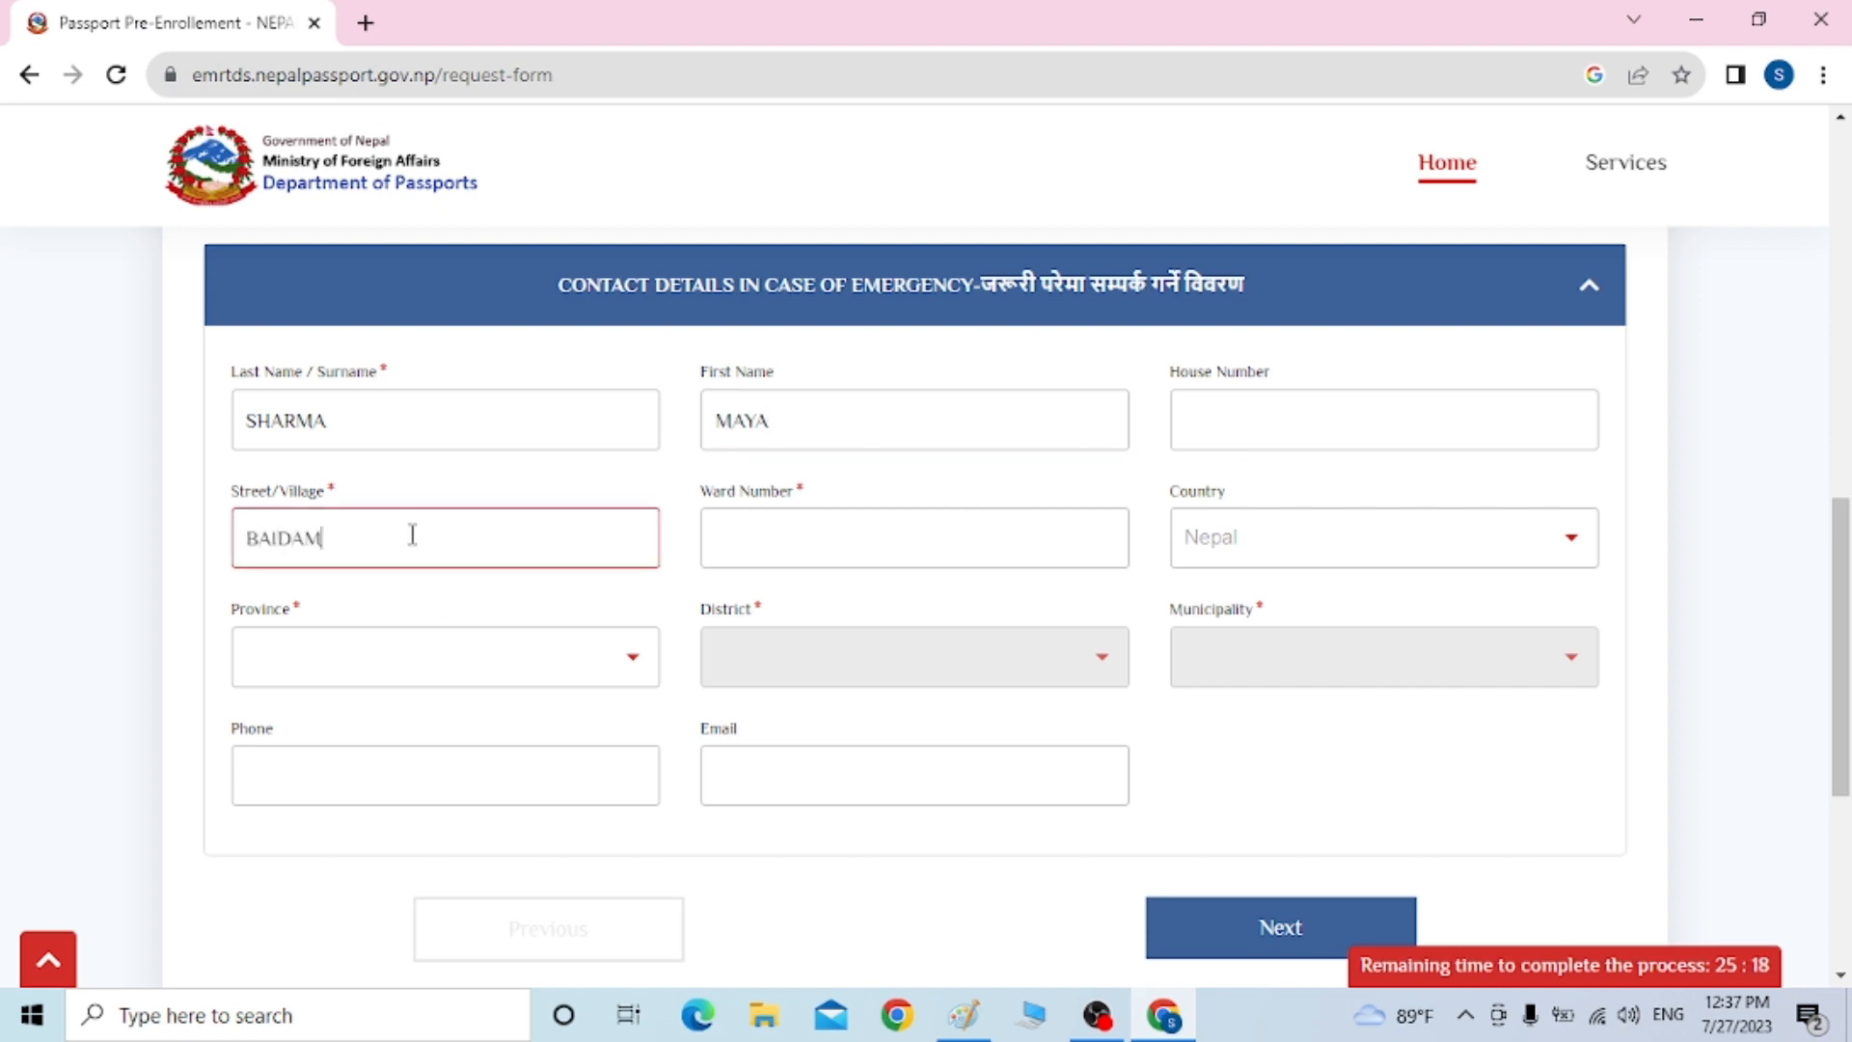
{"action": "left_click", "coordinate": [762, 566]}
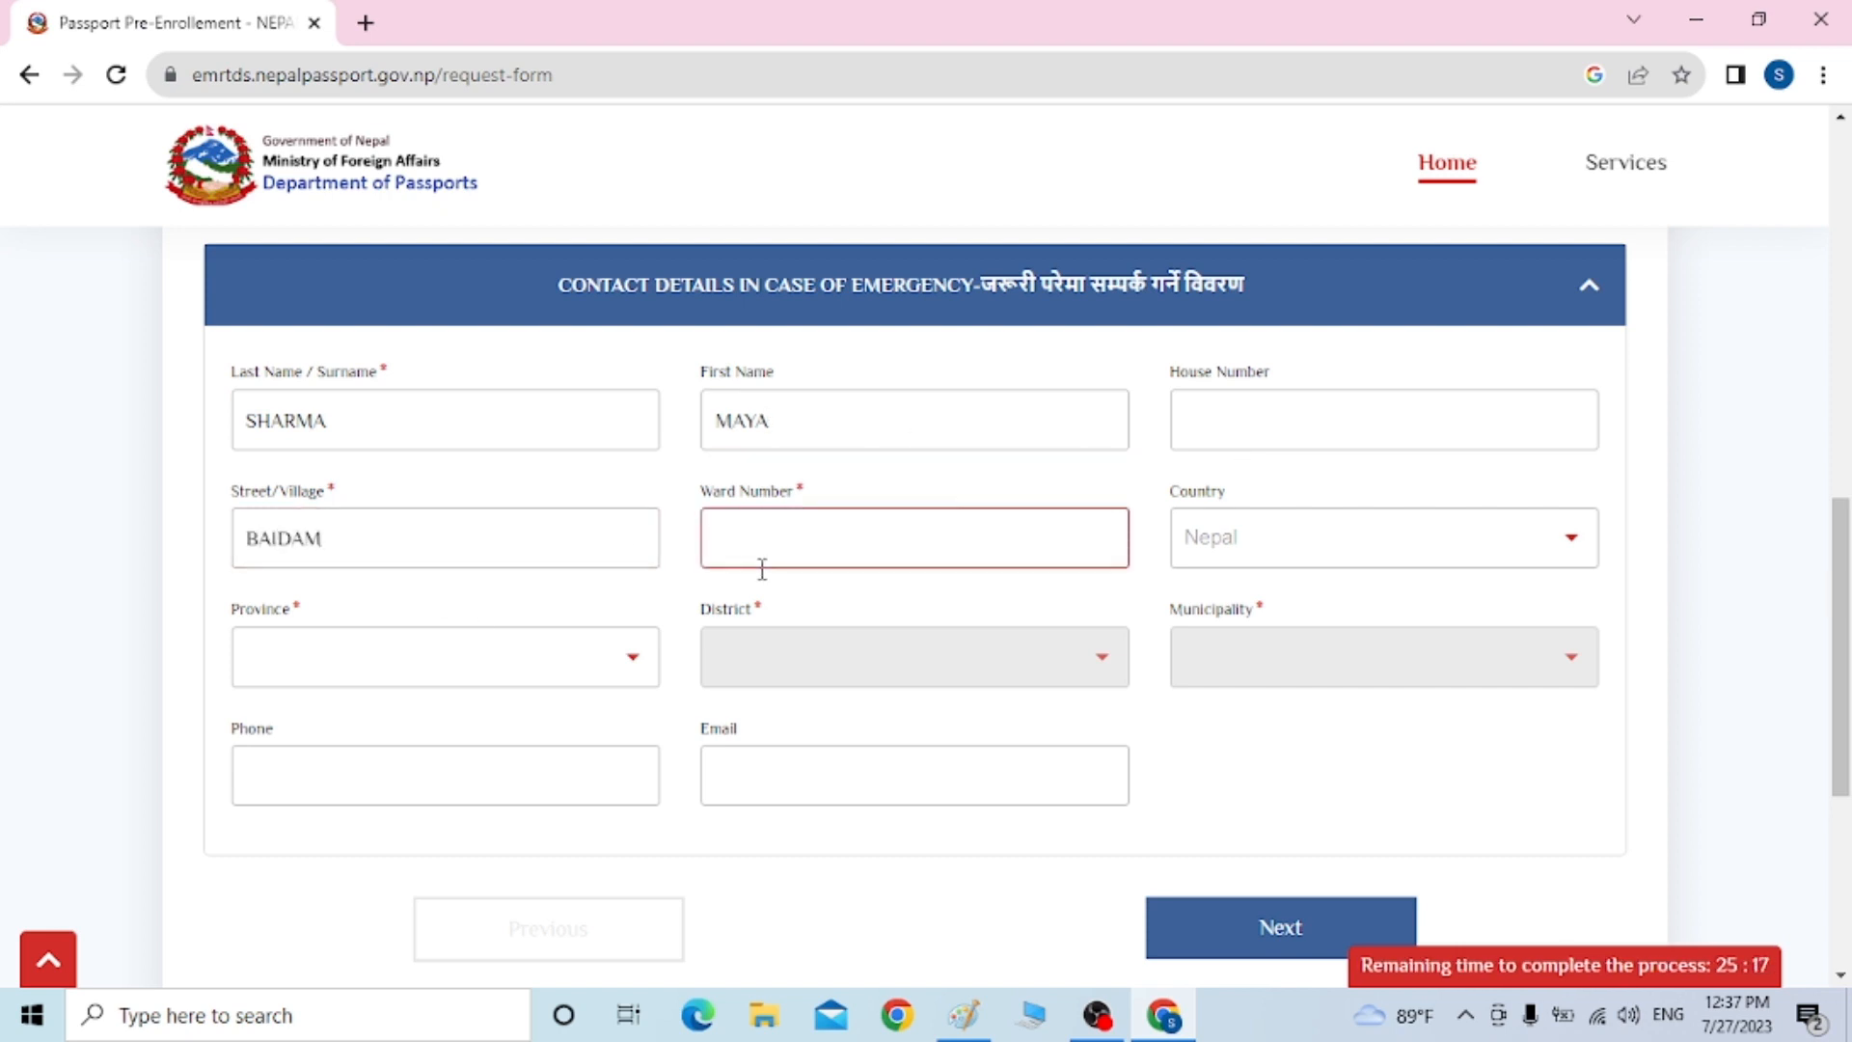
{"action": "type", "text": "06"}
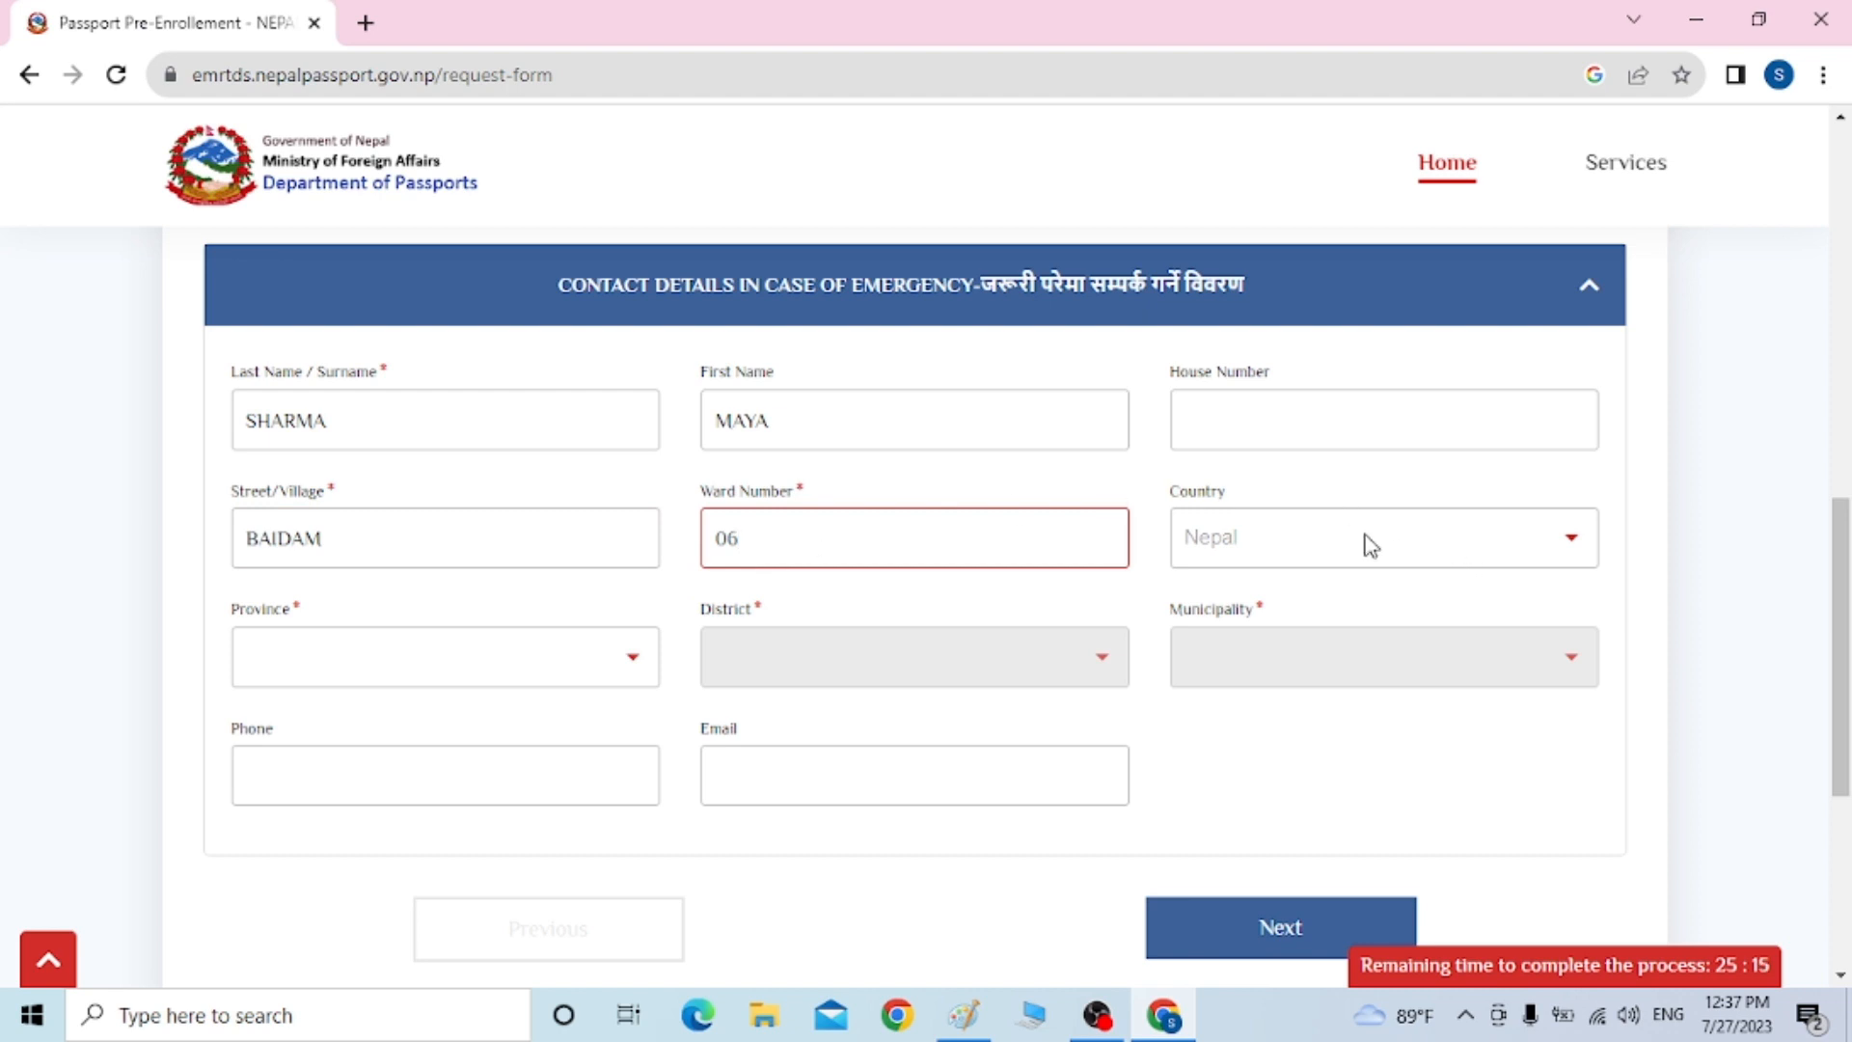
Set the emergency contact's address to Gandaki province, Kaski district, Pokhara Metropolitan City
{"action": "left_click", "coordinate": [415, 662]}
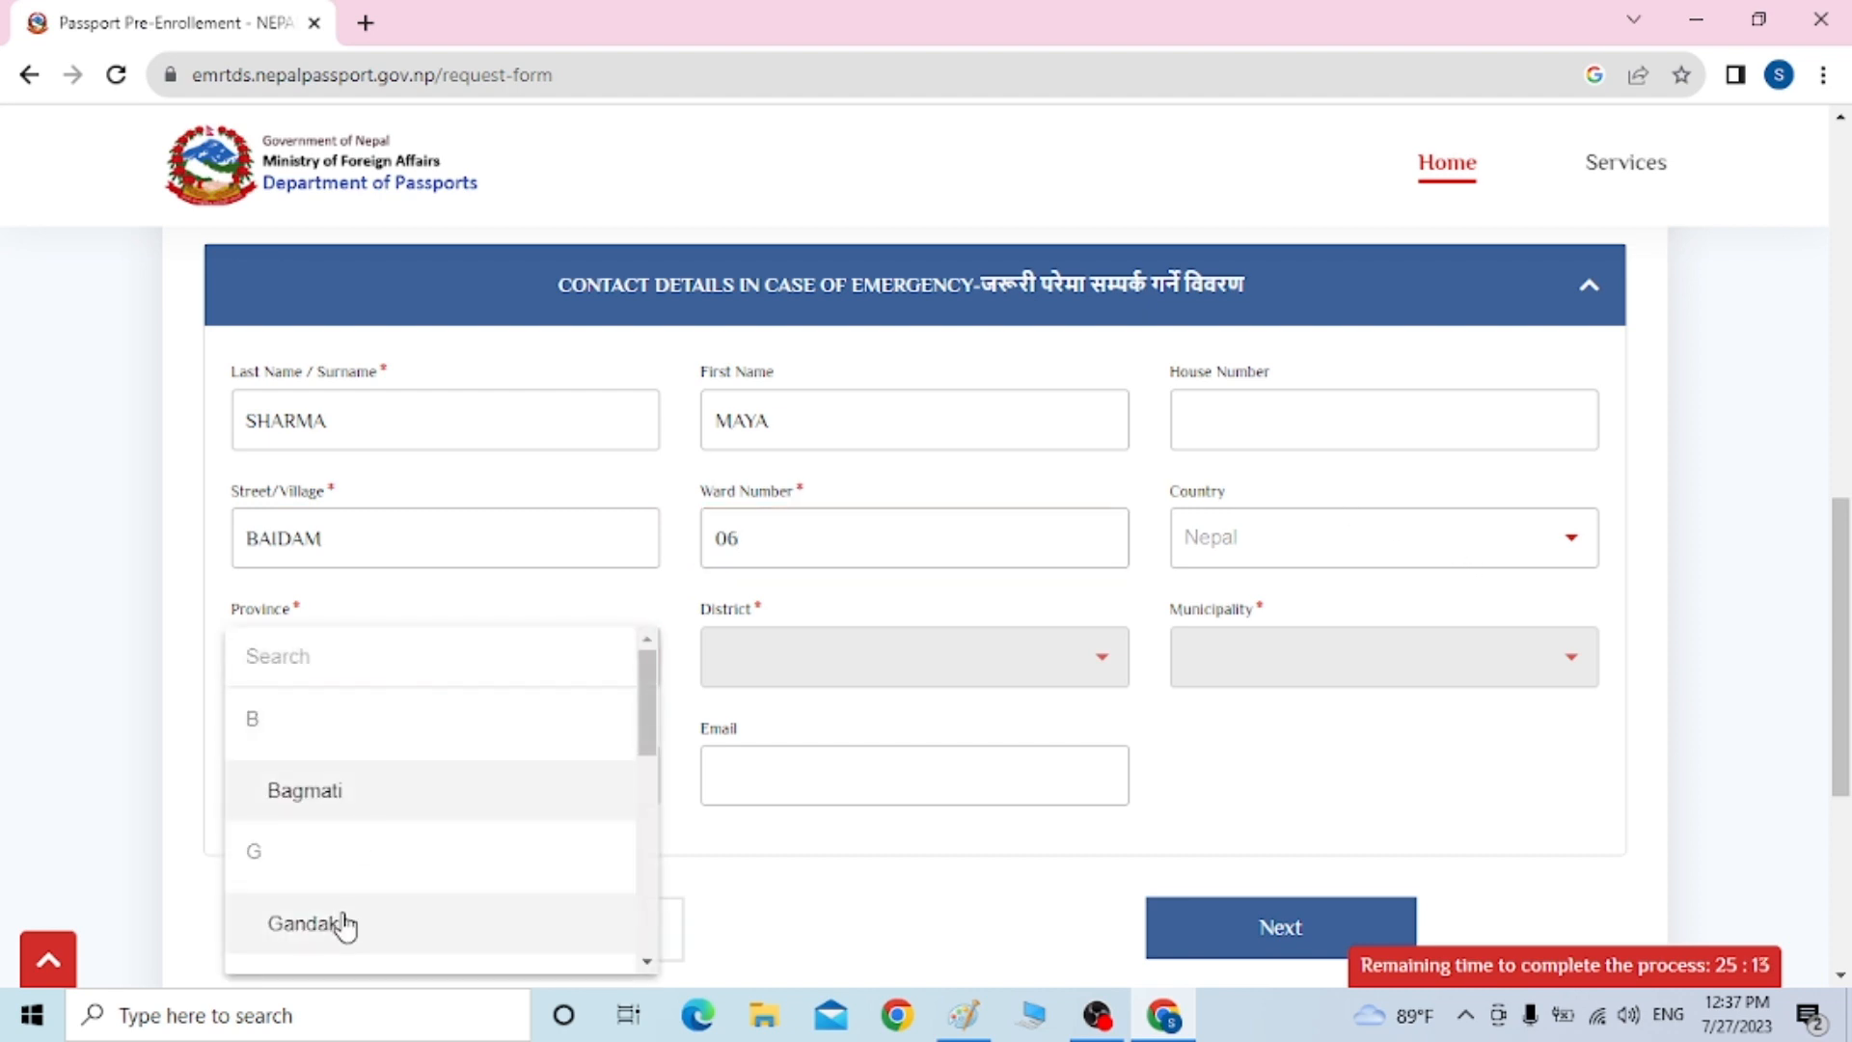
{"action": "left_click", "coordinate": [342, 923]}
{"action": "left_click", "coordinate": [993, 642]}
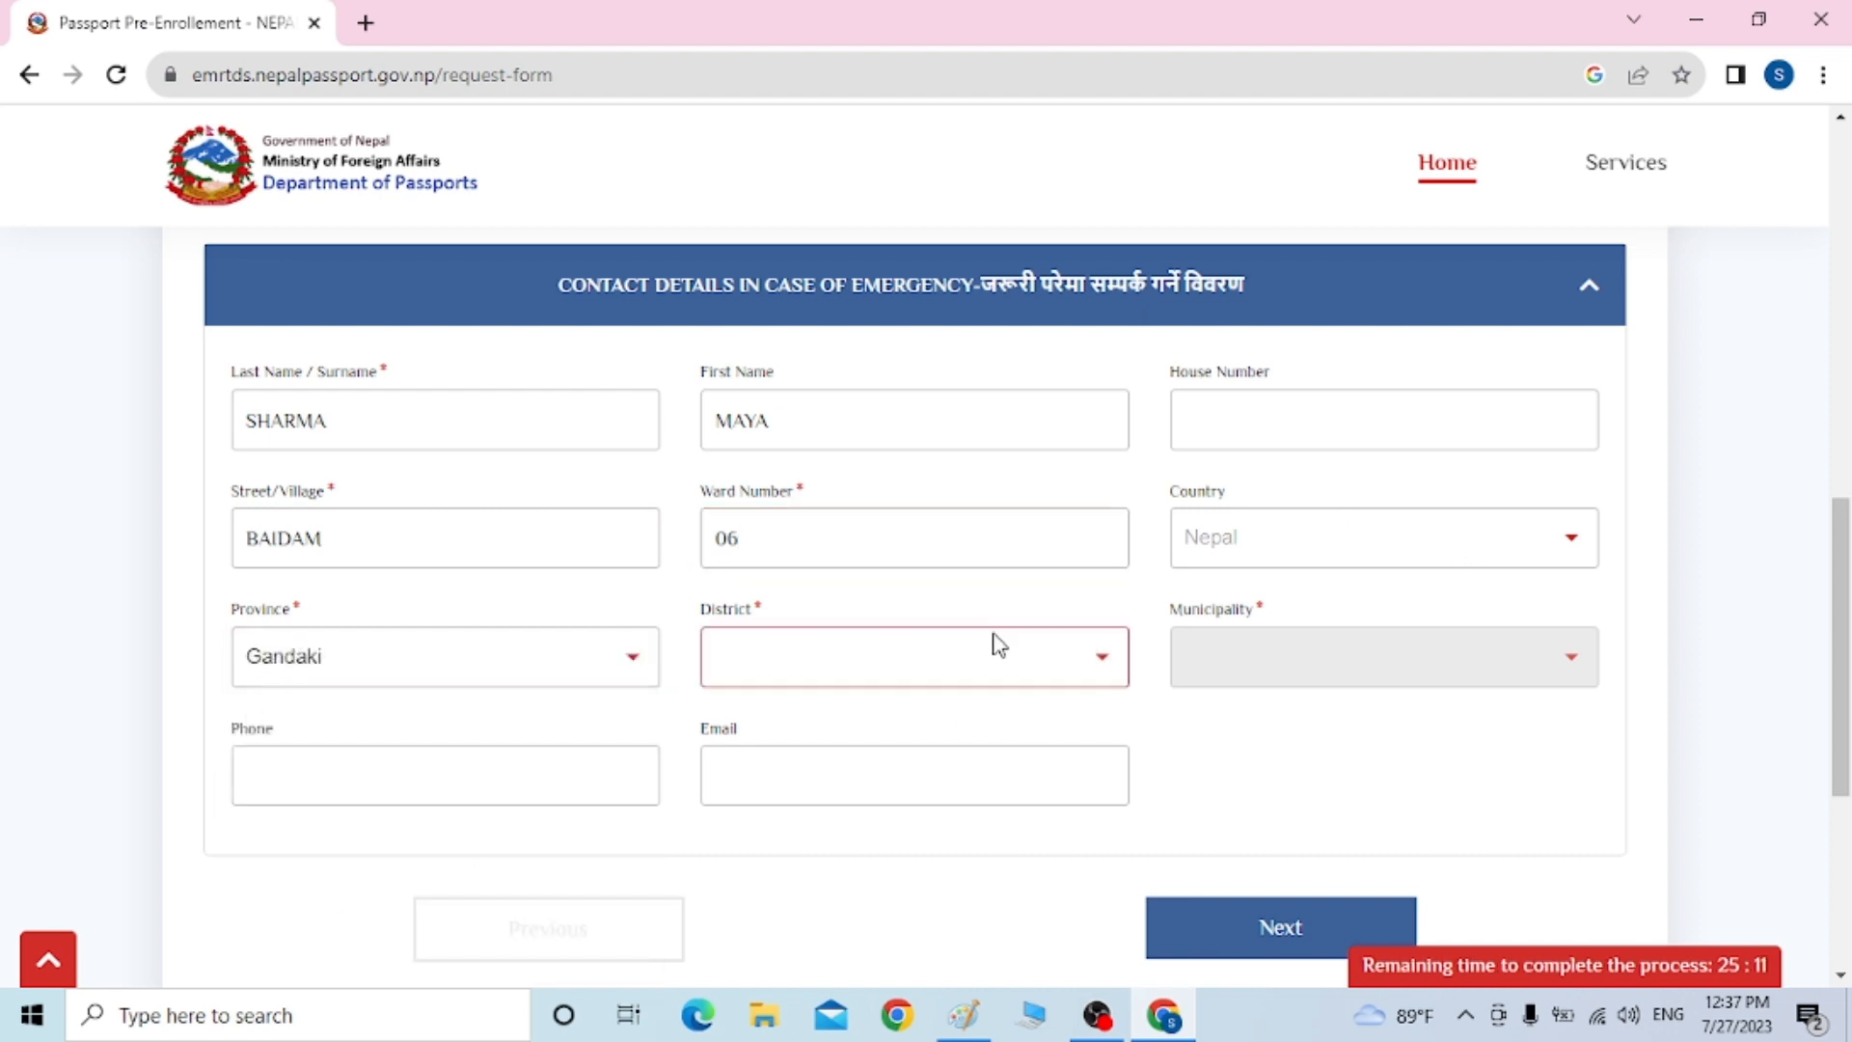
{"action": "left_click", "coordinate": [992, 668]}
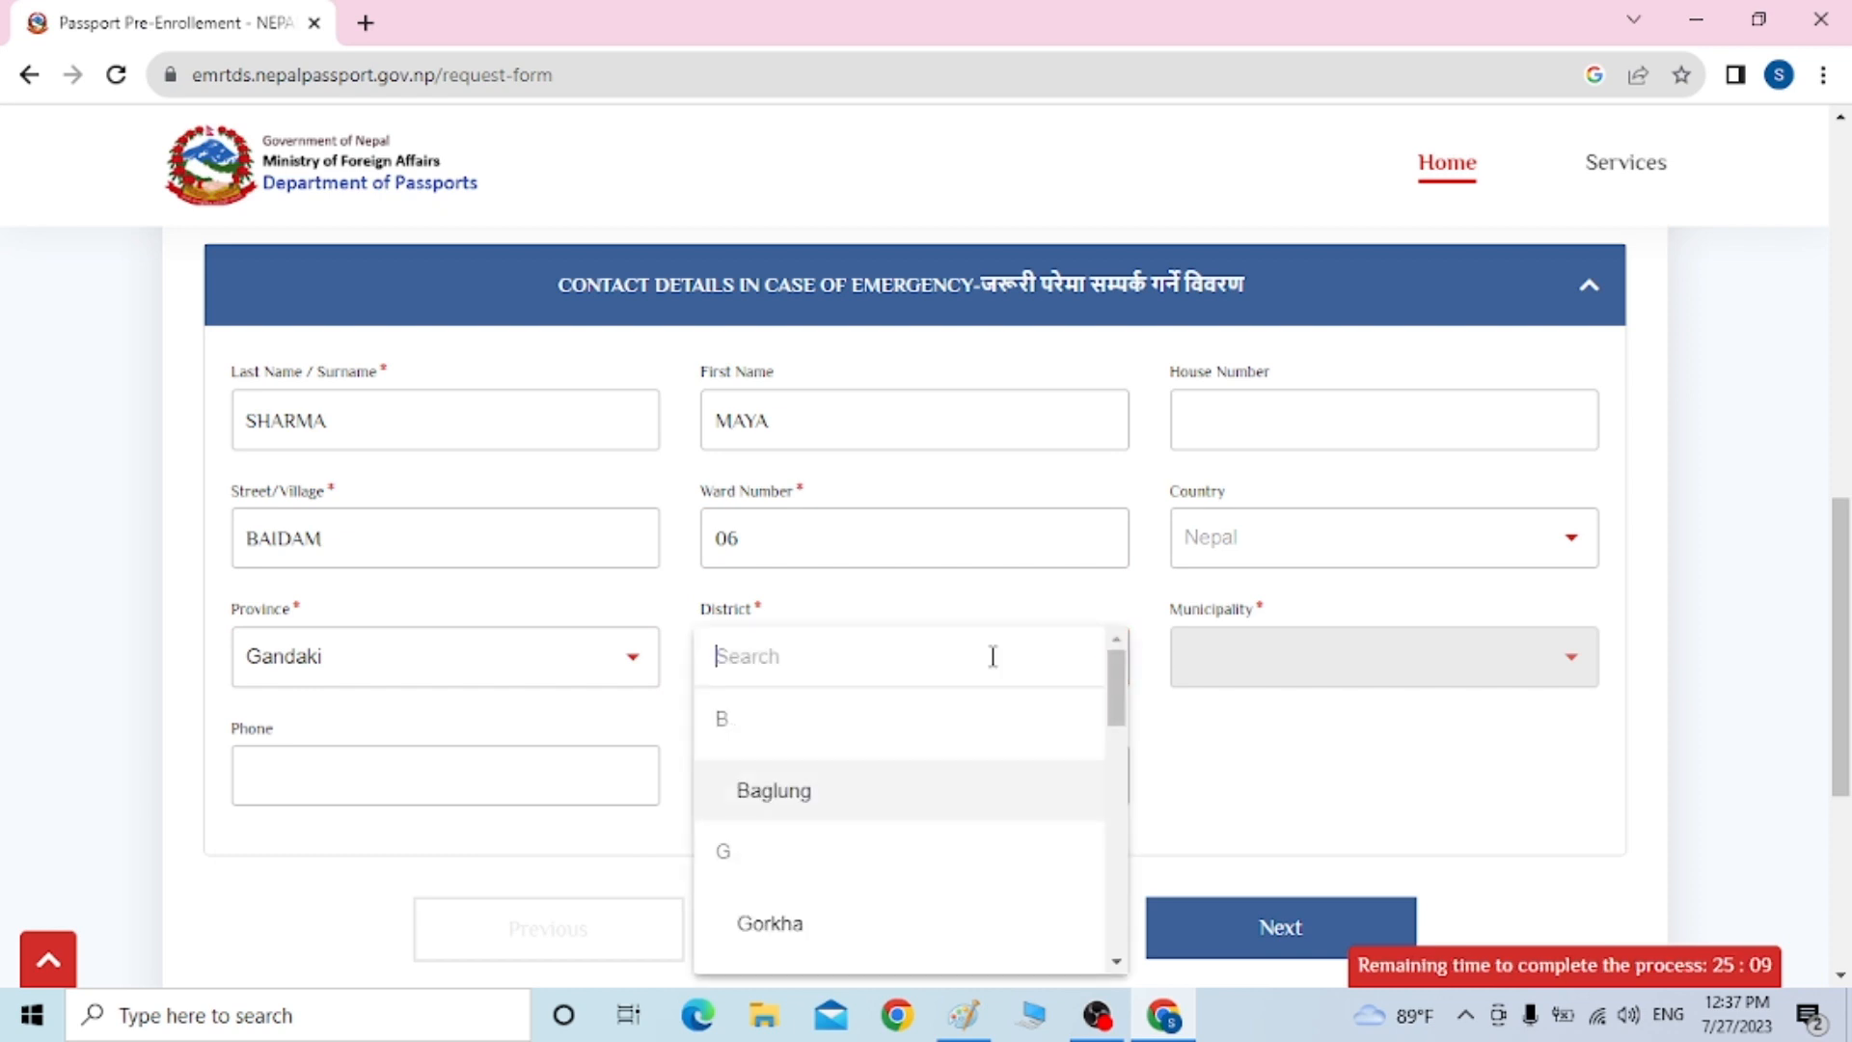
{"action": "type", "text": "kas"}
{"action": "left_click", "coordinate": [941, 810]}
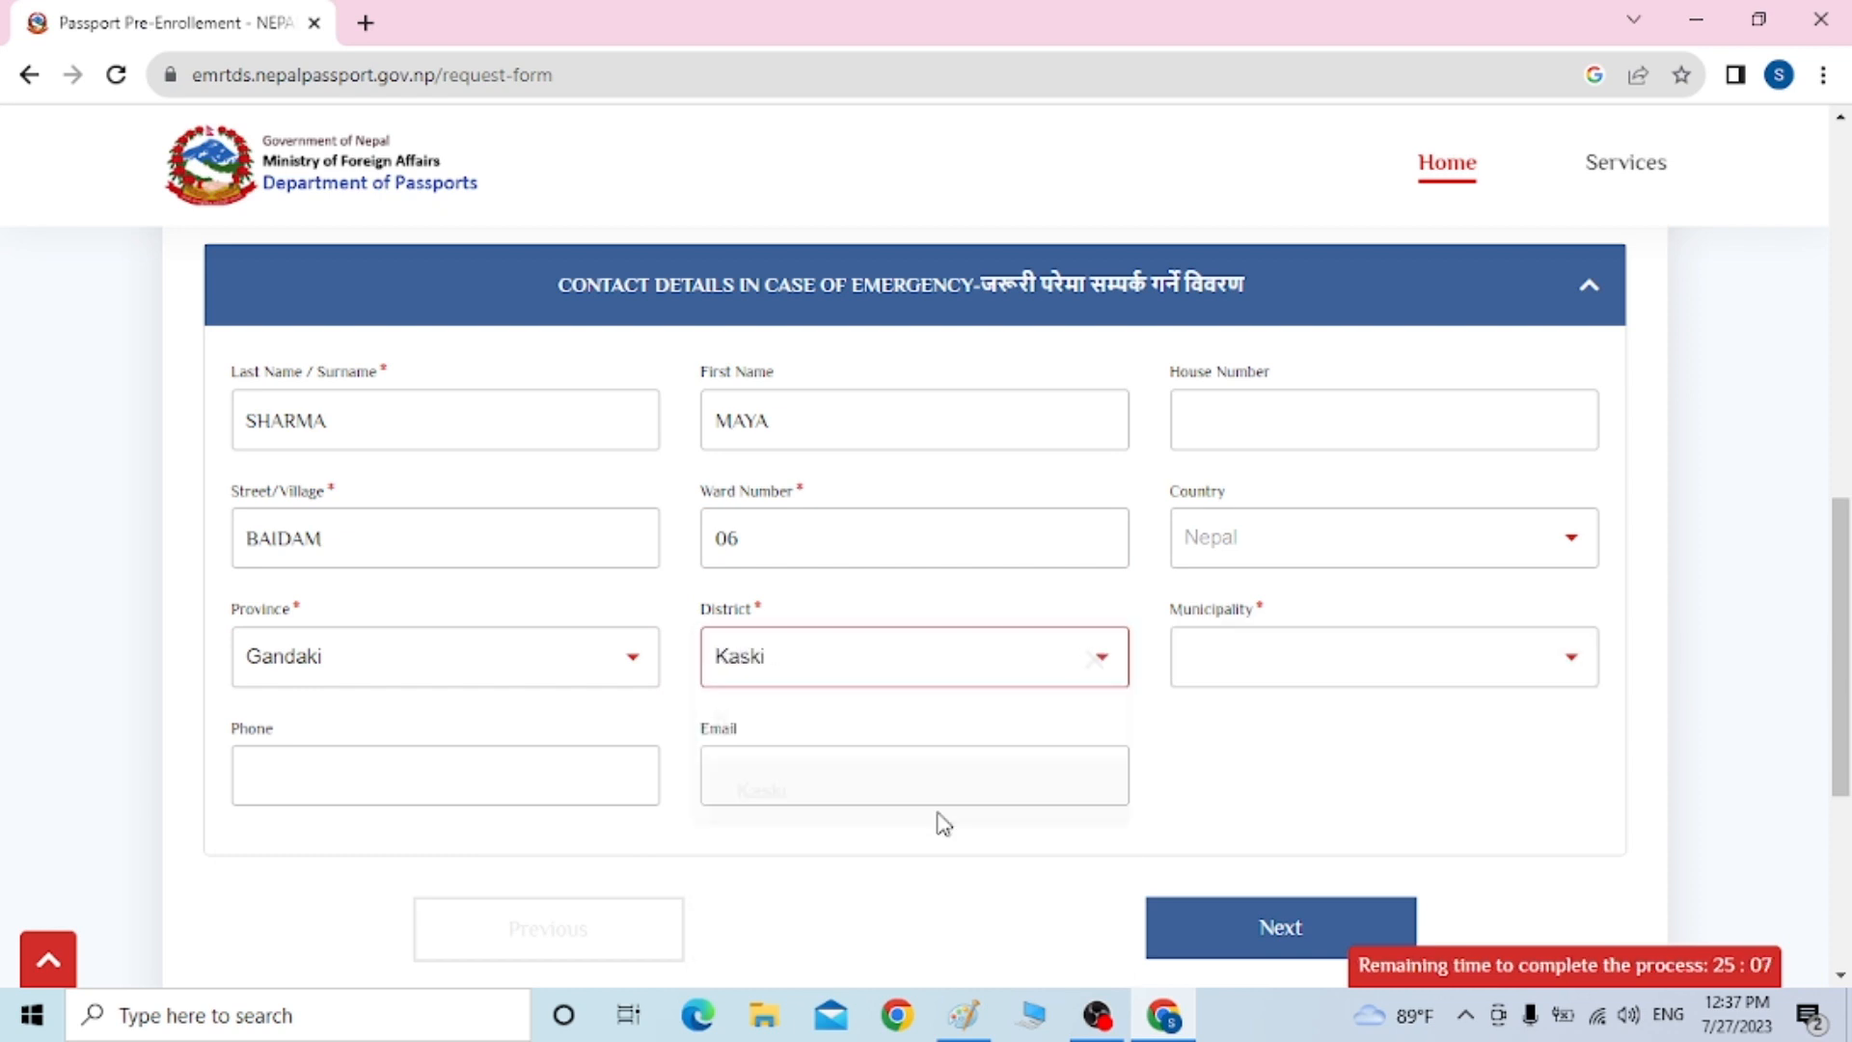
{"action": "left_click", "coordinate": [1390, 660]}
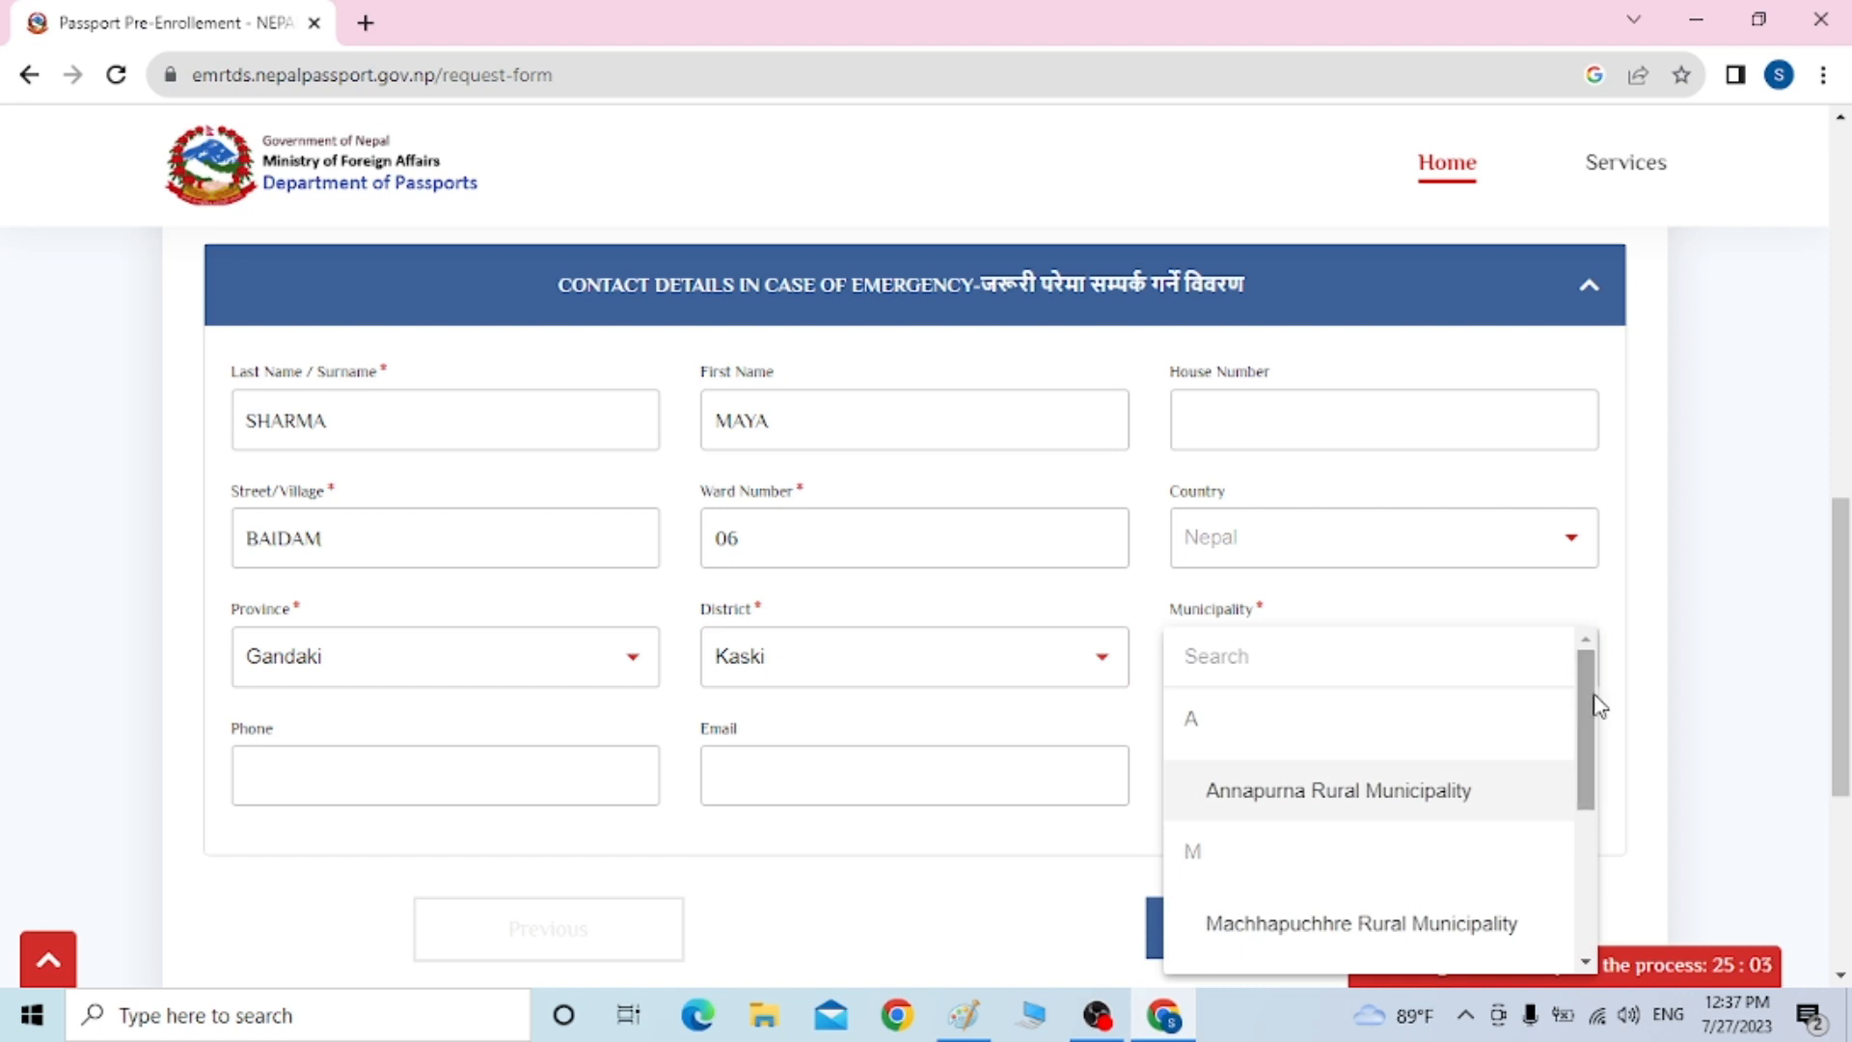
{"action": "left_click_drag", "start_coordinate": [1594, 695], "coordinate": [1601, 815]}
{"action": "left_click", "coordinate": [1605, 818]}
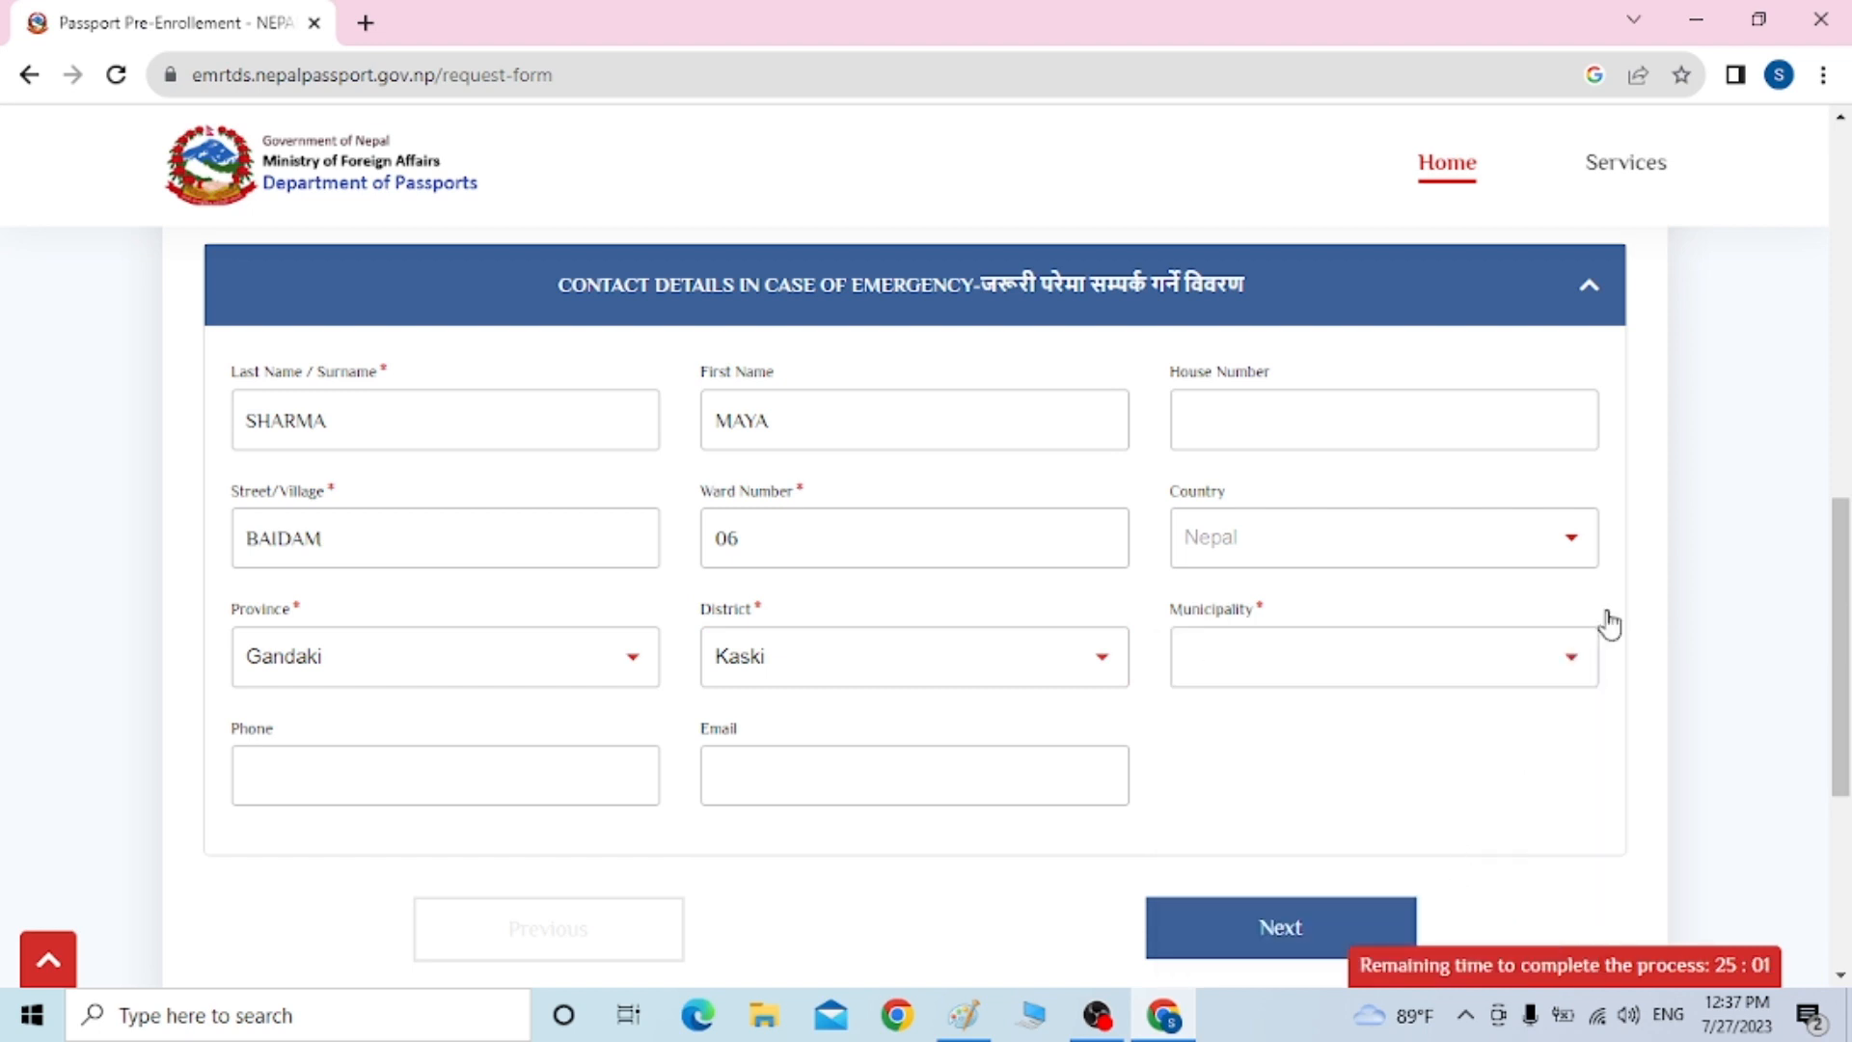
{"action": "left_click", "coordinate": [1547, 677]}
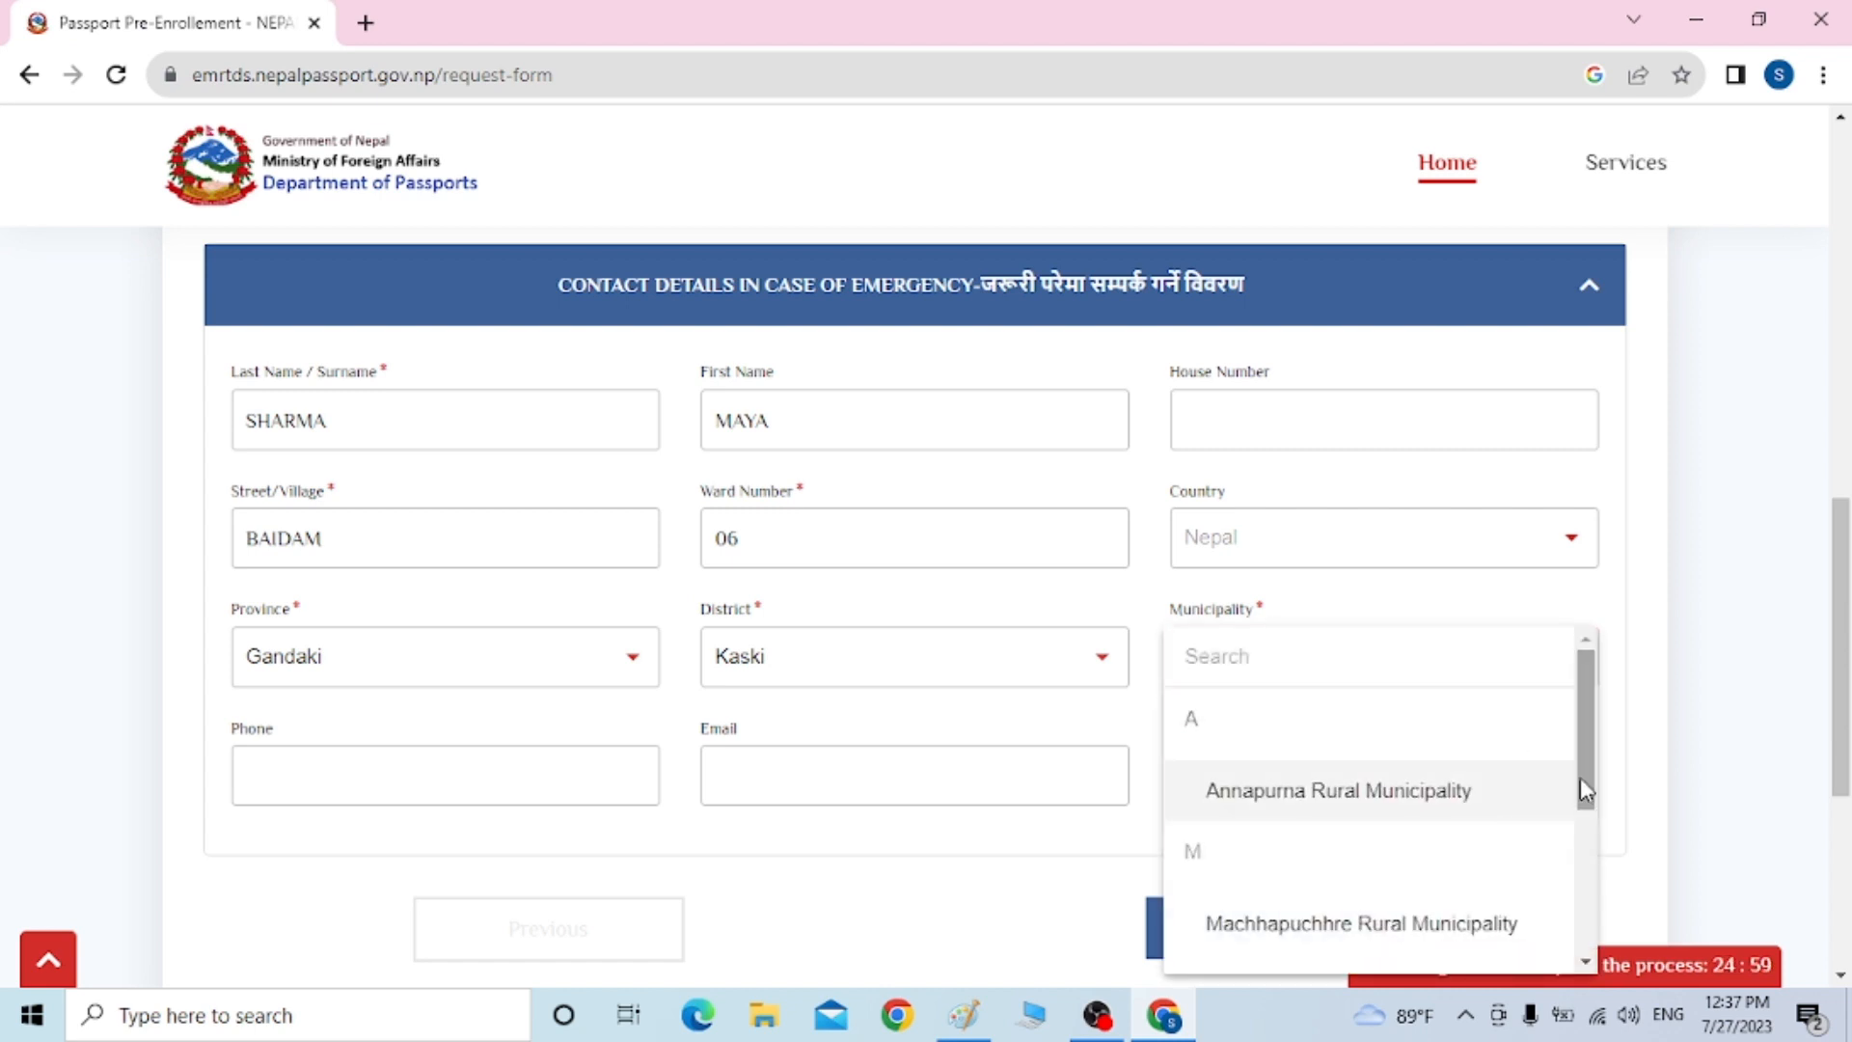
{"action": "left_click_drag", "start_coordinate": [1580, 751], "coordinate": [1592, 864]}
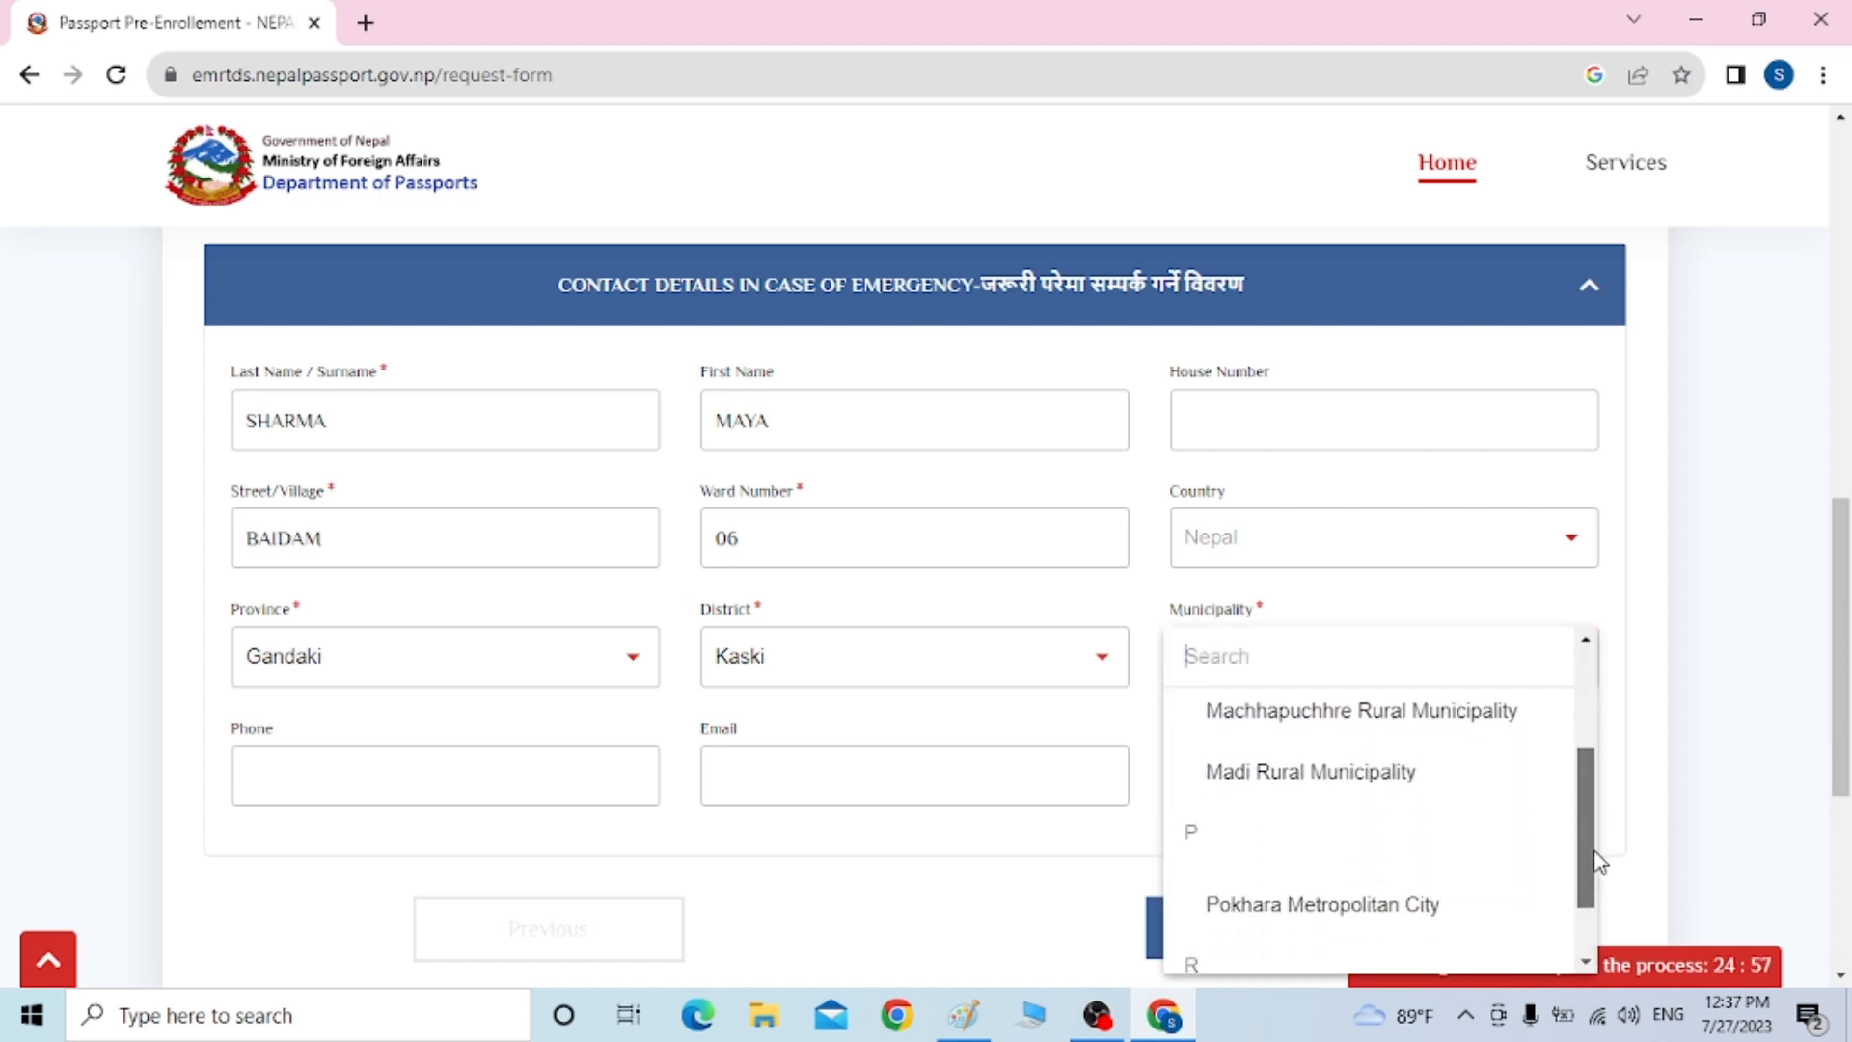
{"action": "left_click", "coordinate": [1461, 926]}
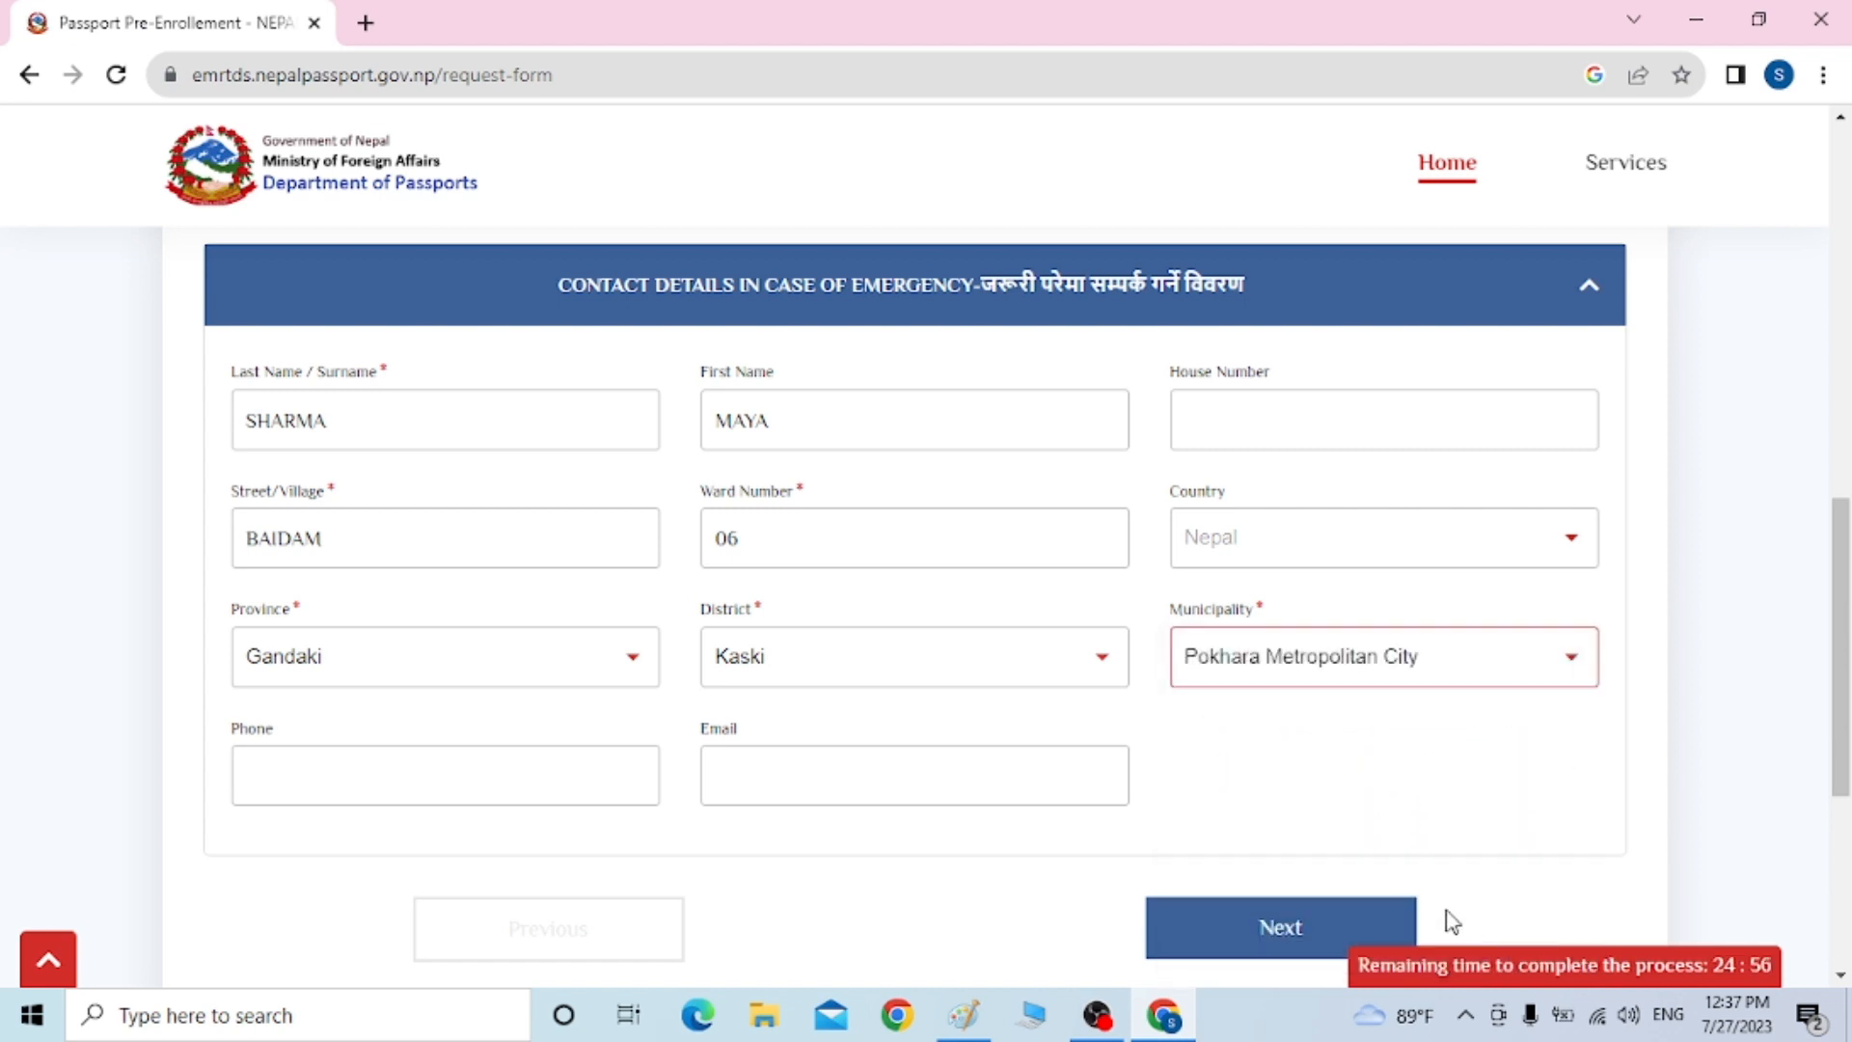
Enter the emergency contact's phone number
{"action": "left_click", "coordinate": [475, 781]}
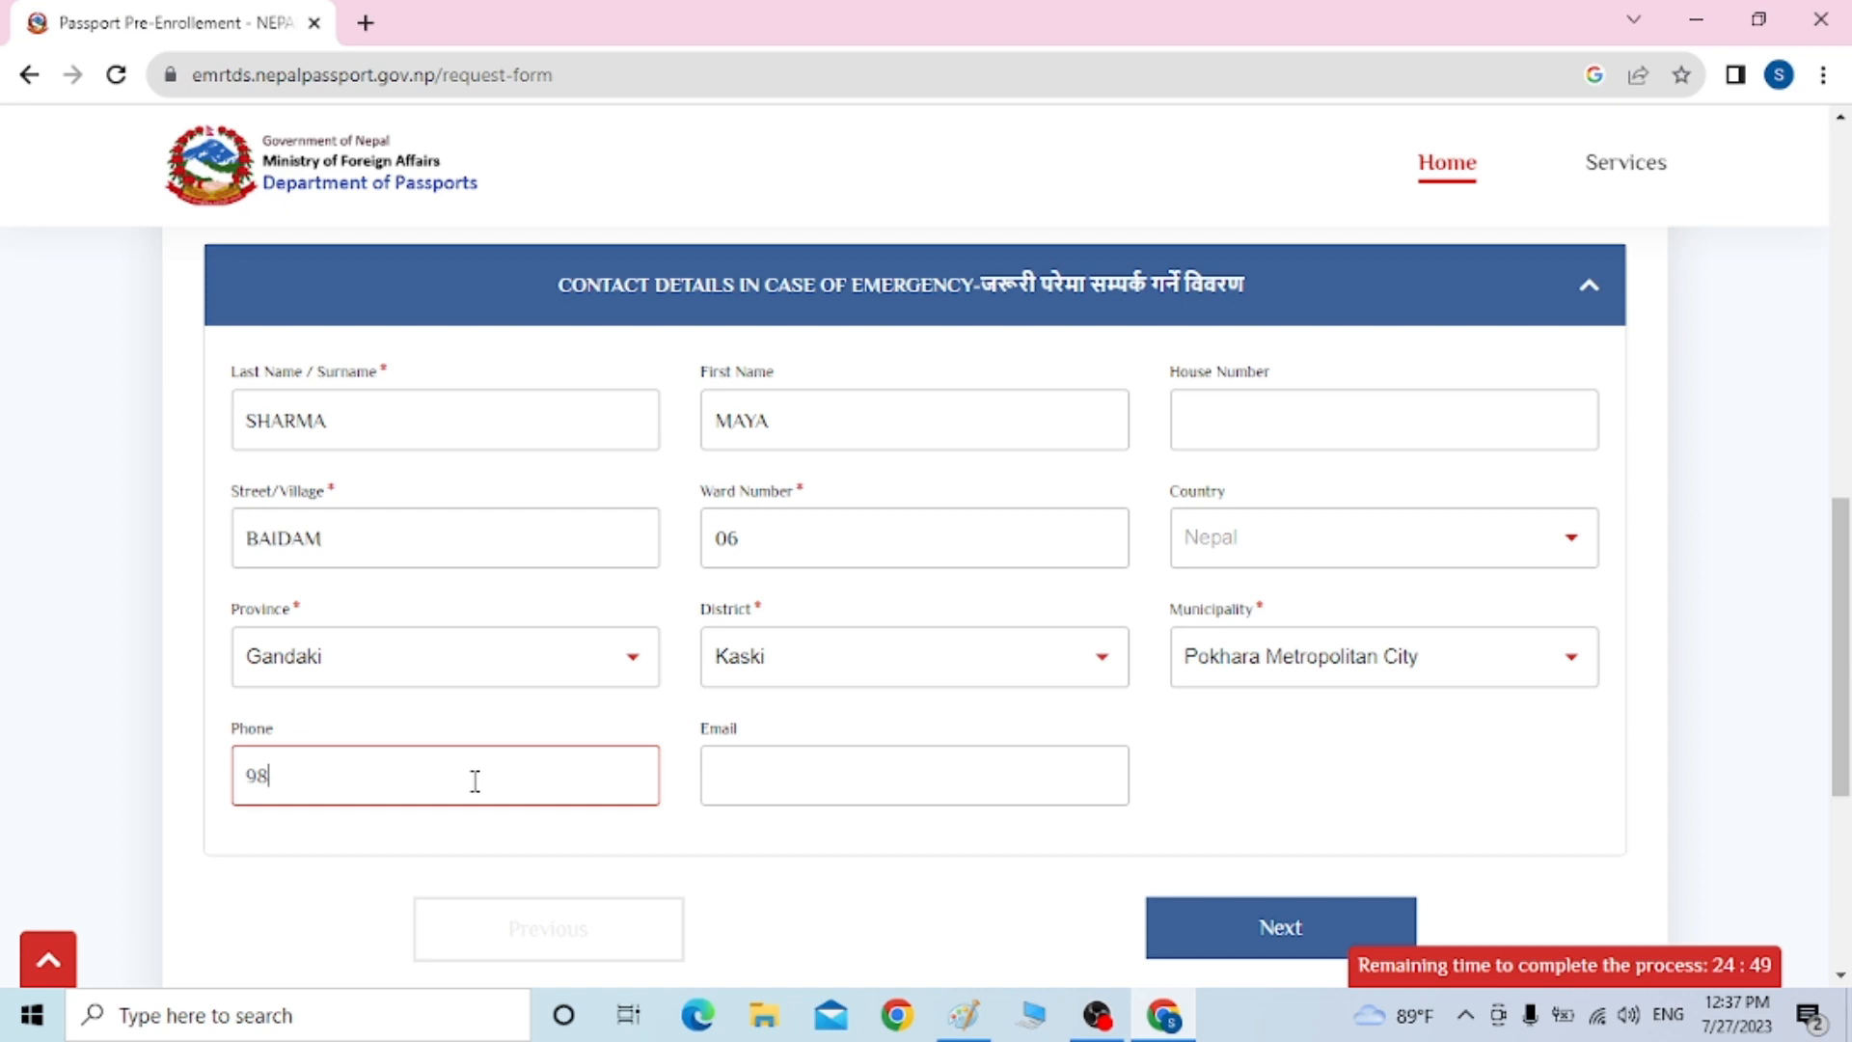
{"action": "left_click", "coordinate": [1249, 945]}
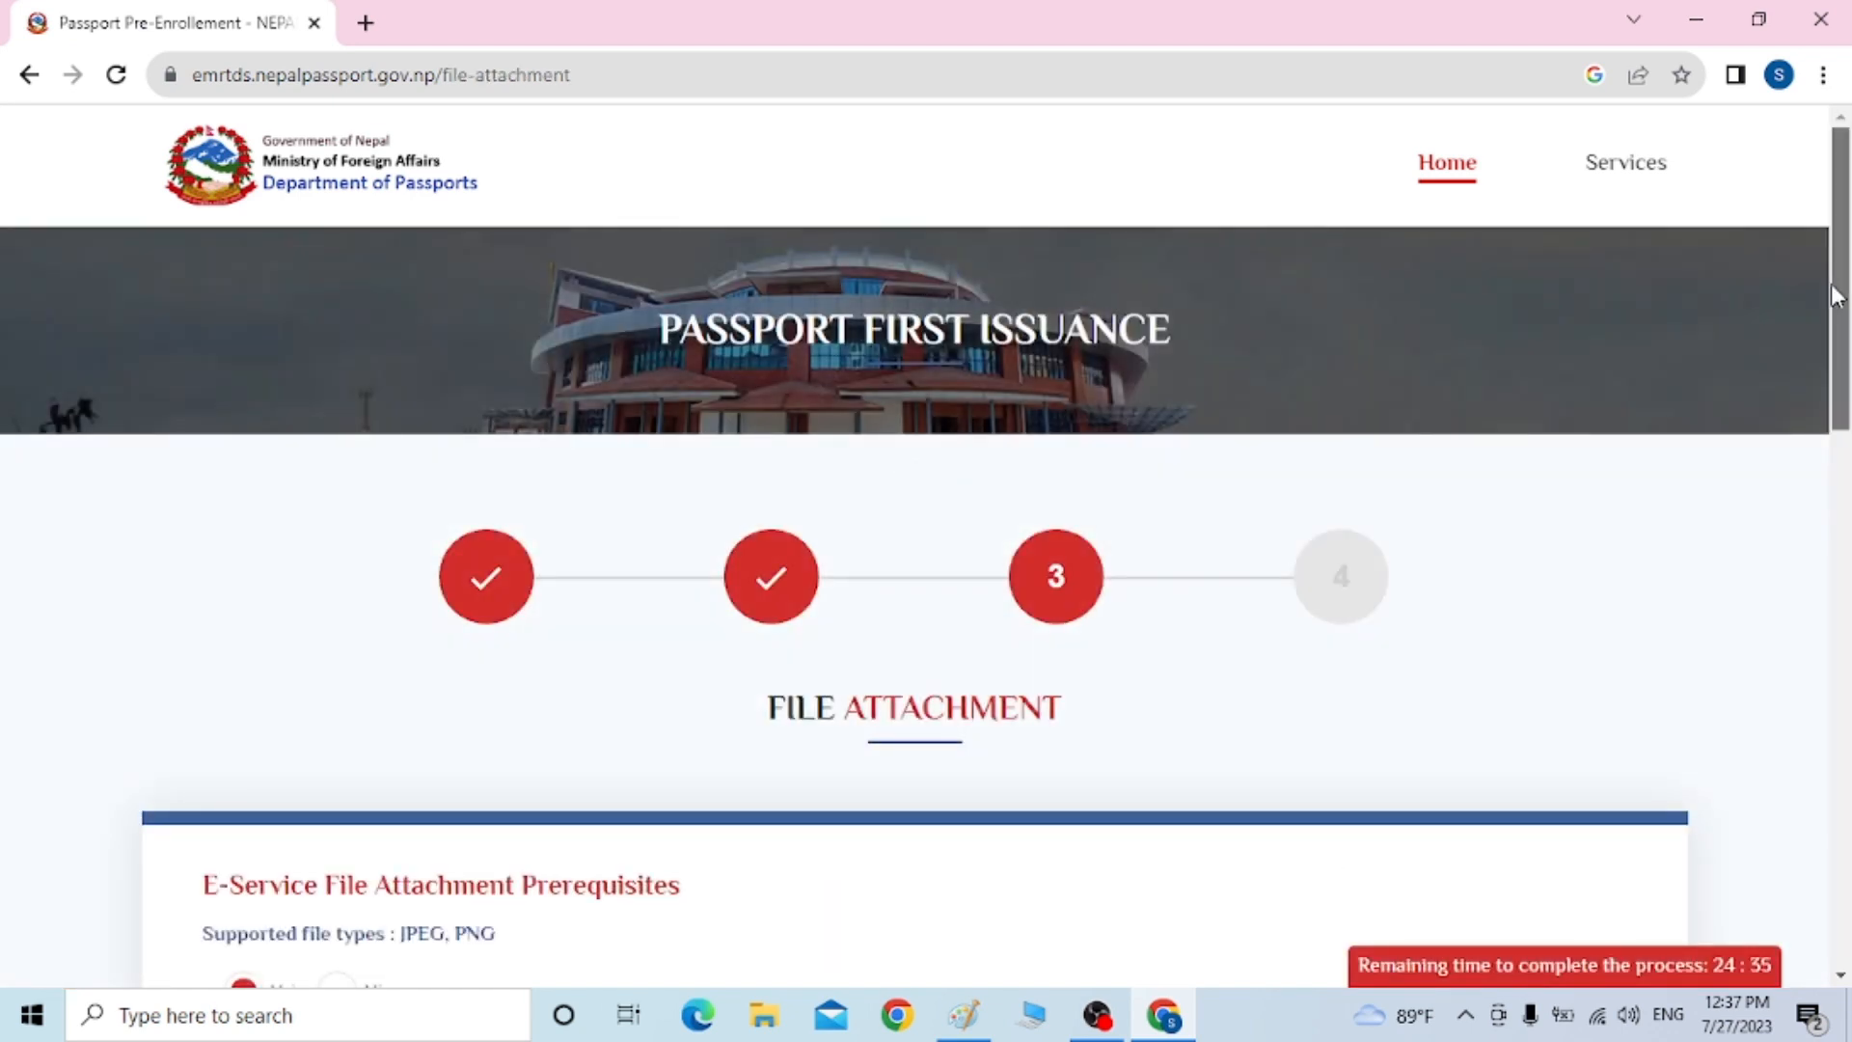
{"action": "left_click_drag", "start_coordinate": [1836, 296], "coordinate": [1845, 500]}
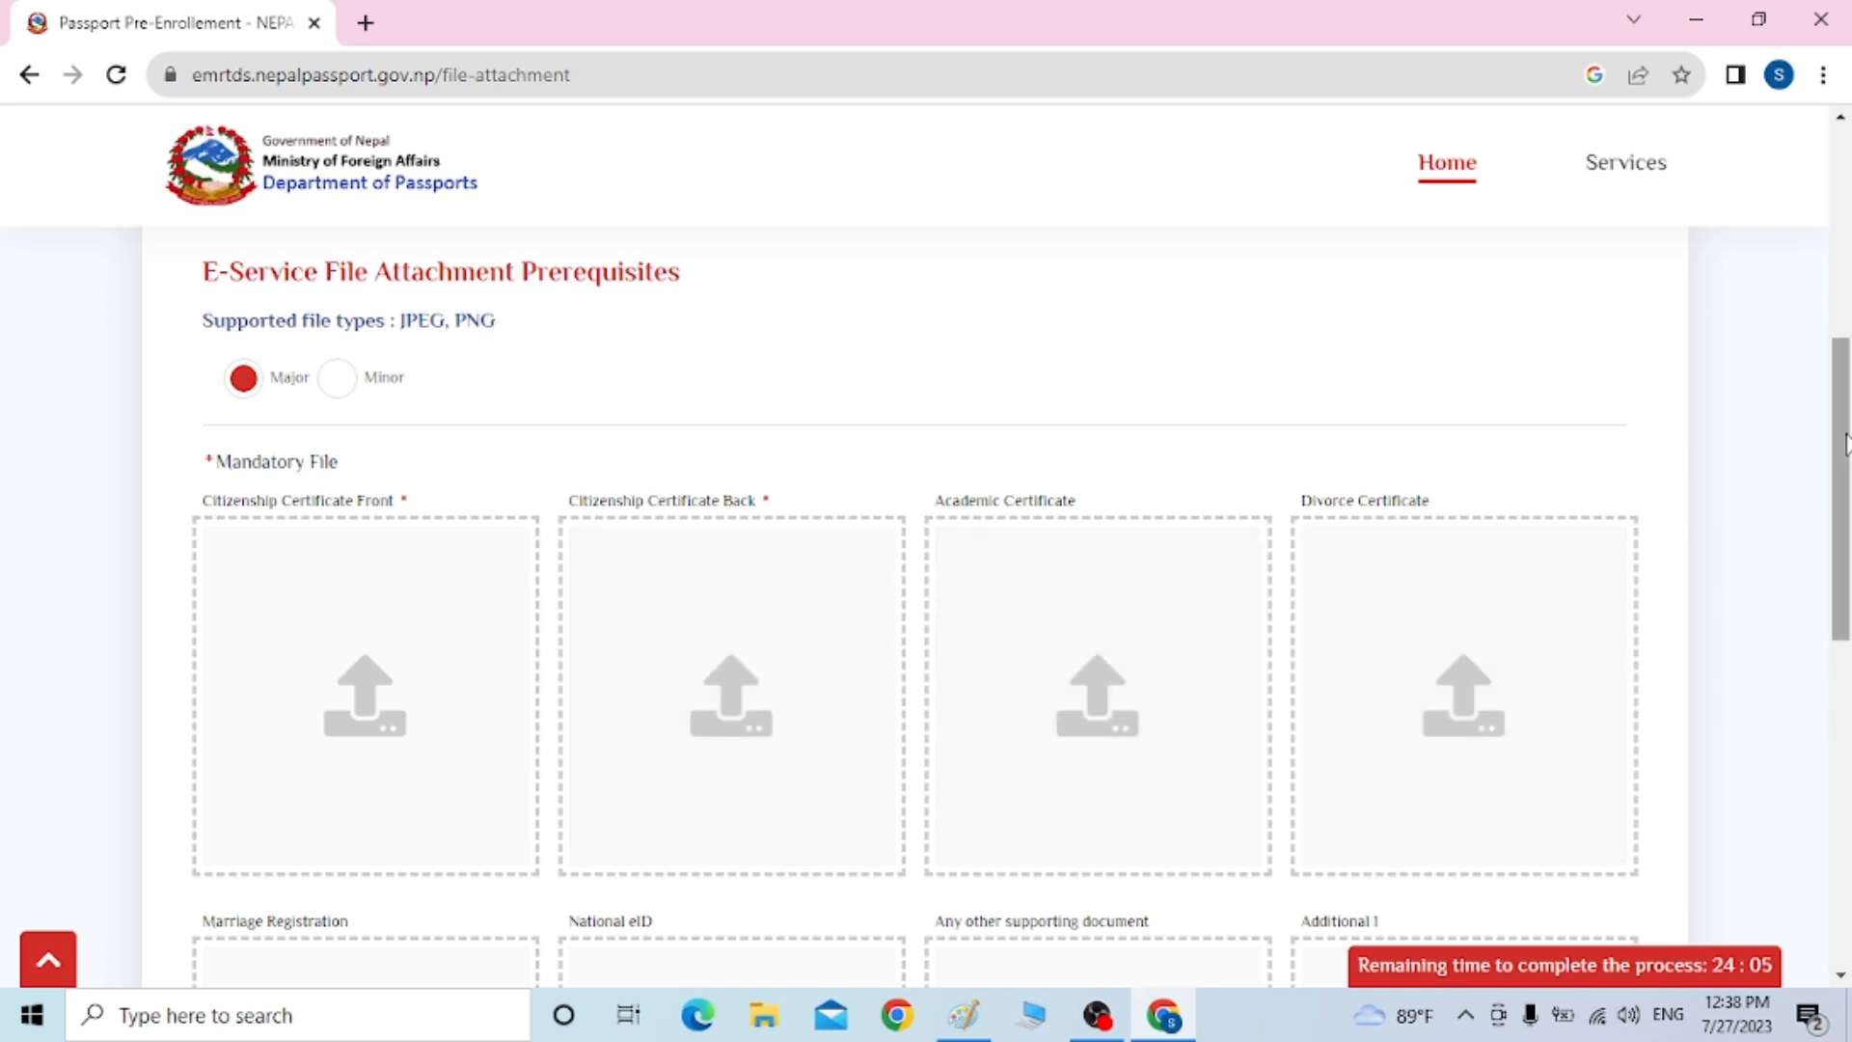
{"action": "left_click_drag", "start_coordinate": [1846, 443], "coordinate": [1842, 482]}
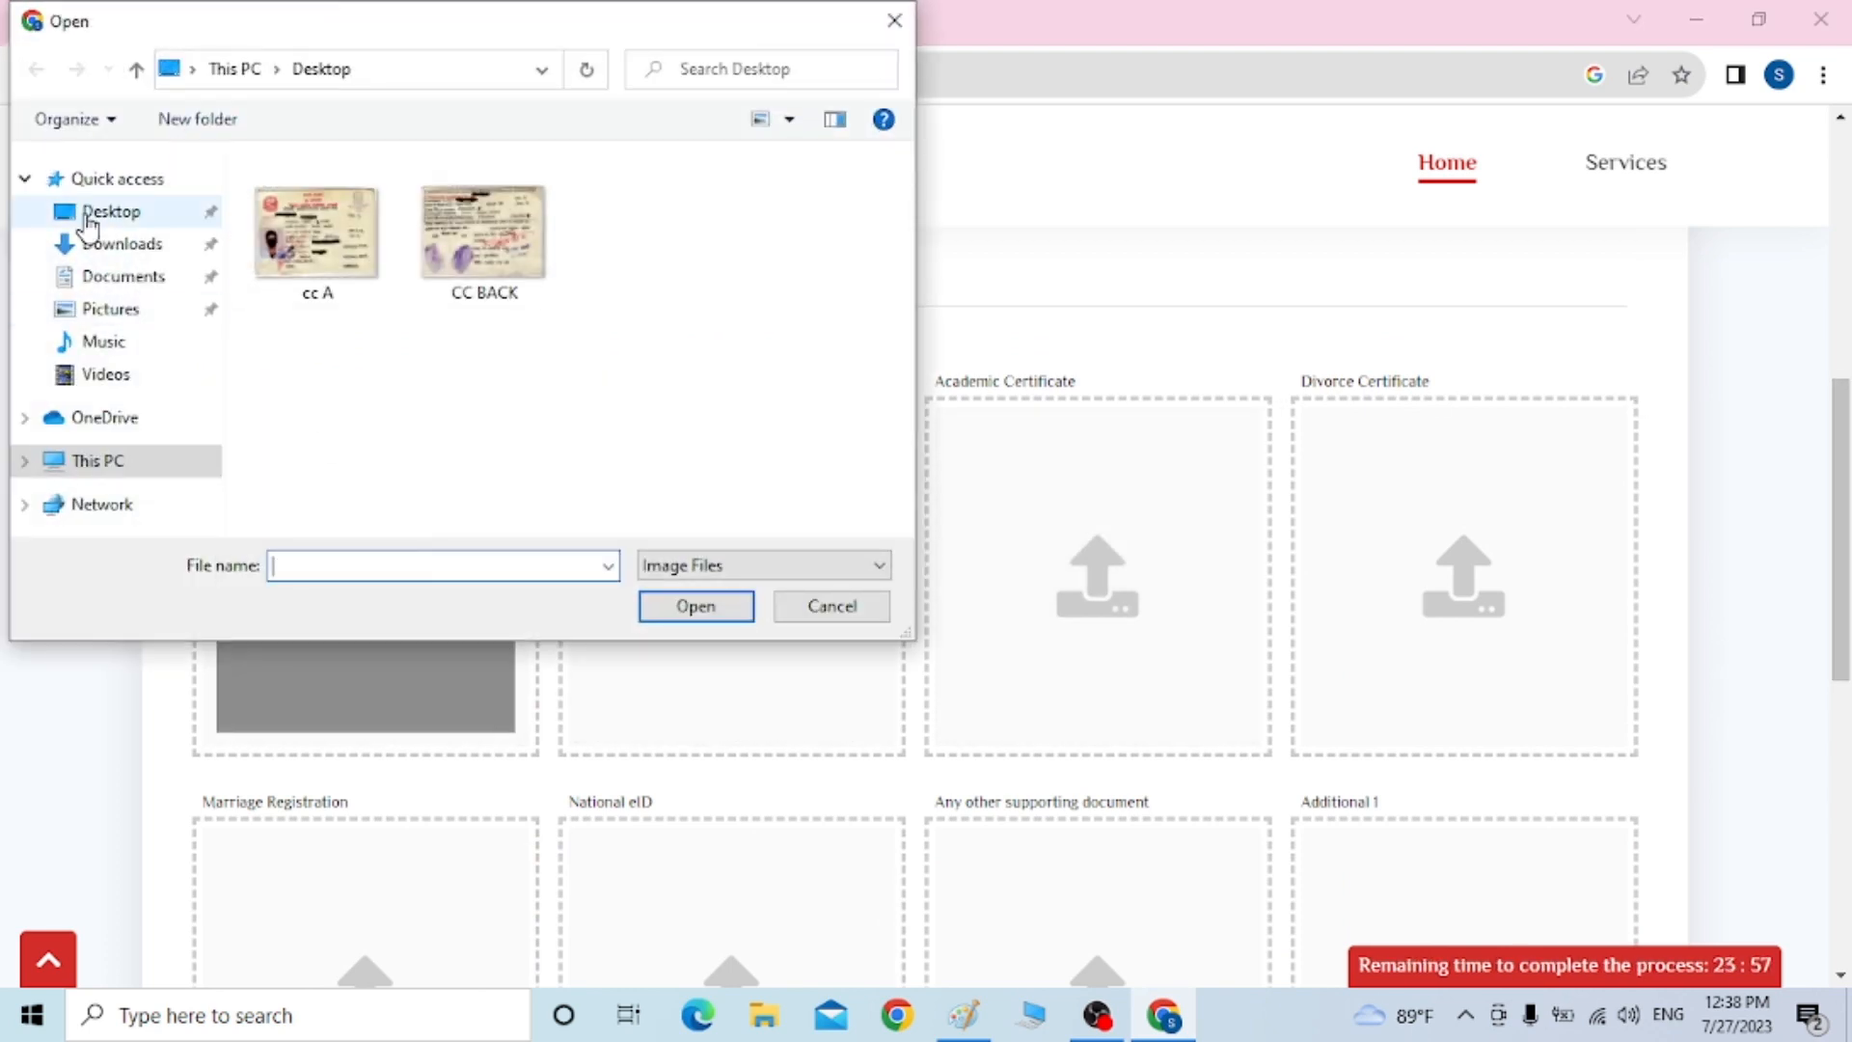
Try uploading cc A from Downloads and dismiss the over-300kb size error
{"action": "left_click", "coordinate": [93, 244]}
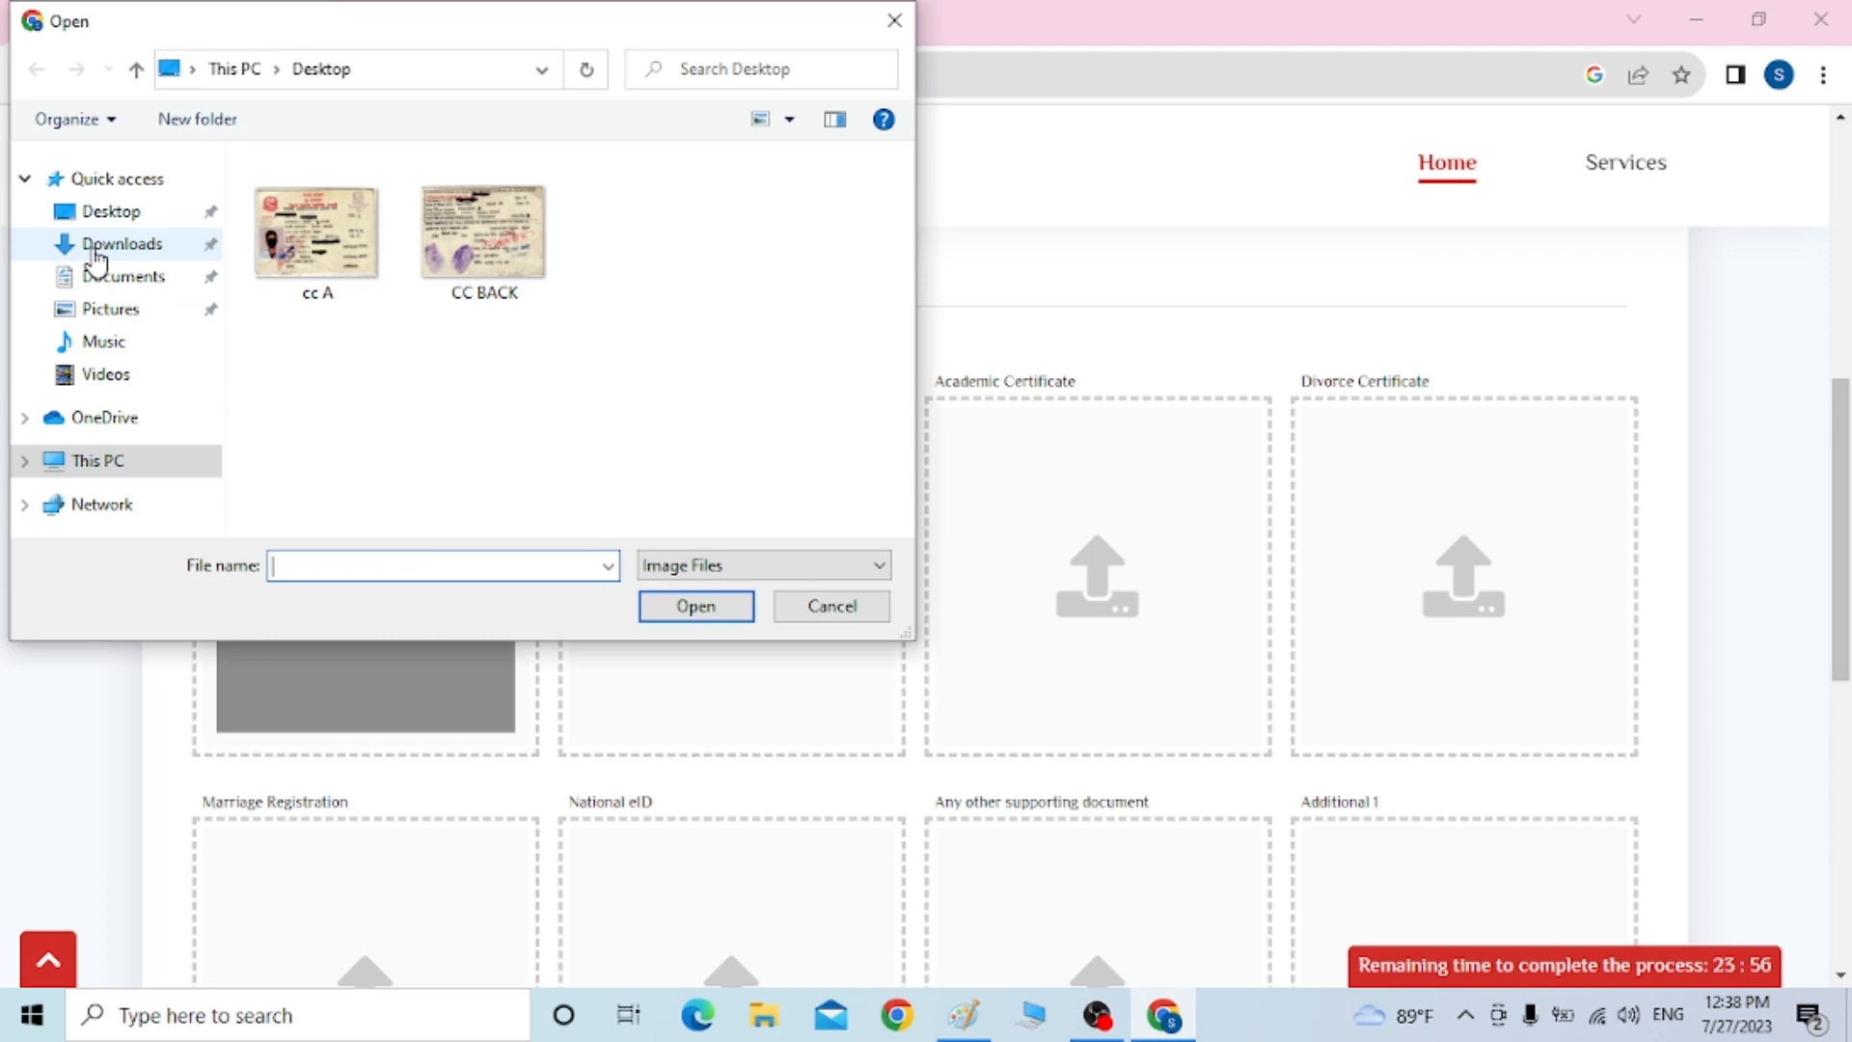
{"action": "left_click", "coordinate": [312, 269]}
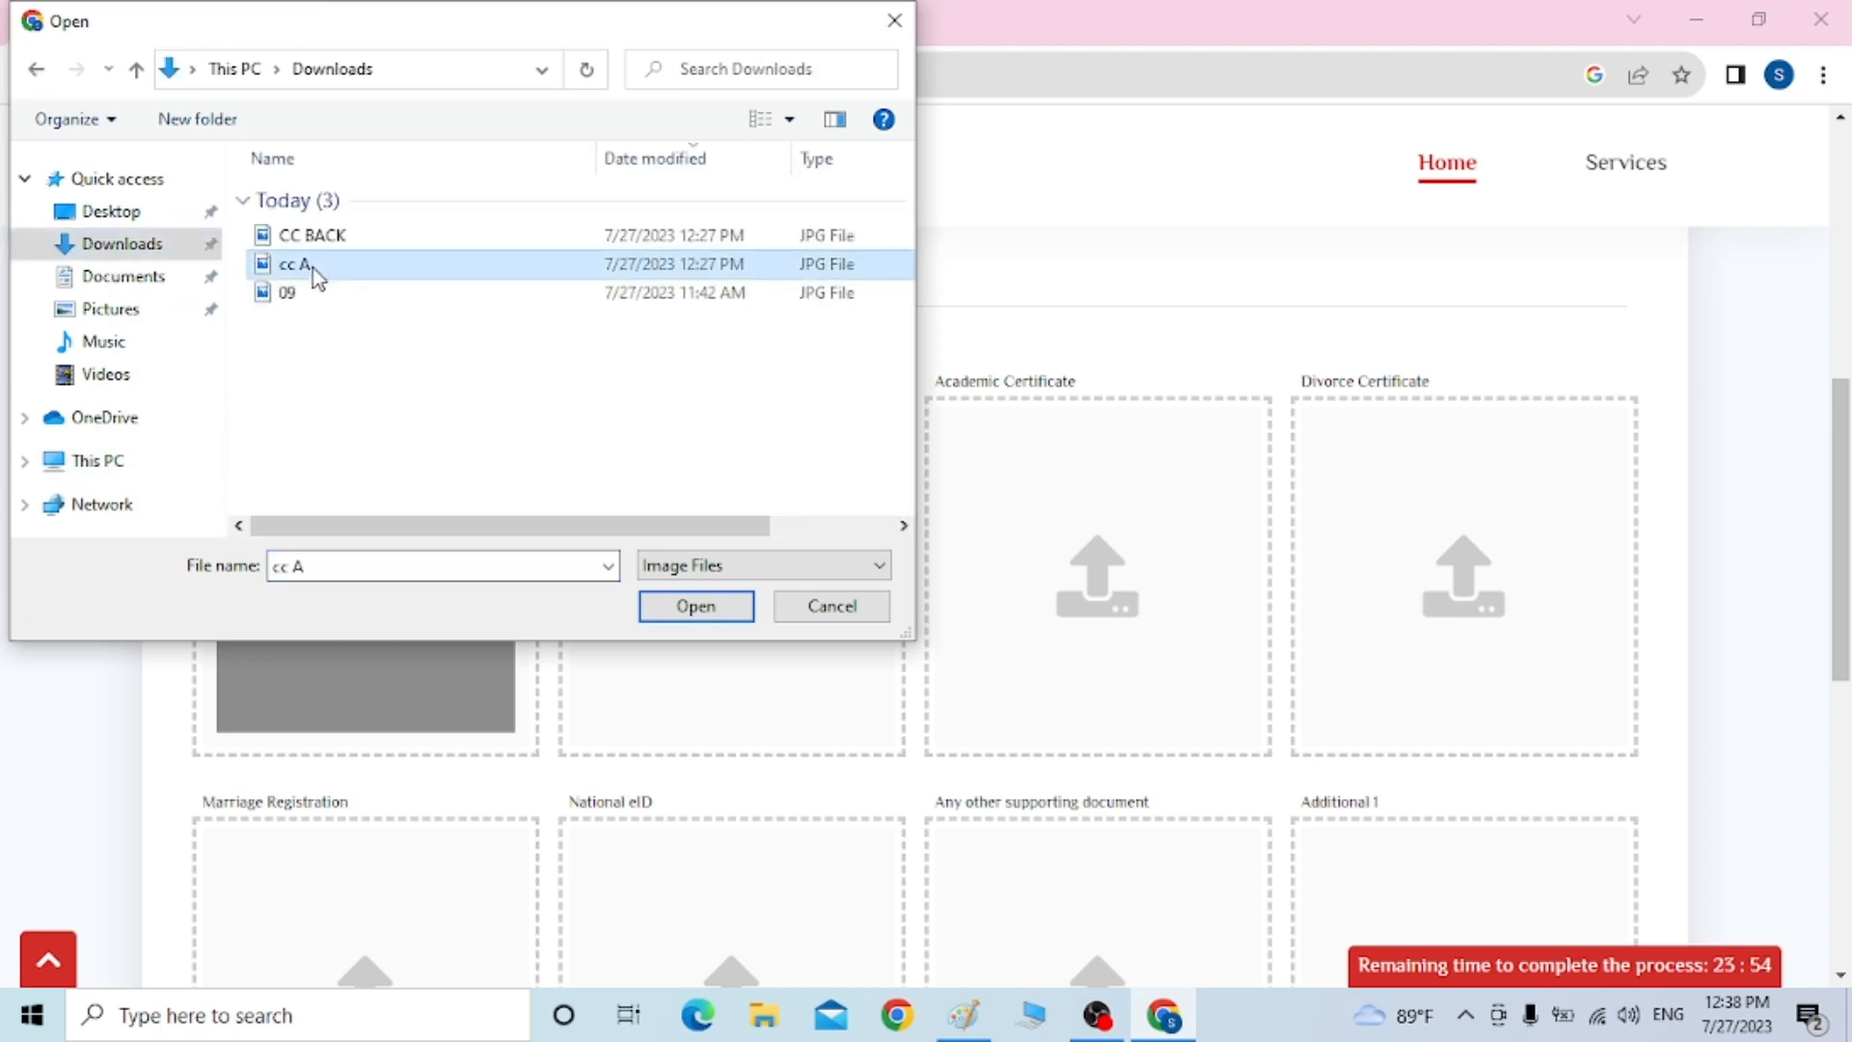
{"action": "left_click", "coordinate": [716, 611]}
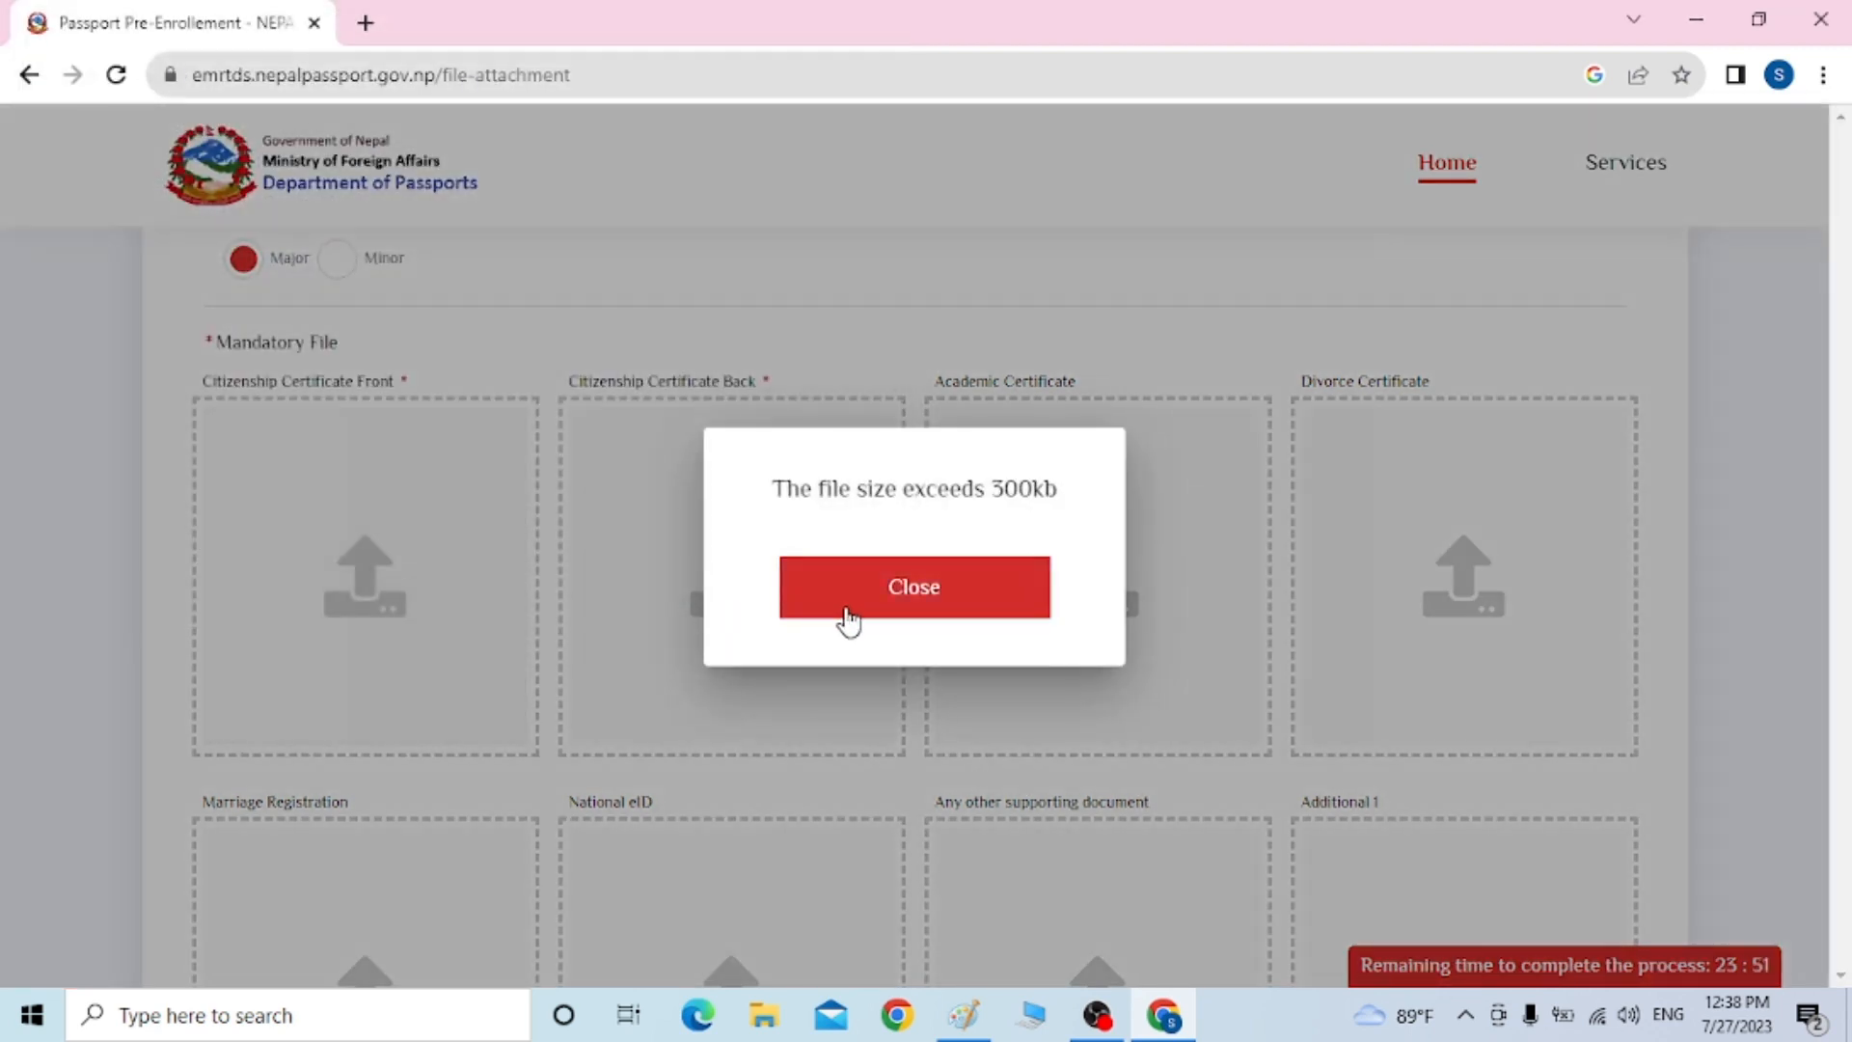
{"action": "left_click", "coordinate": [853, 619]}
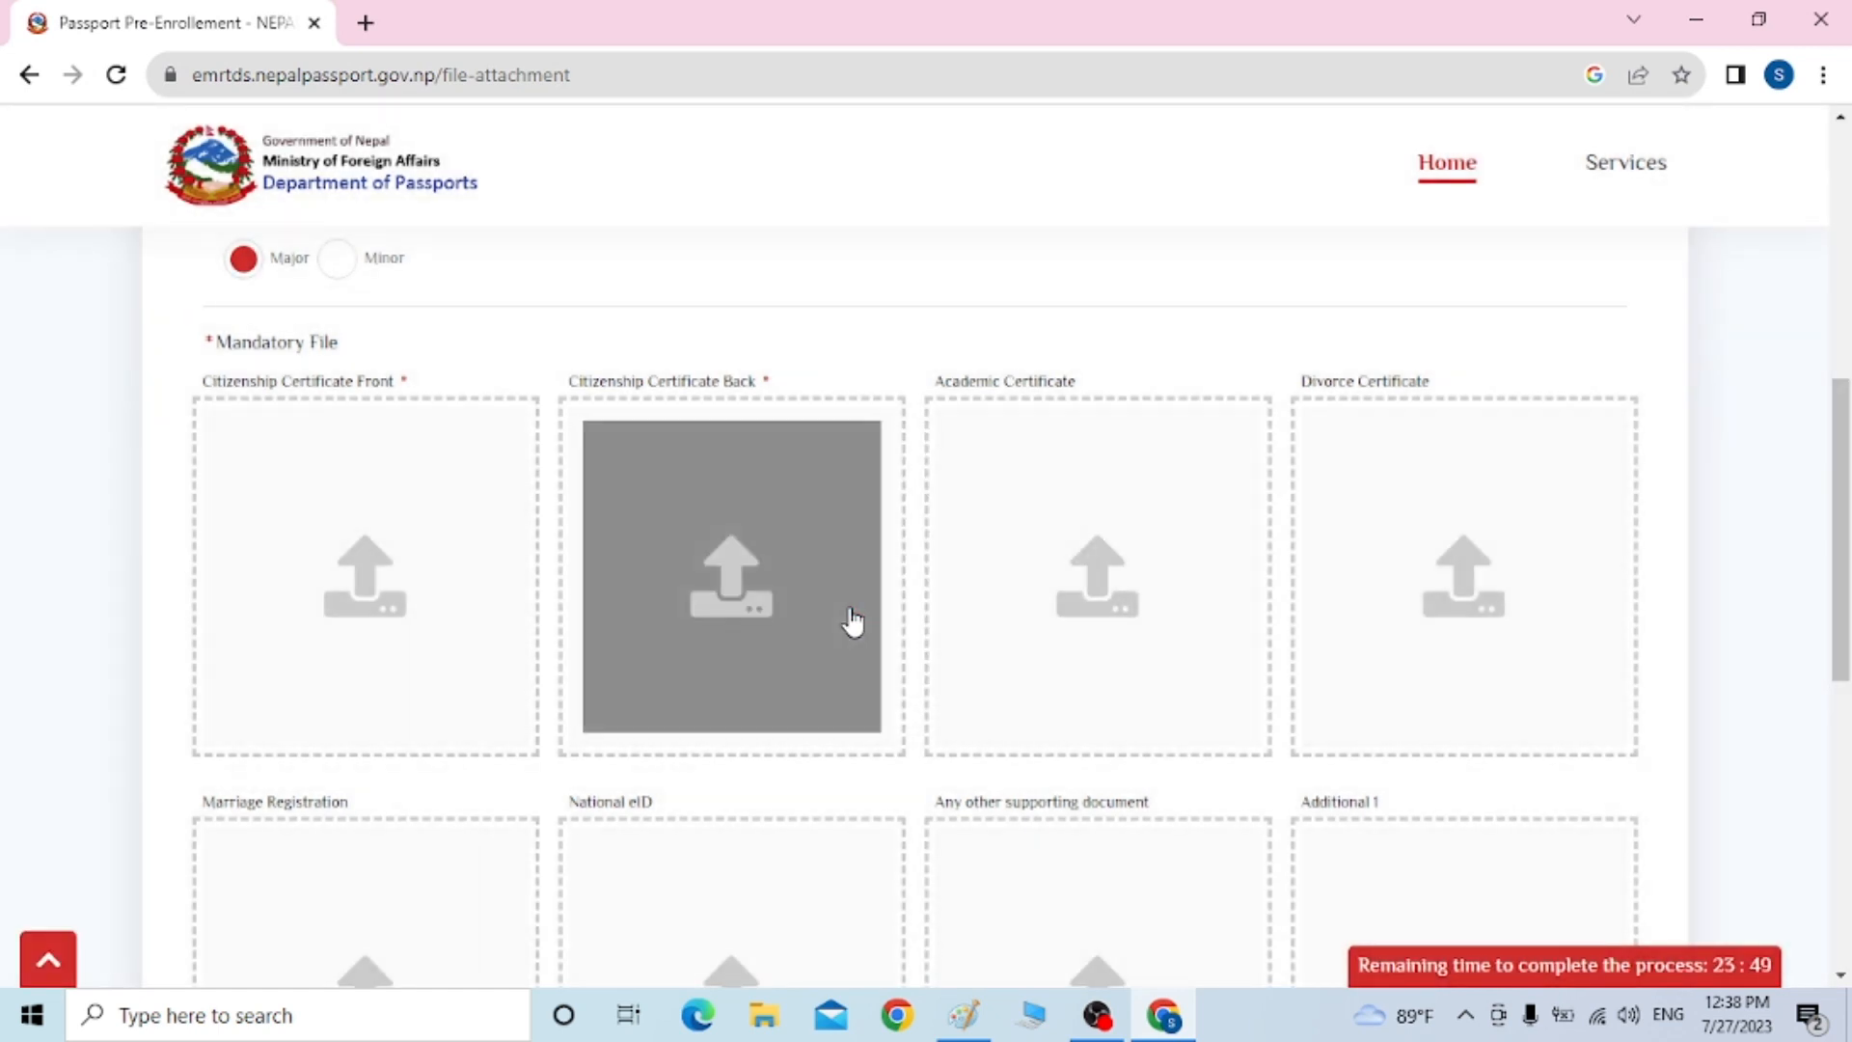
Retry cc A for the Citizenship Certificate Back slot, dismiss the error again, cancel, and open a new tab
{"action": "left_click", "coordinate": [750, 575]}
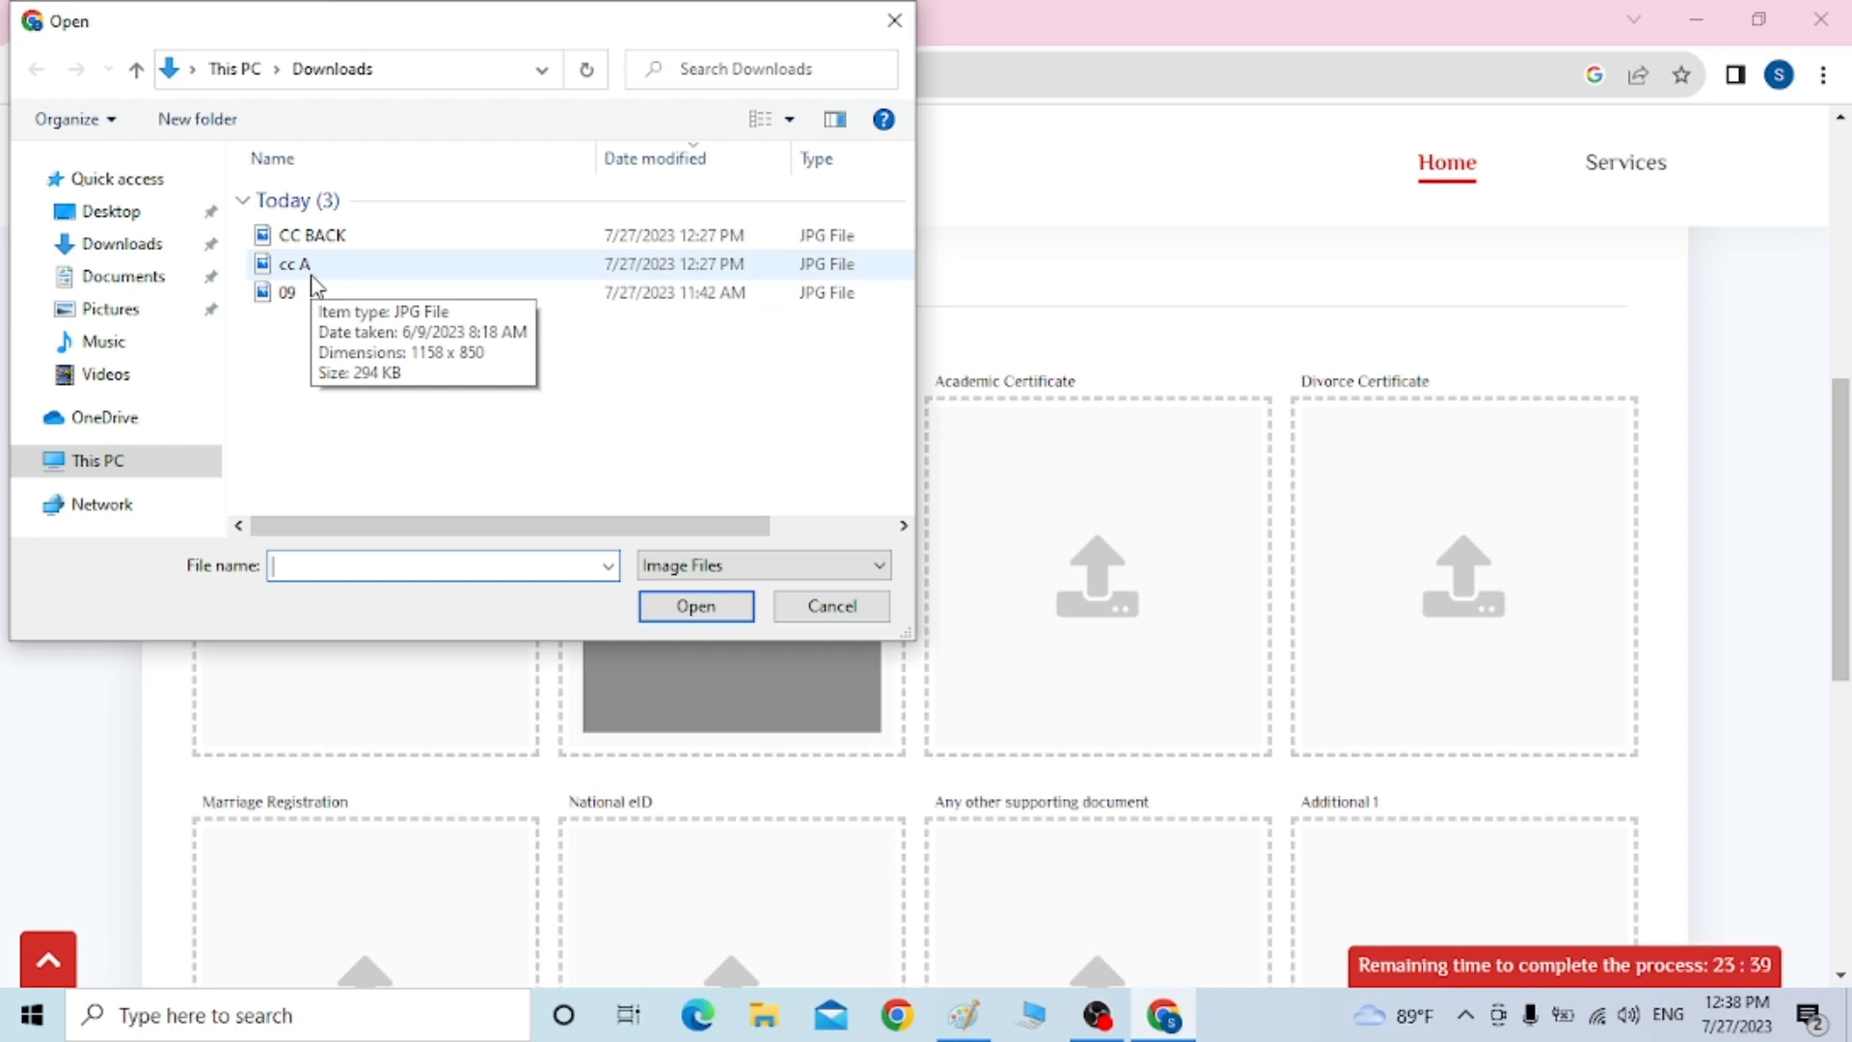
{"action": "left_click", "coordinate": [164, 248]}
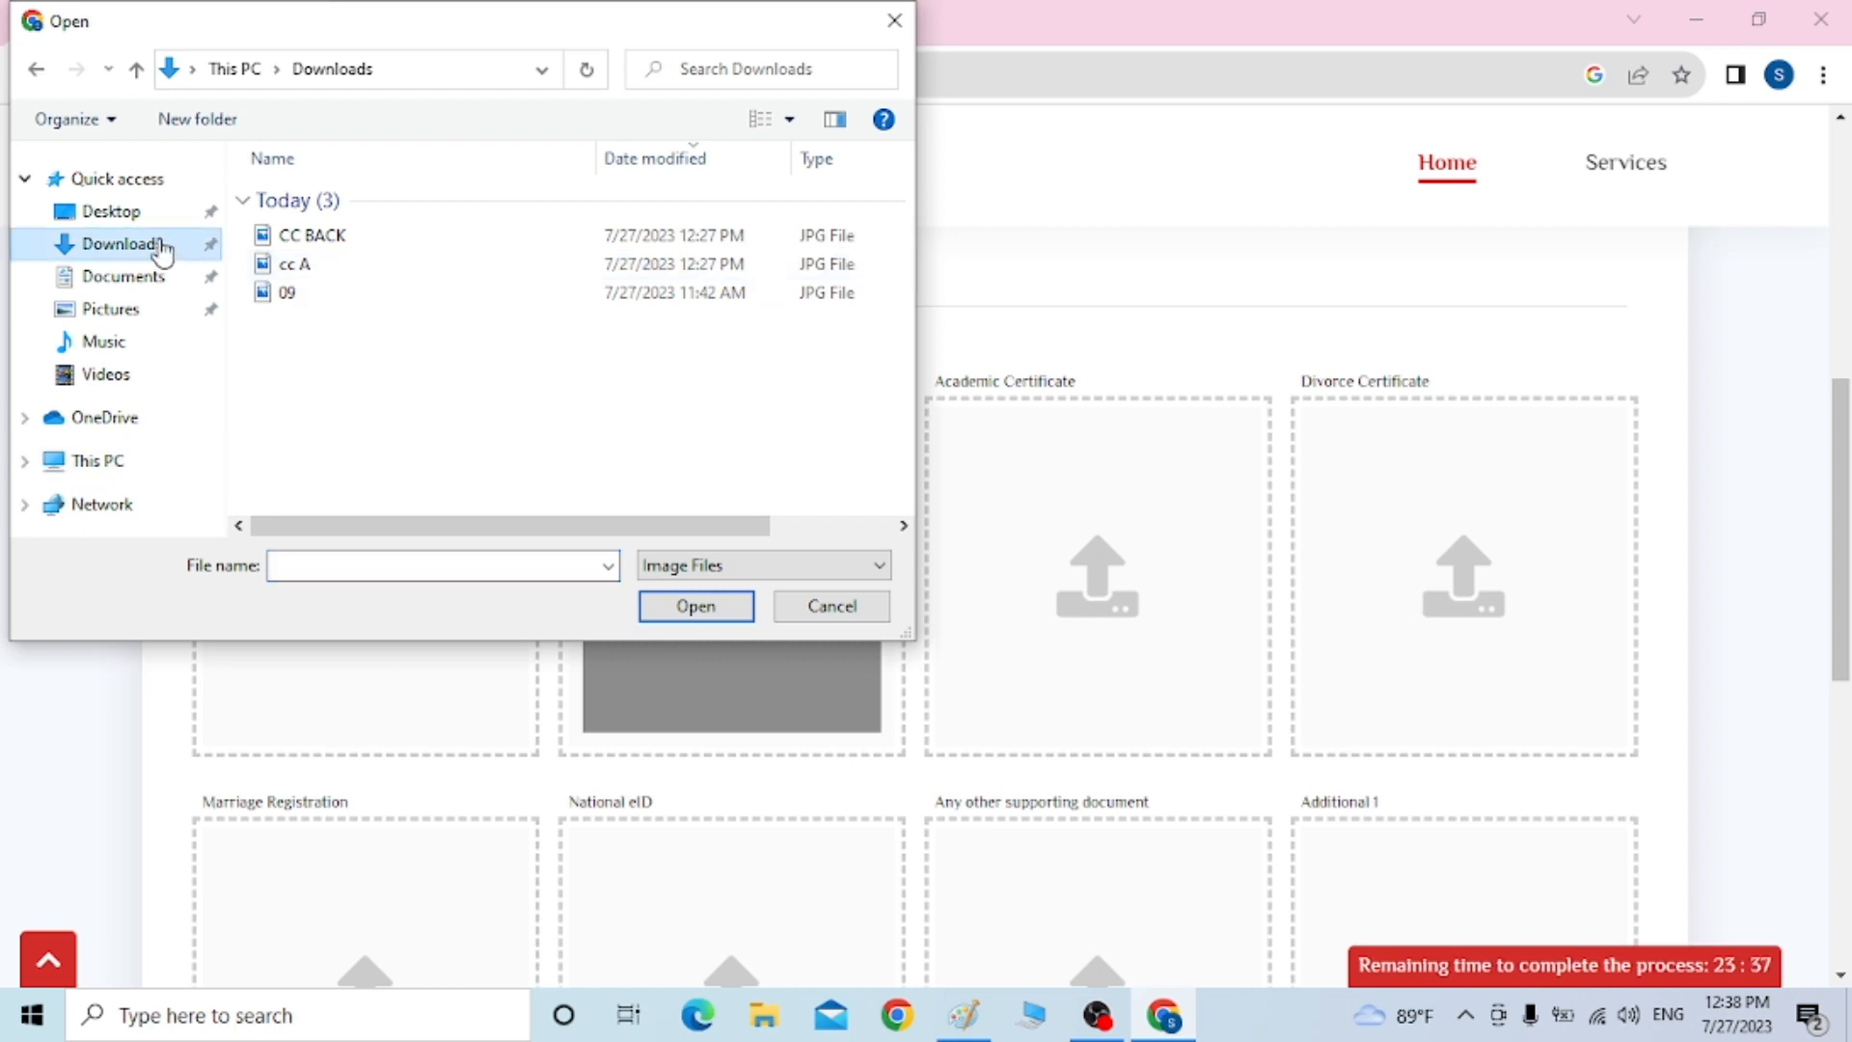
{"action": "left_click", "coordinate": [355, 272]}
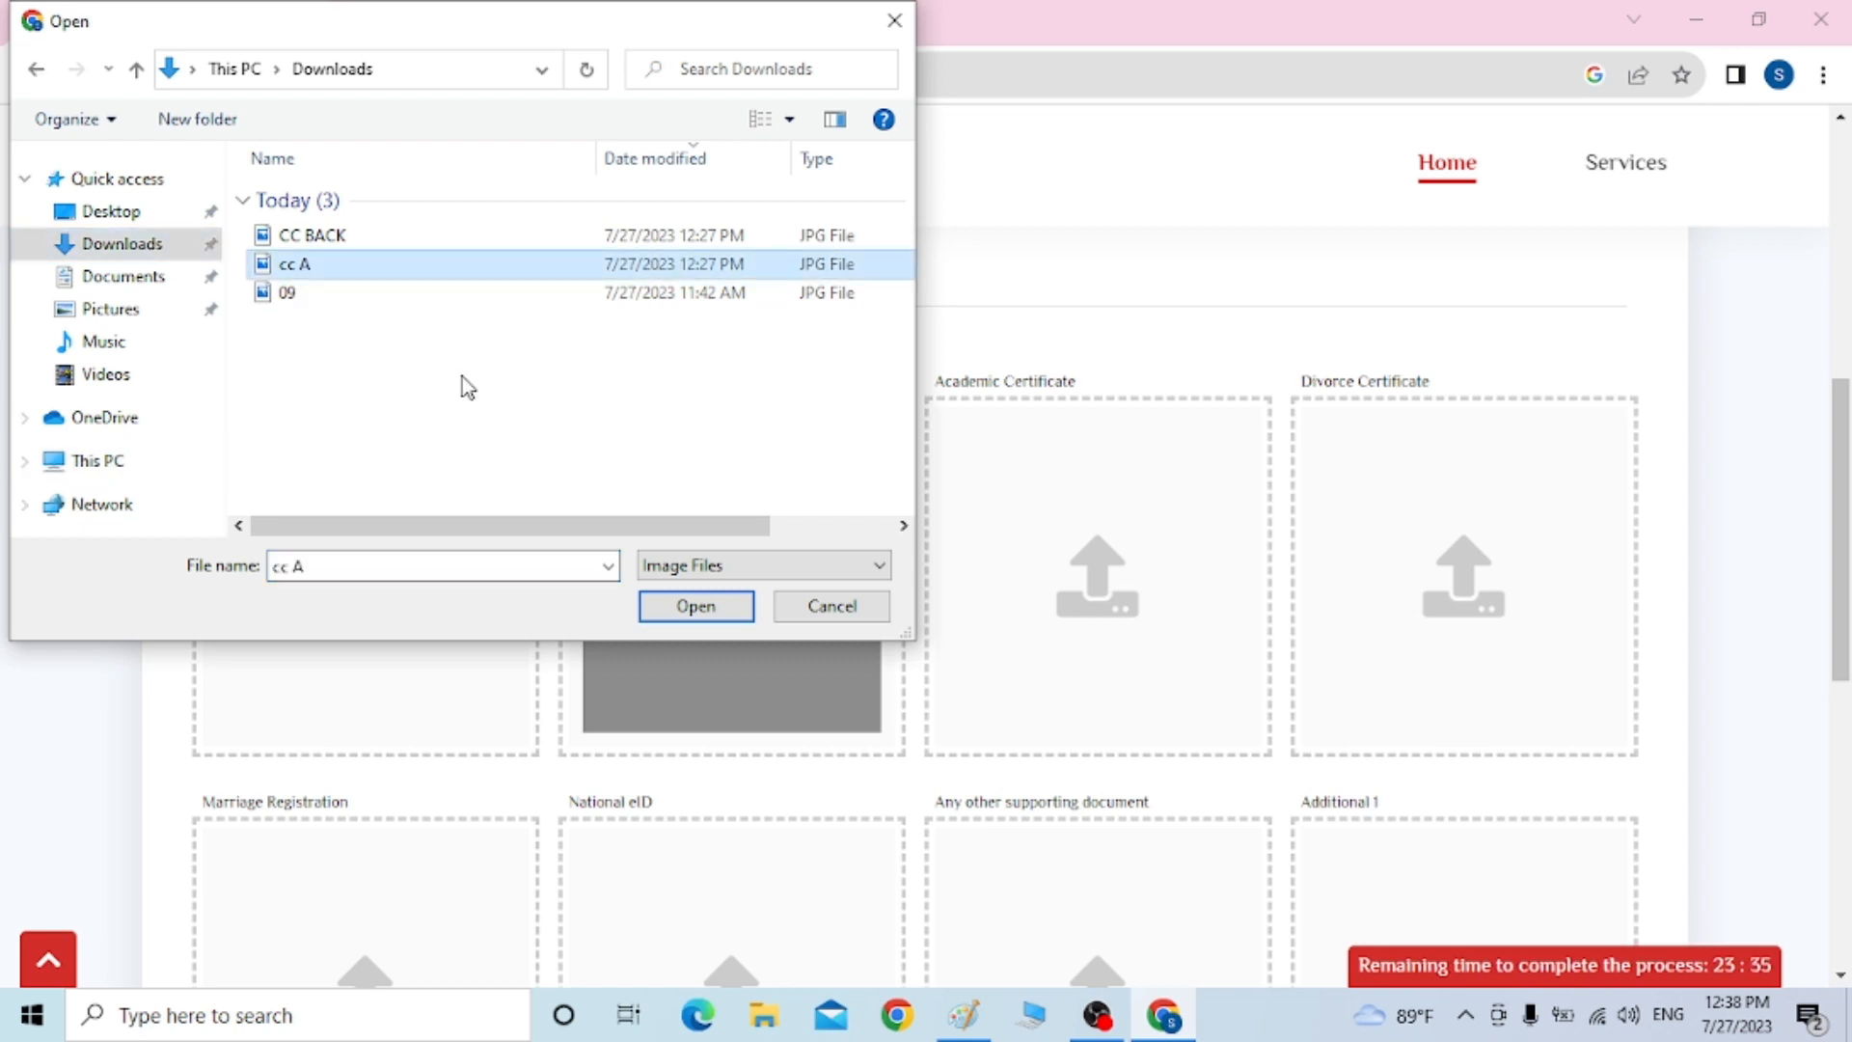
{"action": "left_click", "coordinate": [731, 620]}
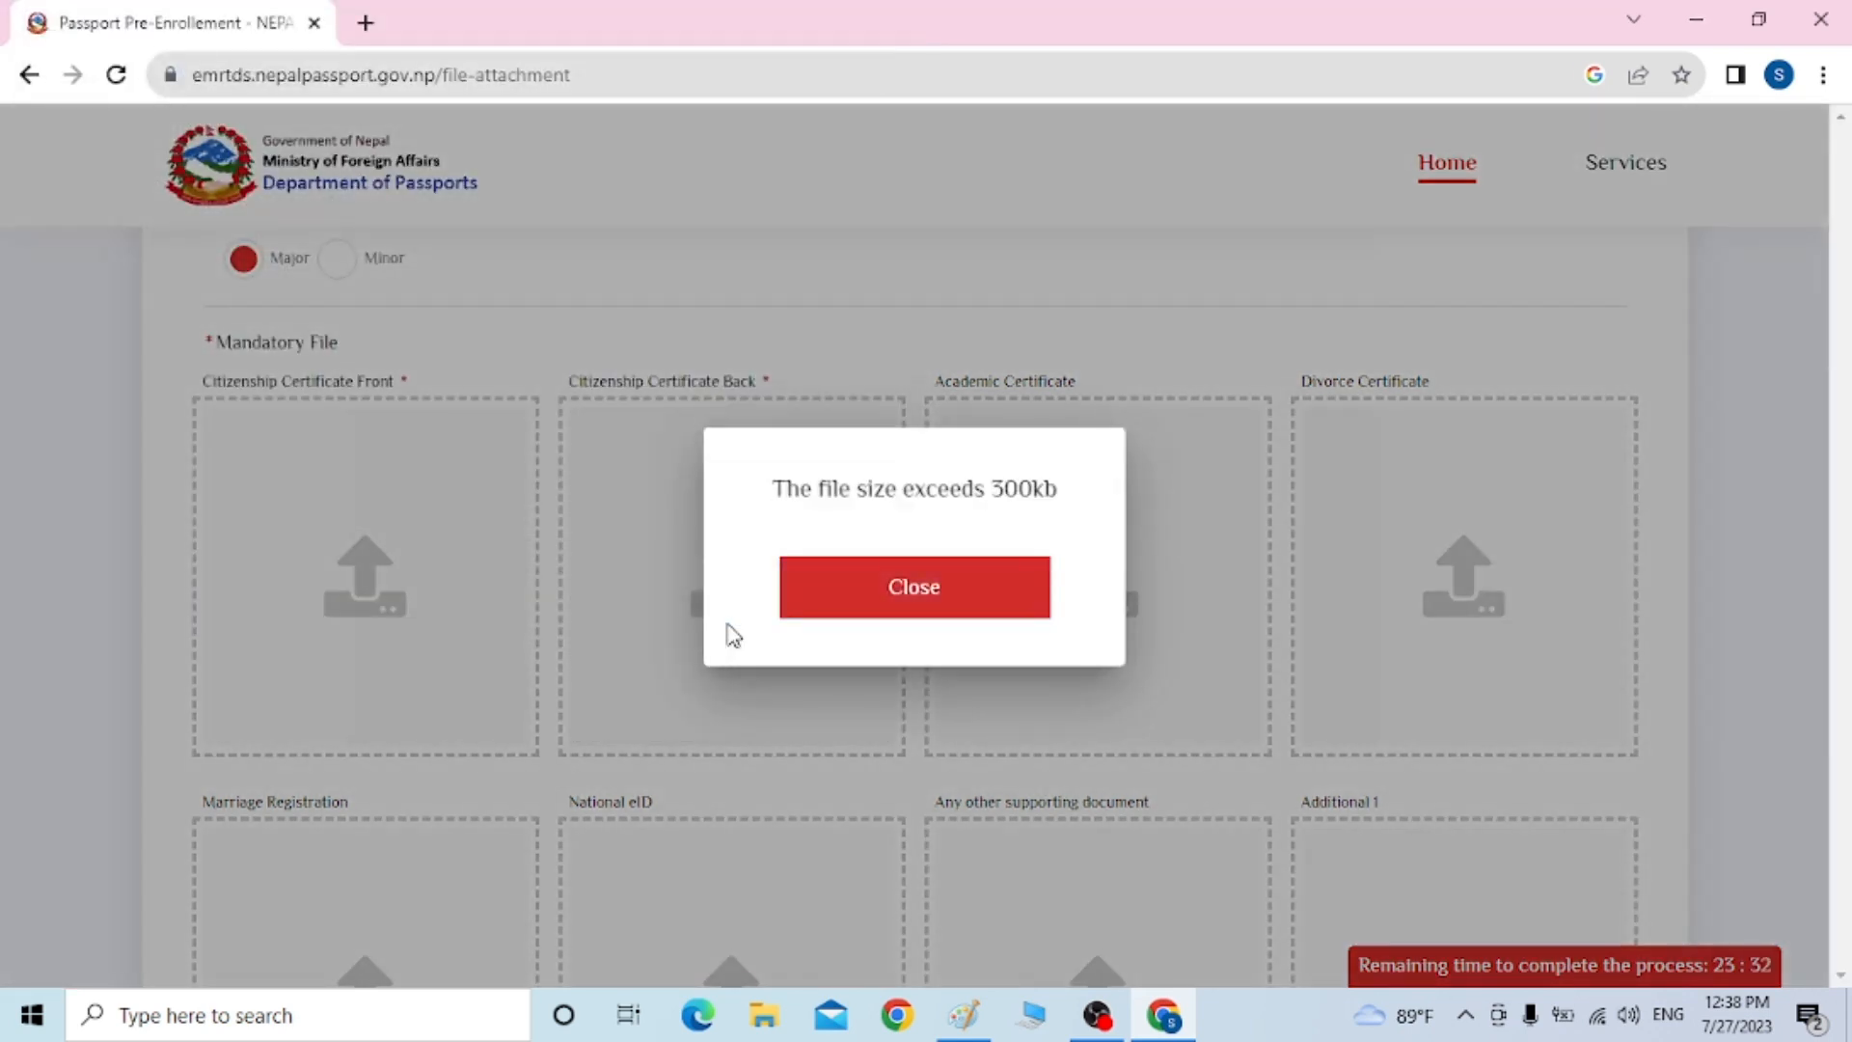
{"action": "left_click", "coordinate": [849, 614]}
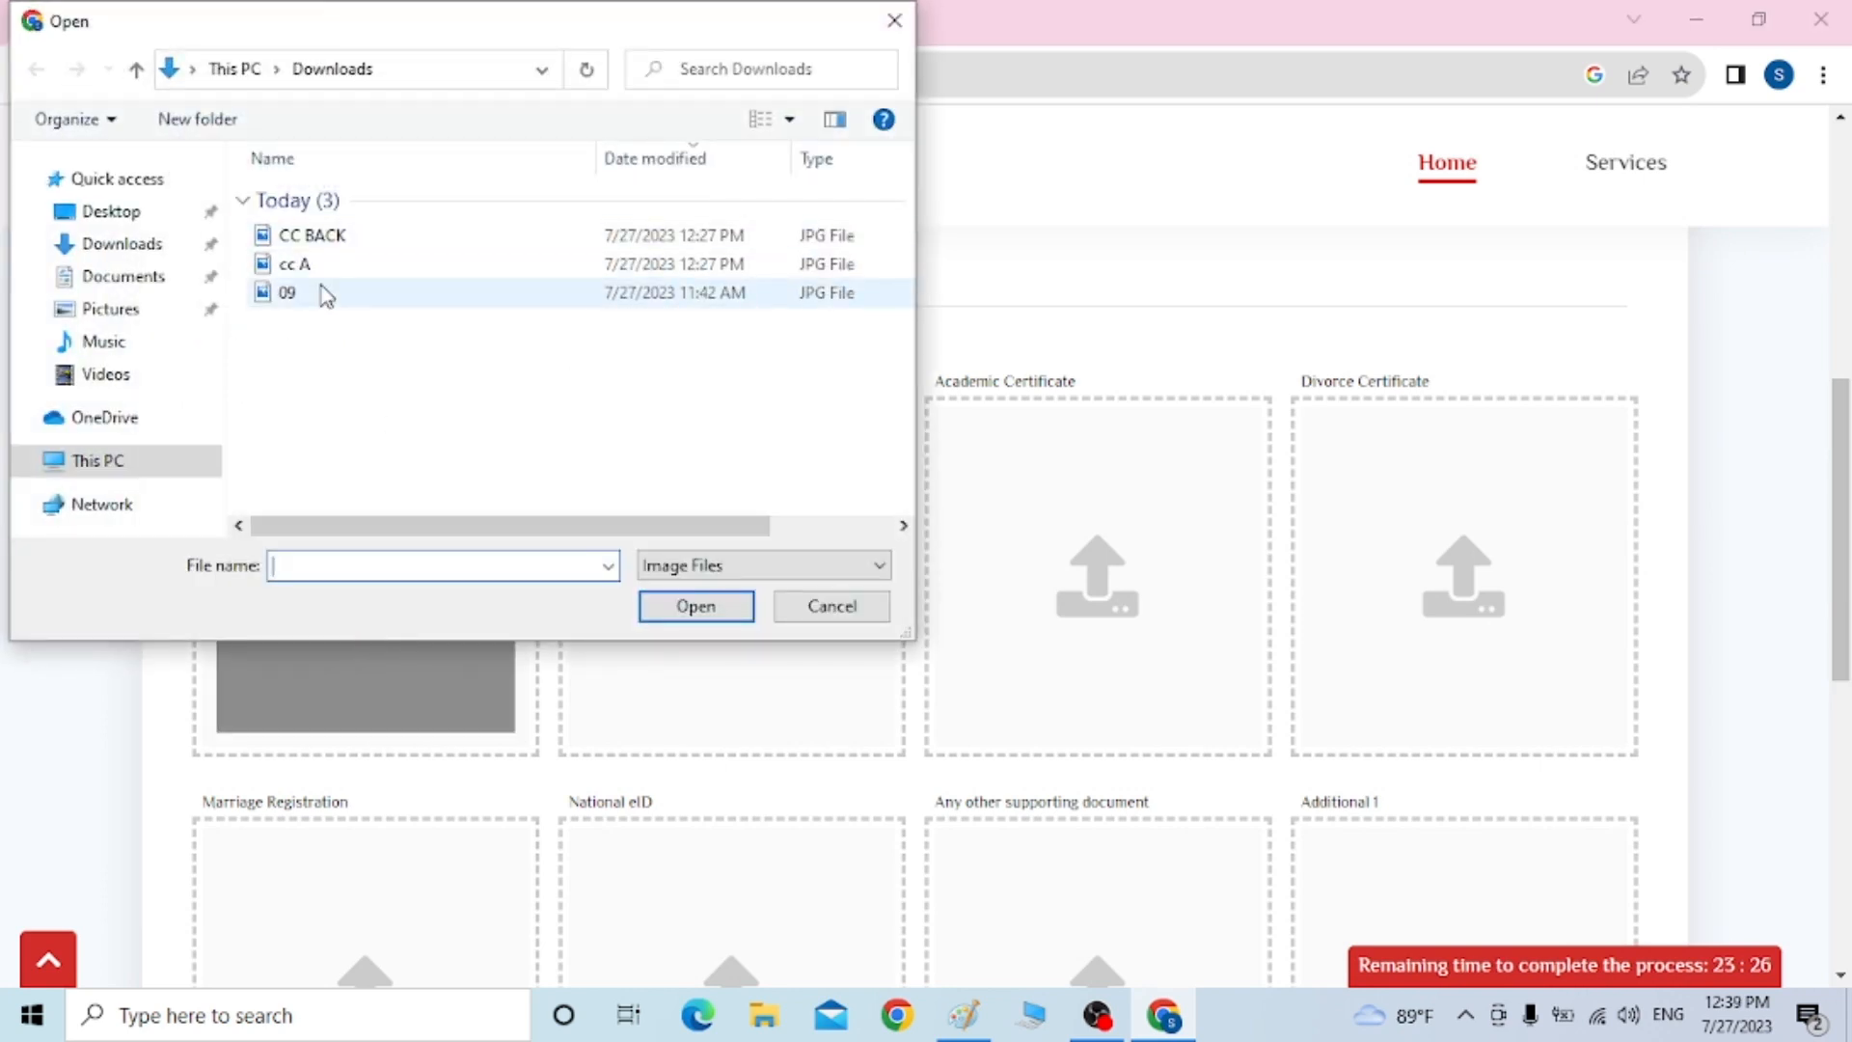
{"action": "left_click", "coordinate": [825, 615]}
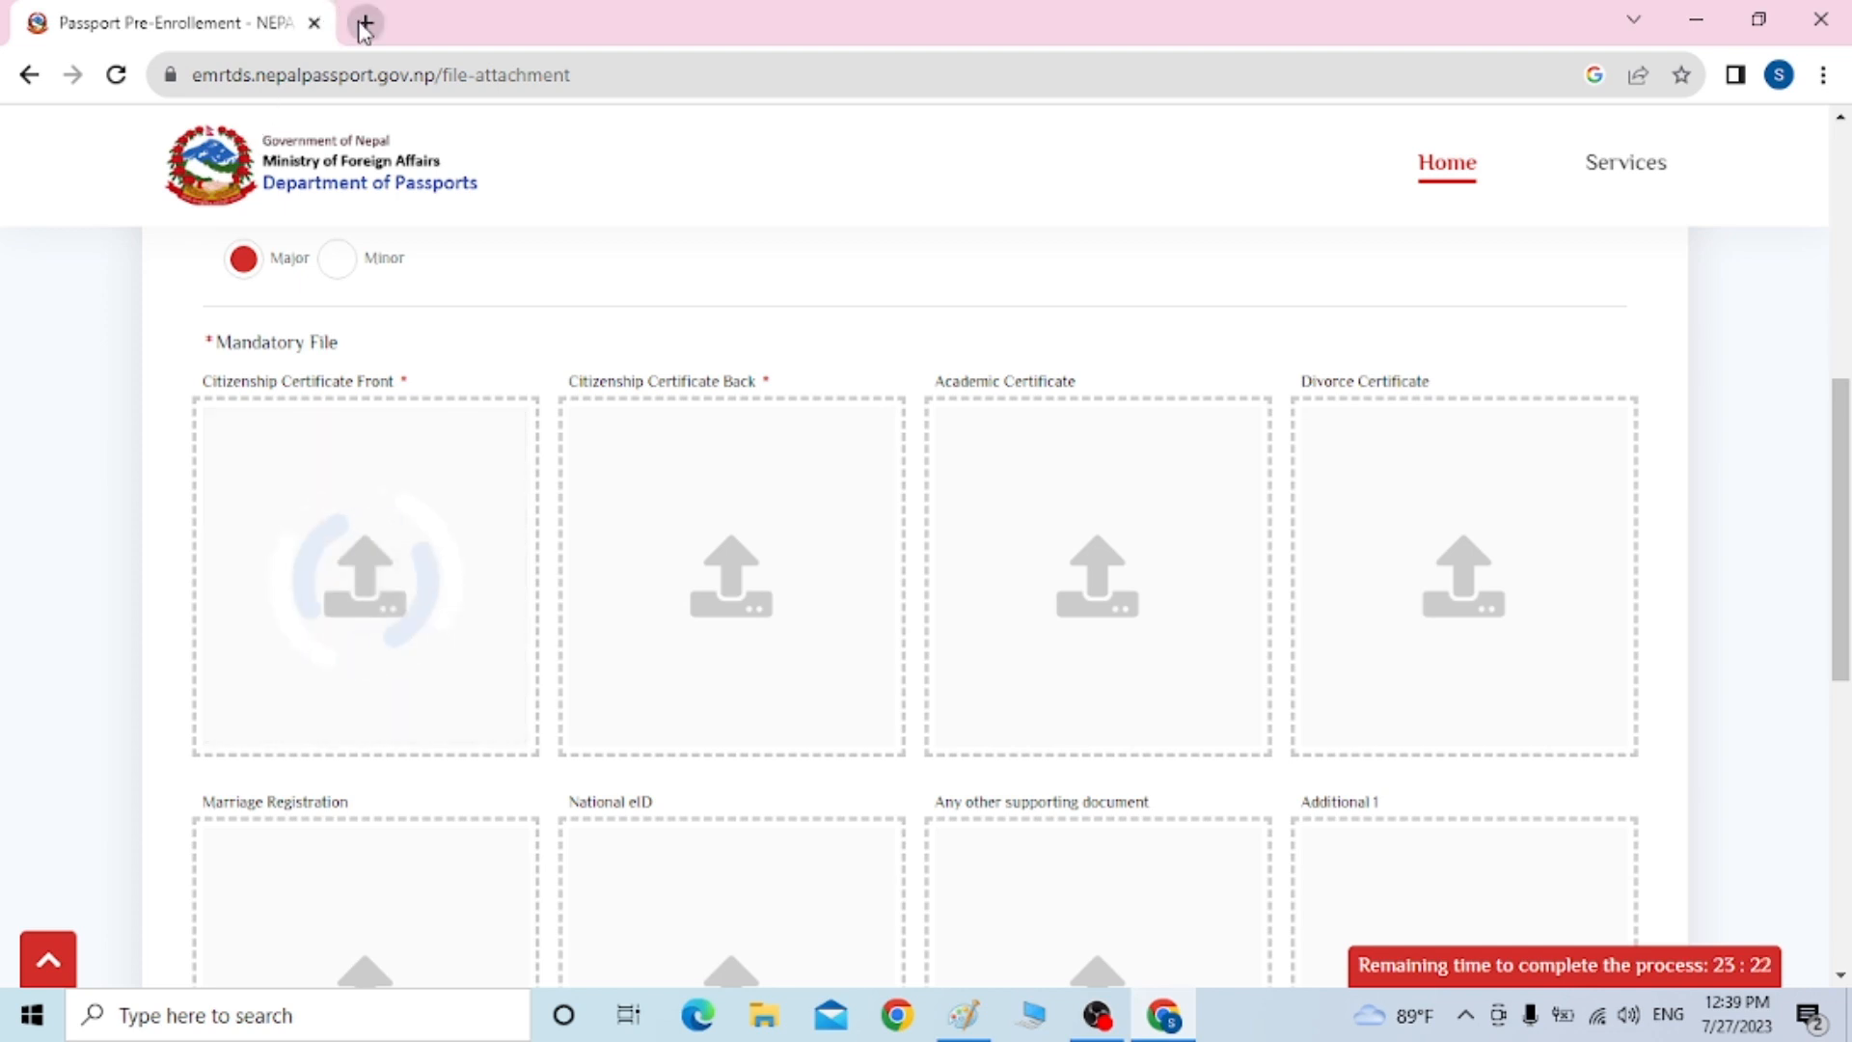
{"action": "left_click", "coordinate": [364, 22]}
Search Google for 'online size reducer' in the new tab
{"action": "left_click", "coordinate": [334, 88]}
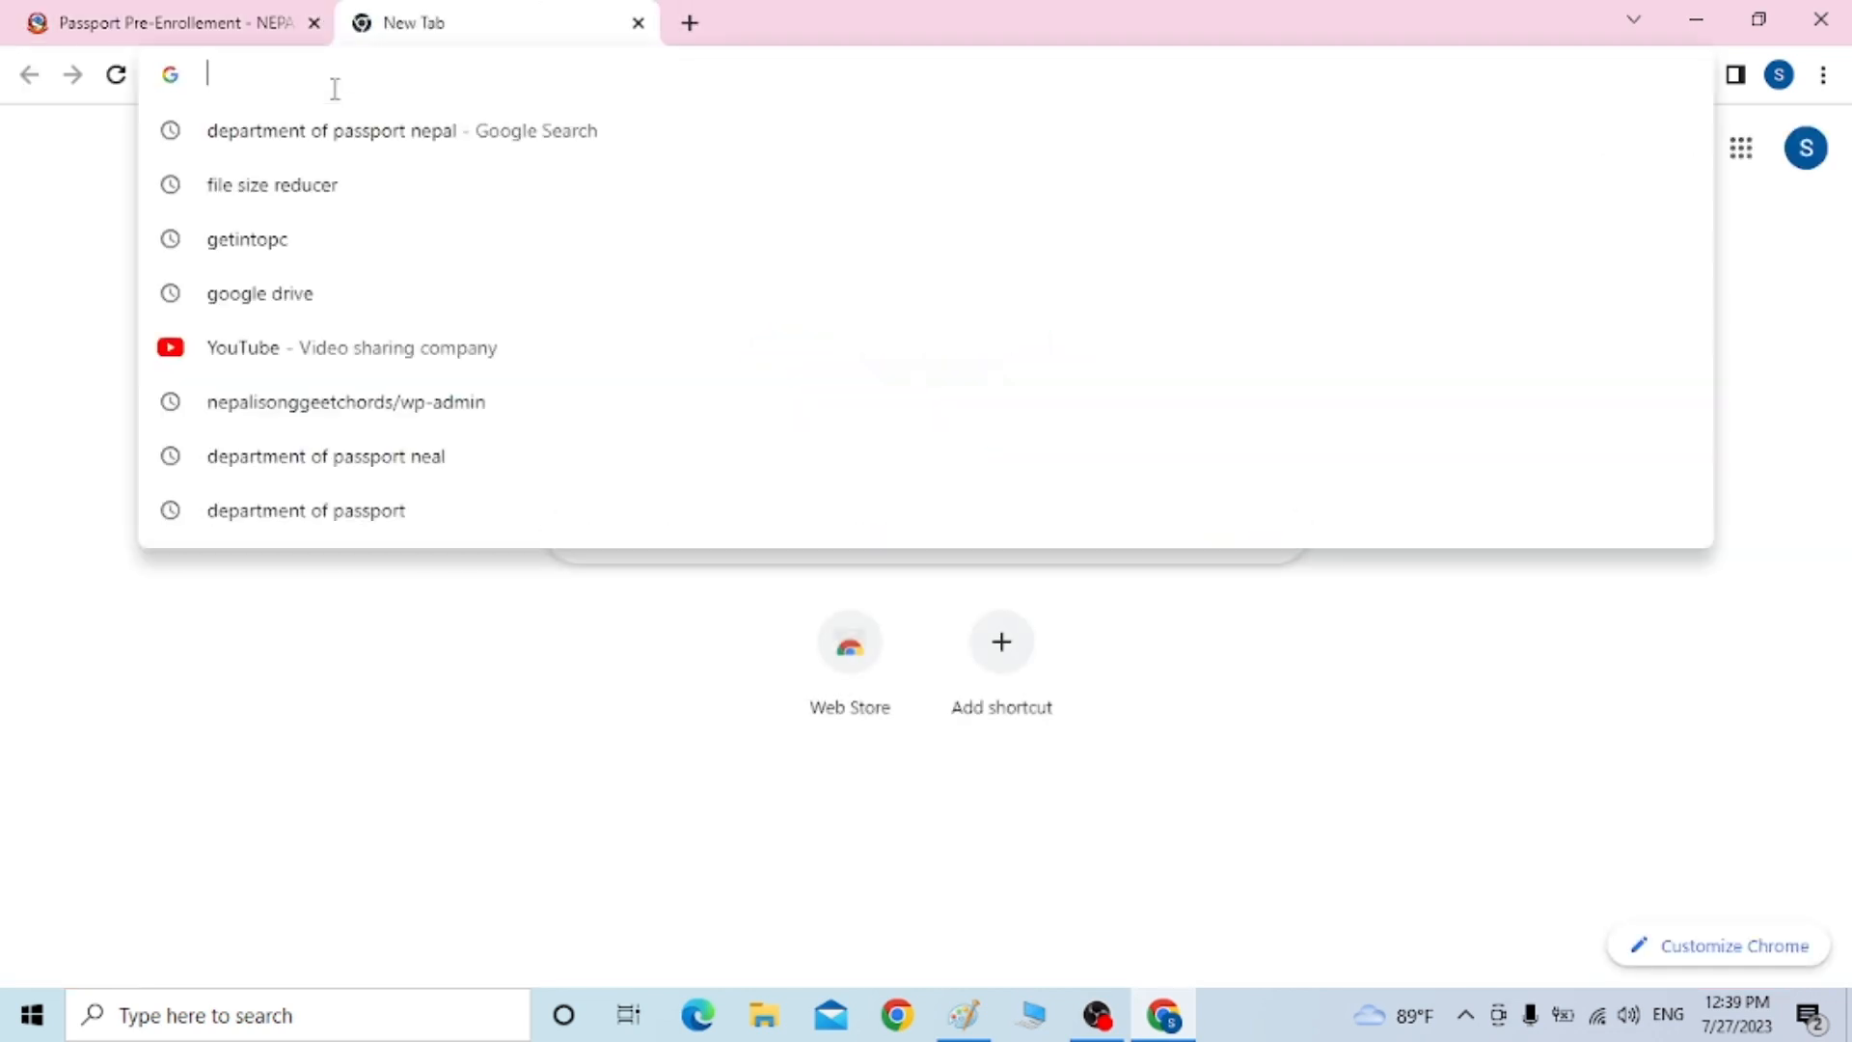
{"action": "type", "text": "on"}
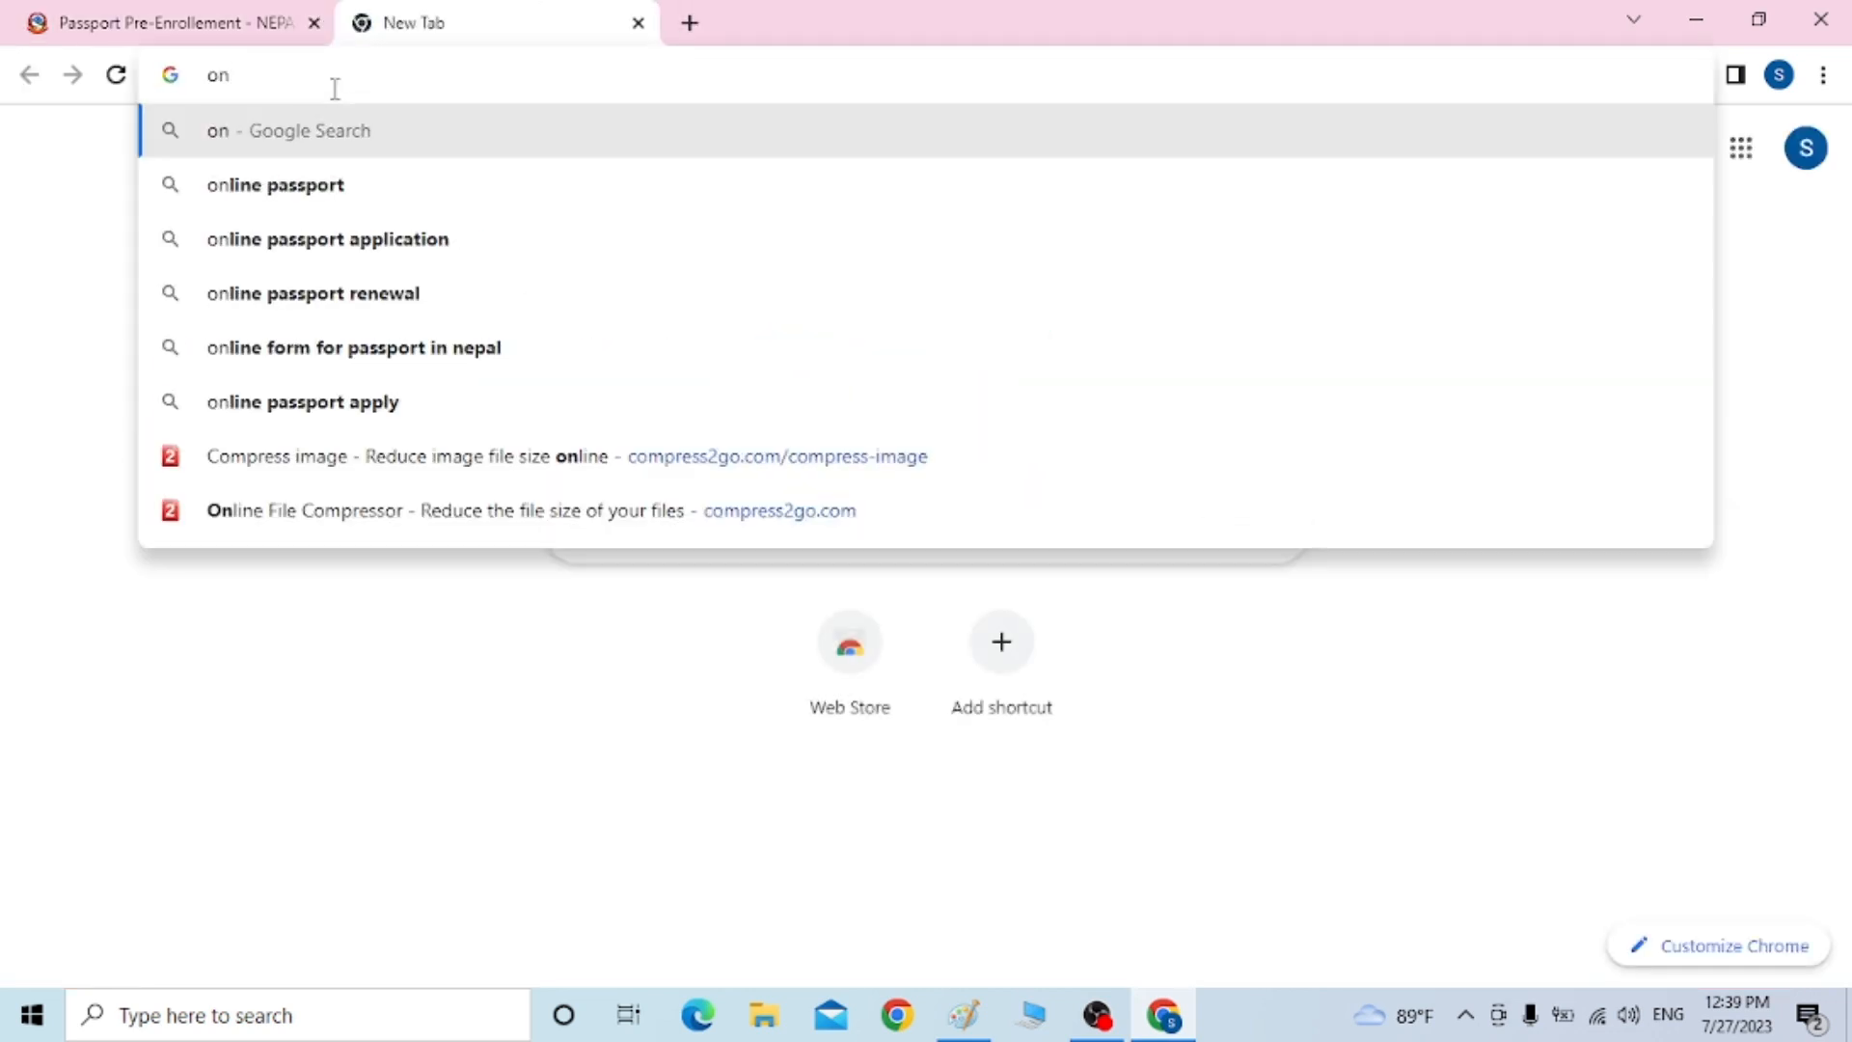
{"action": "type", "text": "line "}
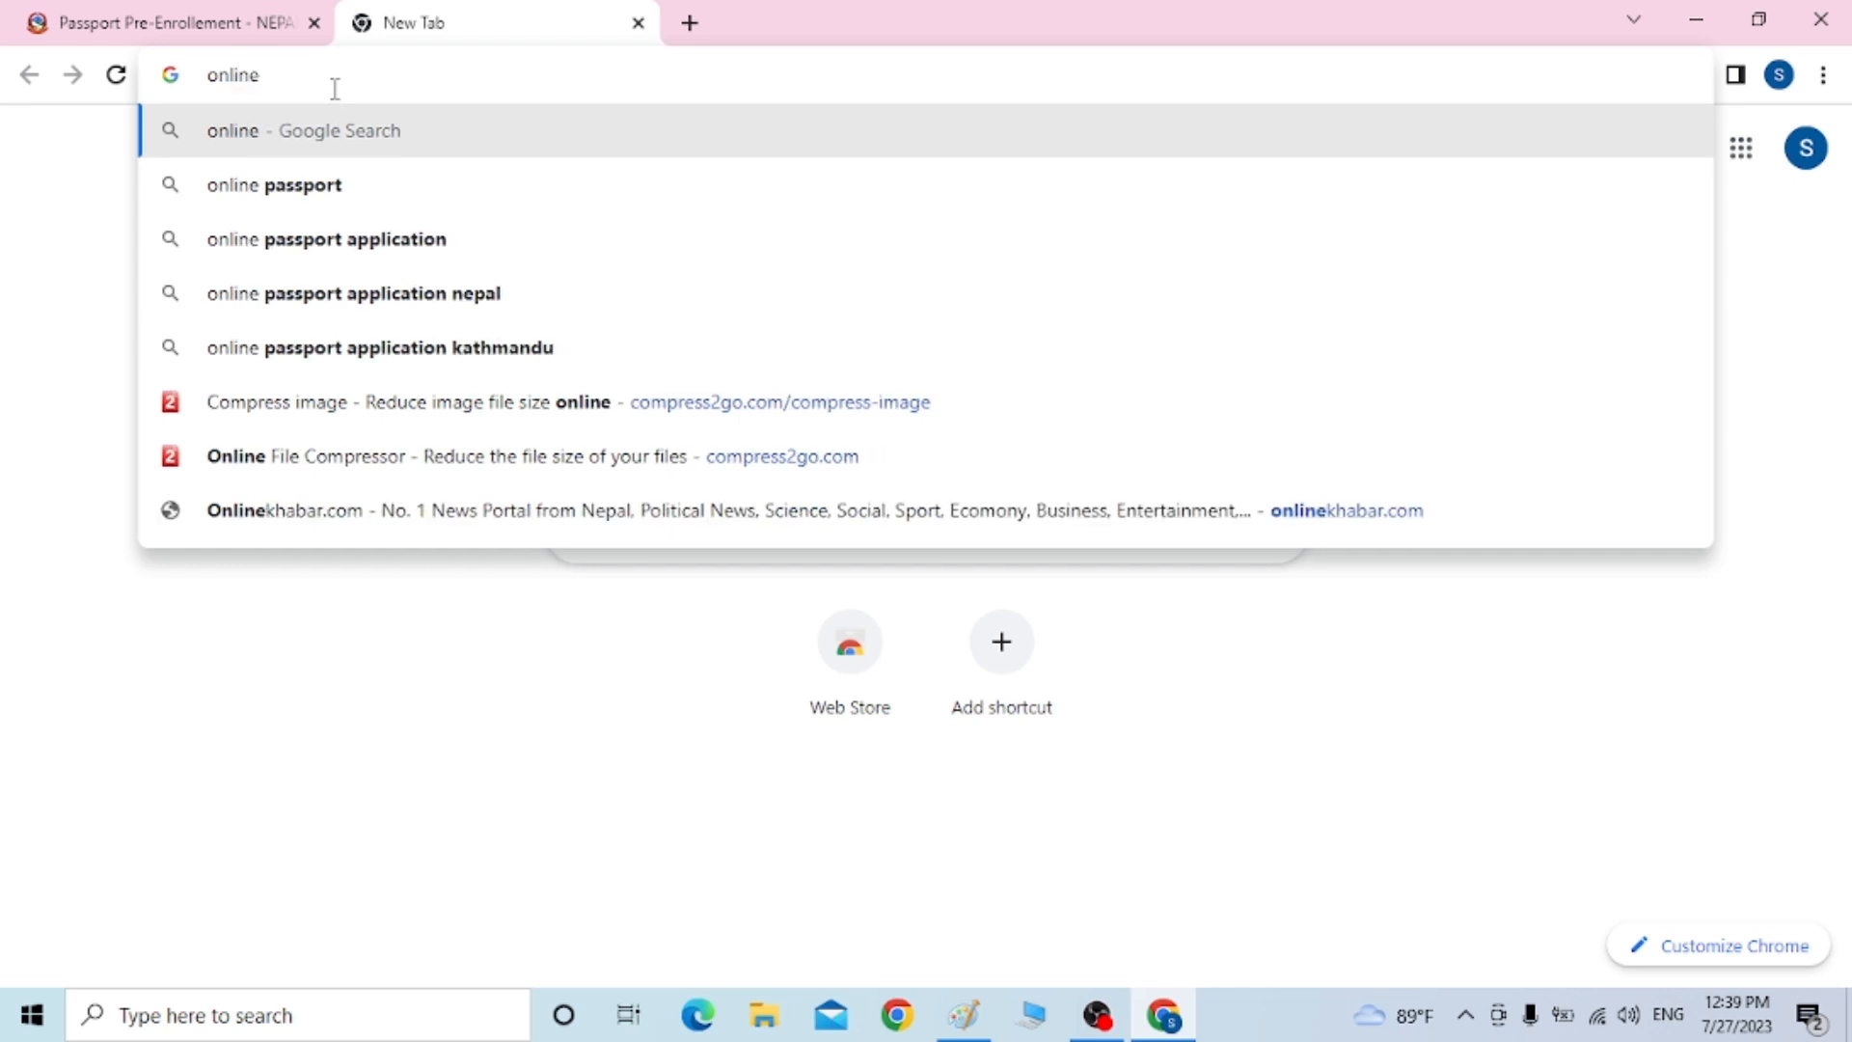
{"action": "type", "text": "si"}
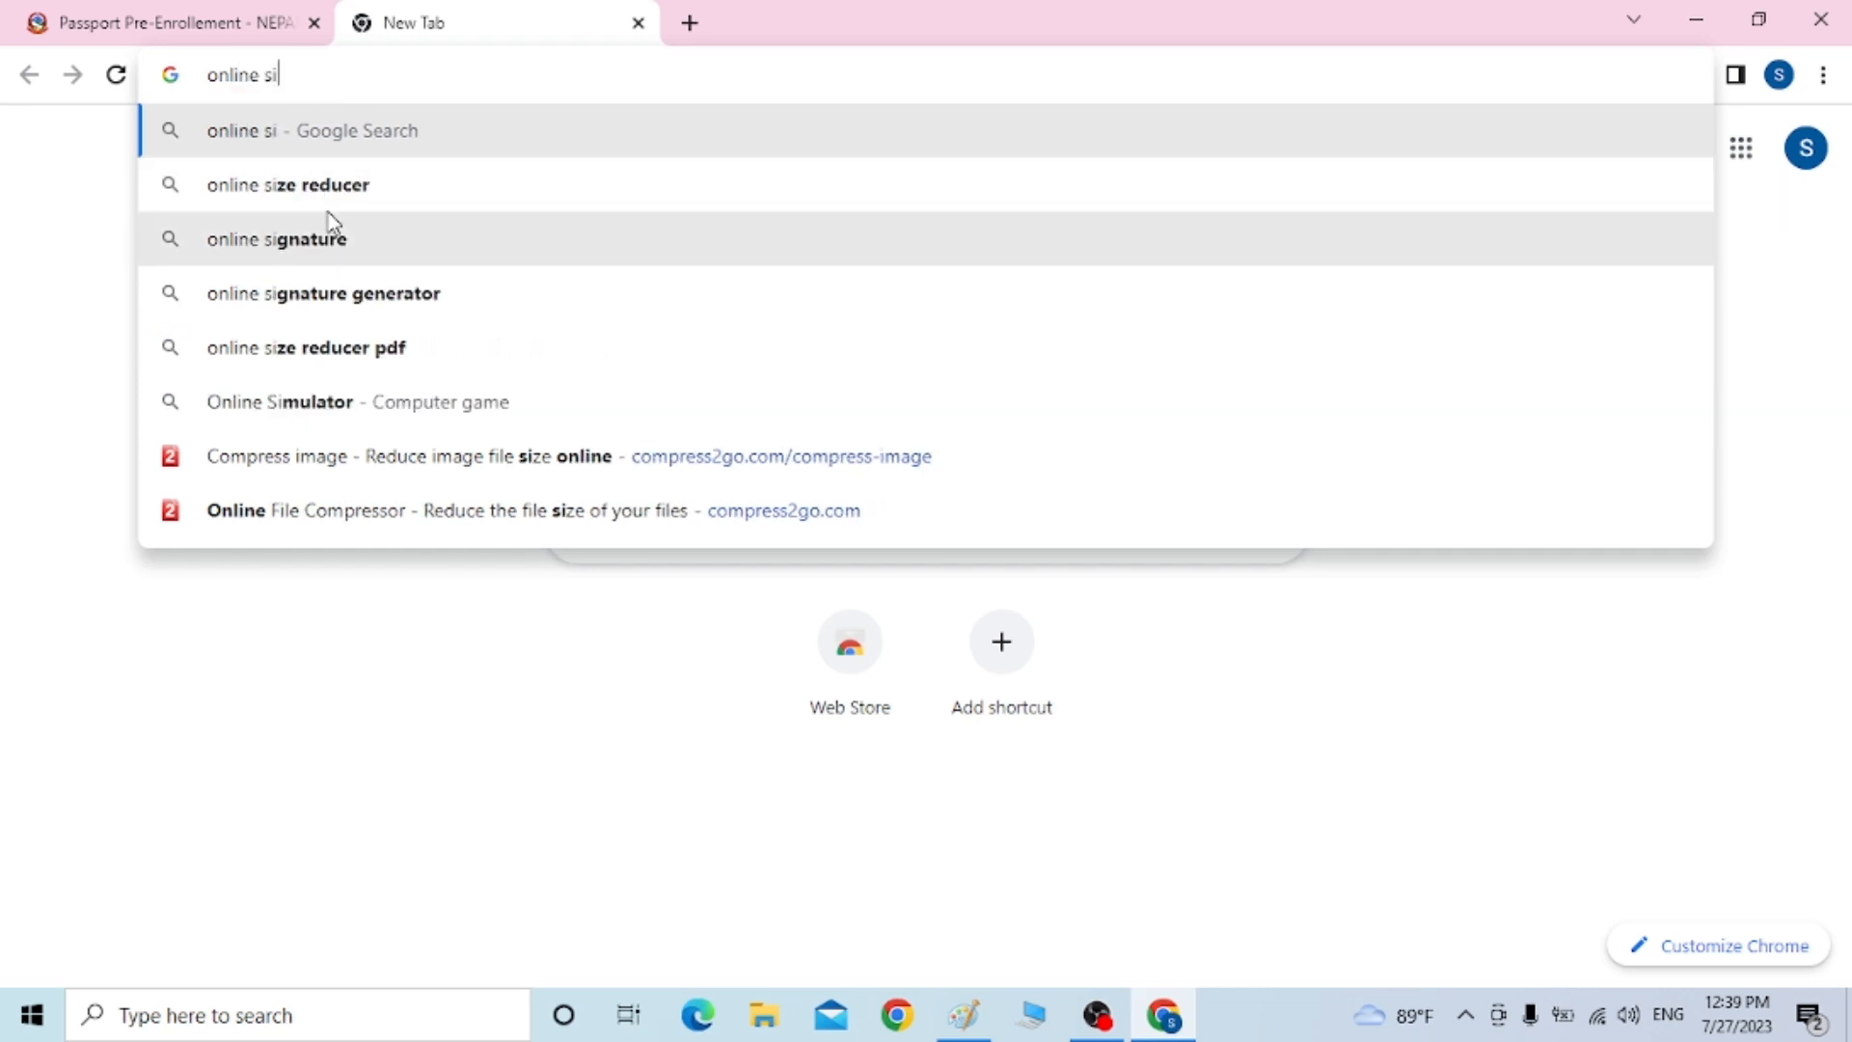
{"action": "left_click", "coordinate": [331, 201]}
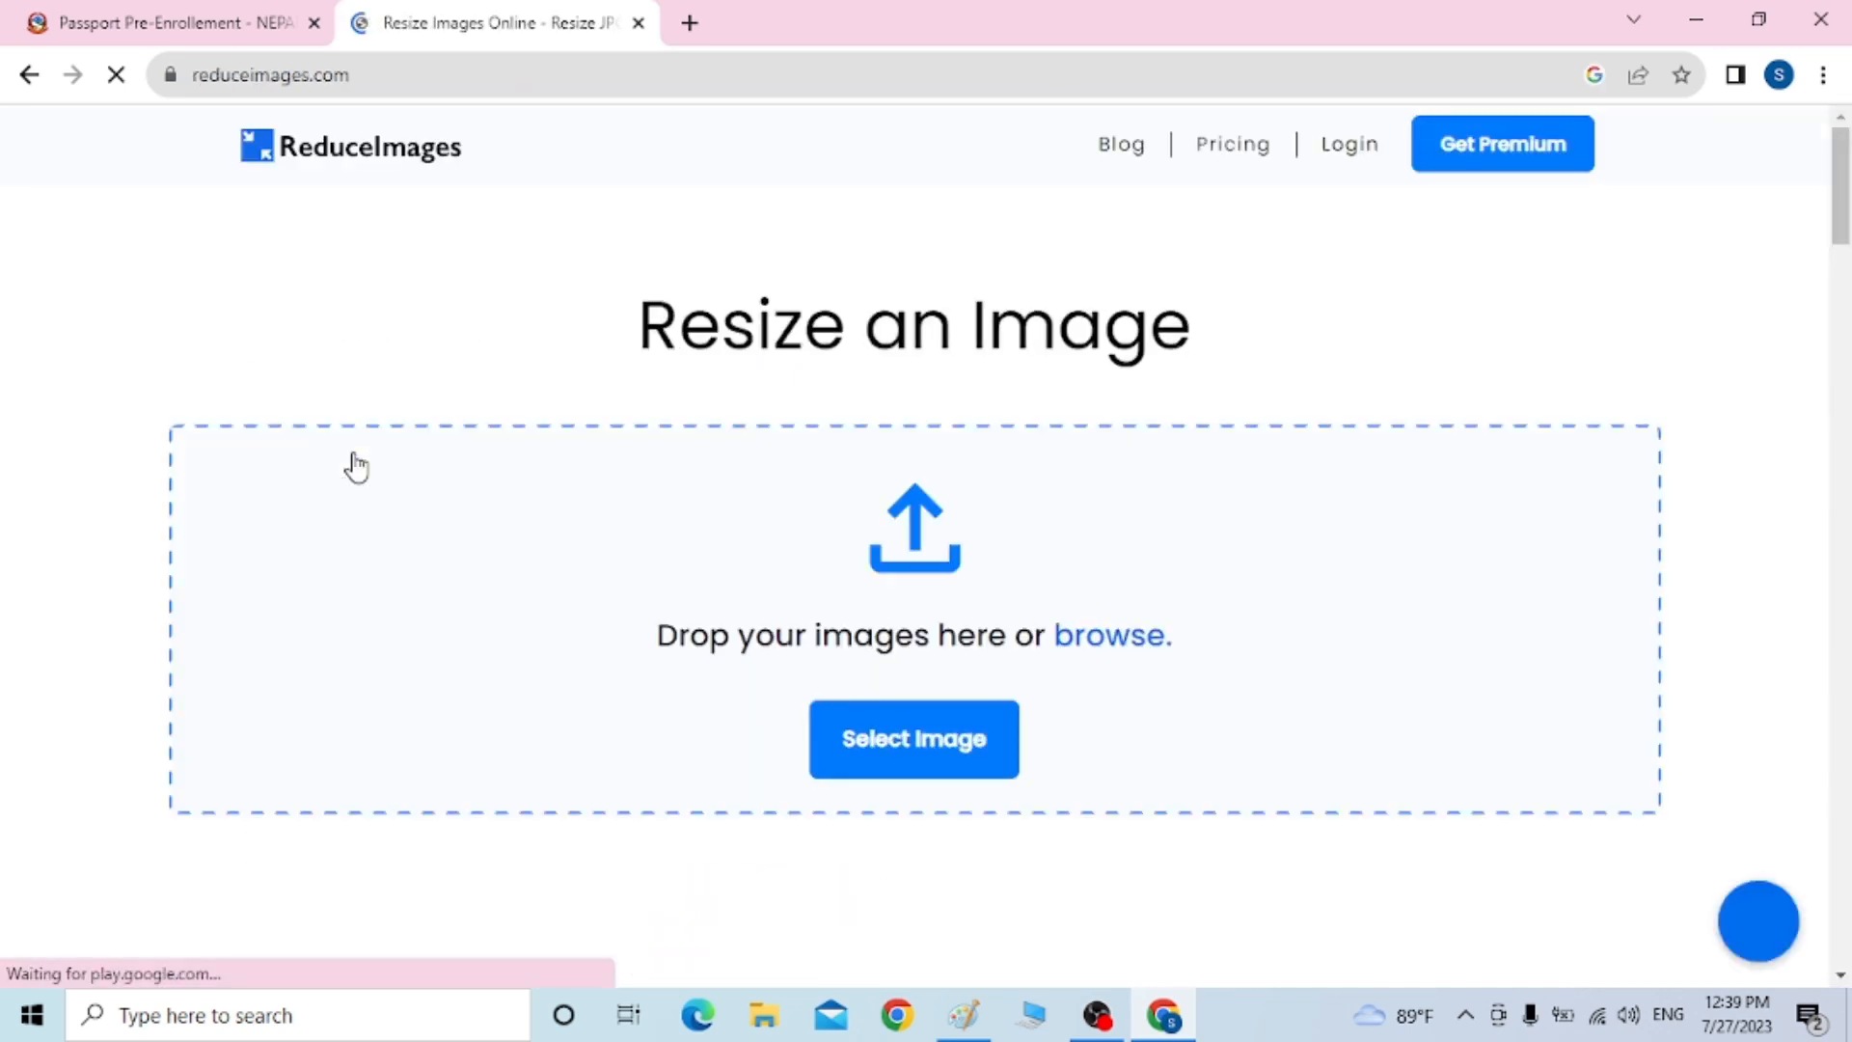
Resize cc A.jpg to 70% (173.11 KB) in ReduceImages and download it as cc A (1).jpg
{"action": "left_click", "coordinate": [898, 741]}
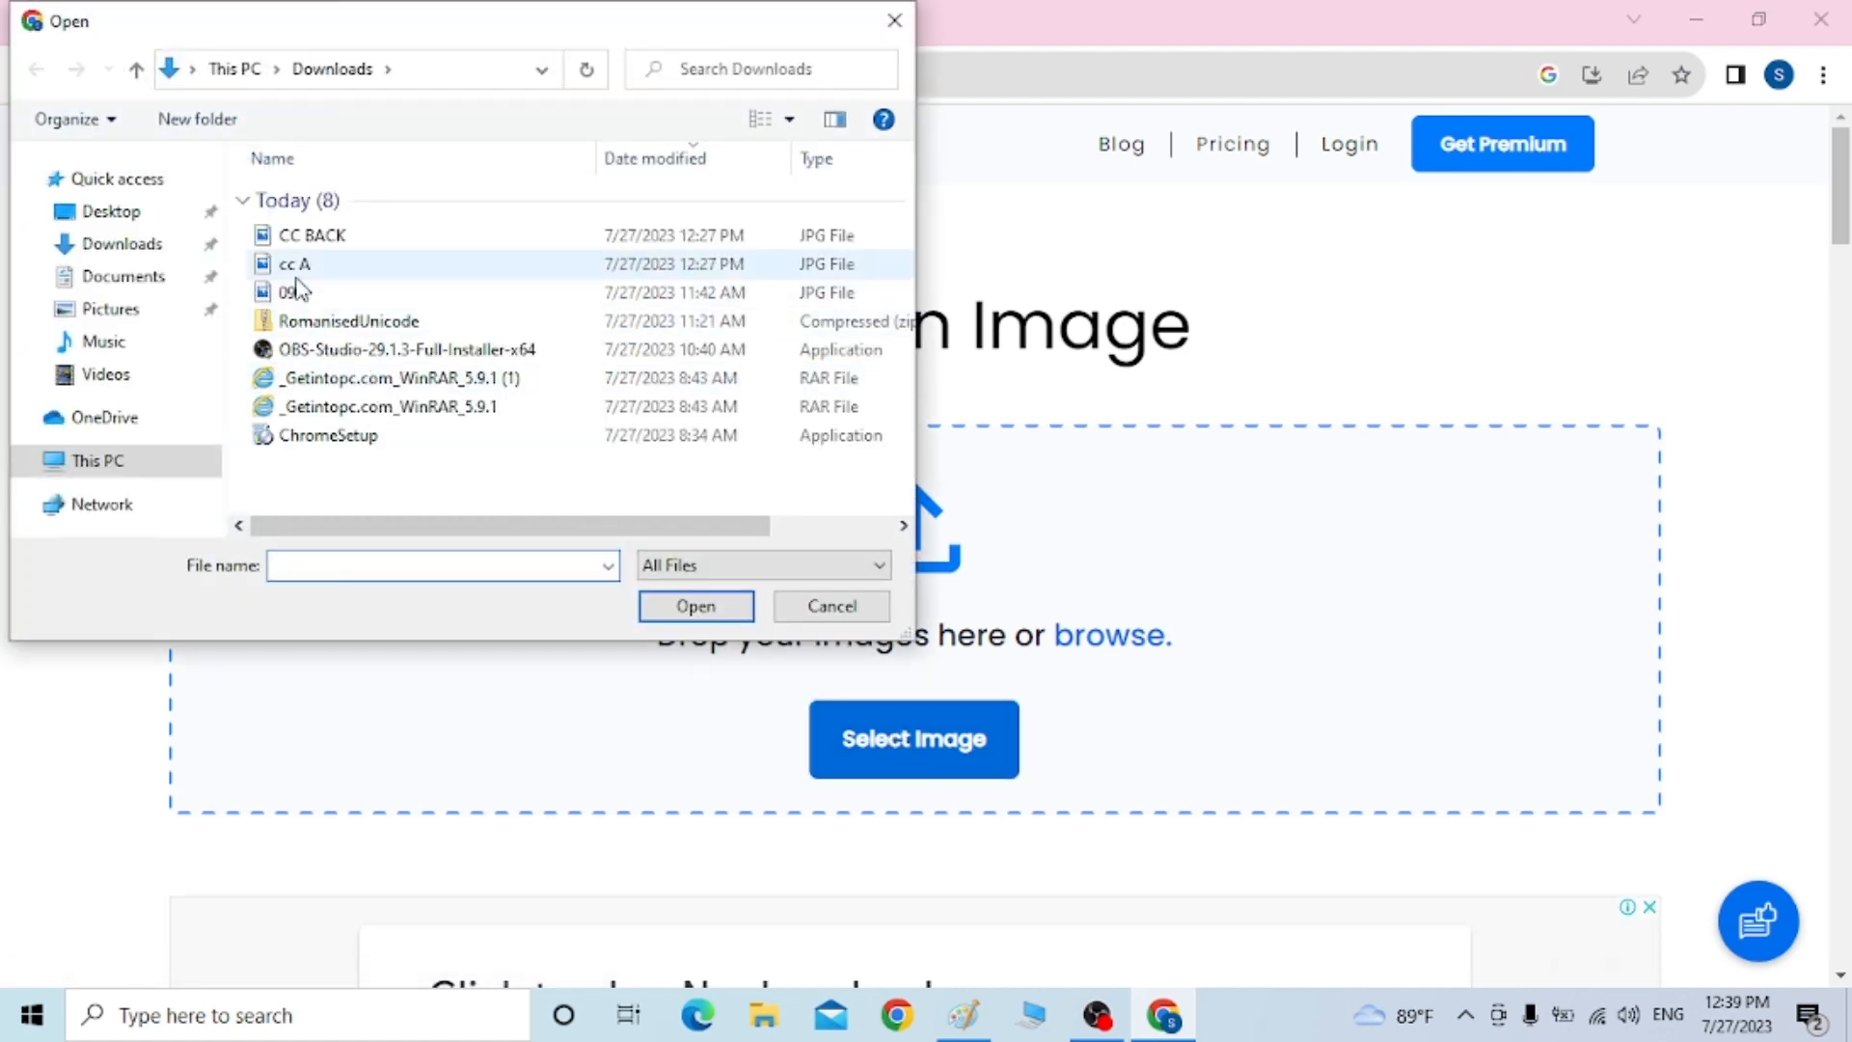
{"action": "left_click", "coordinate": [296, 265]}
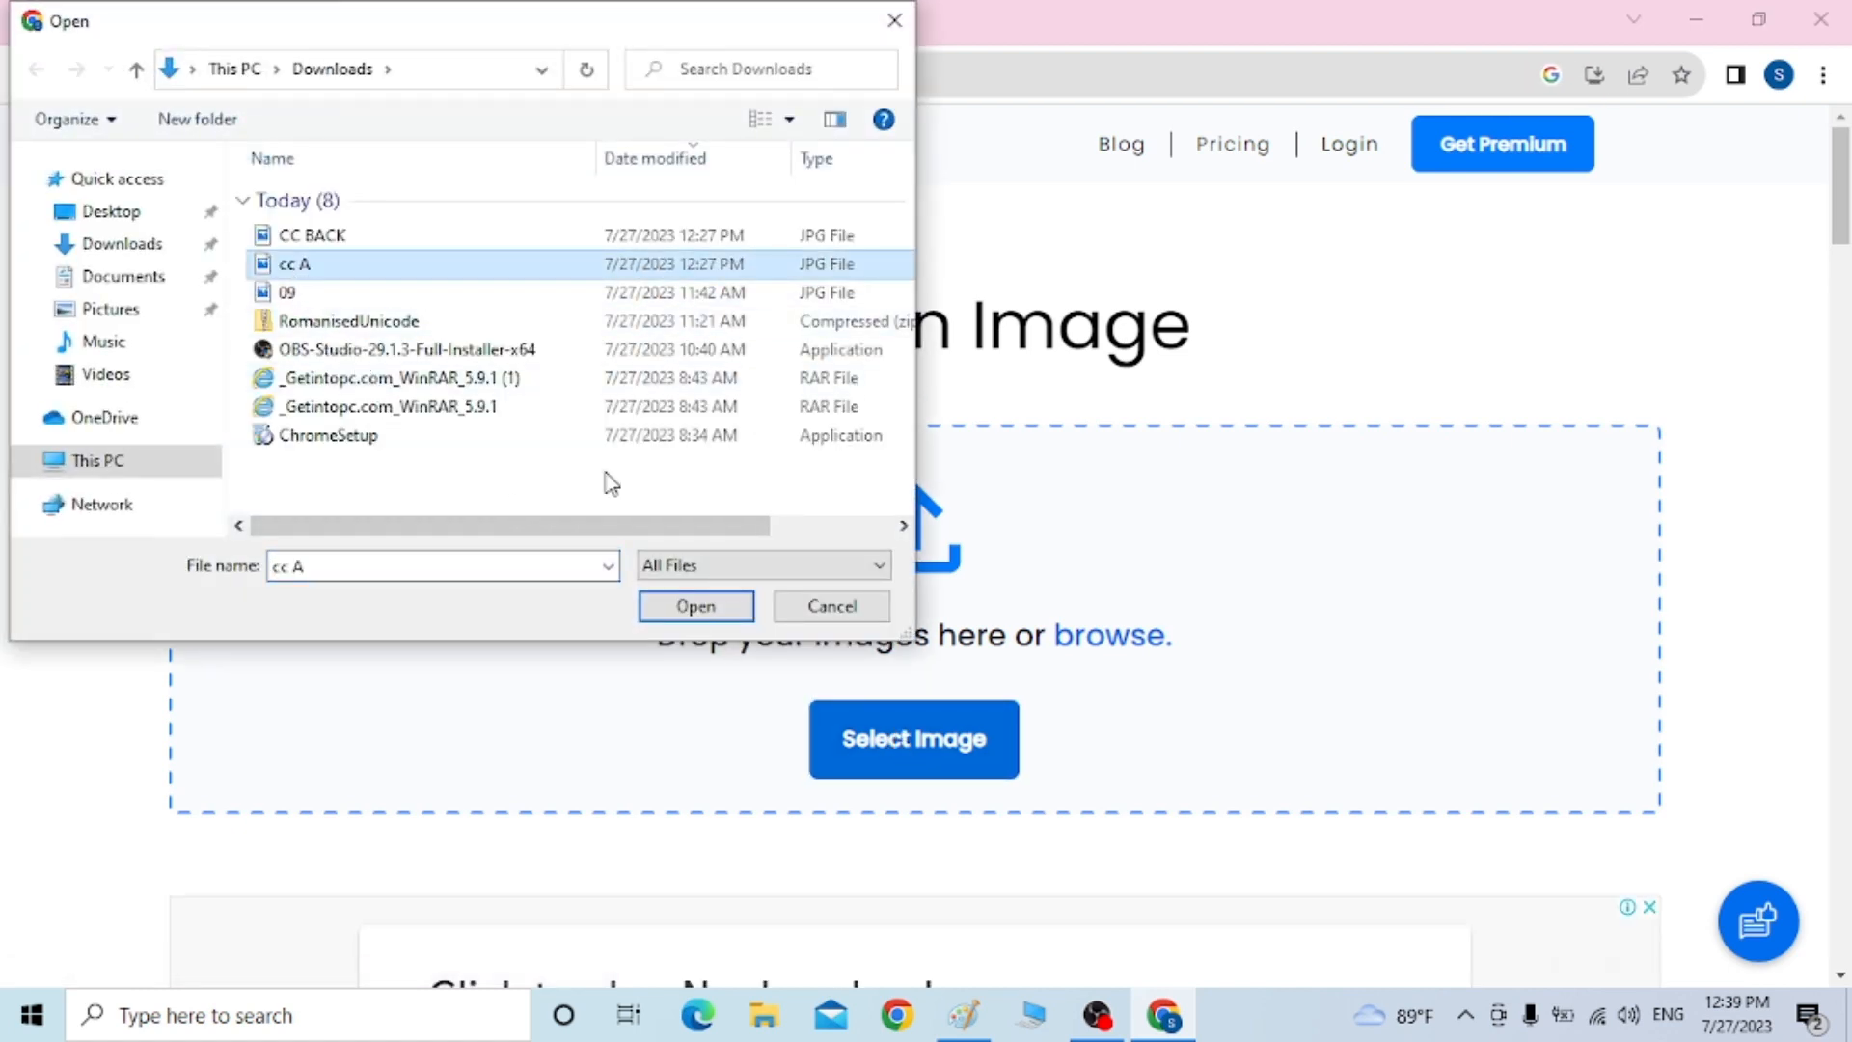
{"action": "left_click", "coordinate": [696, 608]}
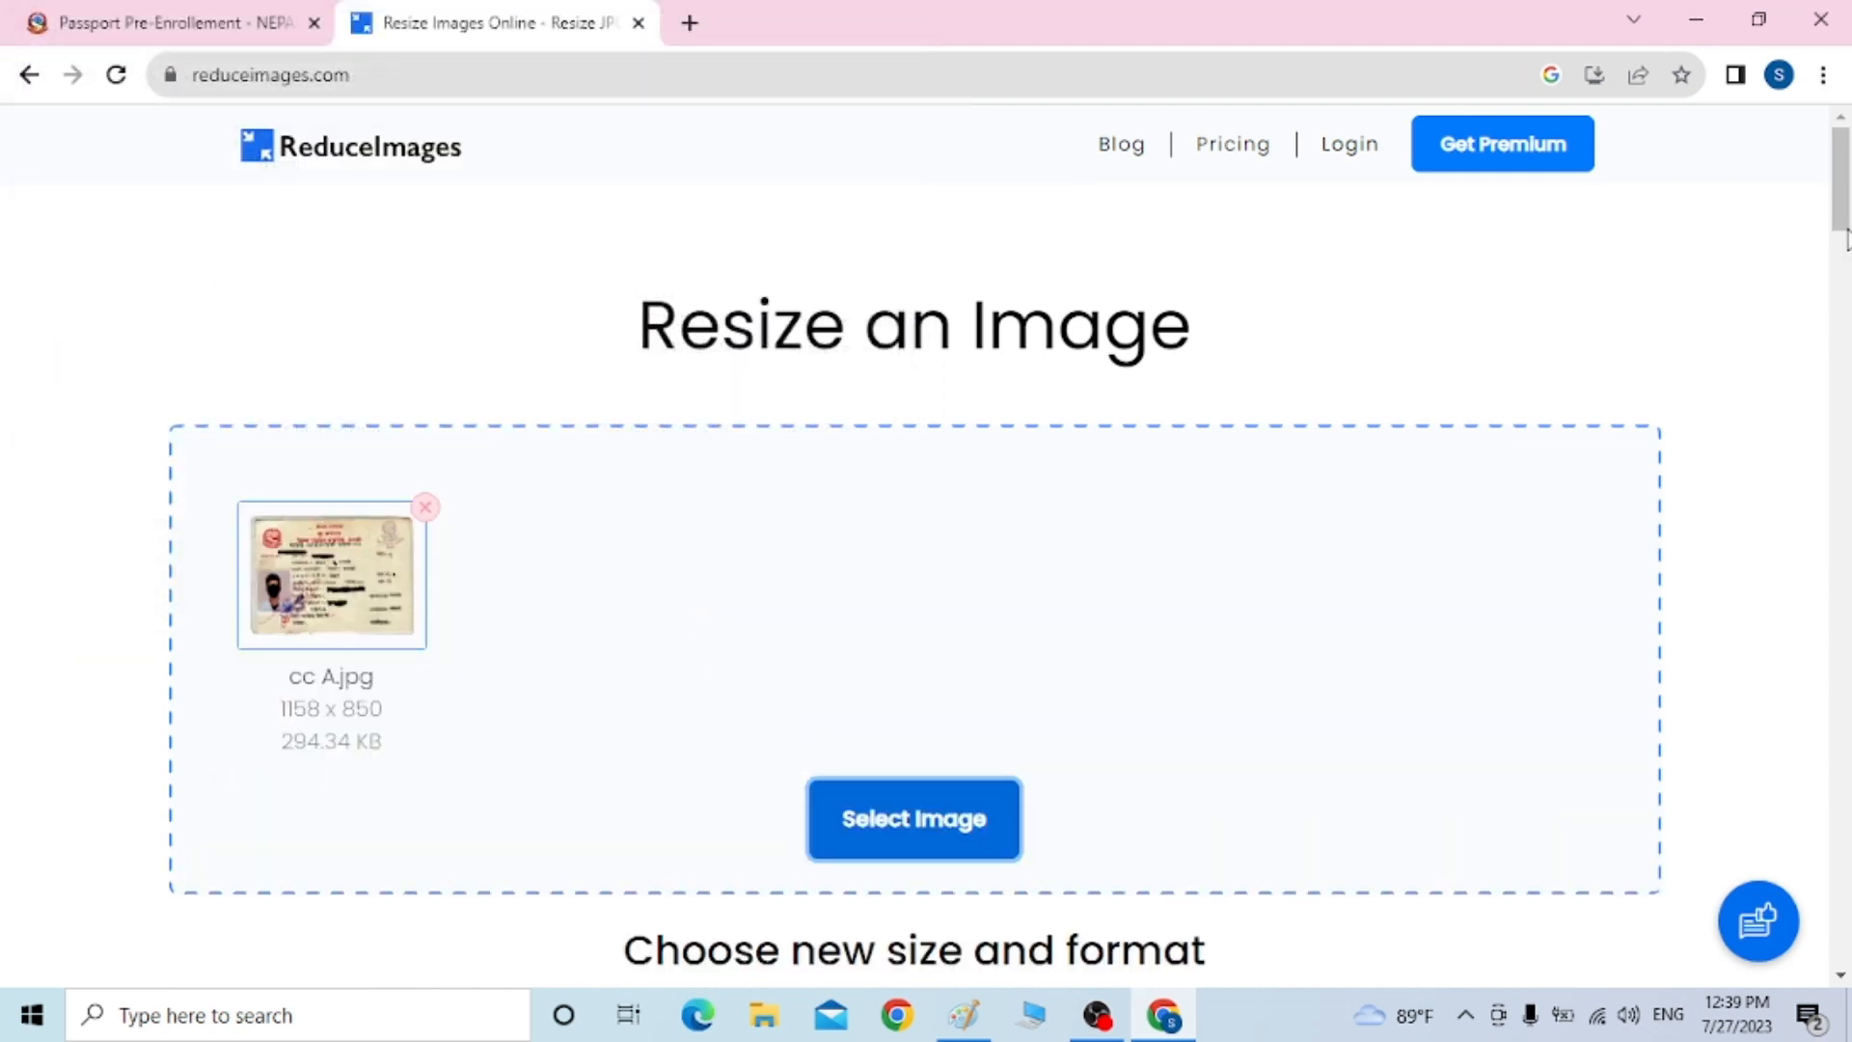
{"action": "left_click_drag", "start_coordinate": [1841, 217], "coordinate": [1849, 316]}
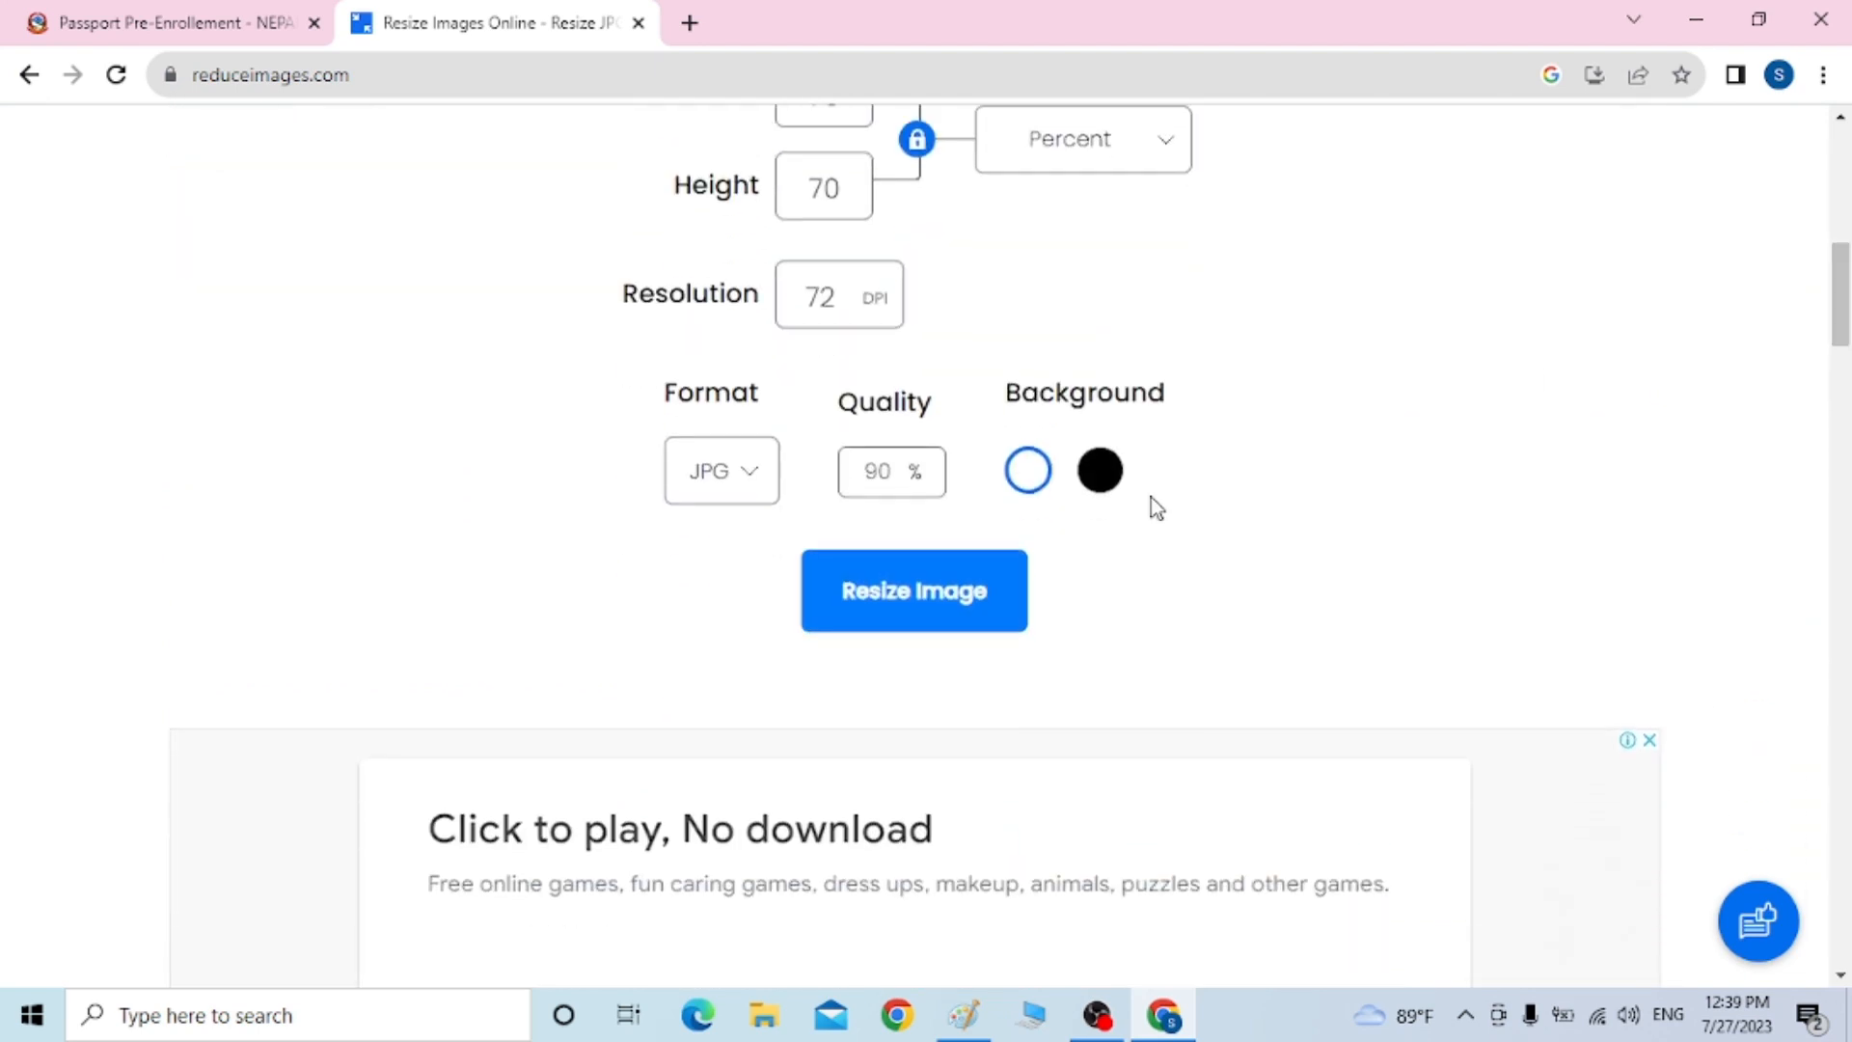
{"action": "left_click", "coordinate": [951, 595]}
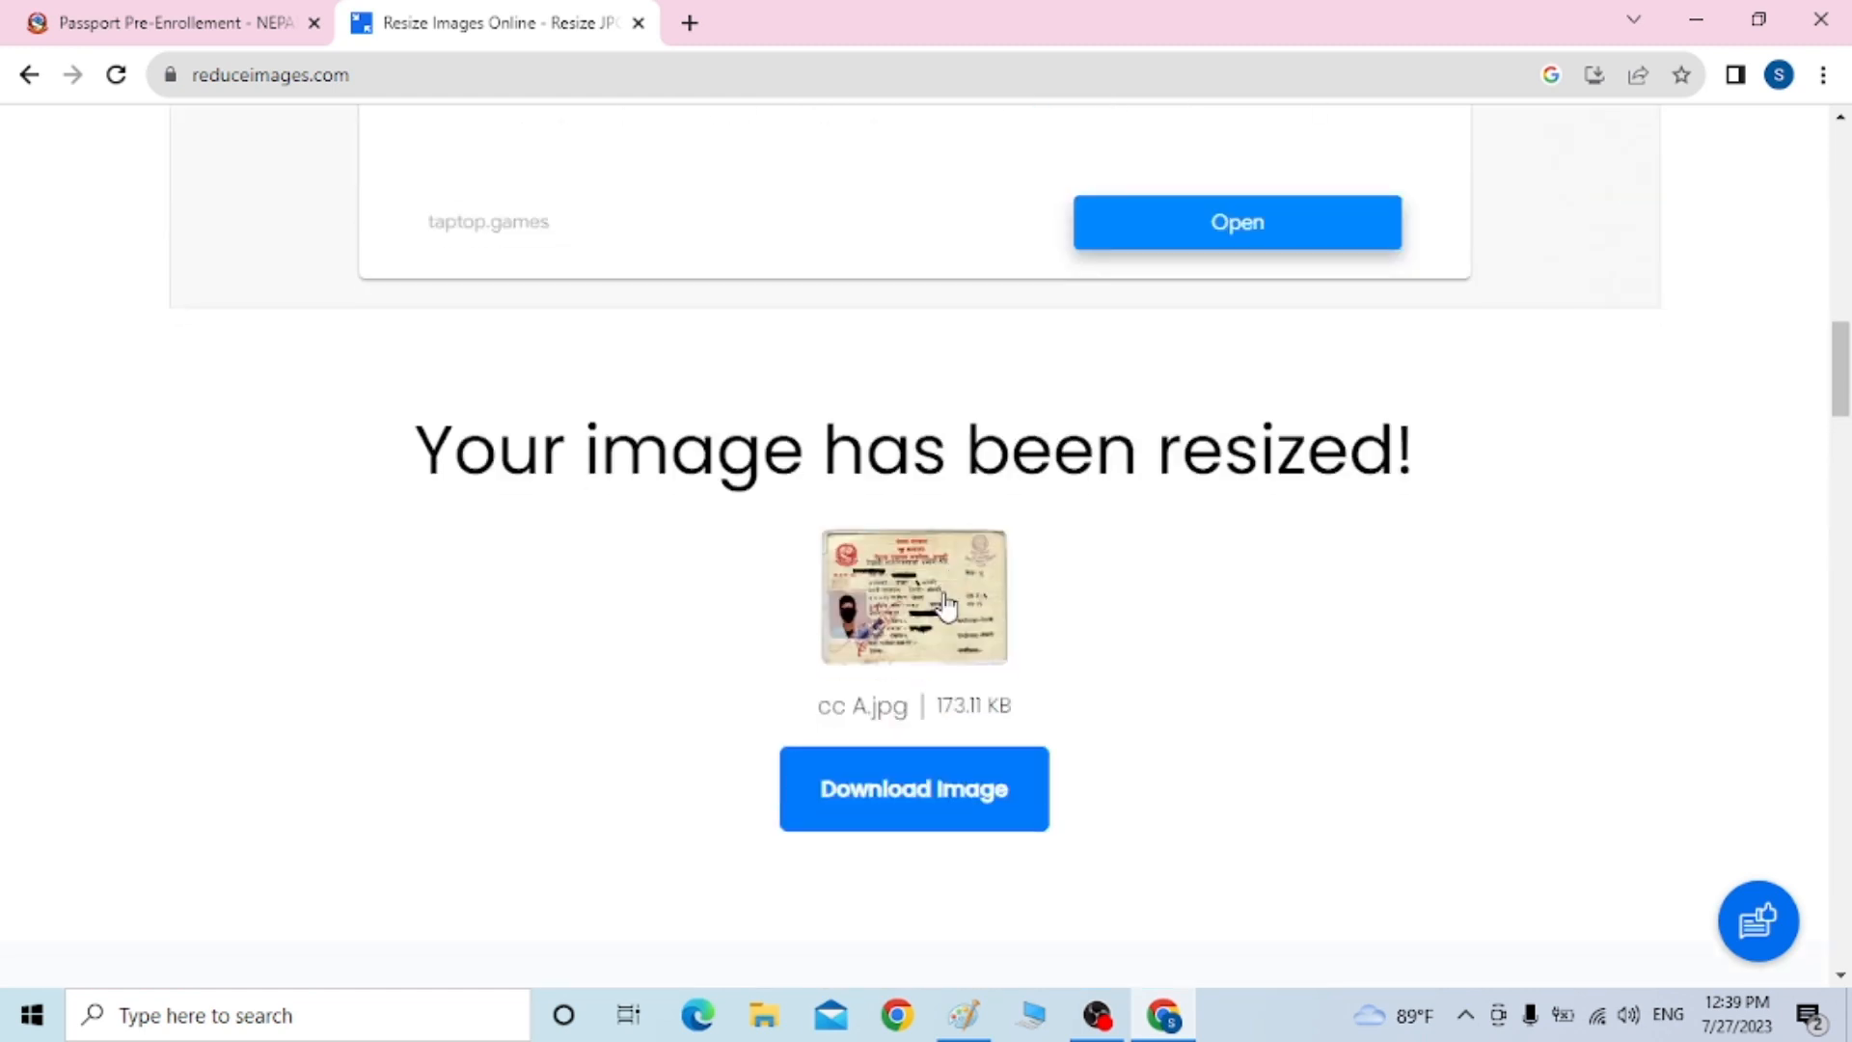
{"action": "left_click", "coordinate": [933, 800]}
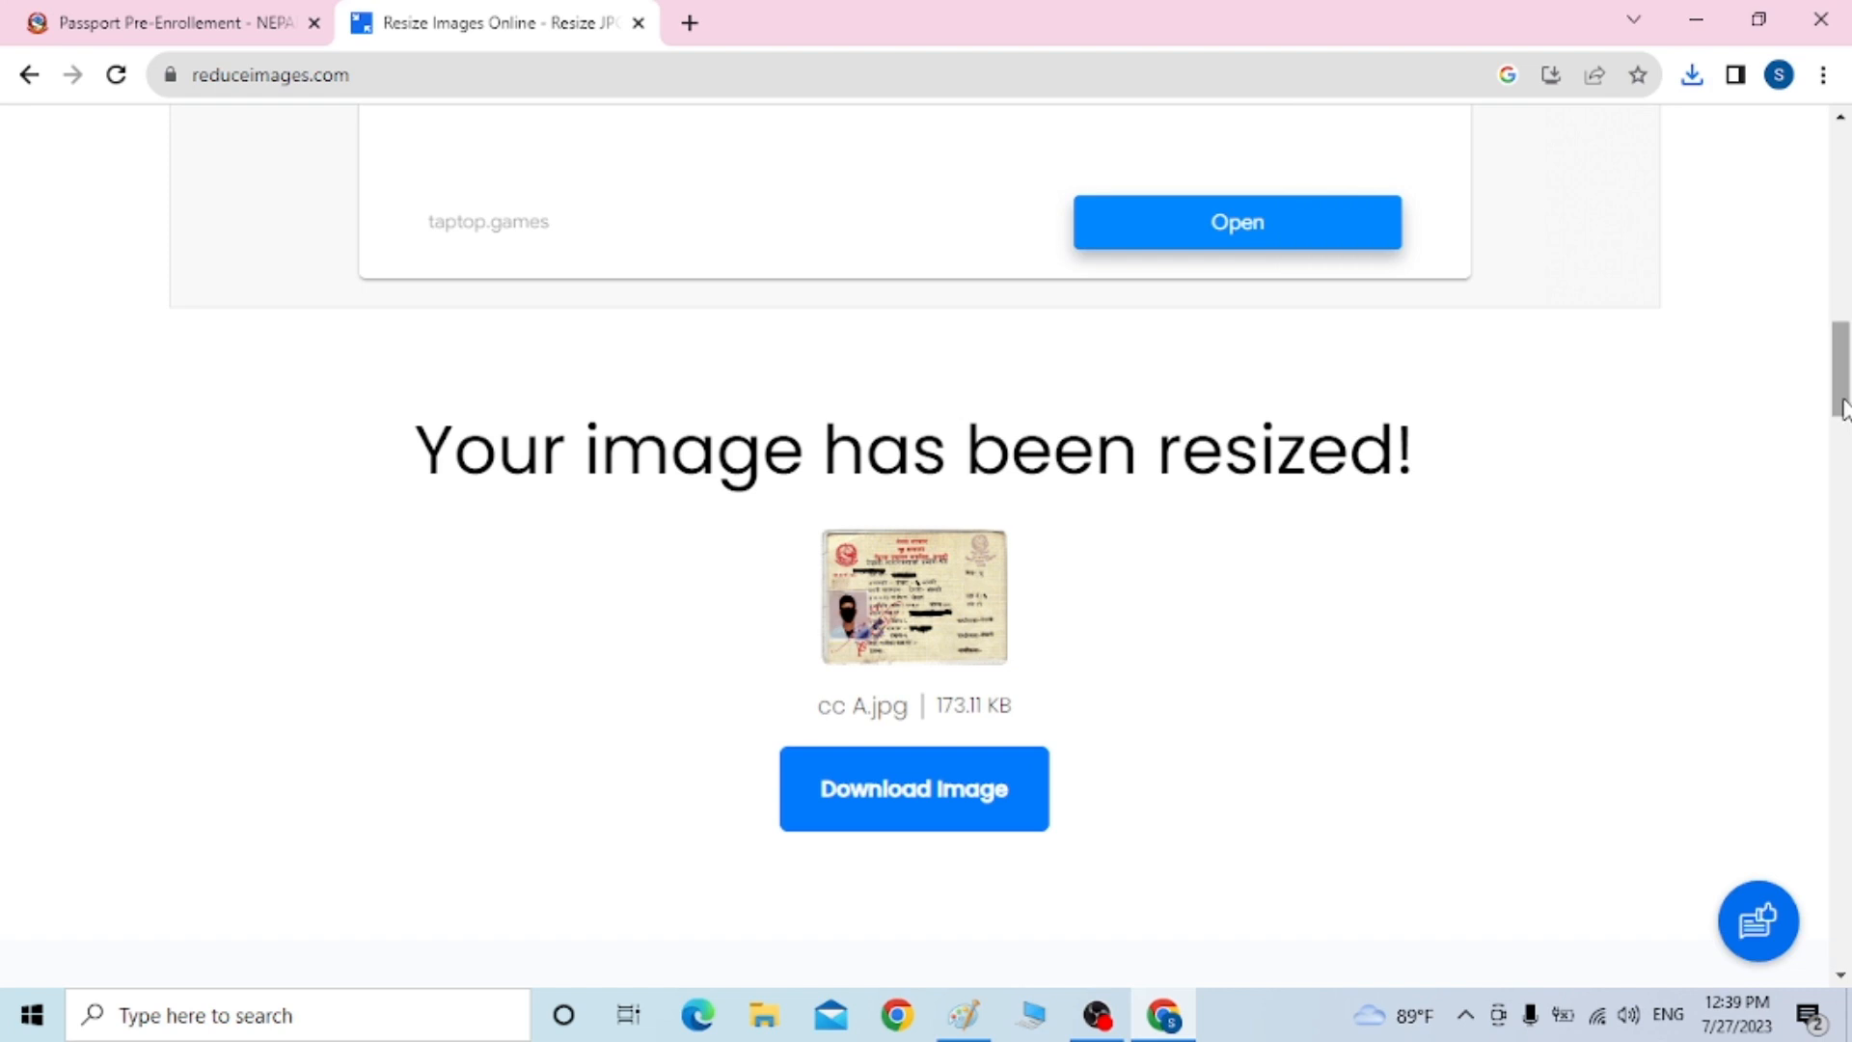
{"action": "left_click_drag", "start_coordinate": [1842, 410], "coordinate": [1823, 237]}
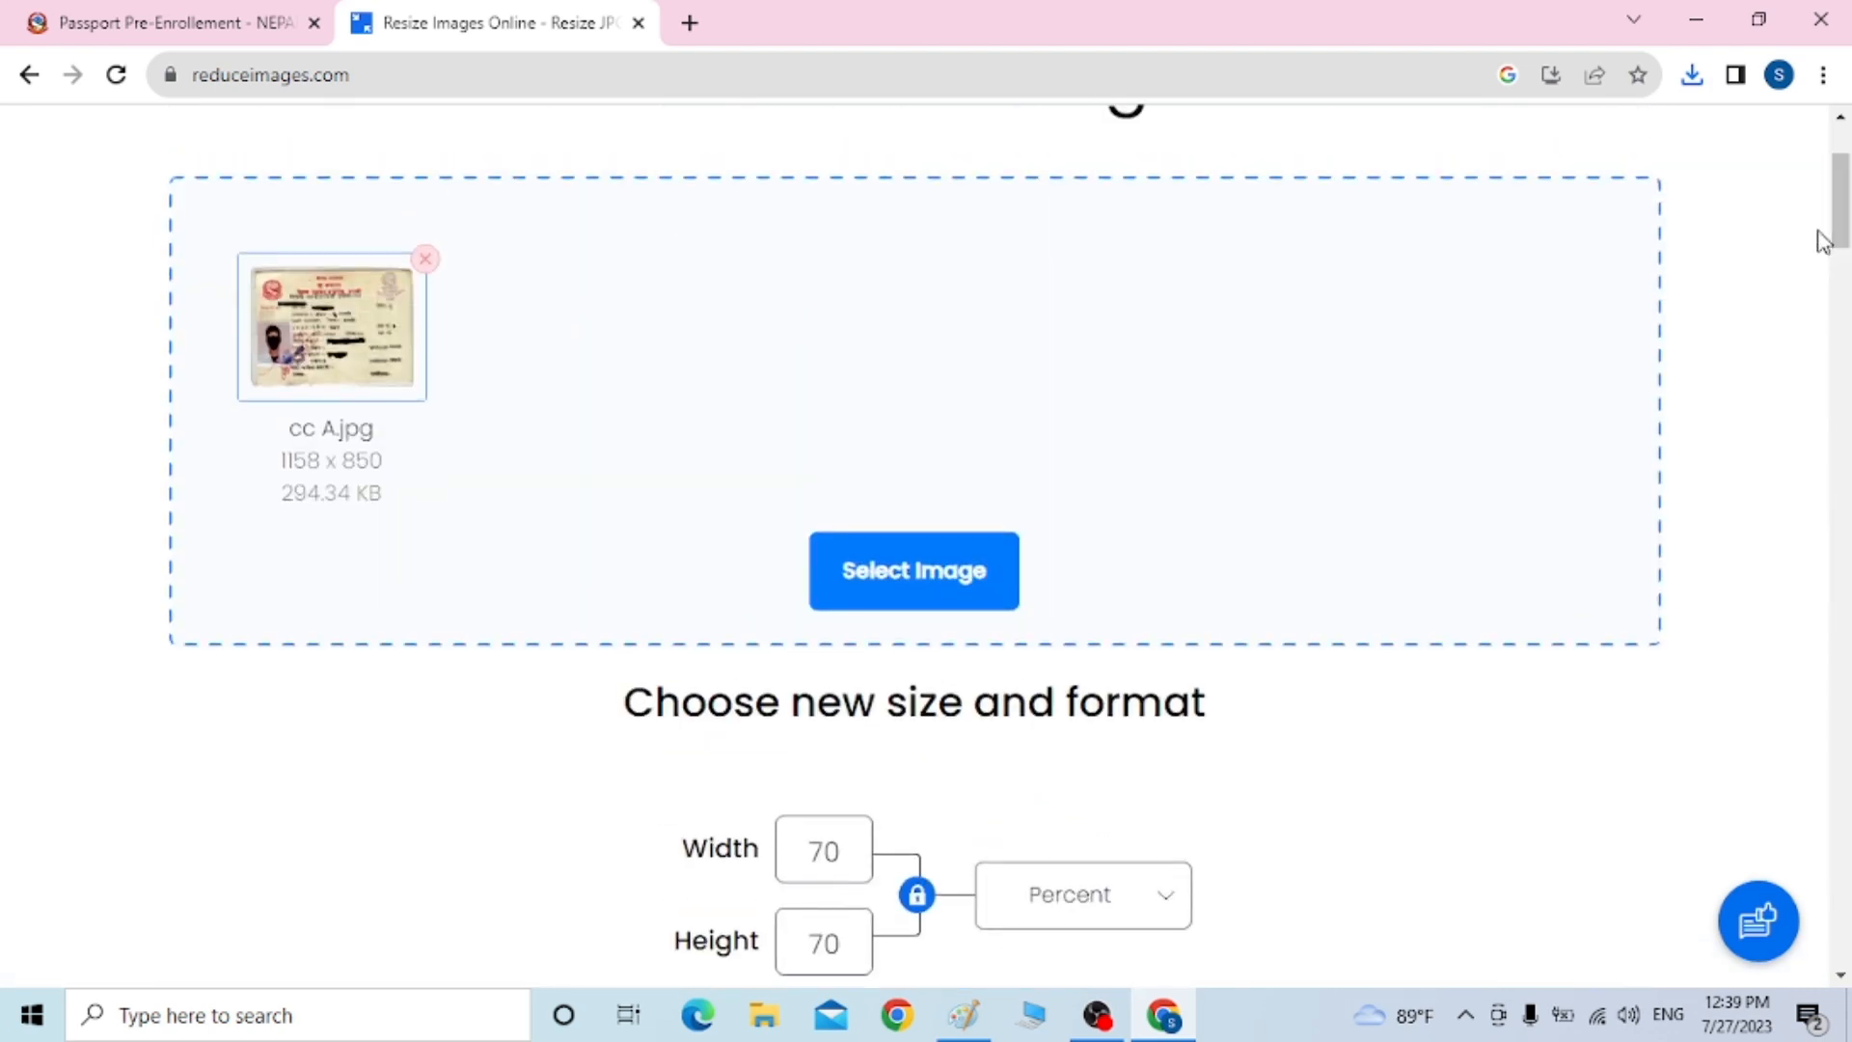
Shrink CC BACK.jpg to 175.26 KB in ReduceImages, download it, and return to the passport tab
{"action": "left_click", "coordinate": [977, 567]}
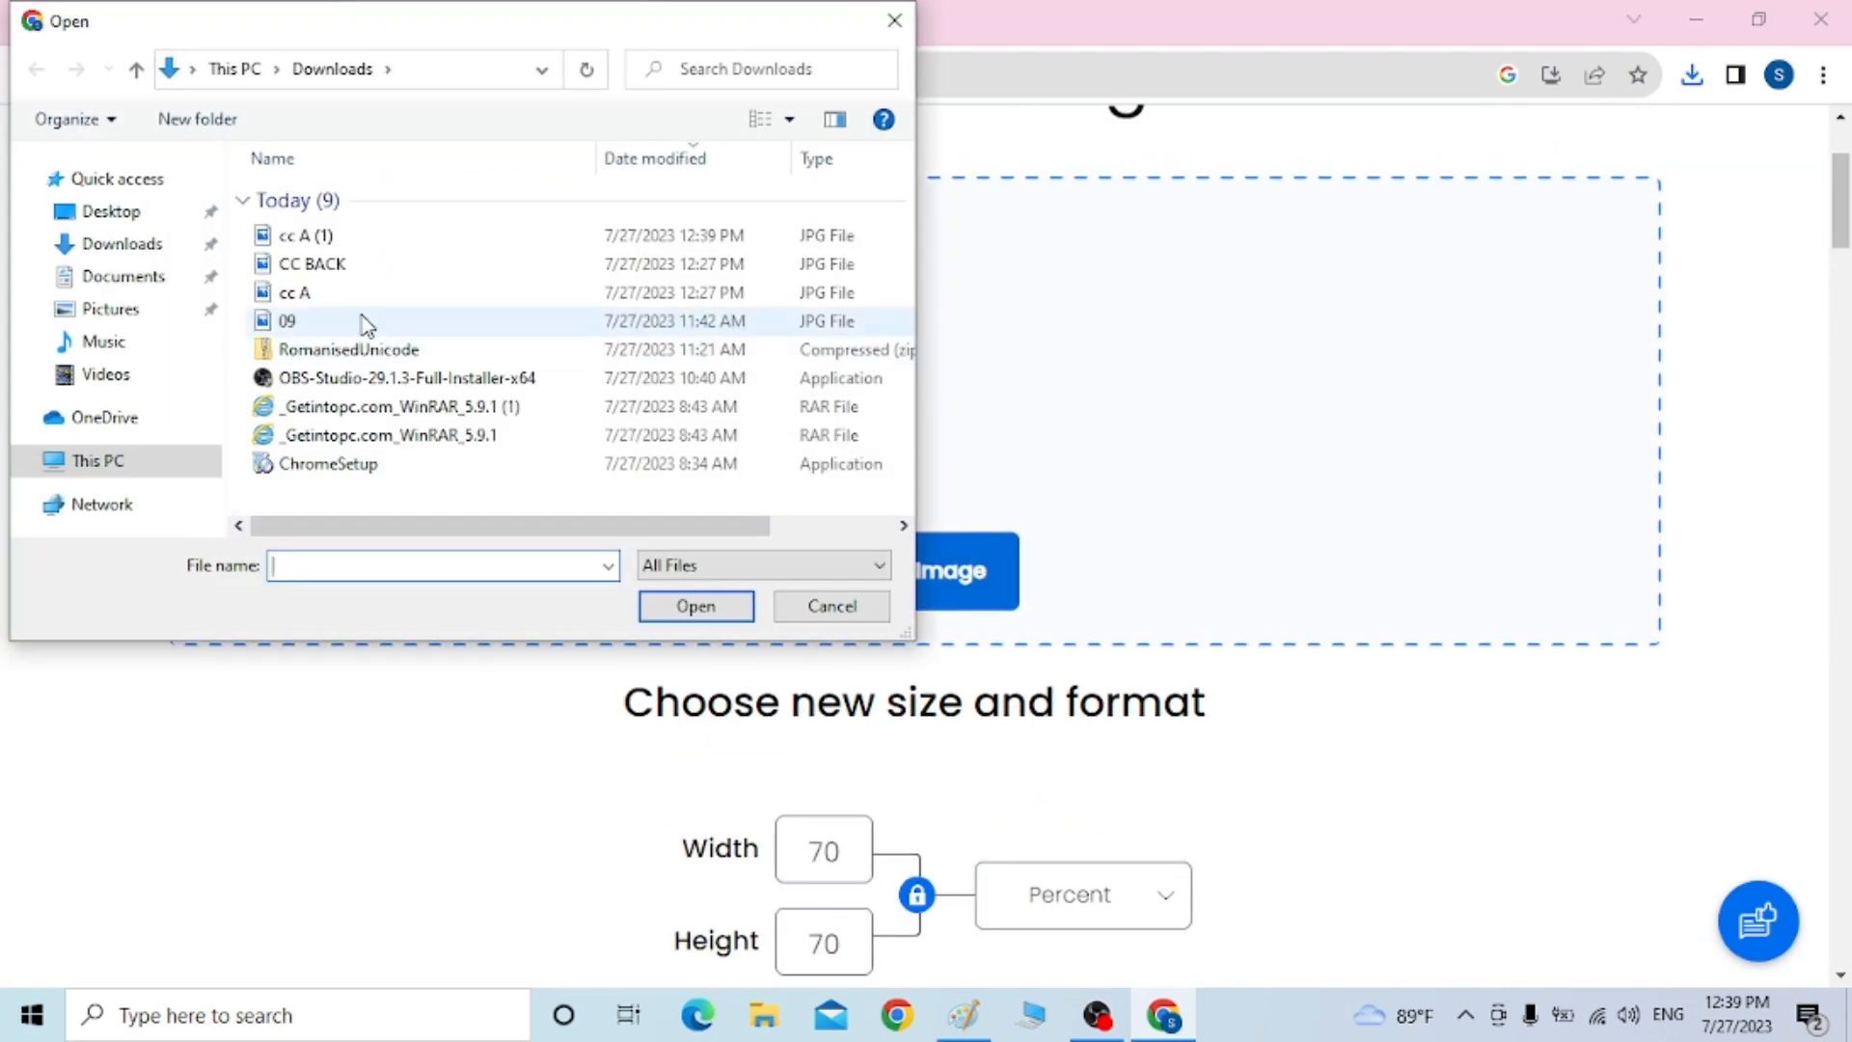
{"action": "left_click", "coordinate": [338, 268]}
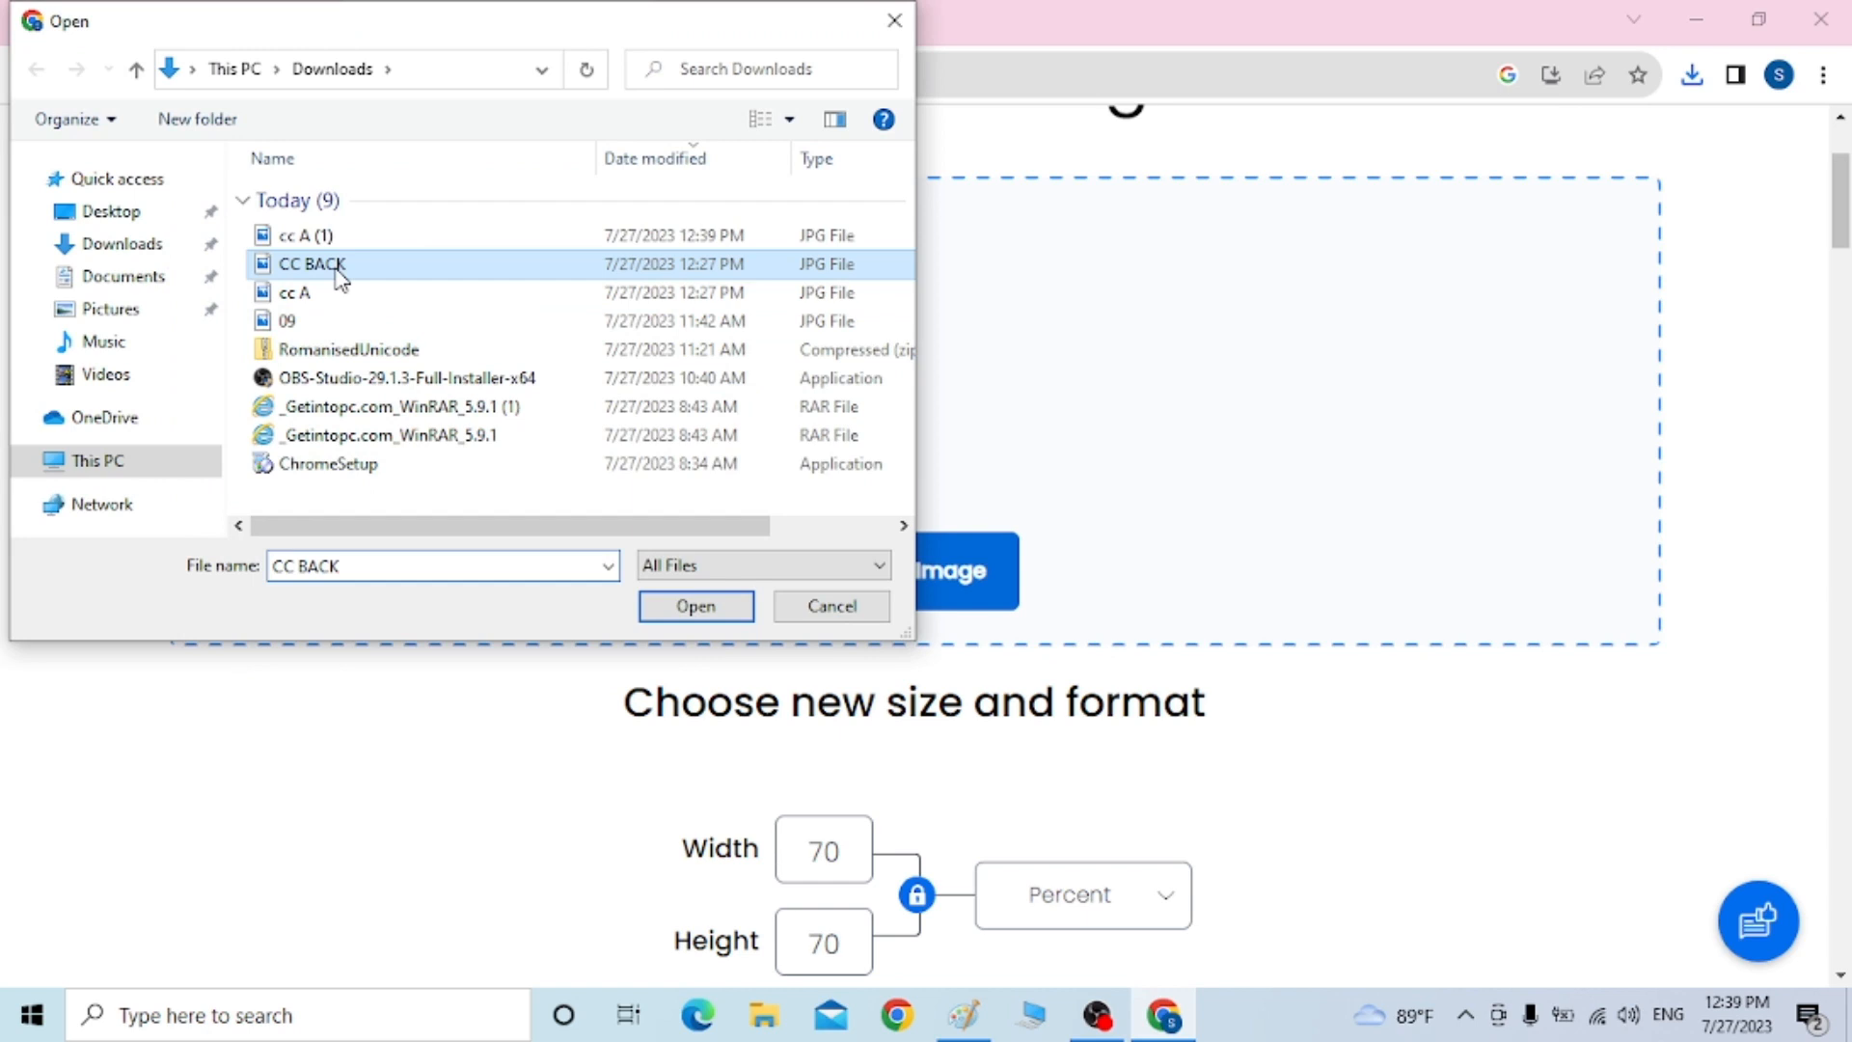
{"action": "left_click", "coordinate": [696, 608]}
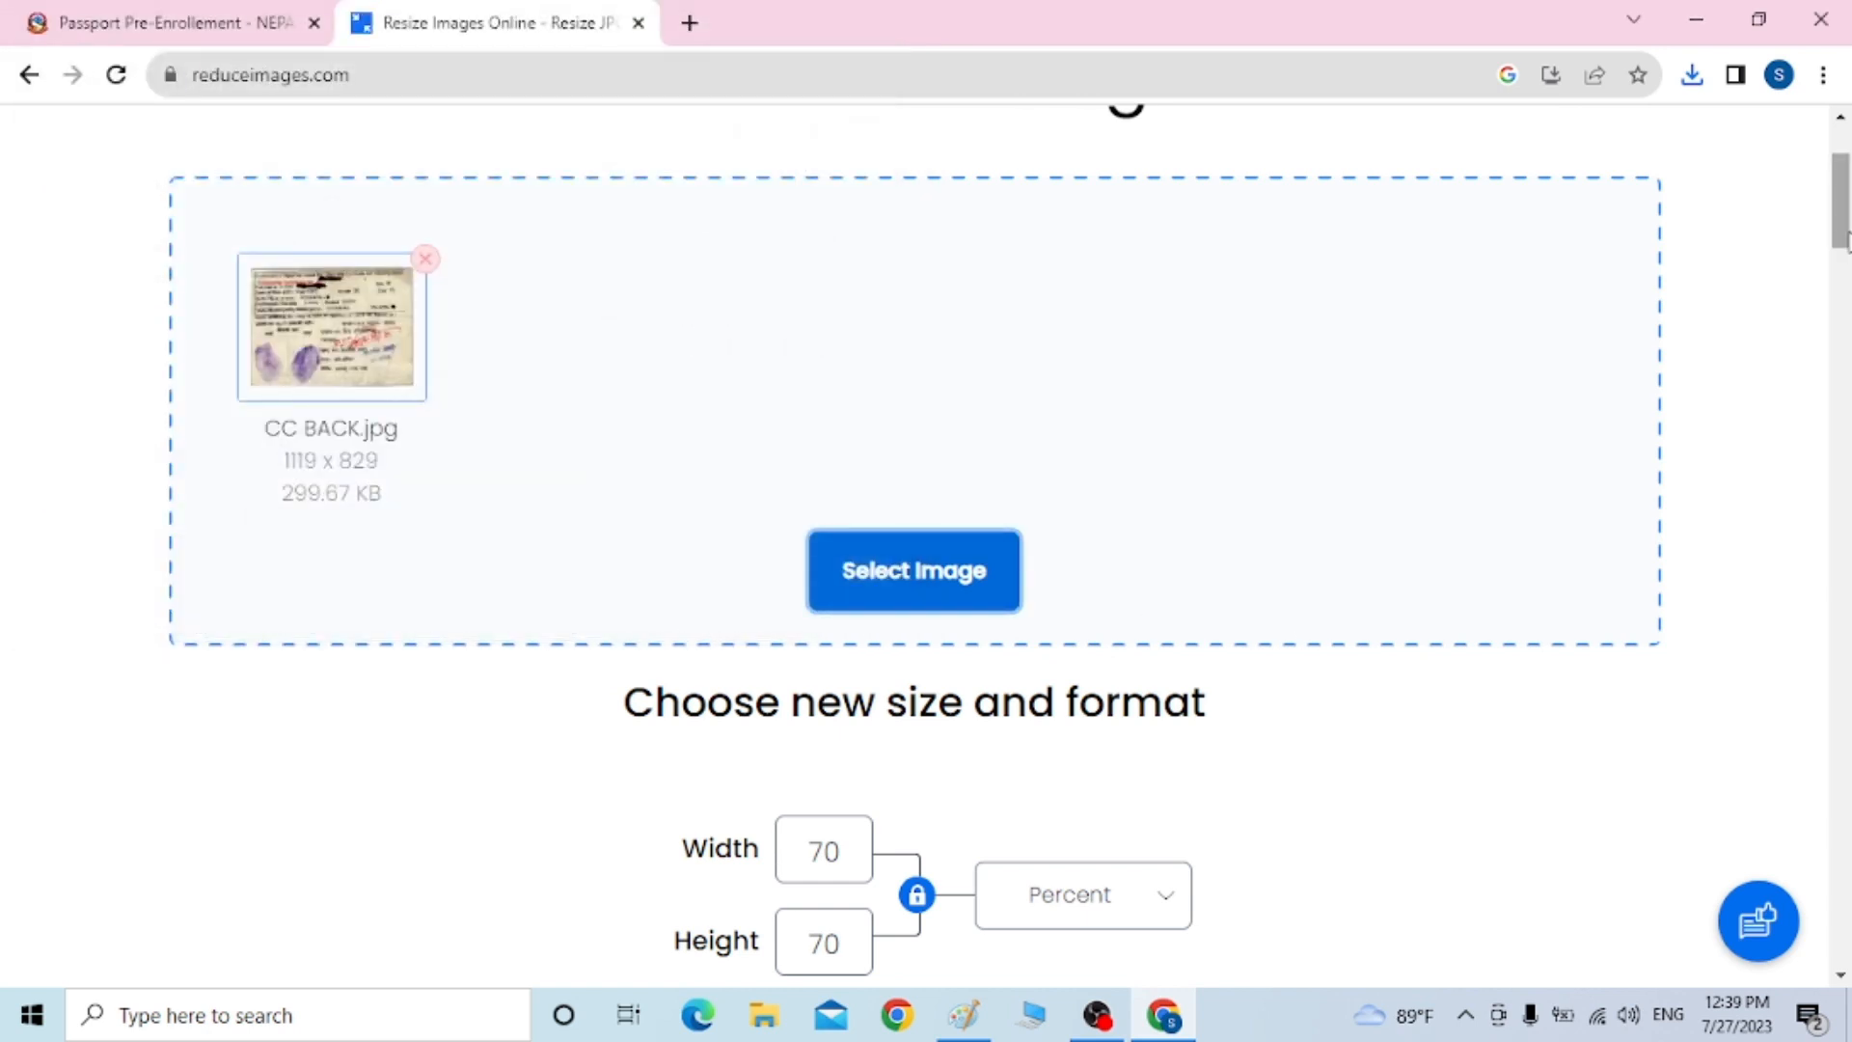
{"action": "left_click_drag", "start_coordinate": [1843, 246], "coordinate": [1844, 332]}
{"action": "left_click", "coordinate": [982, 492]}
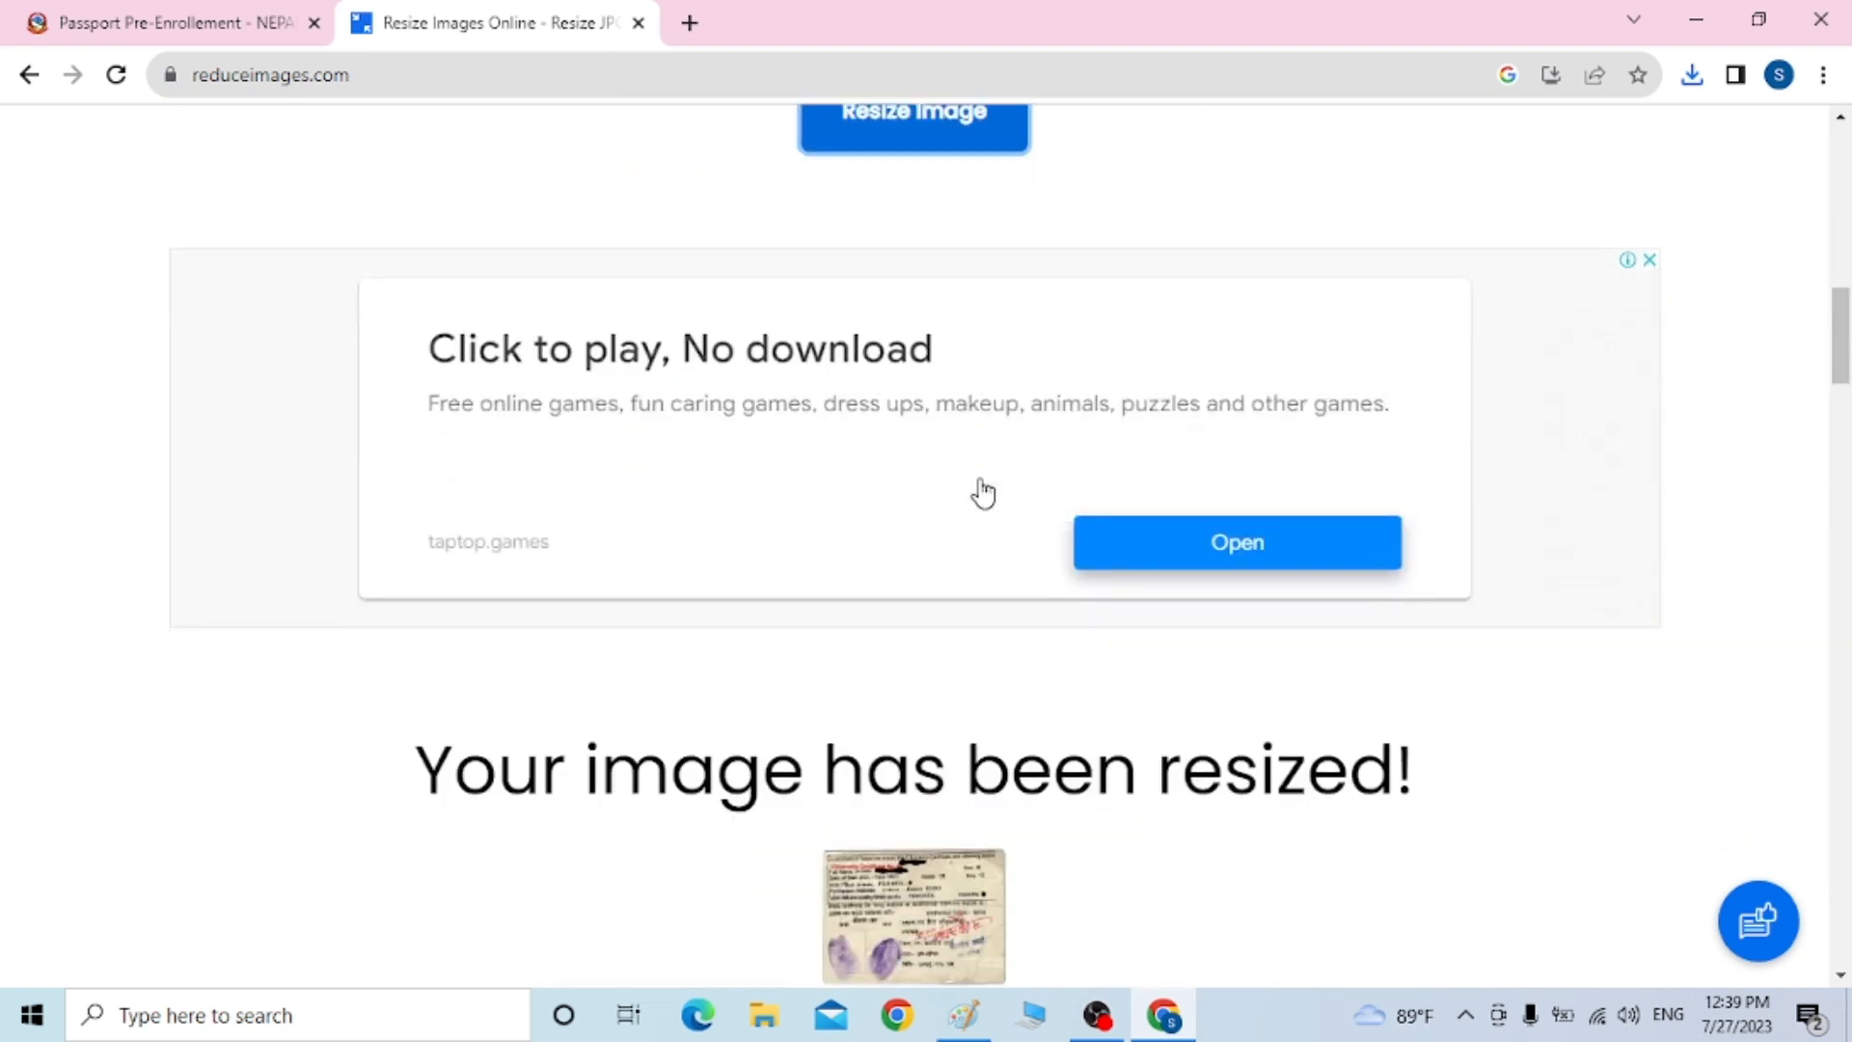
{"action": "left_click", "coordinate": [907, 823]}
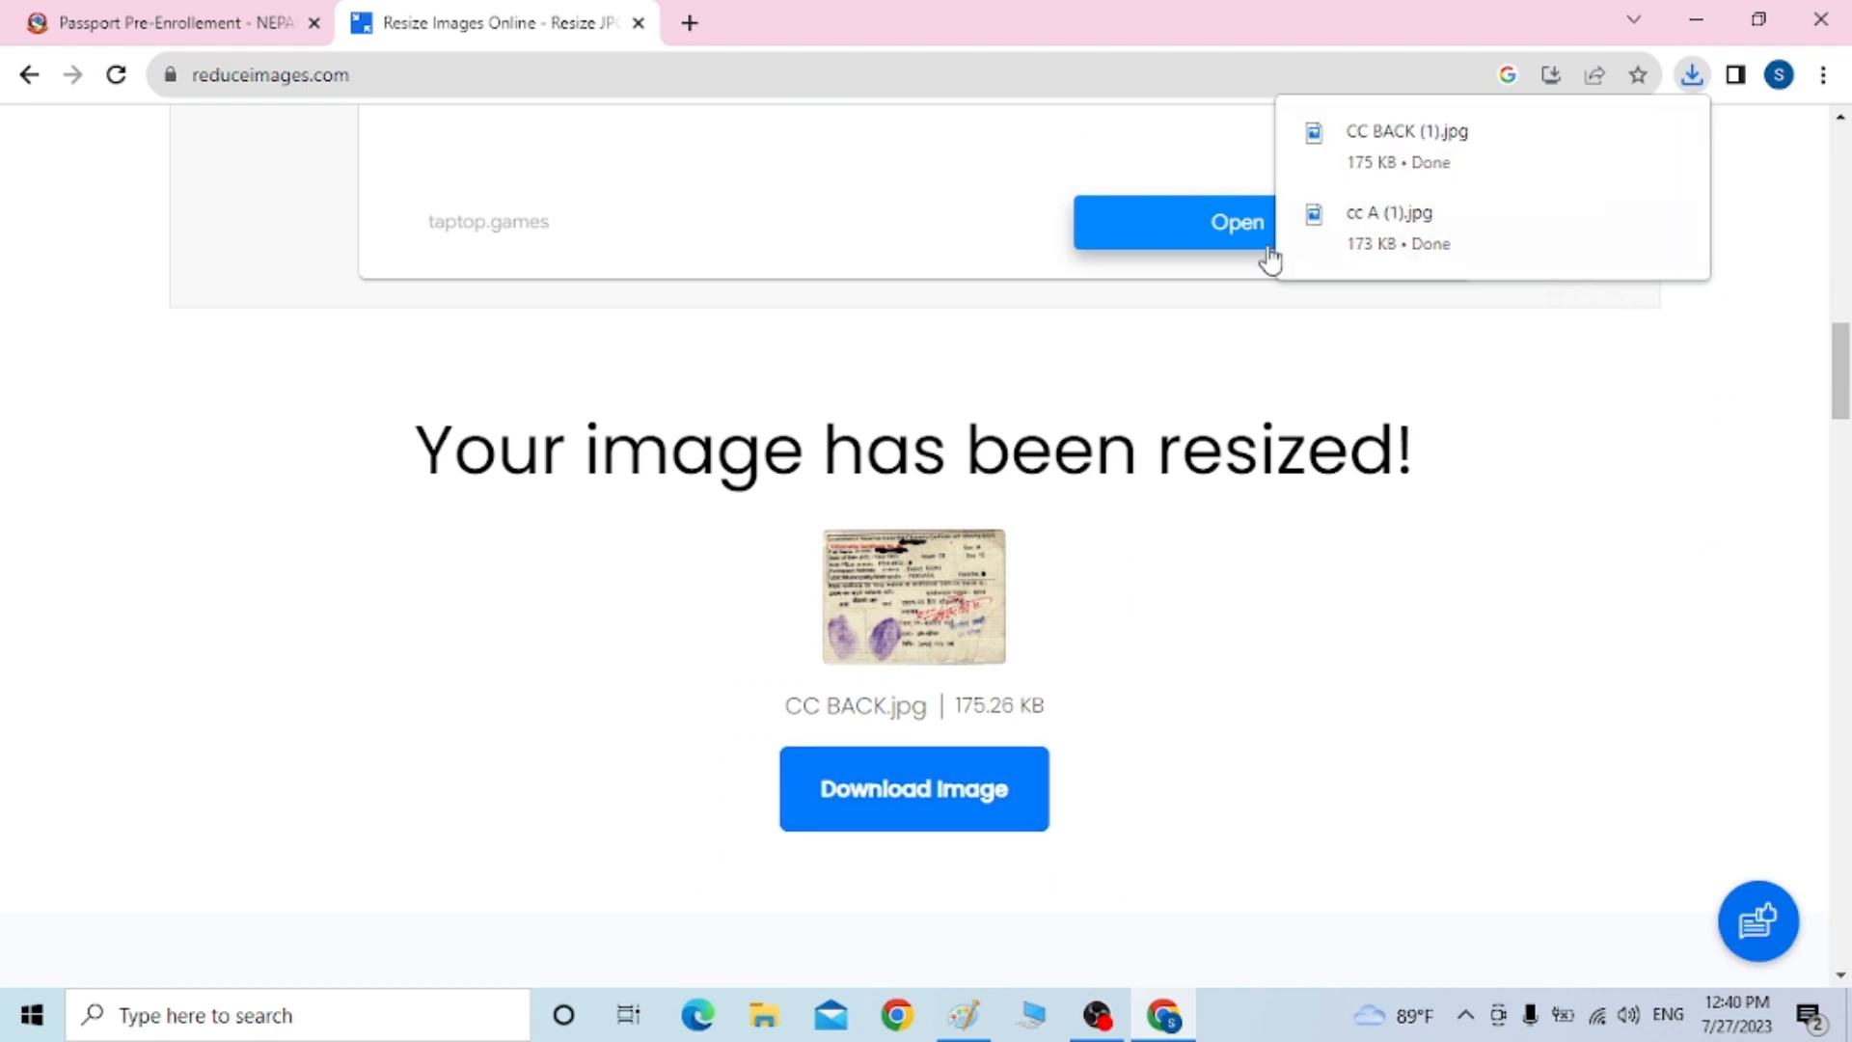
{"action": "left_click", "coordinate": [188, 21]}
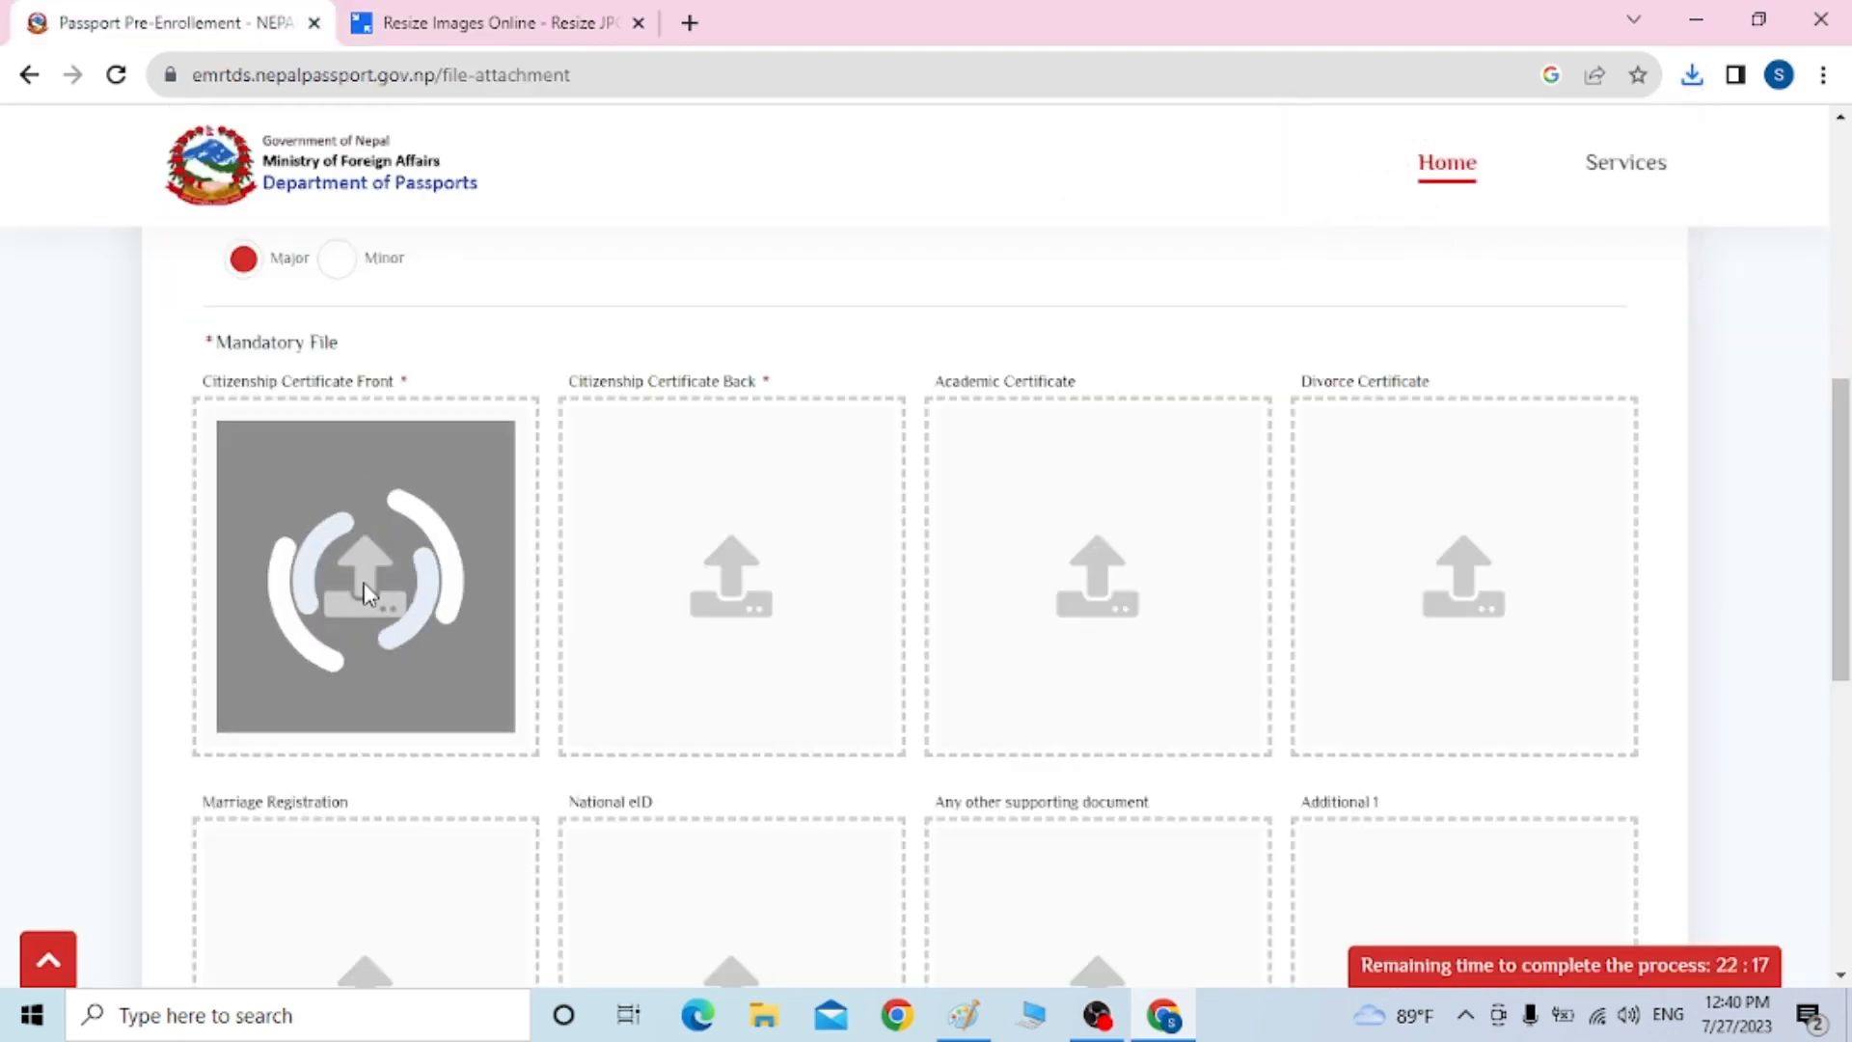
Upload CC BACK (1) as the Citizenship Certificate Back image and go back to the application form
{"action": "left_click", "coordinate": [724, 600]}
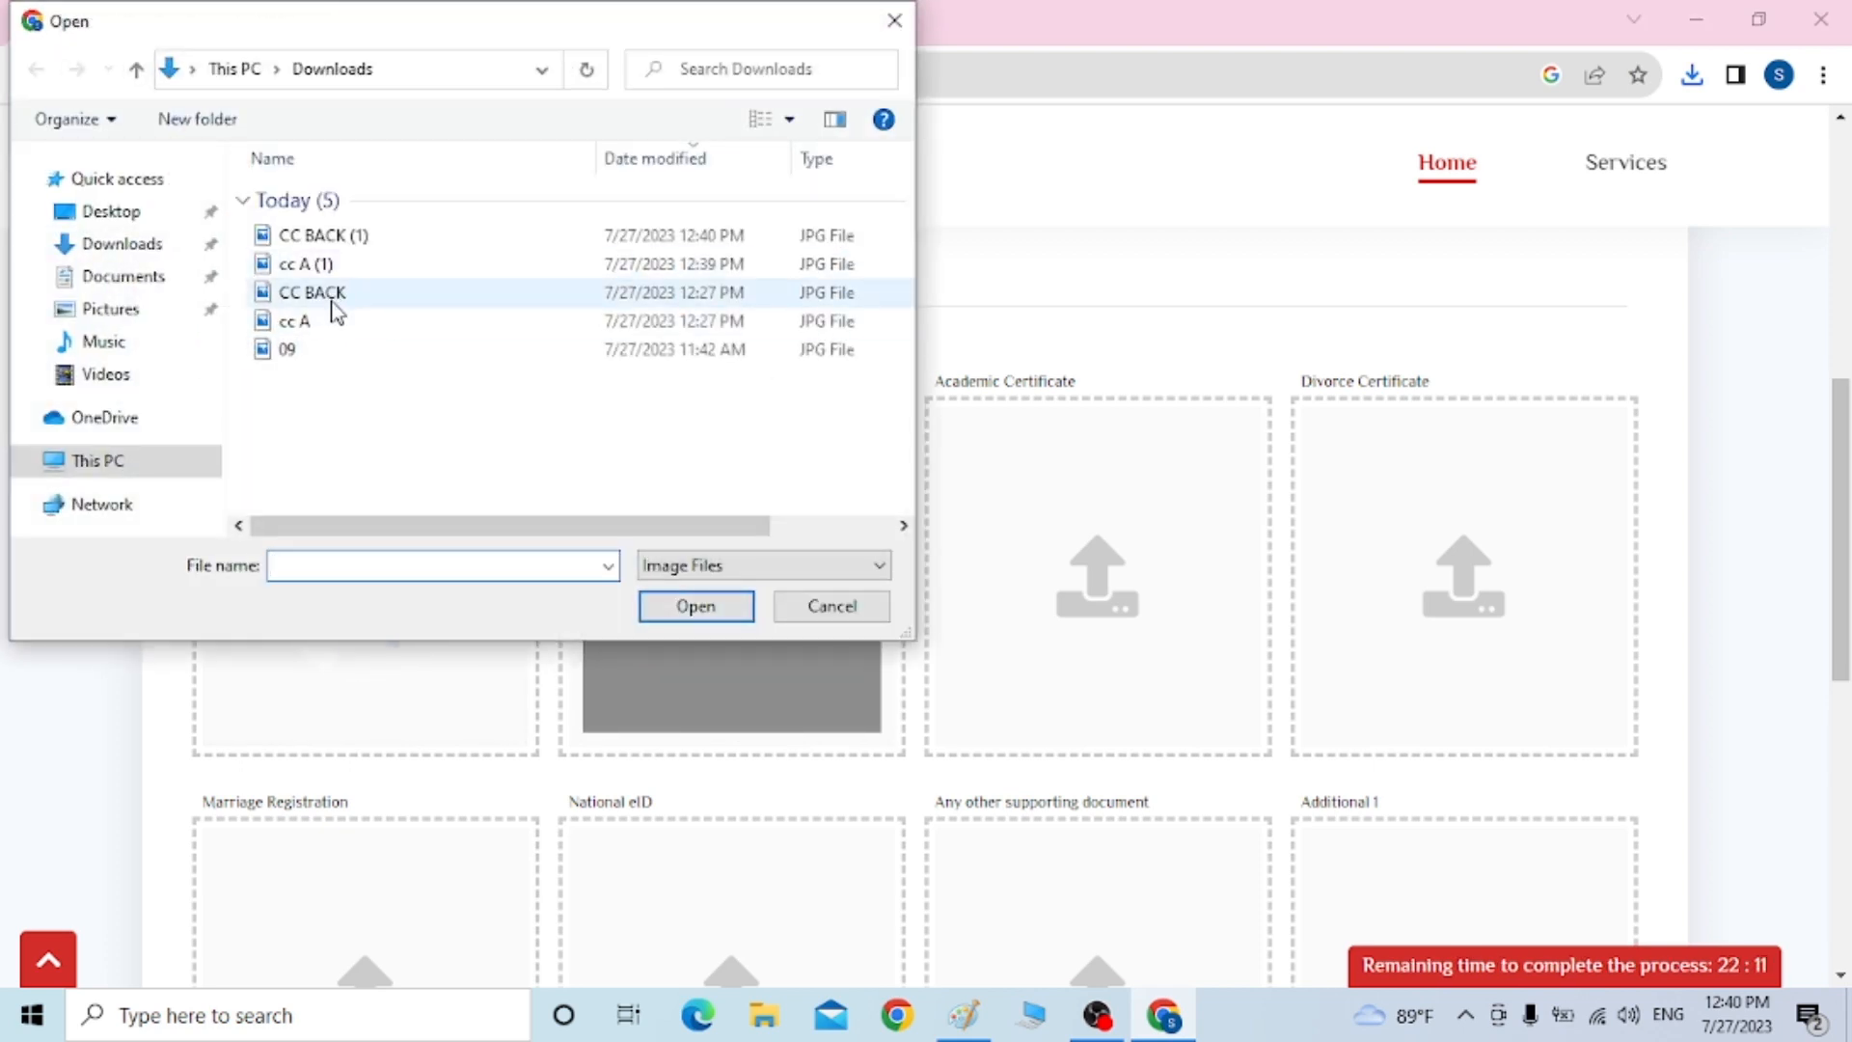
{"action": "left_click", "coordinate": [342, 241]}
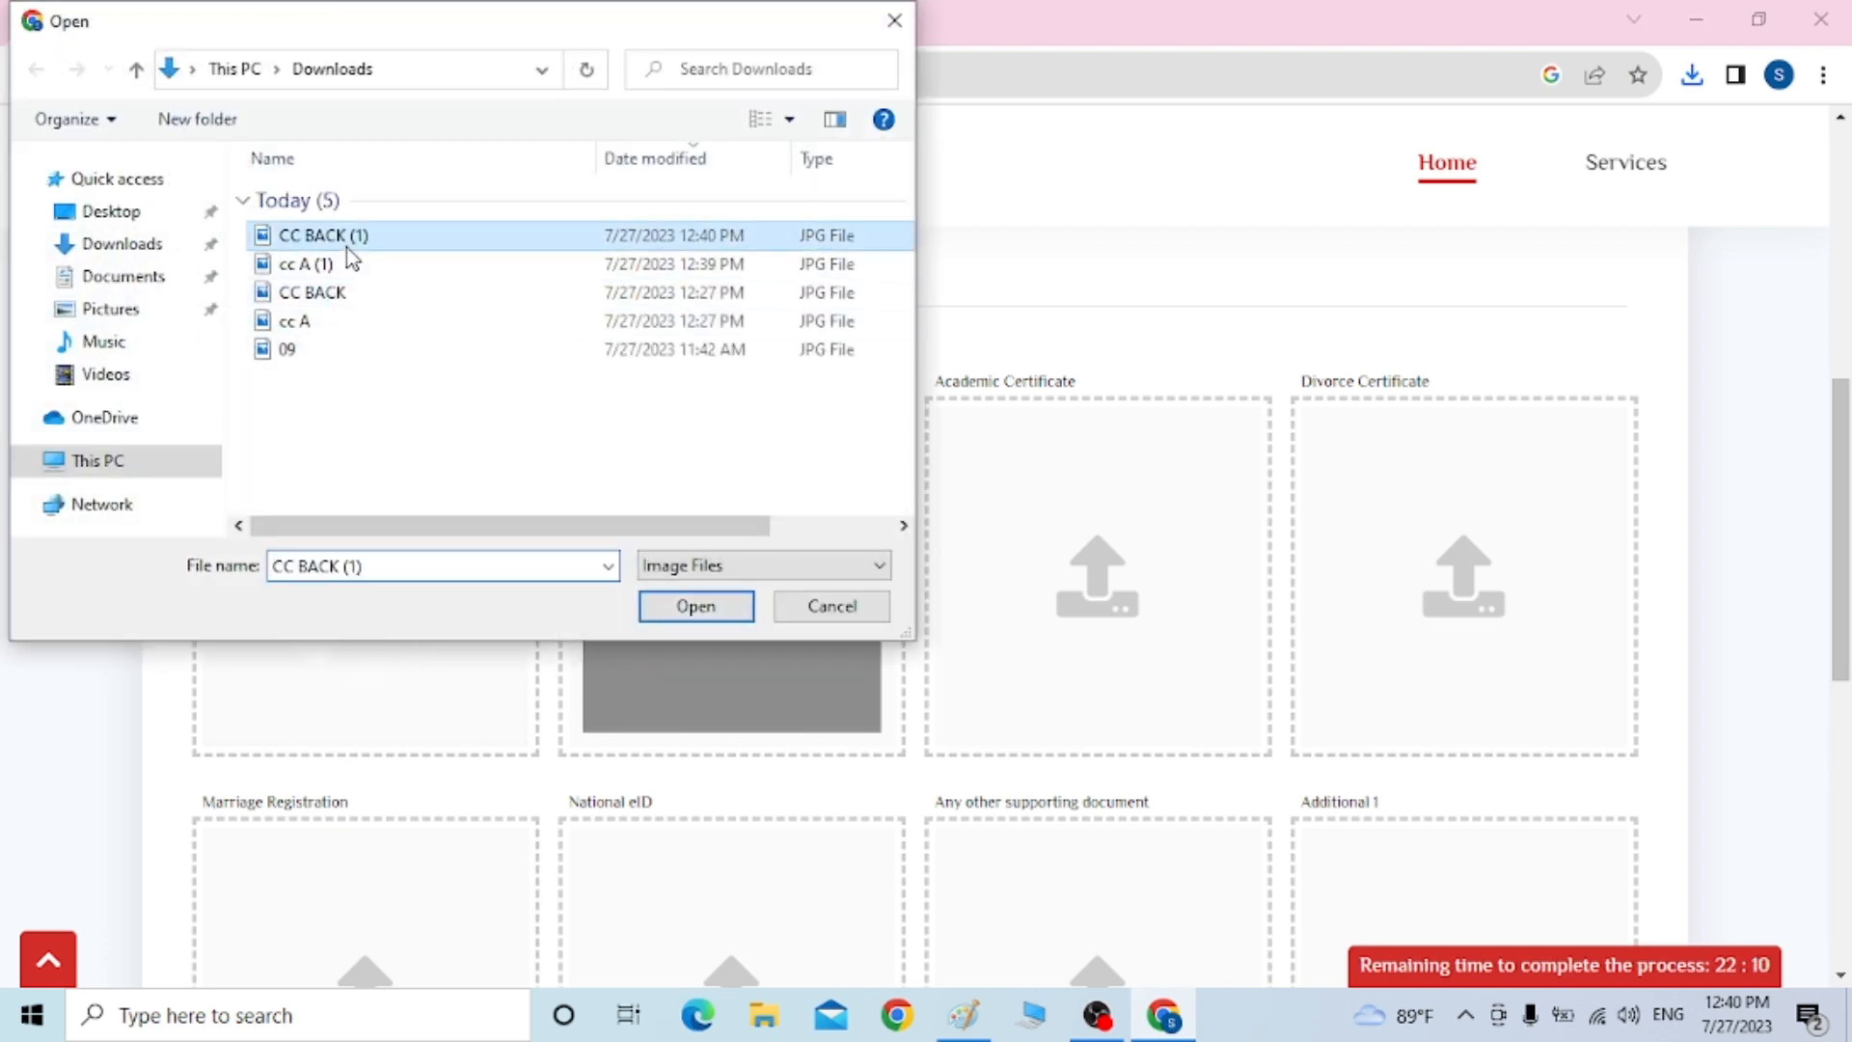
{"action": "left_click", "coordinate": [695, 607]}
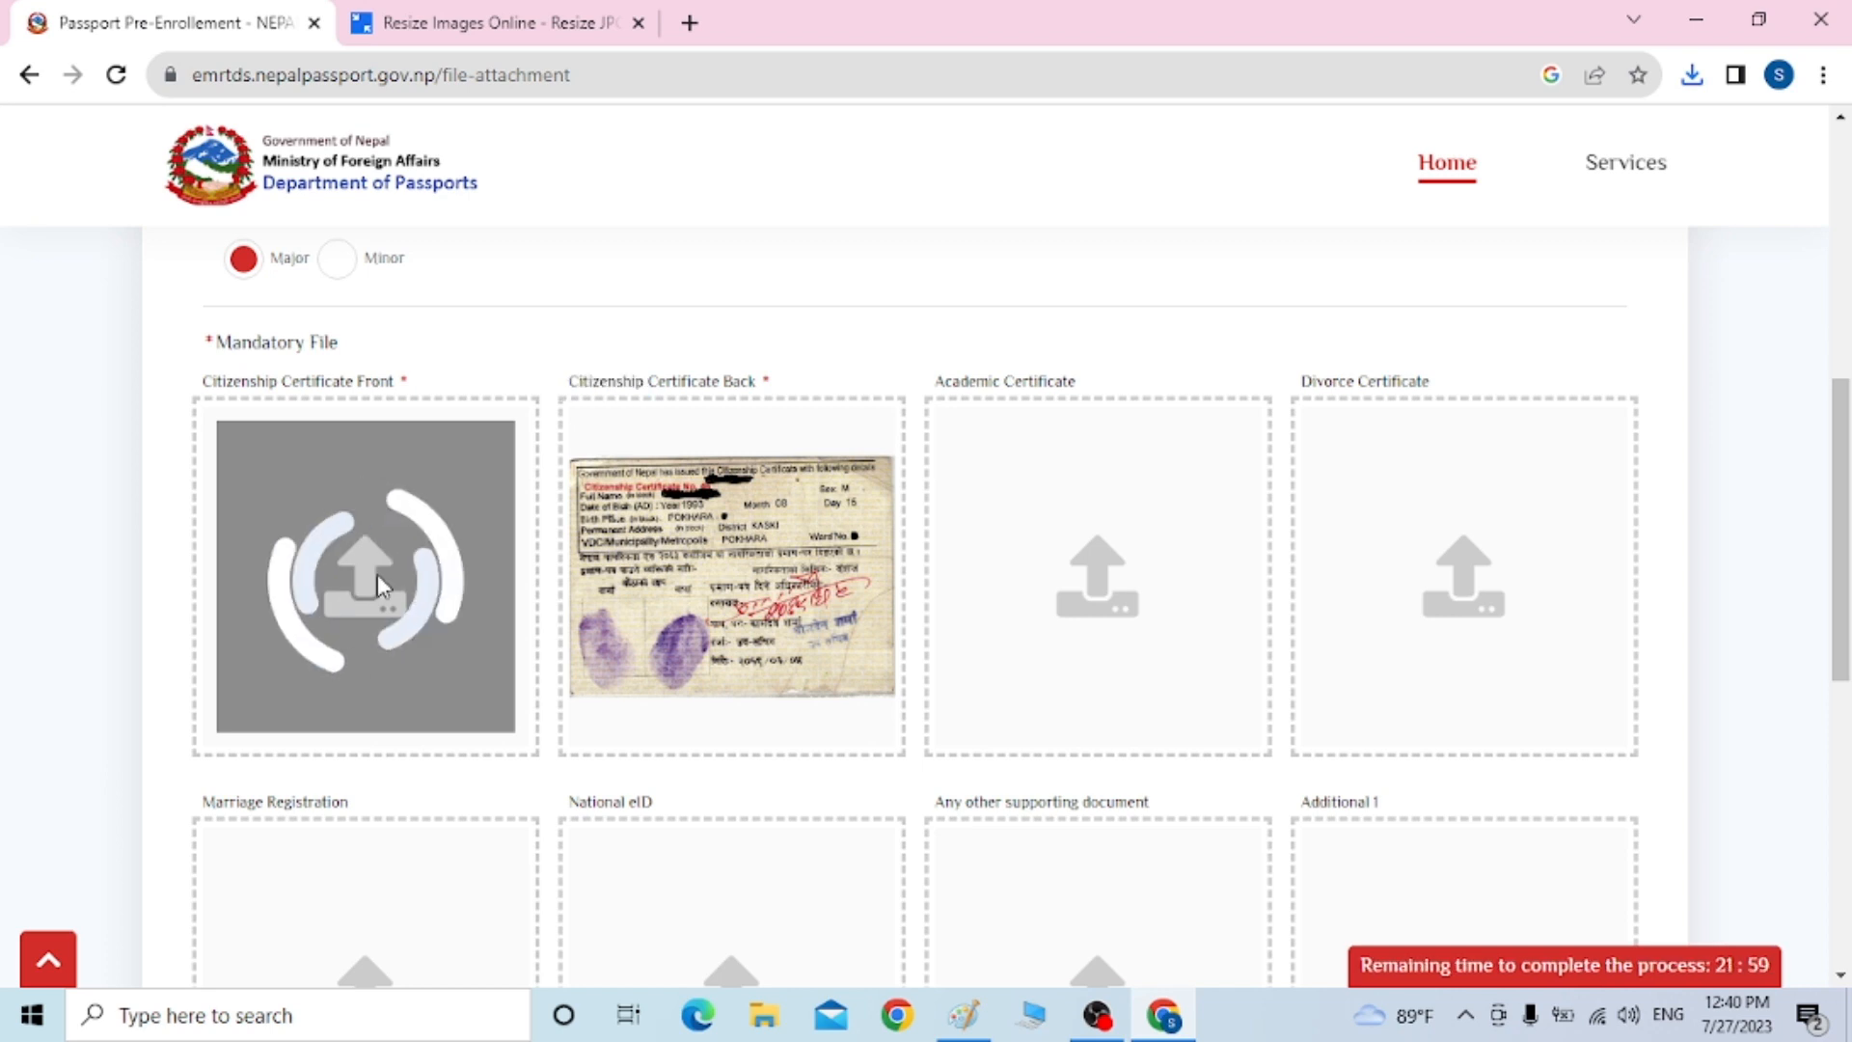
{"action": "double_click", "coordinate": [345, 623]}
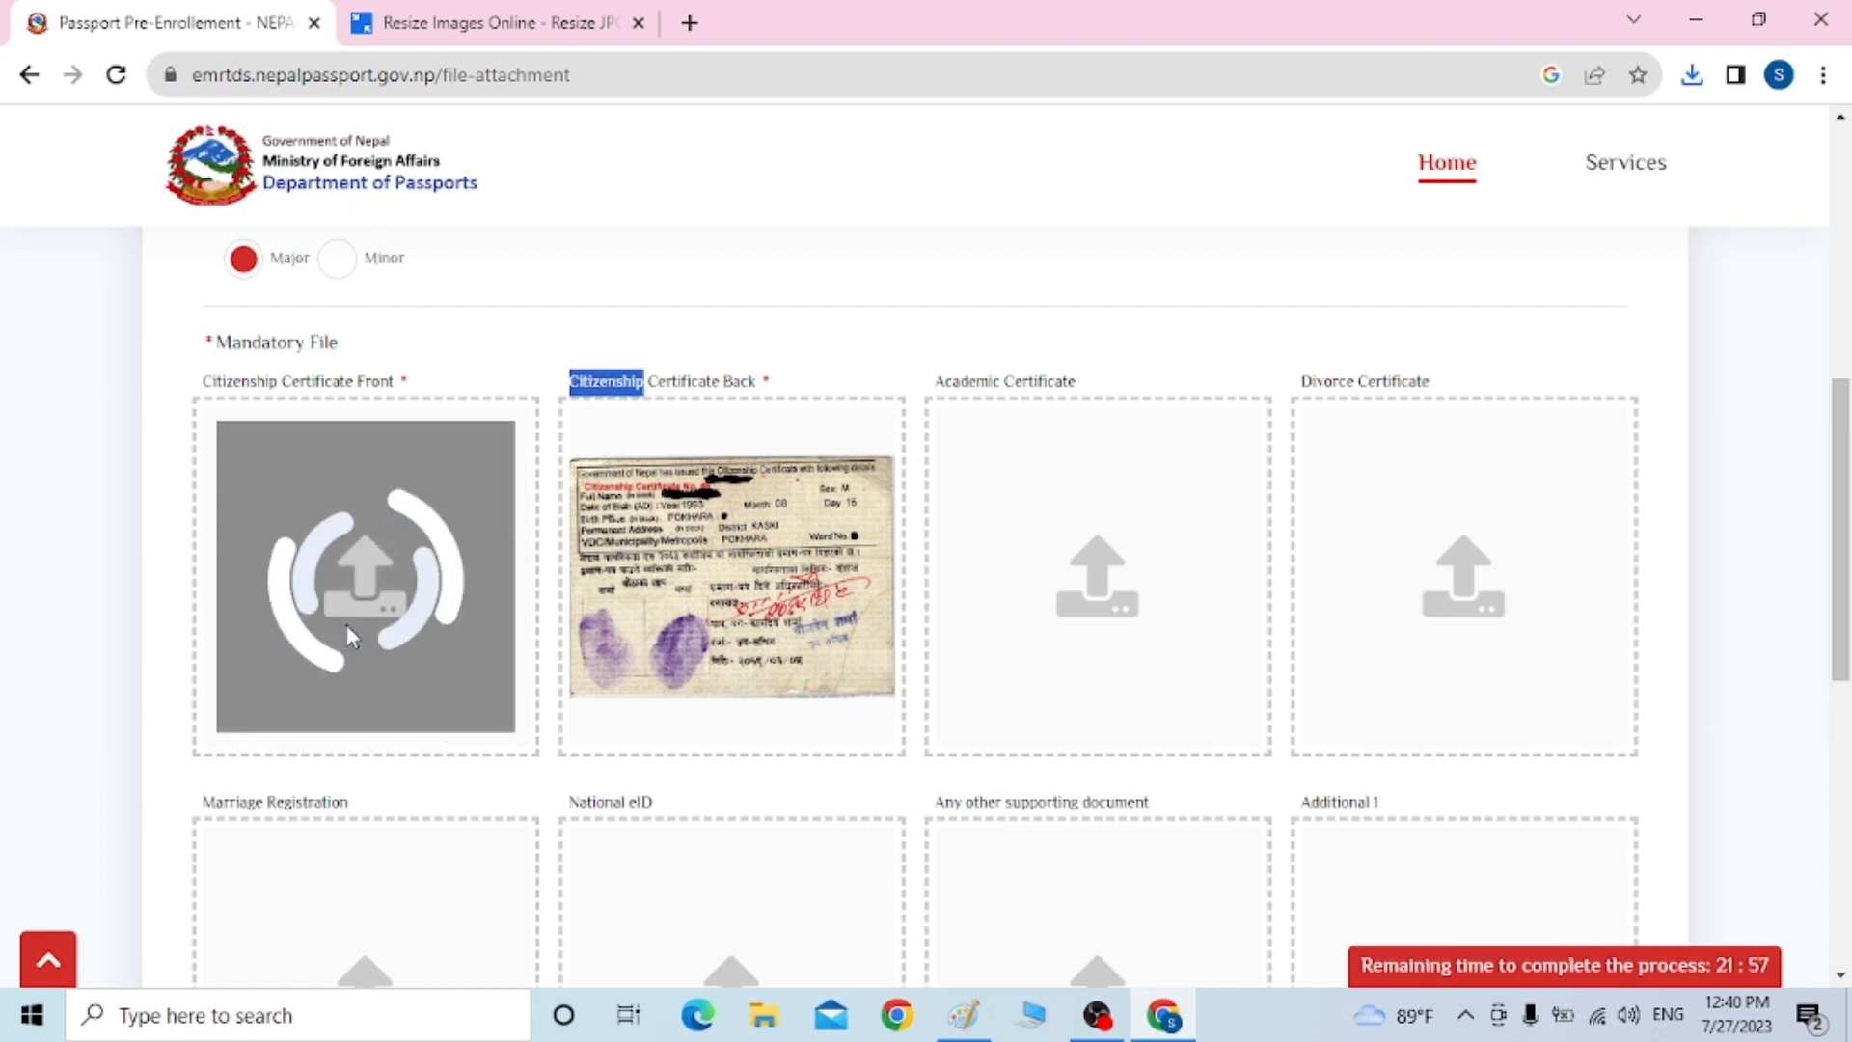
{"action": "left_click", "coordinate": [343, 386]}
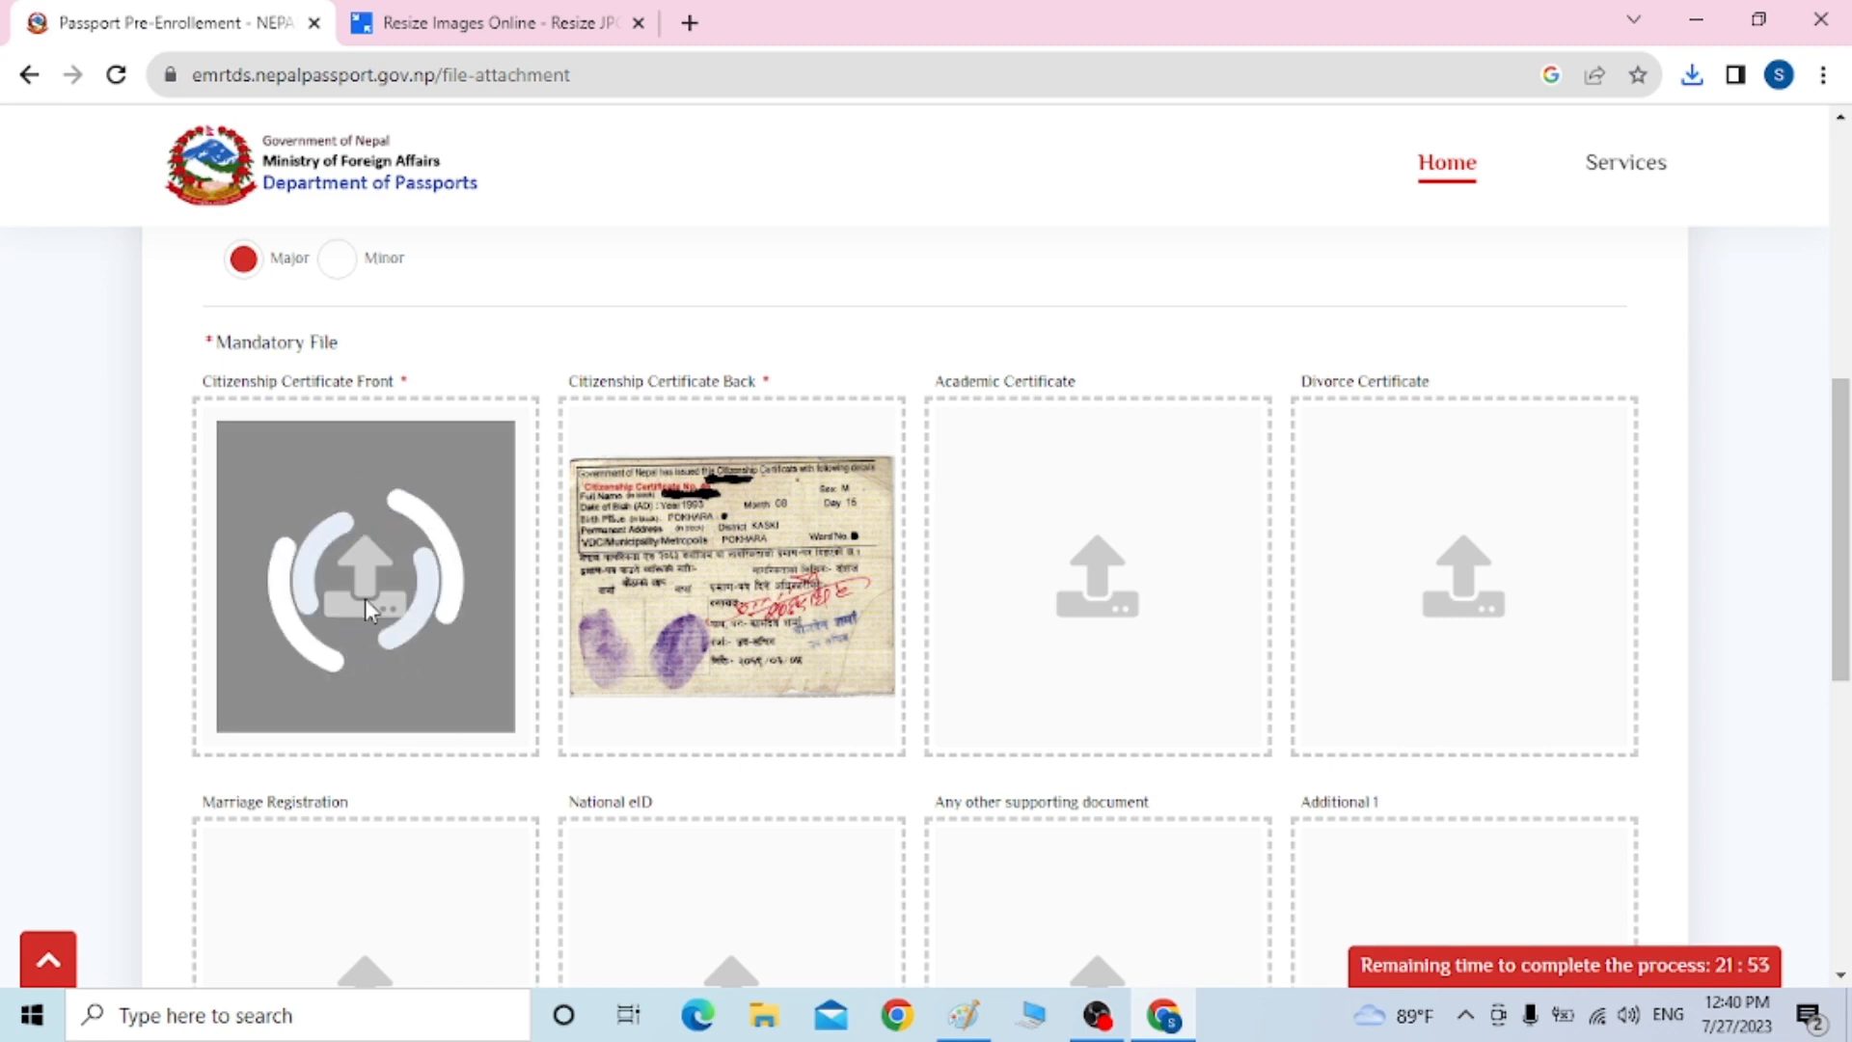
{"action": "left_click", "coordinate": [30, 76]}
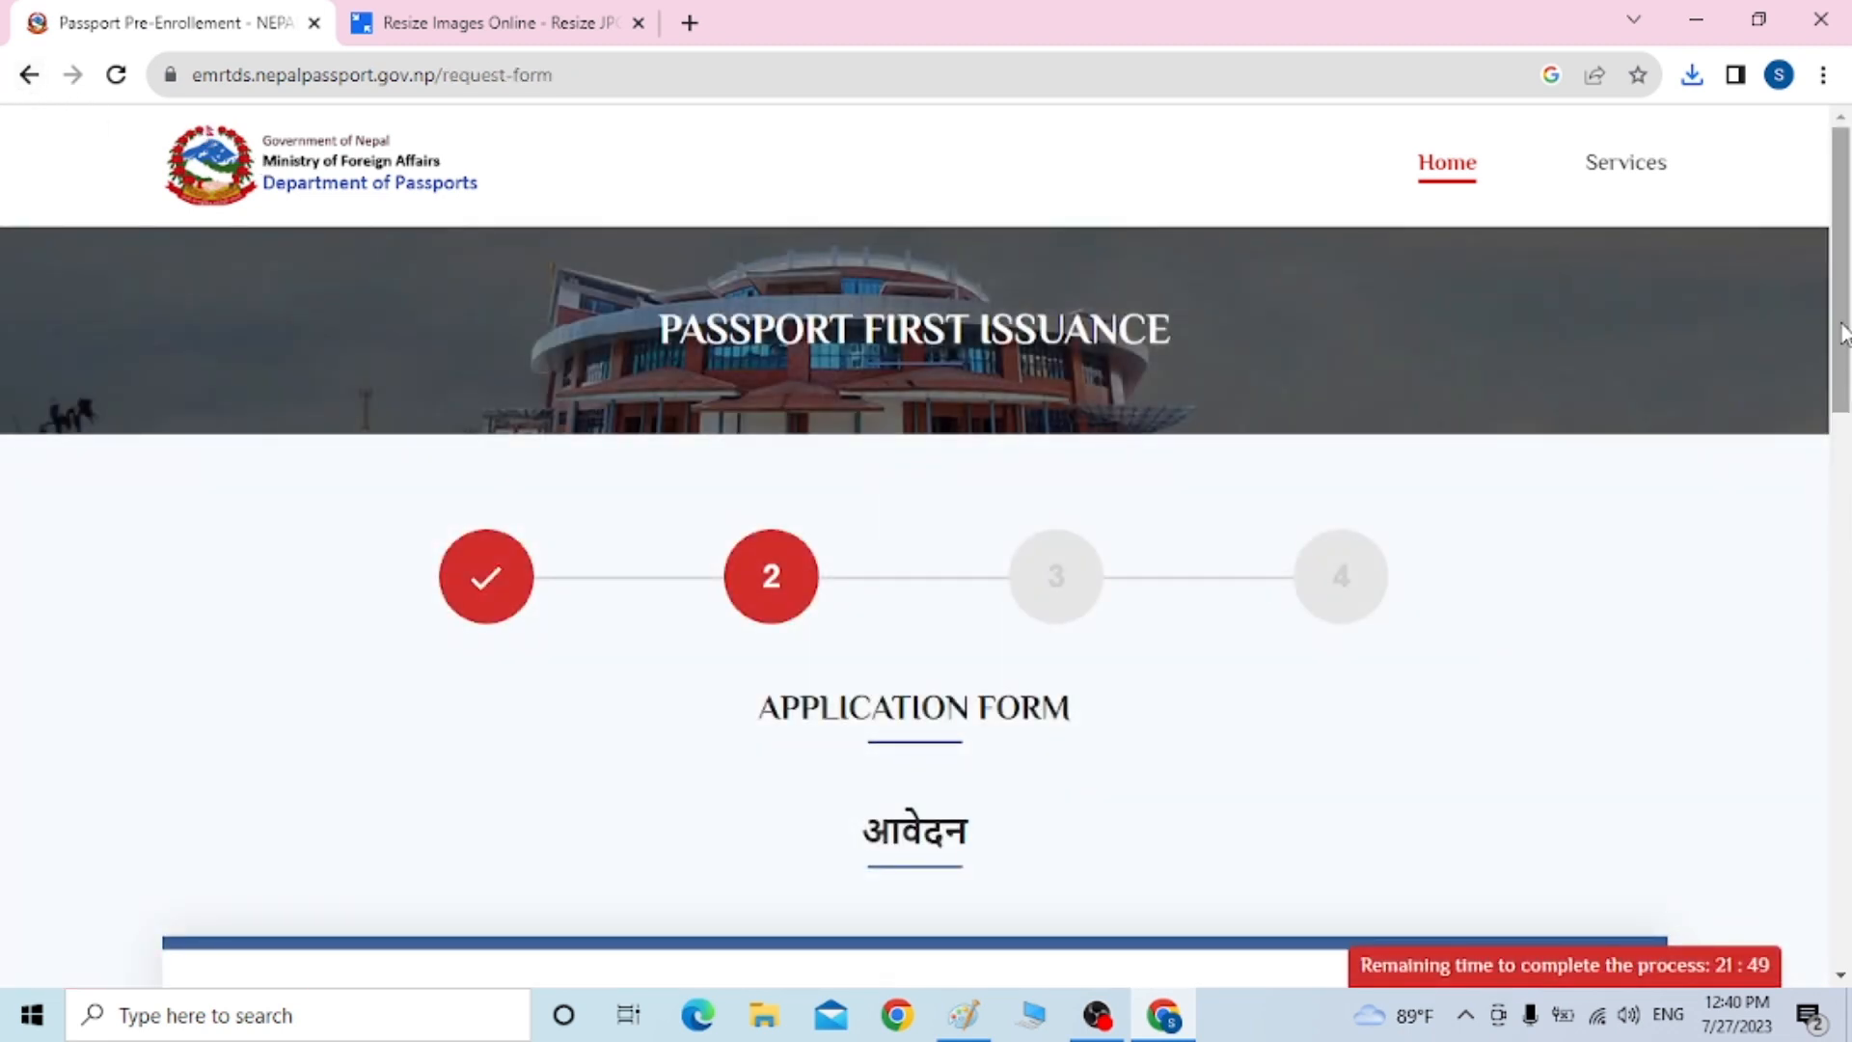
Upload cc A (1) as the Citizenship Certificate Front and continue to the Application Summary
{"action": "left_click_drag", "start_coordinate": [1842, 338], "coordinate": [1839, 798]}
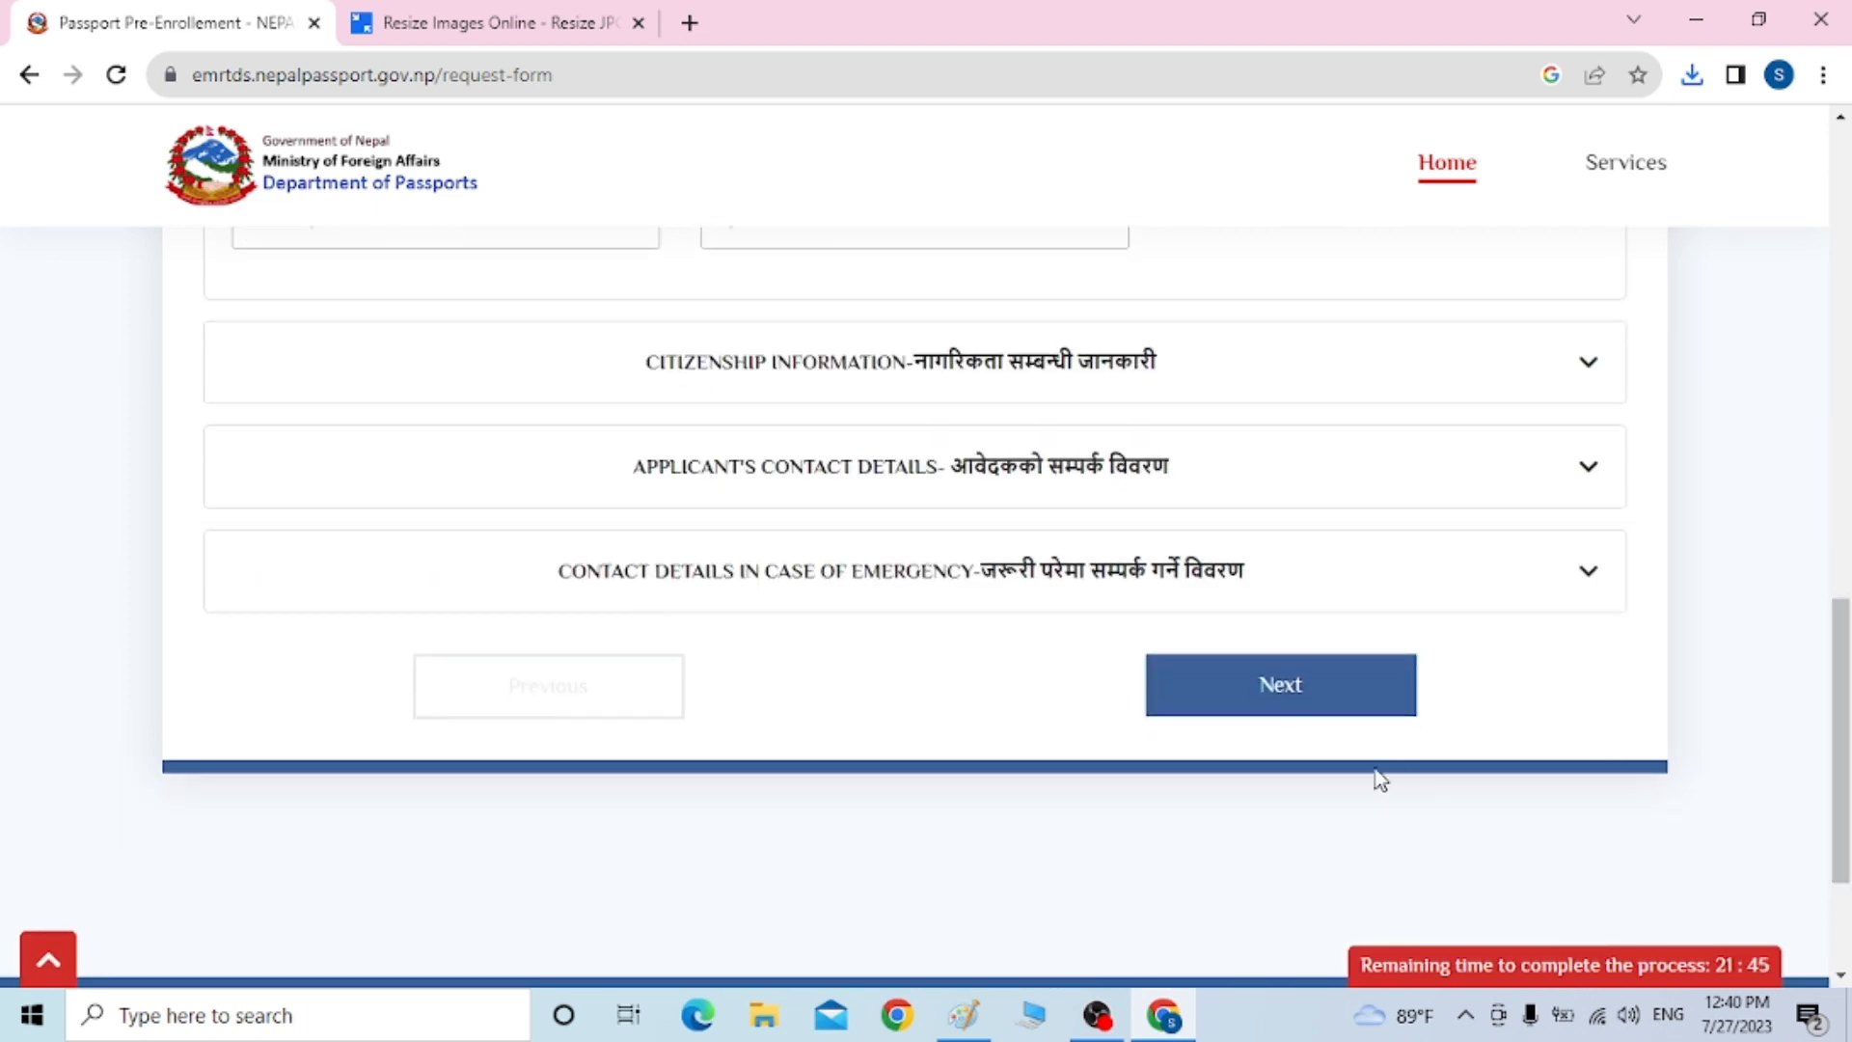
{"action": "left_click", "coordinate": [1303, 722]}
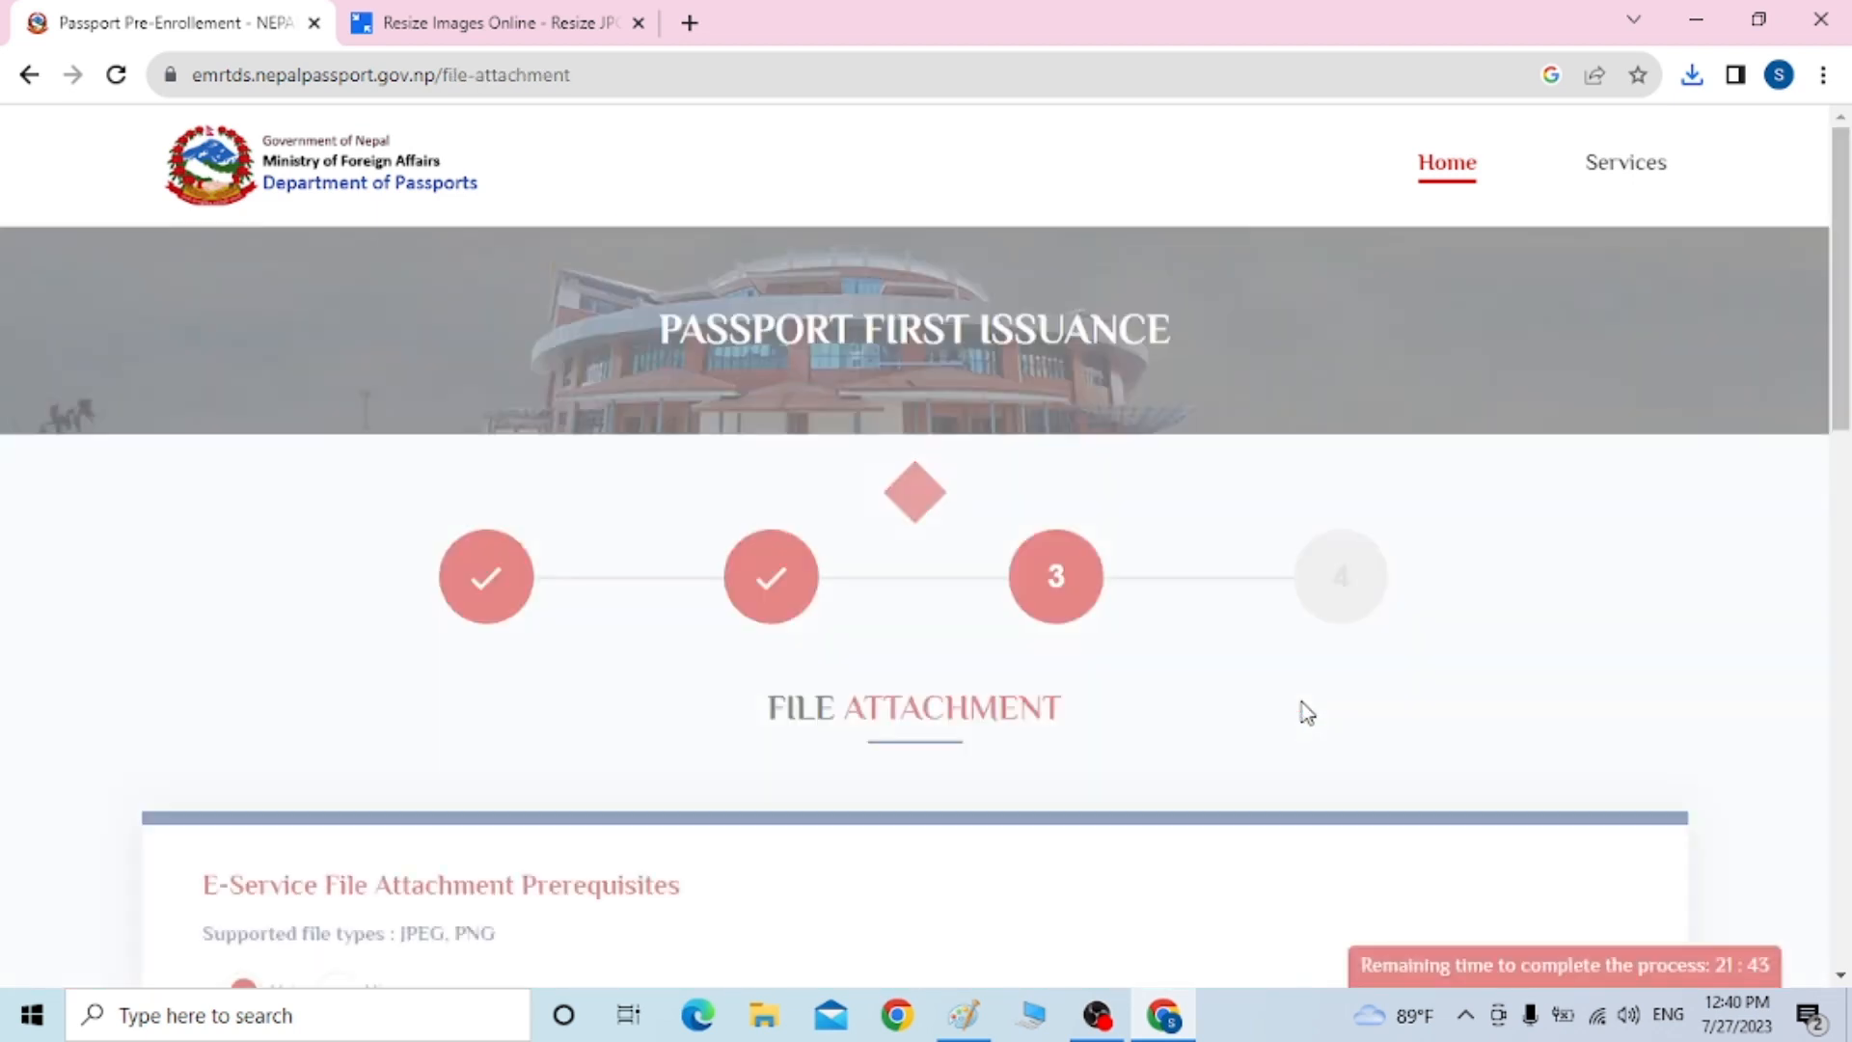
{"action": "left_click_drag", "start_coordinate": [1844, 309], "coordinate": [1845, 540]}
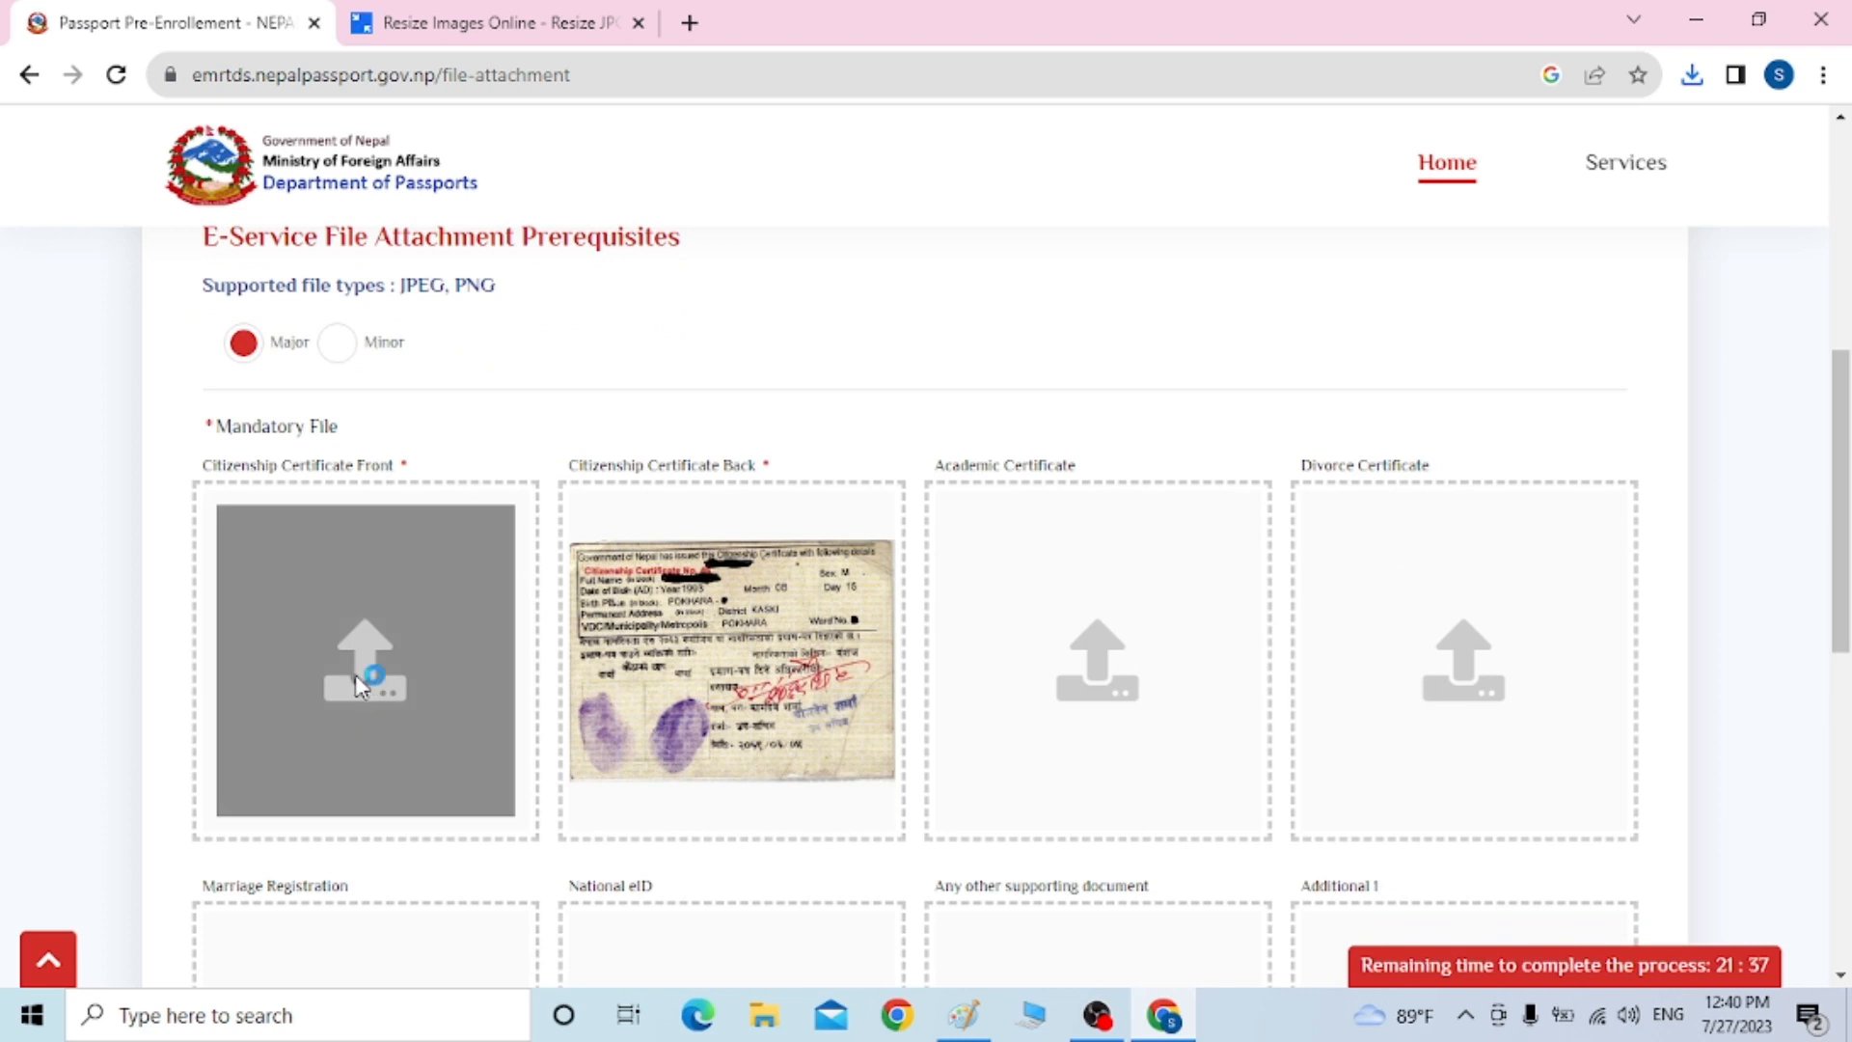
{"action": "left_click", "coordinate": [355, 674]}
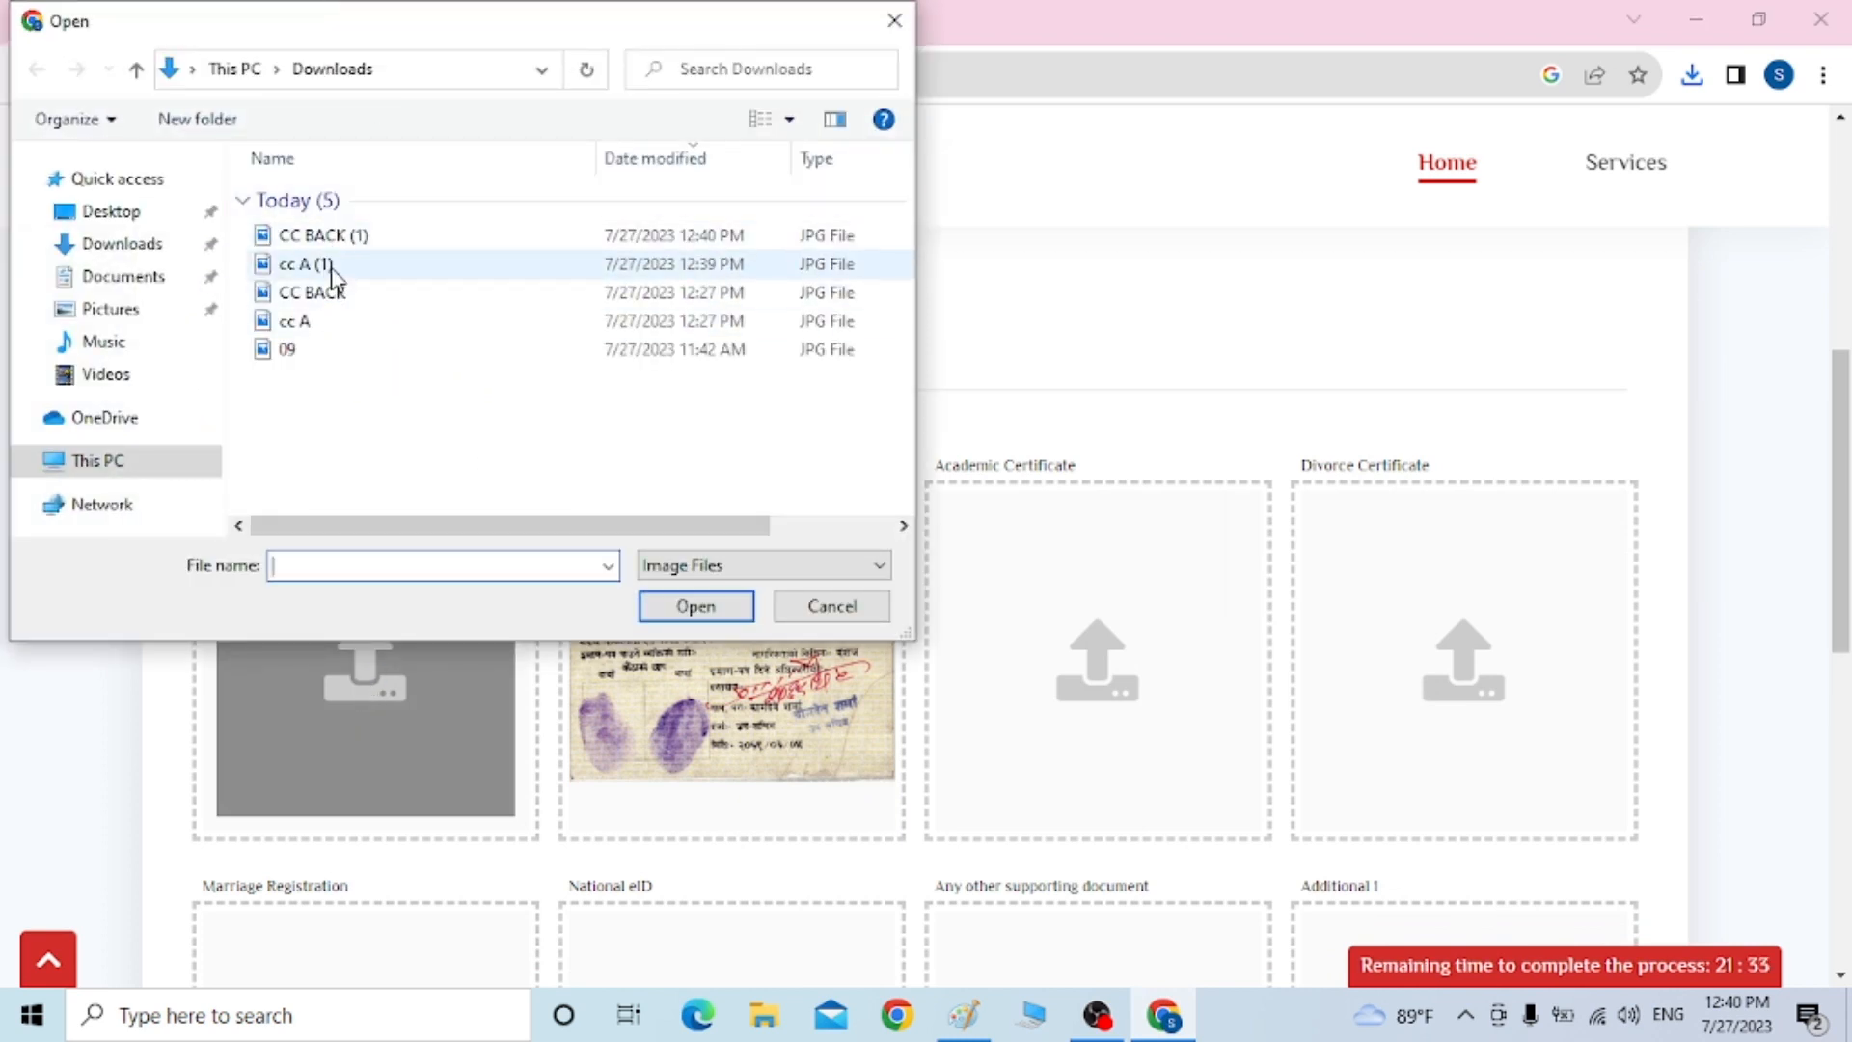
{"action": "left_click", "coordinate": [331, 267]}
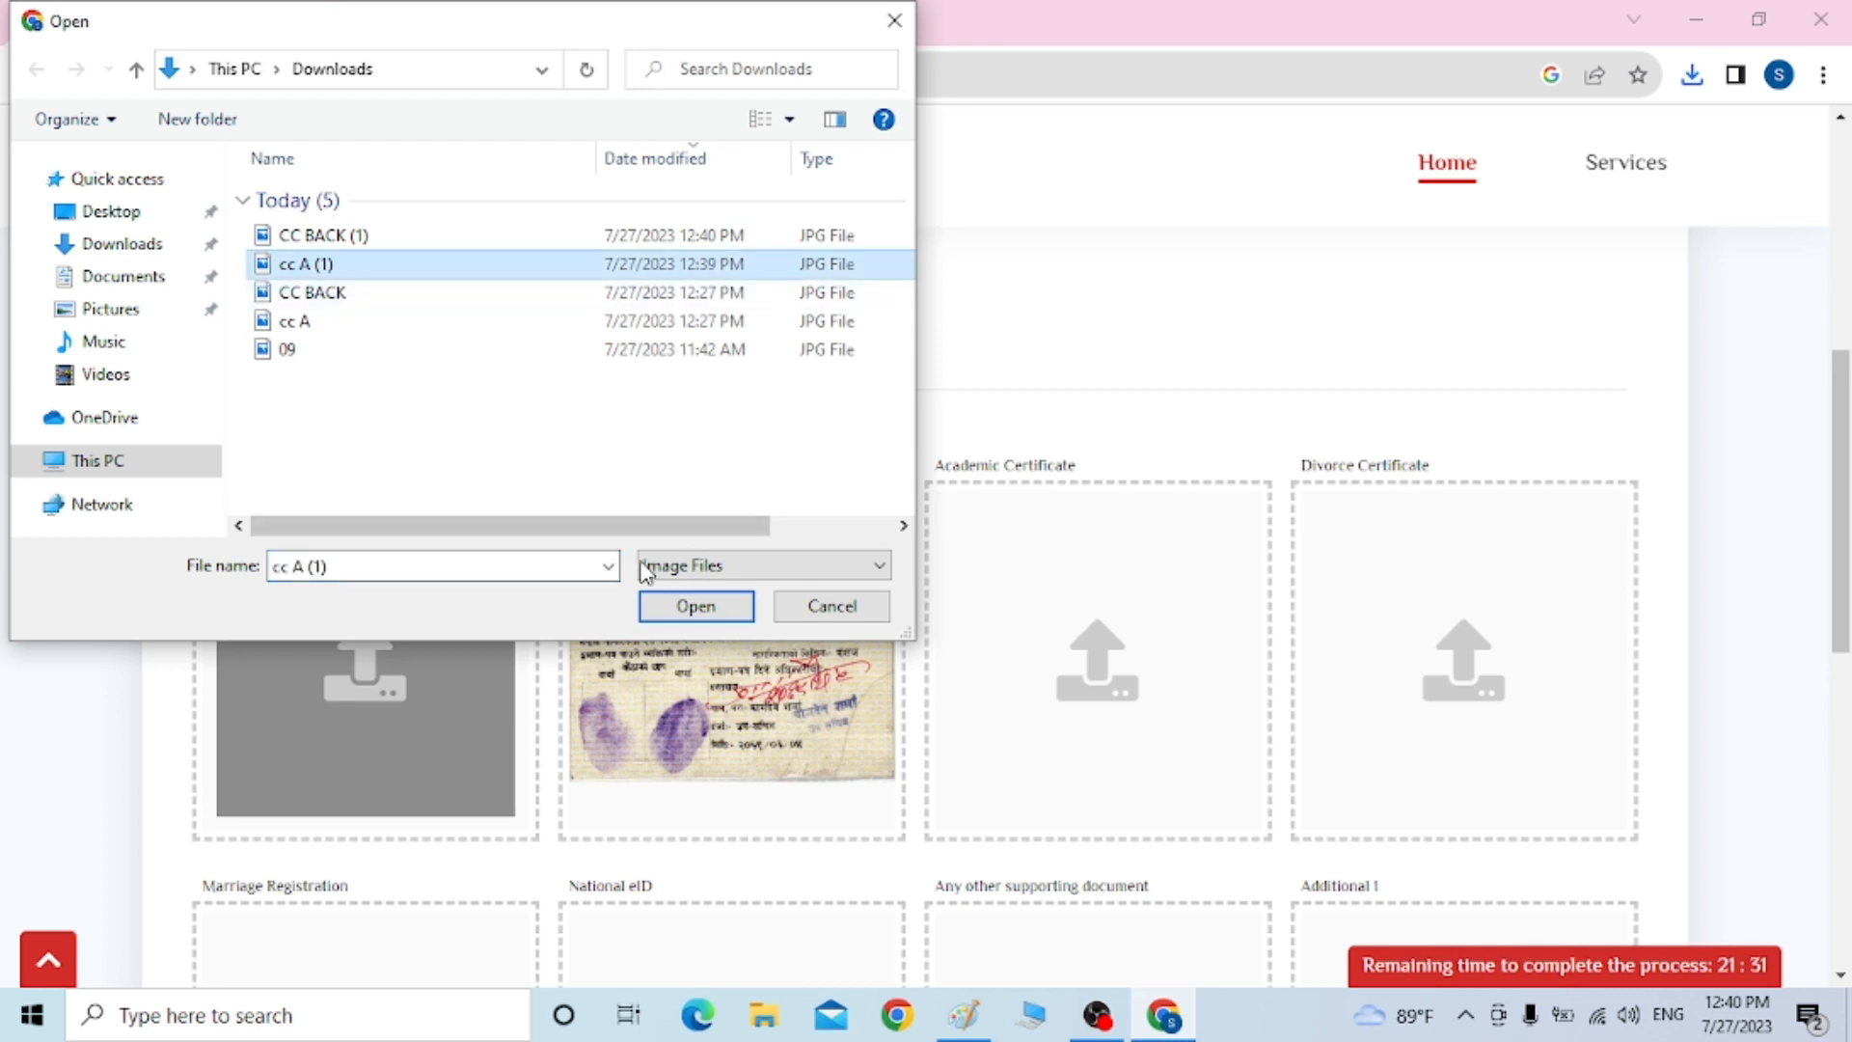
{"action": "left_click", "coordinate": [694, 605]}
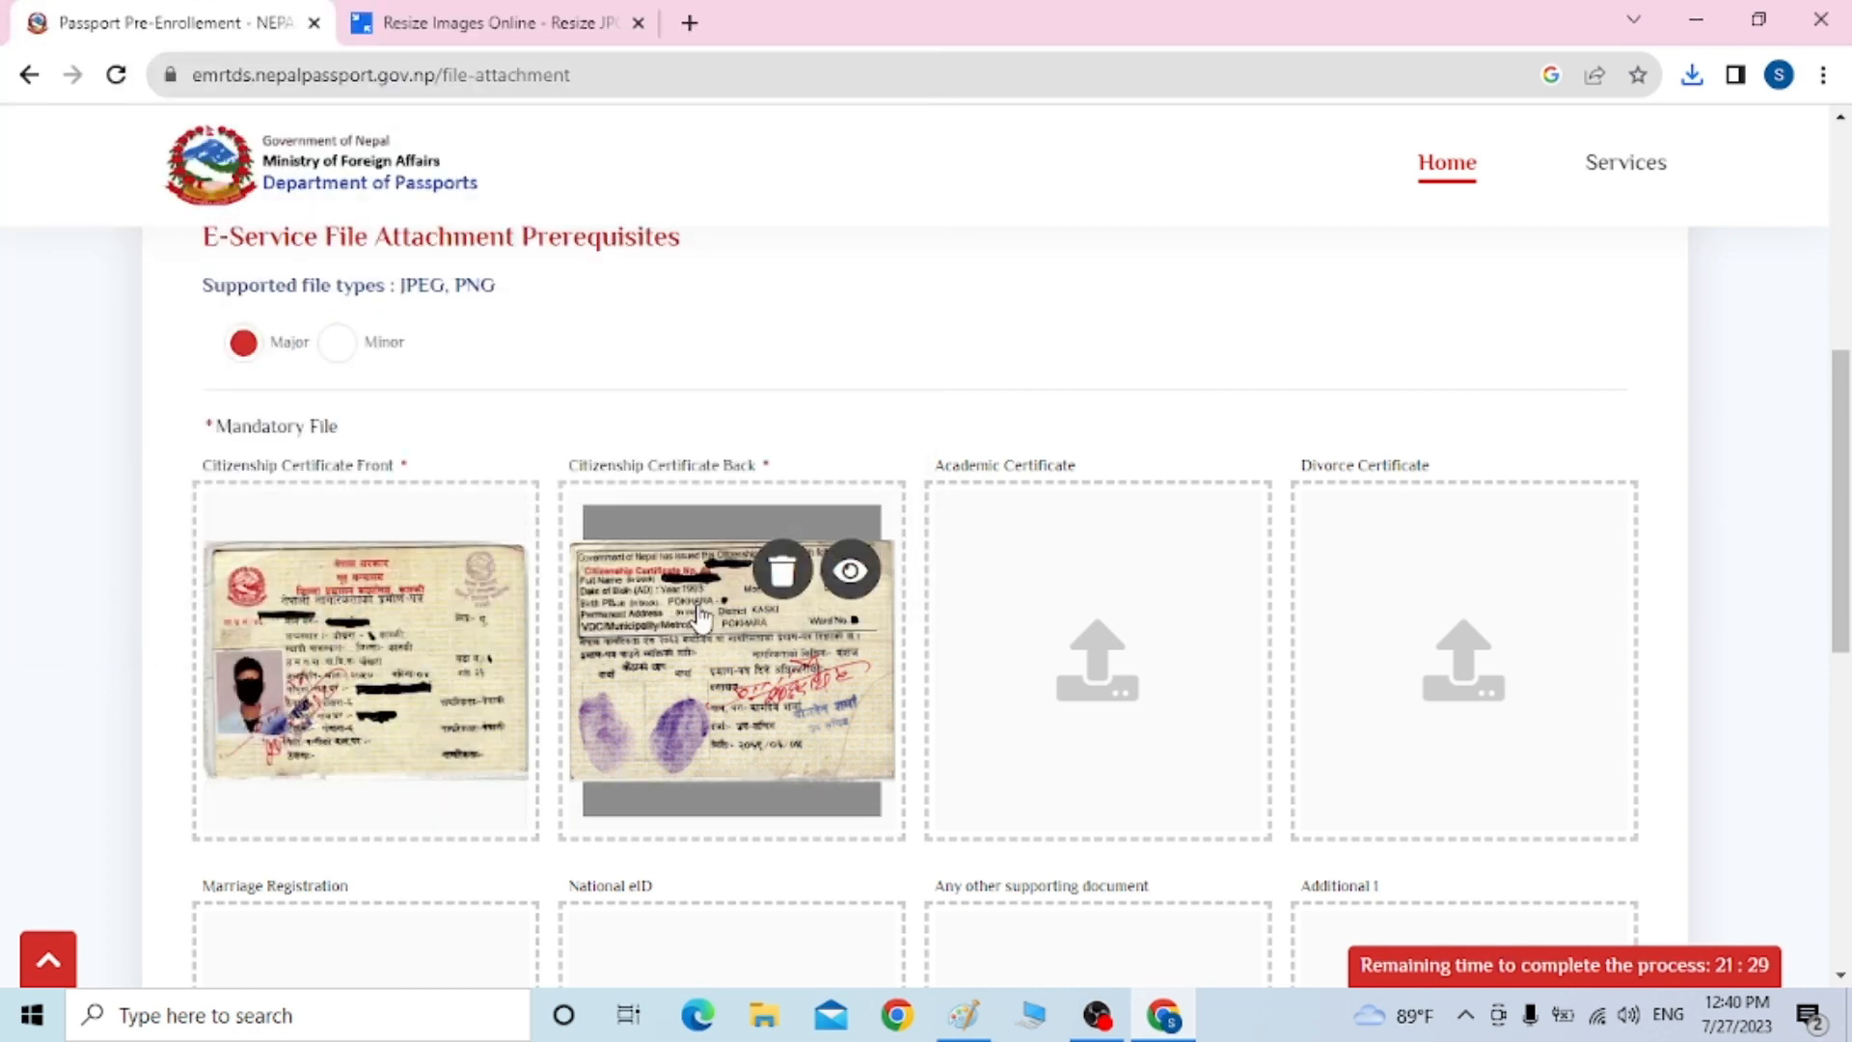
{"action": "left_click_drag", "start_coordinate": [1838, 442], "coordinate": [1850, 602]}
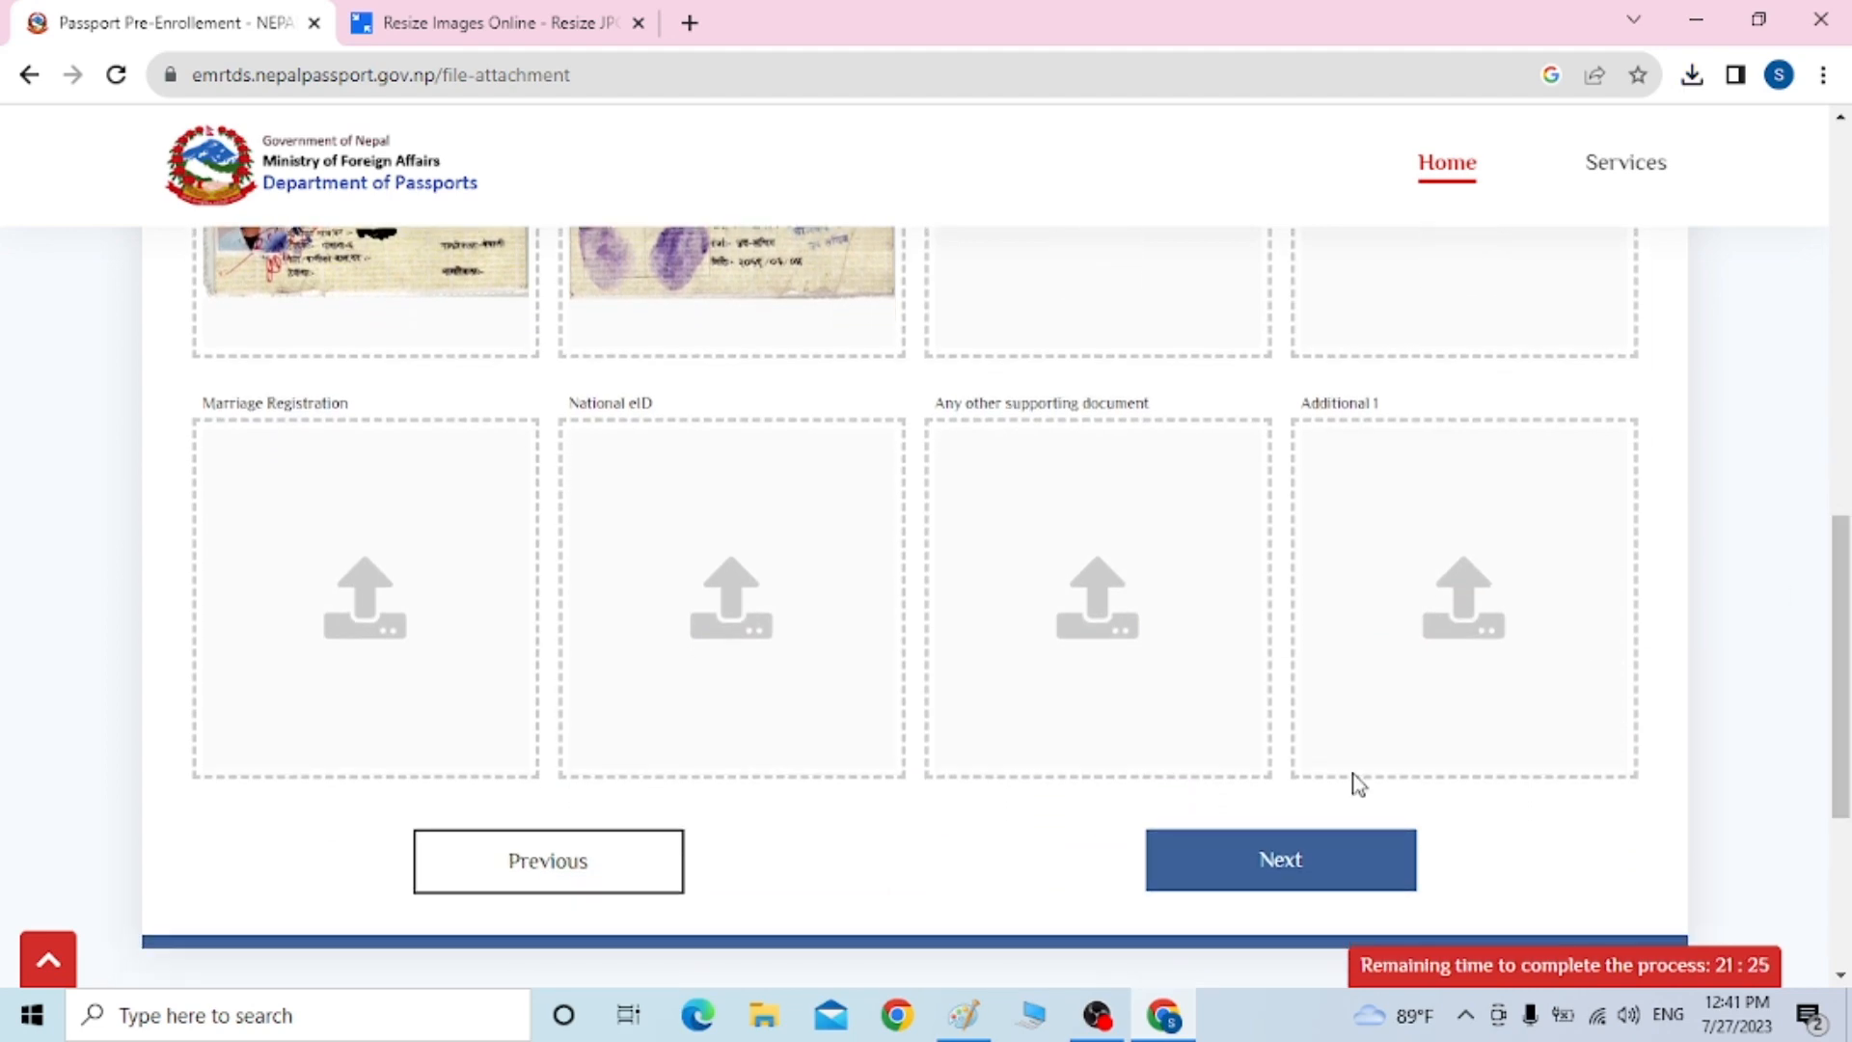
{"action": "left_click", "coordinate": [1279, 862]}
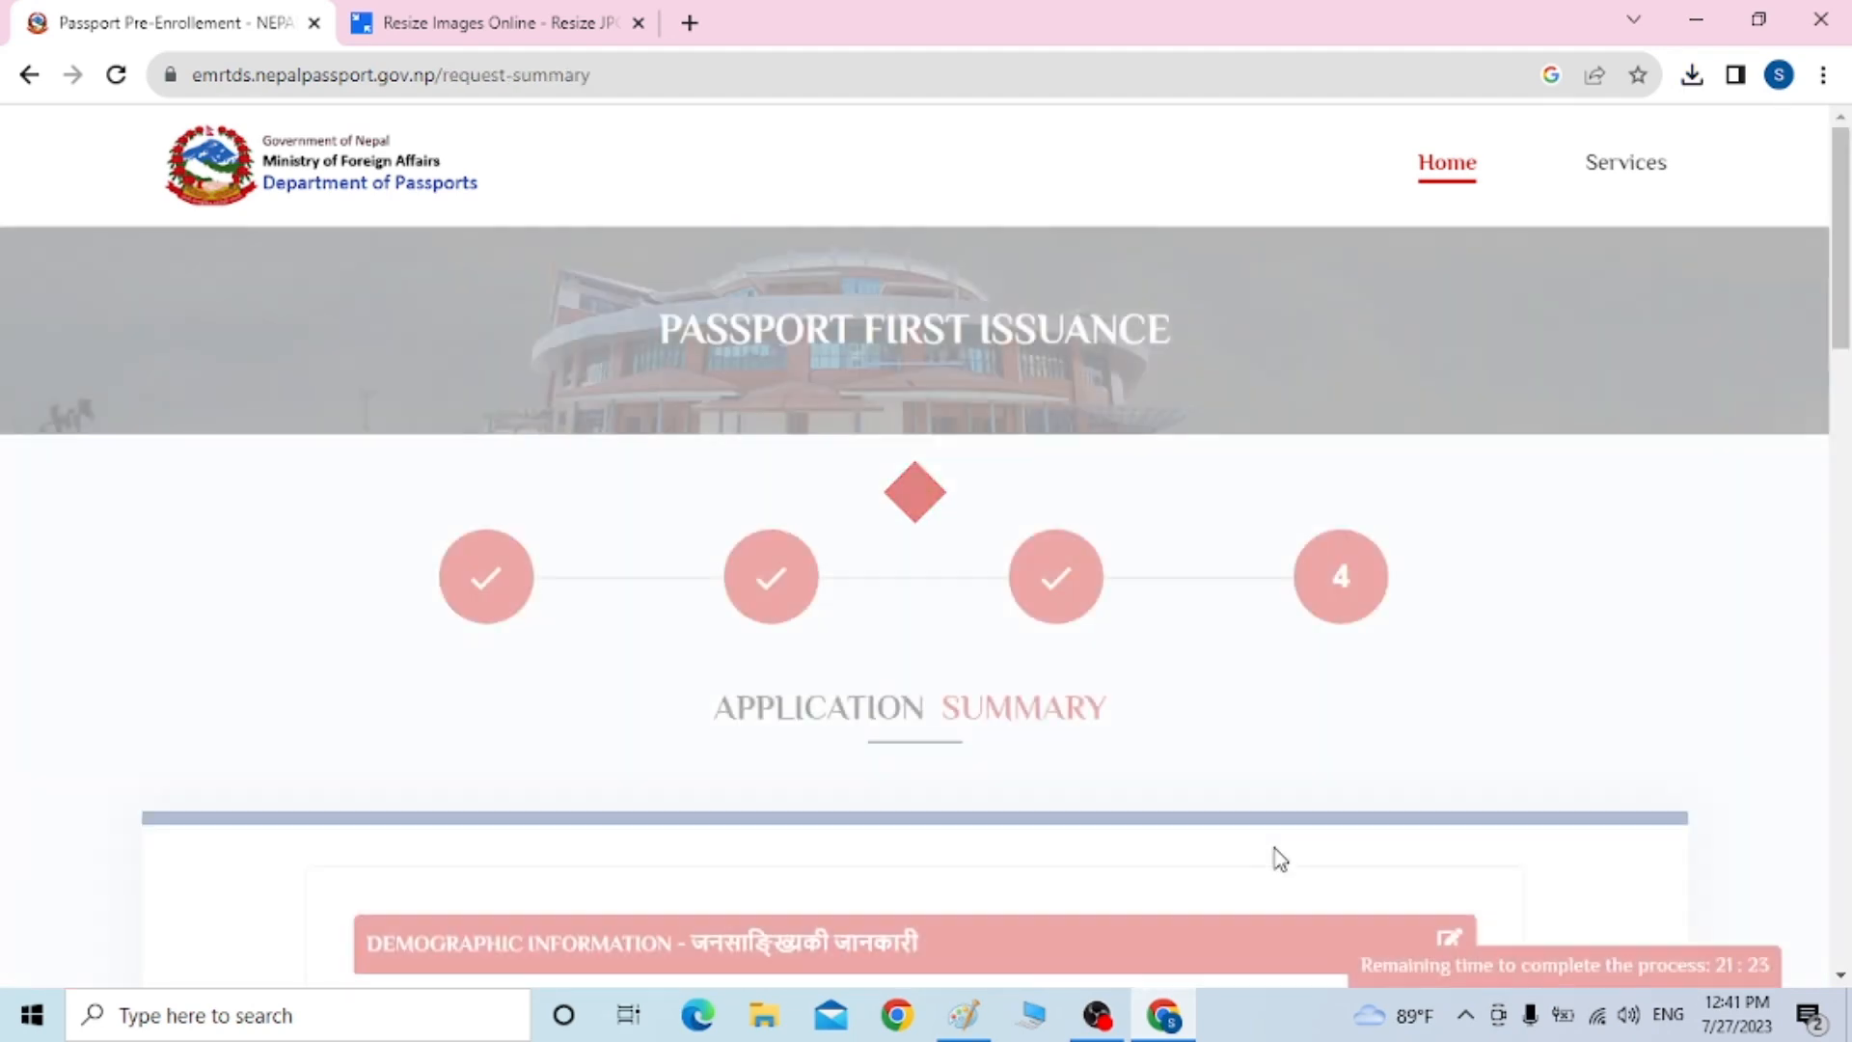
Enter the captcha characters below the summary and save the passport request
{"action": "left_click_drag", "start_coordinate": [1842, 333], "coordinate": [1850, 850]}
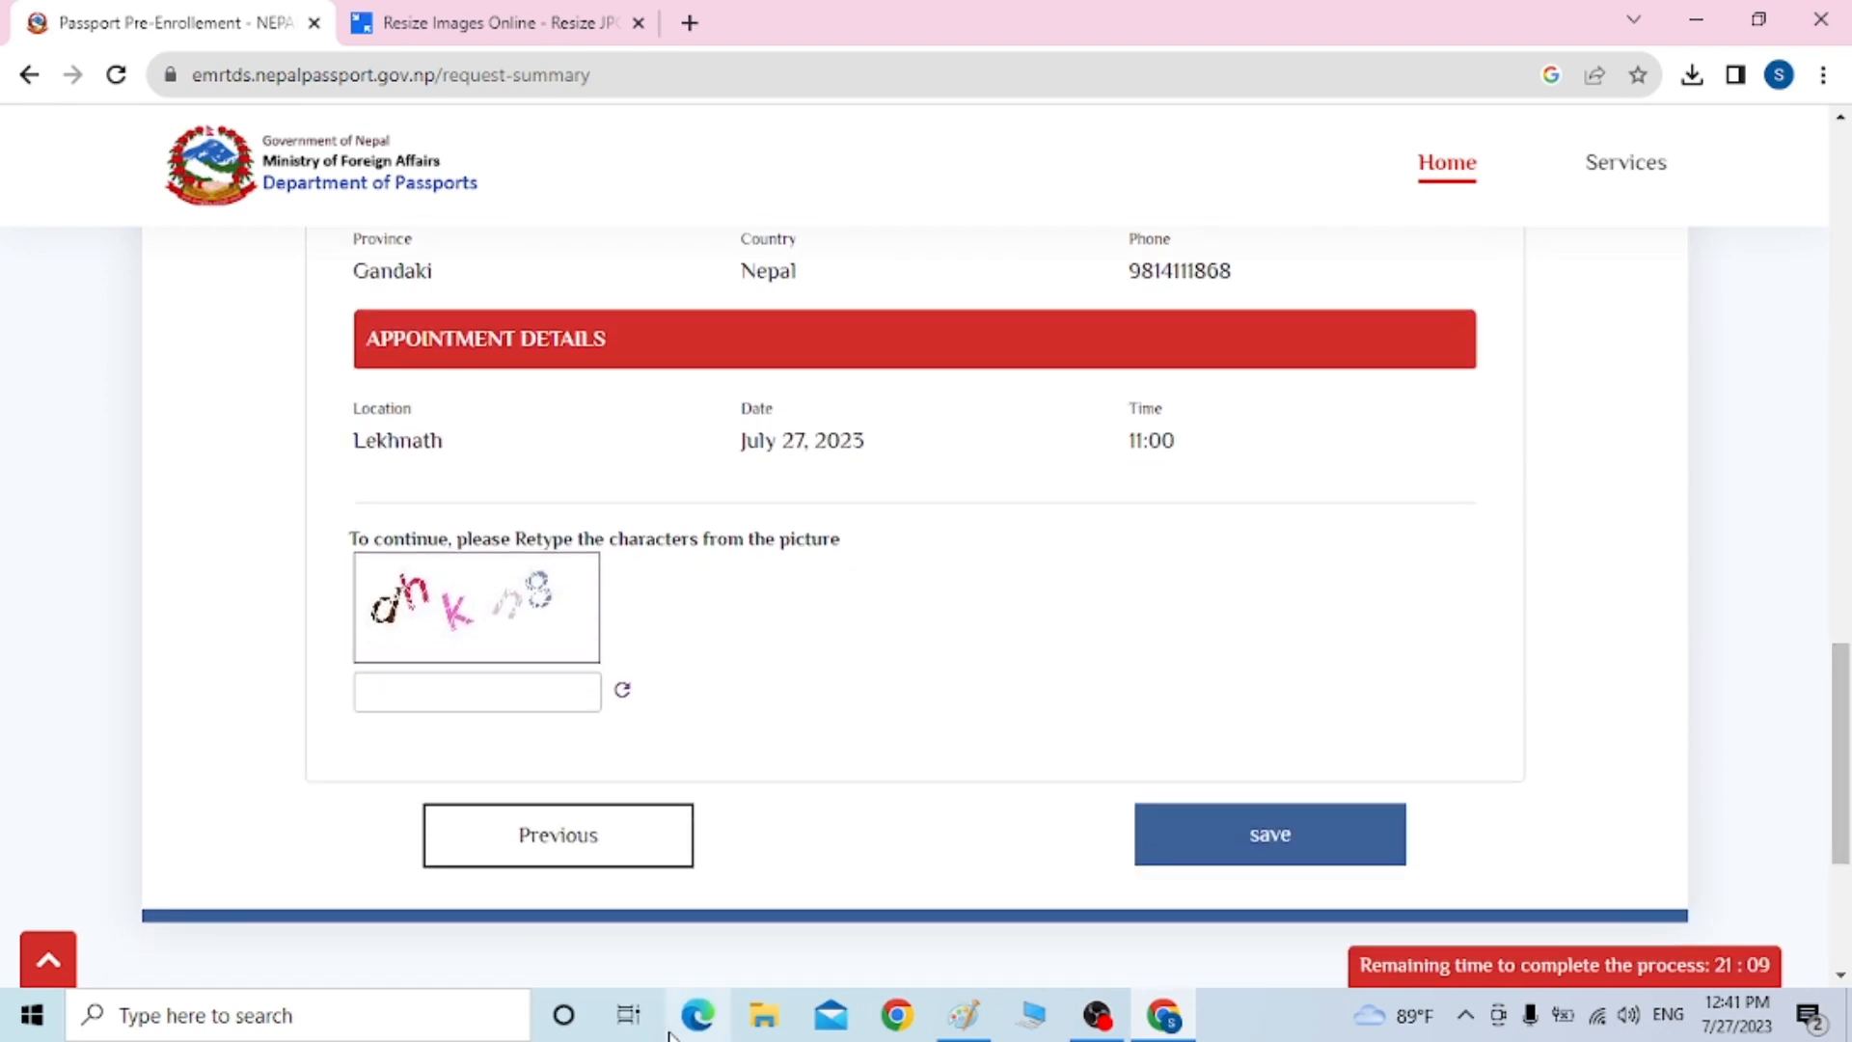
{"action": "left_click", "coordinate": [415, 694]}
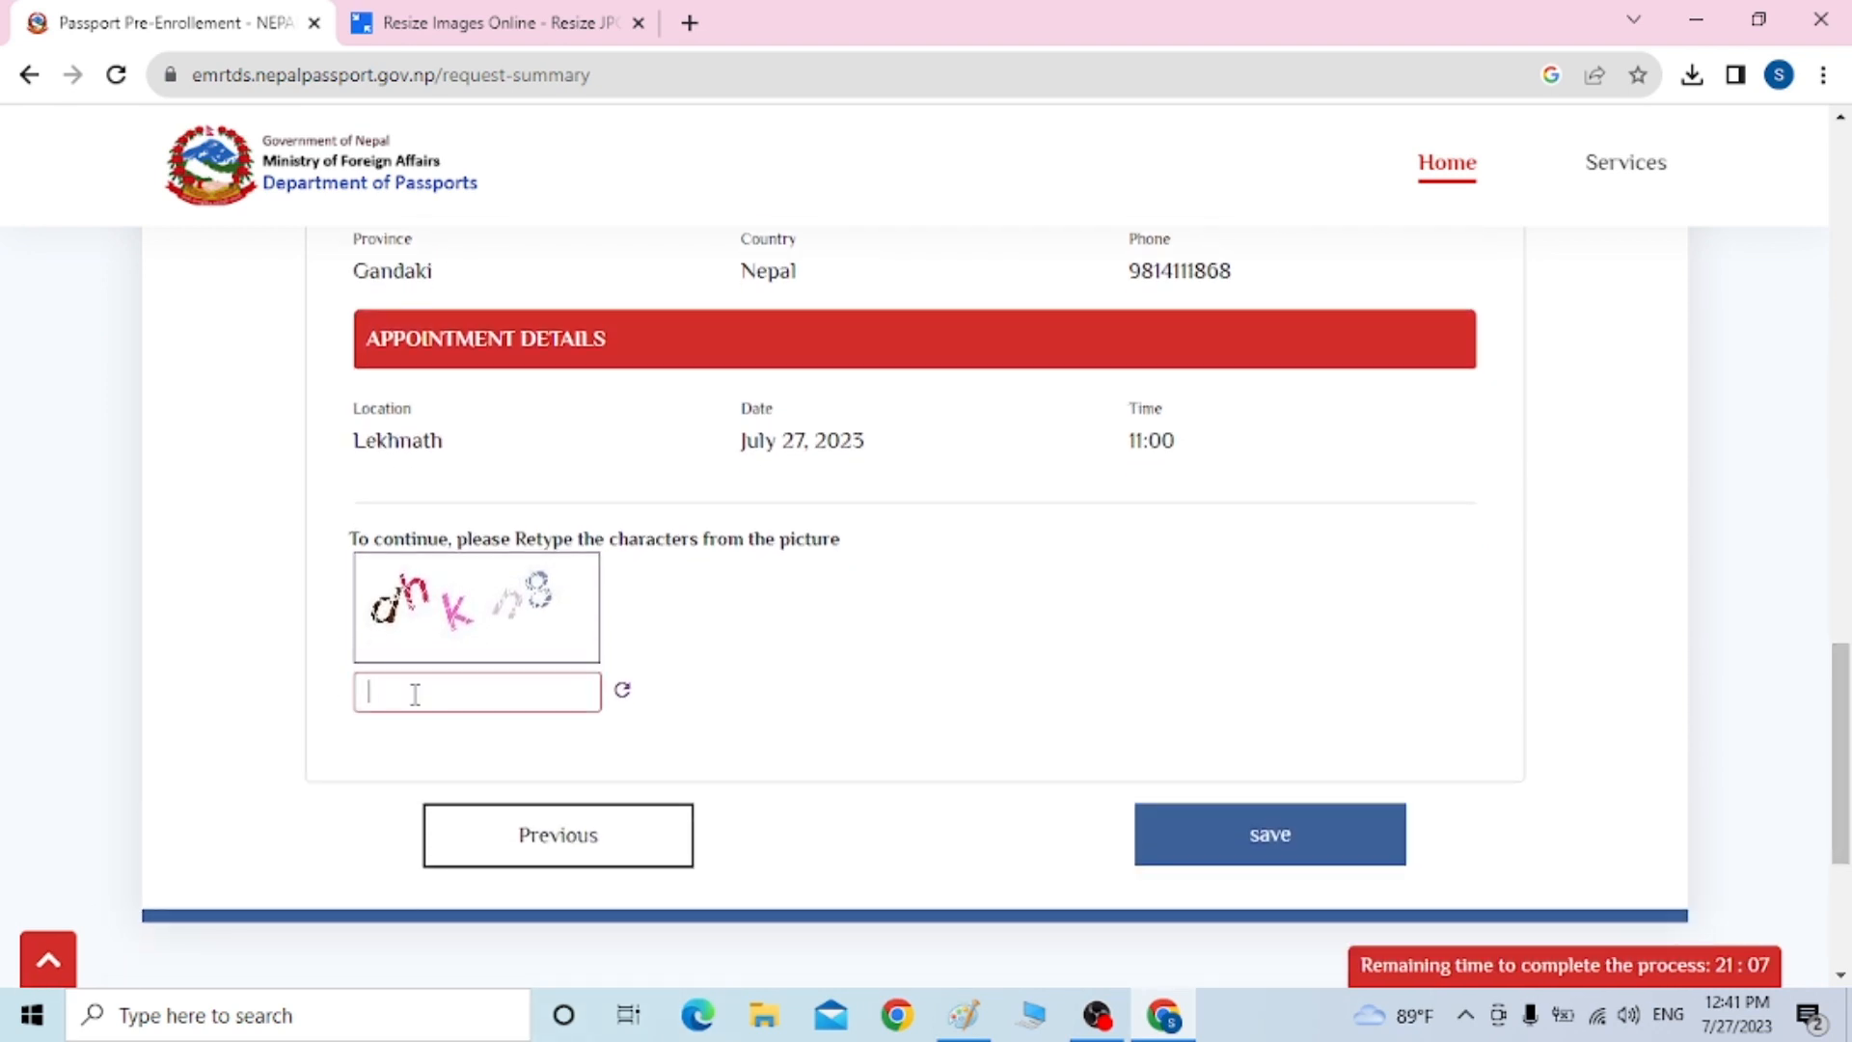
{"action": "type", "text": "dhkn8"}
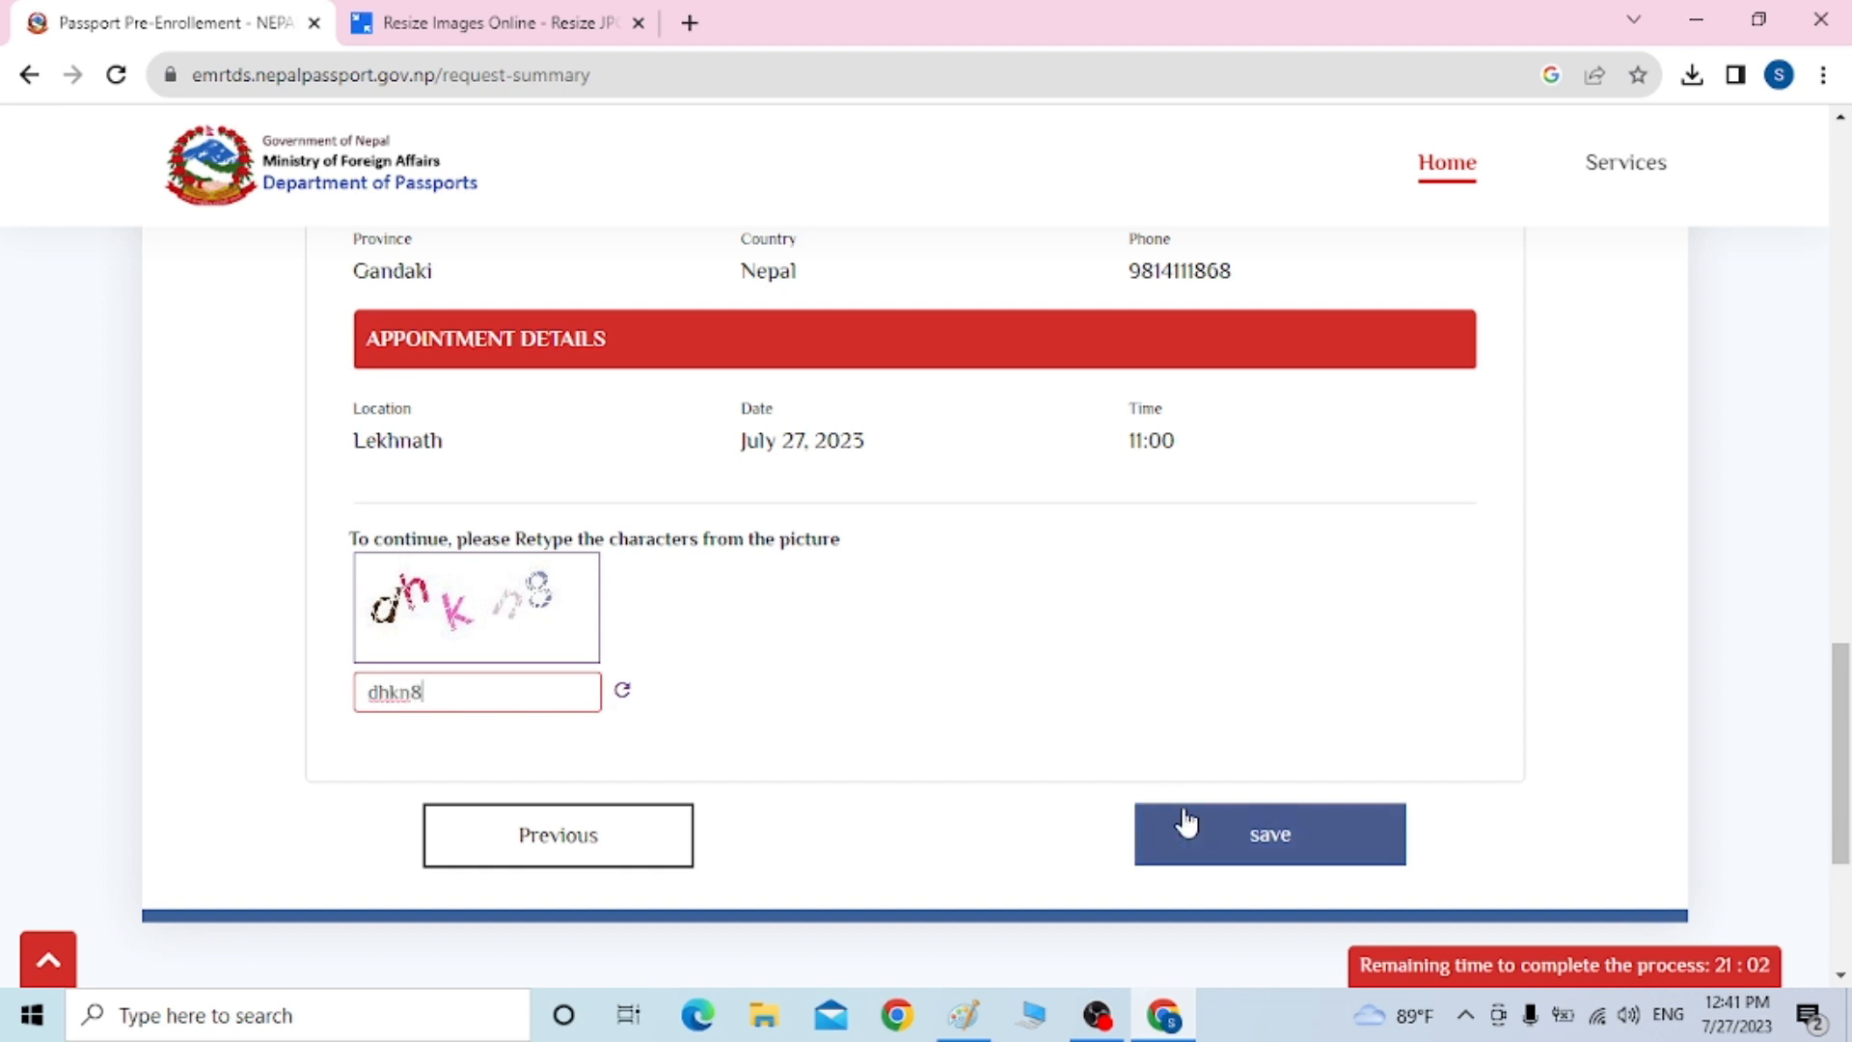
{"action": "left_click", "coordinate": [1186, 821]}
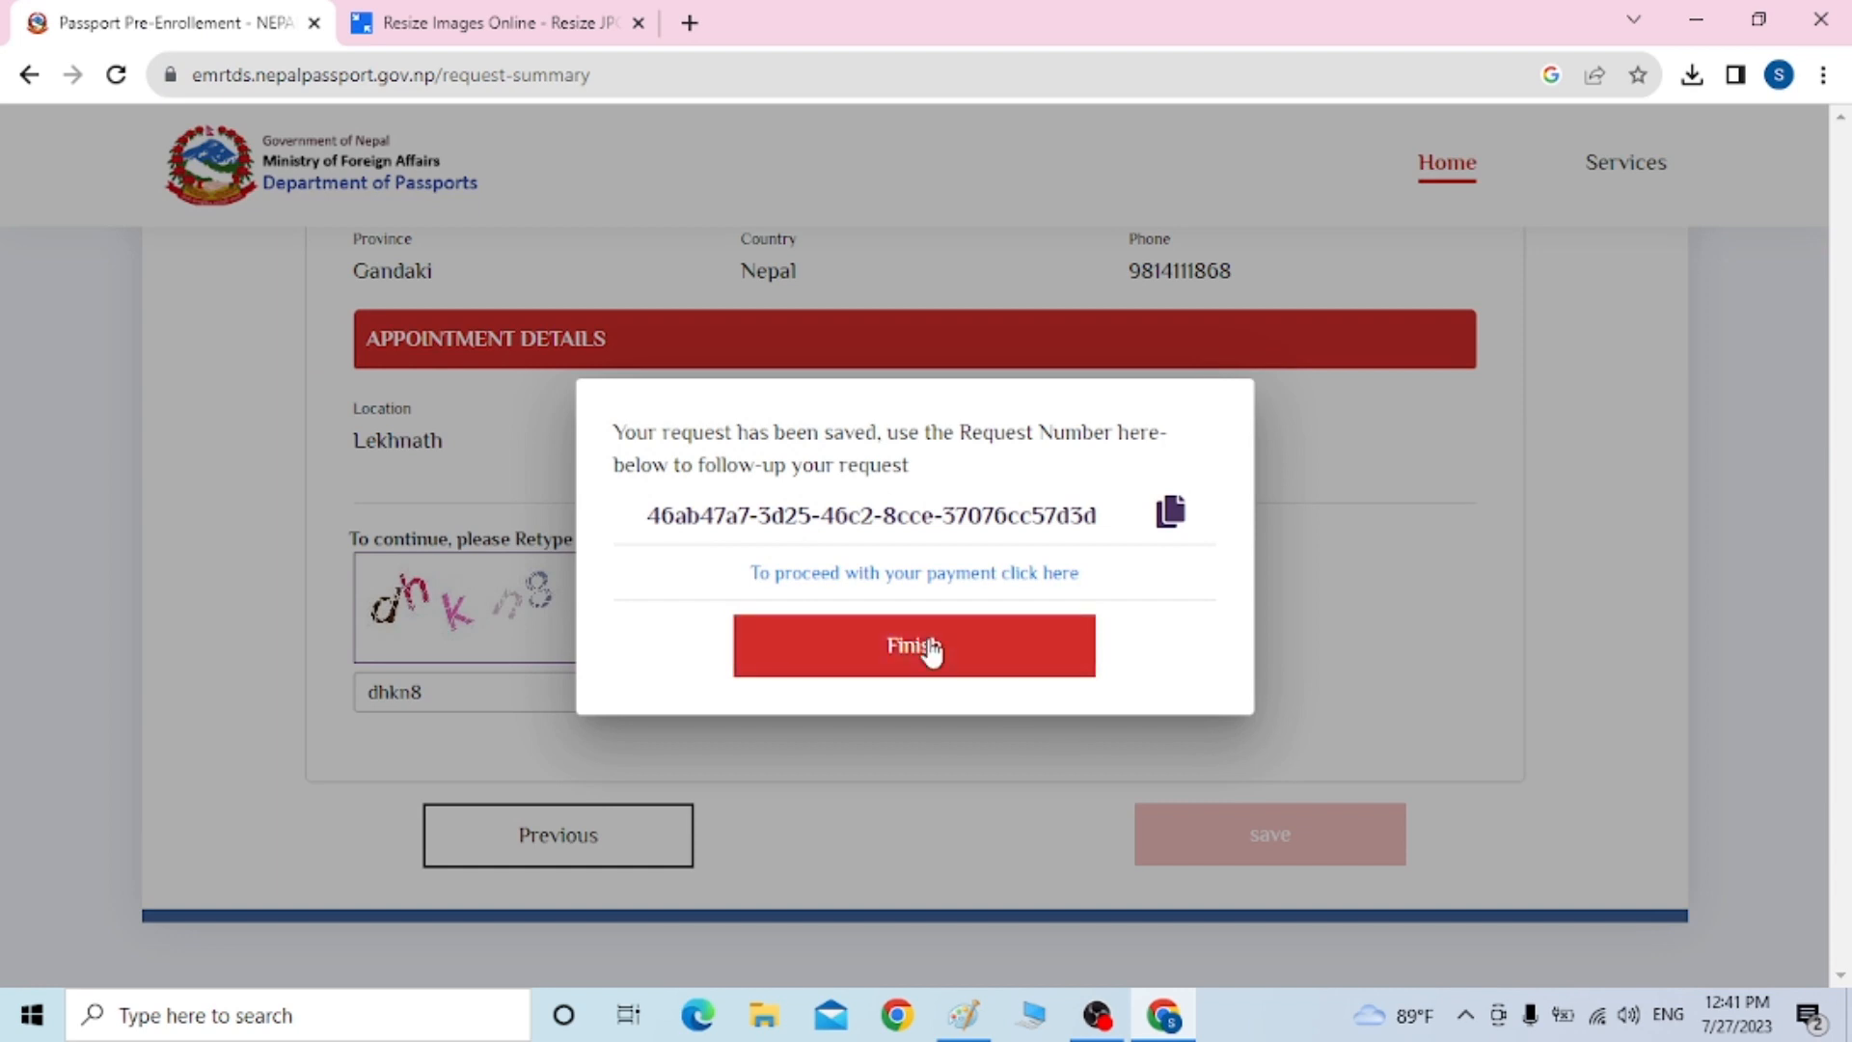
Finish the request, download the application form PDF, and open it from Chrome's downloads
{"action": "left_click", "coordinate": [929, 649]}
{"action": "left_click", "coordinate": [880, 661]}
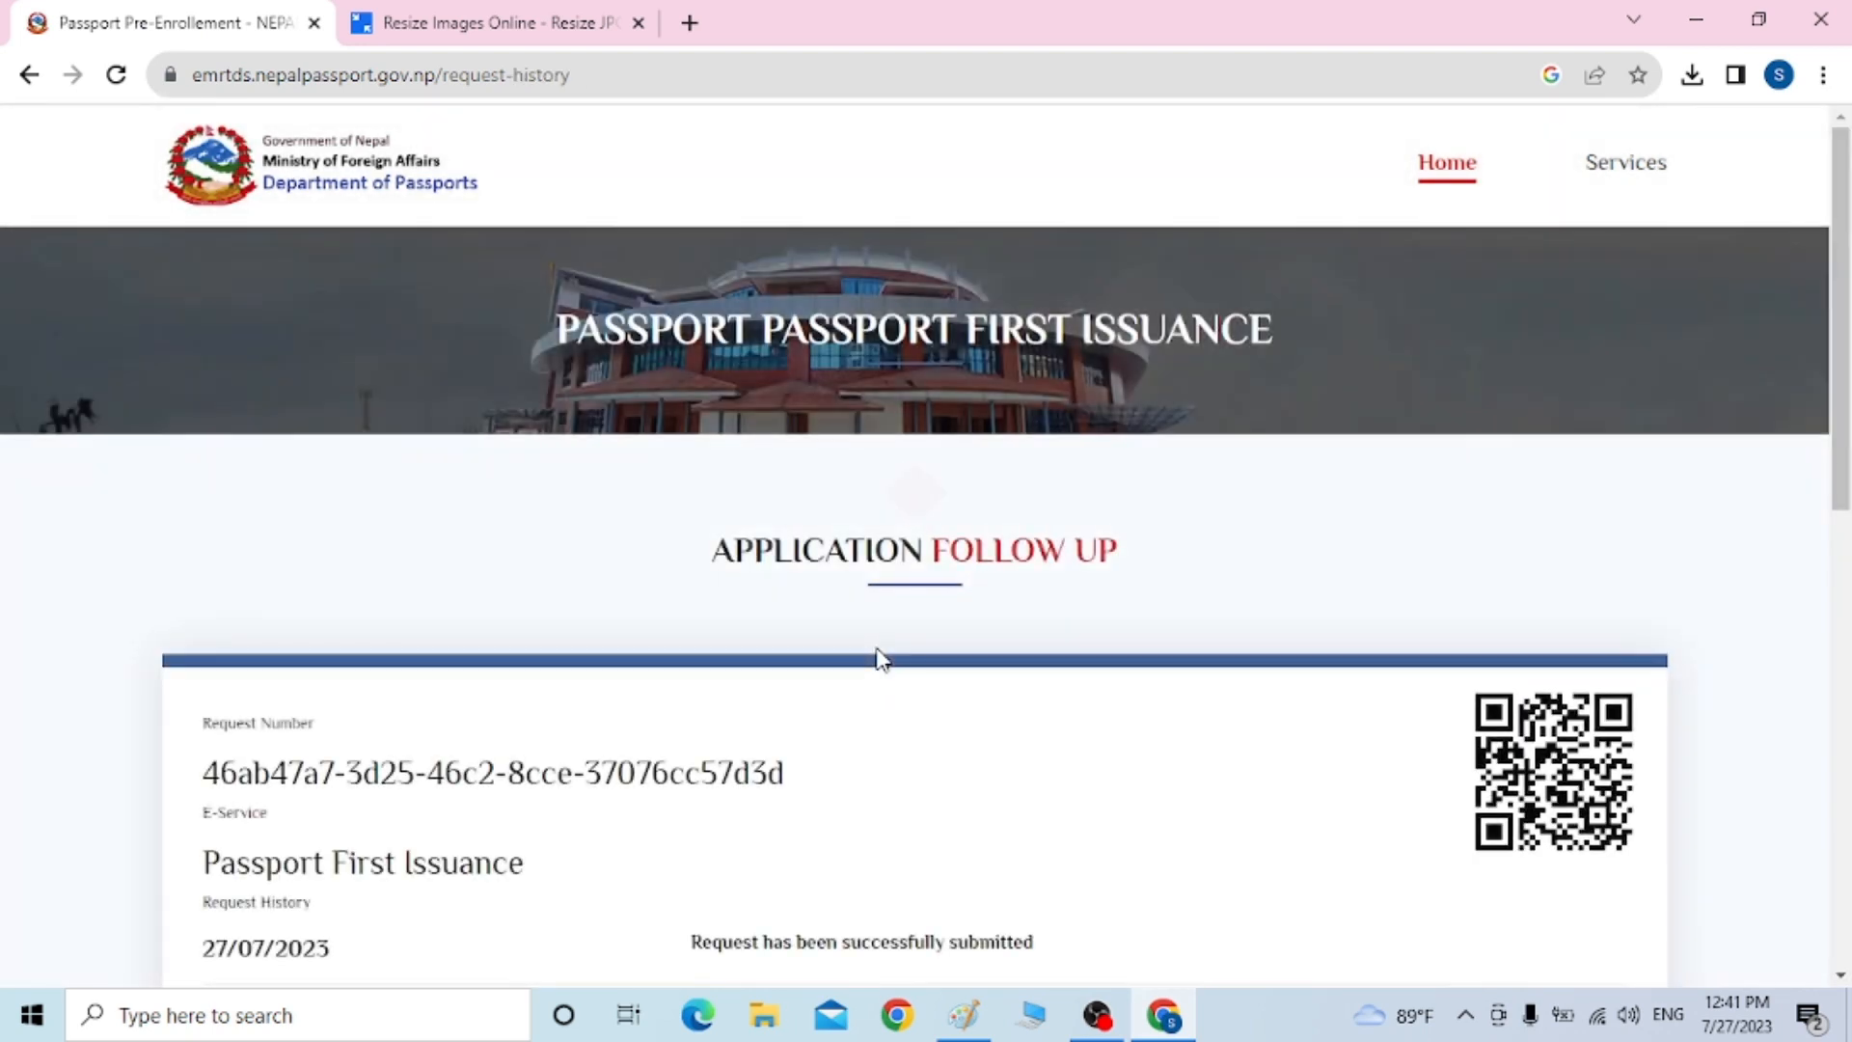
{"action": "left_click_drag", "start_coordinate": [1844, 244], "coordinate": [1838, 488]}
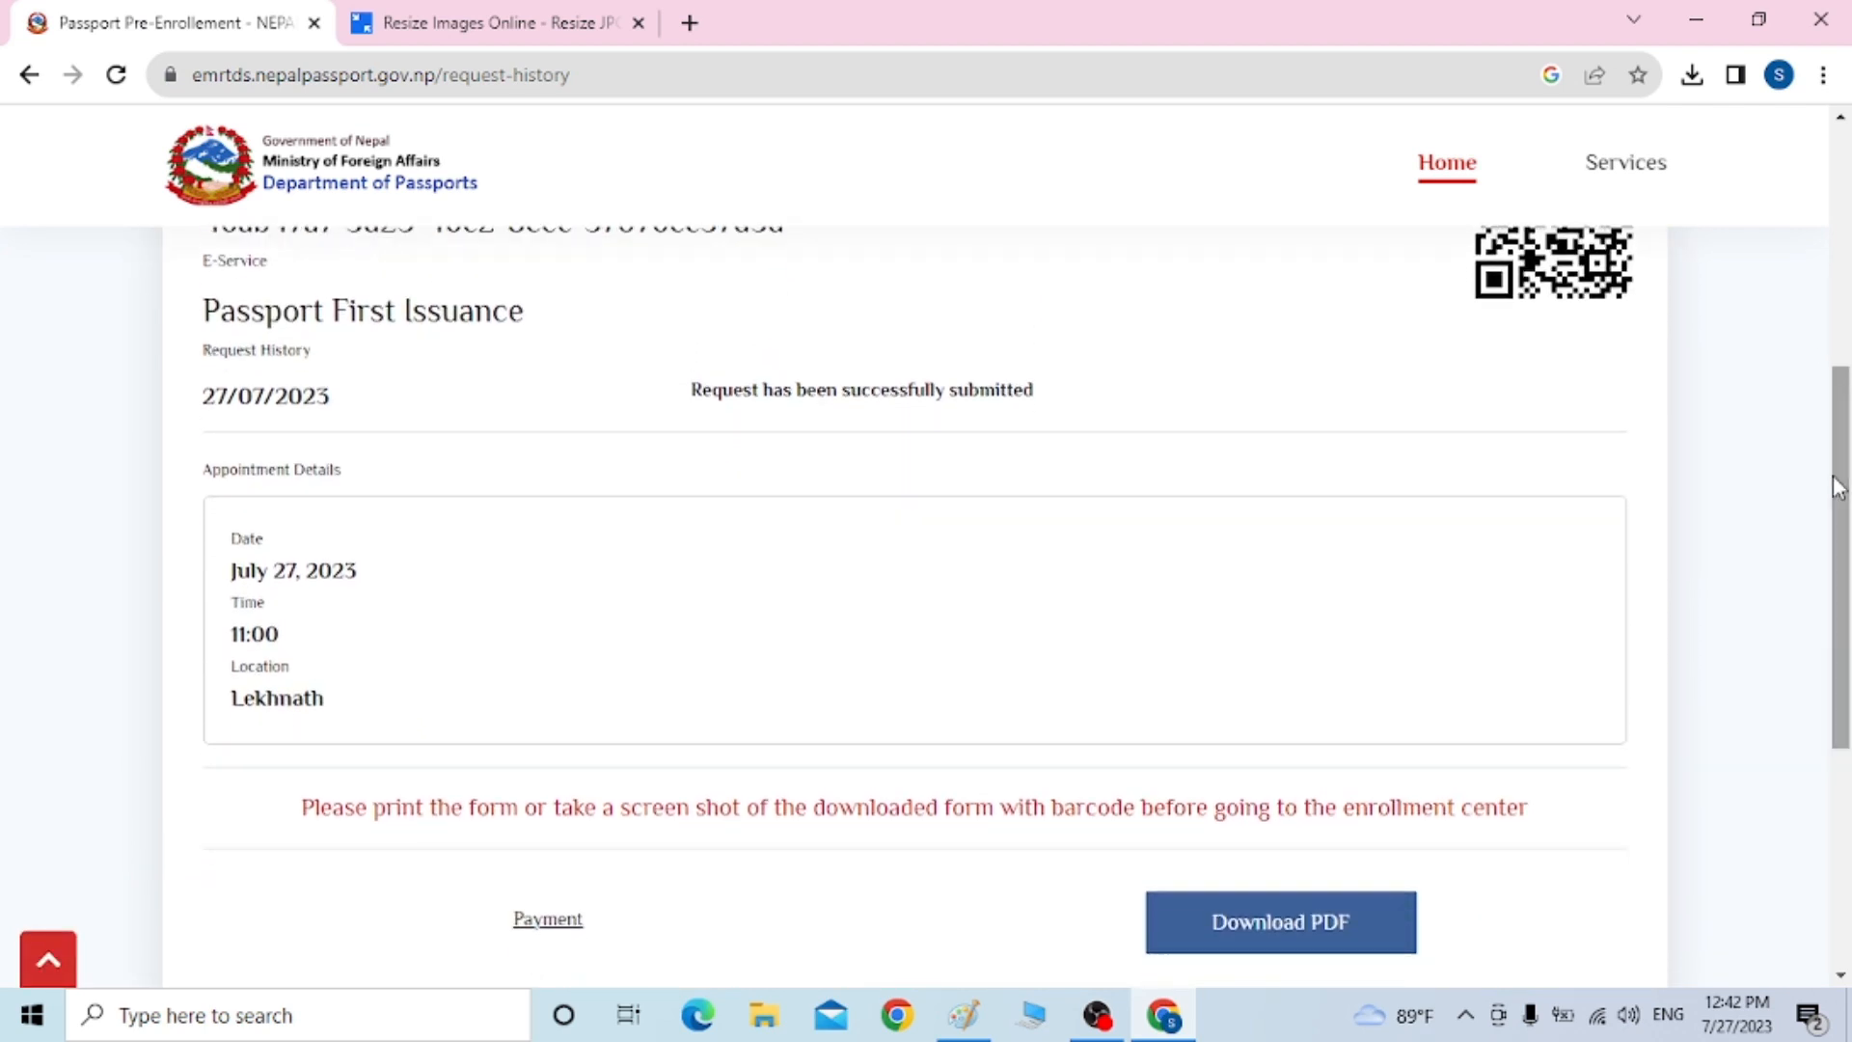
{"action": "left_click", "coordinate": [1280, 923]}
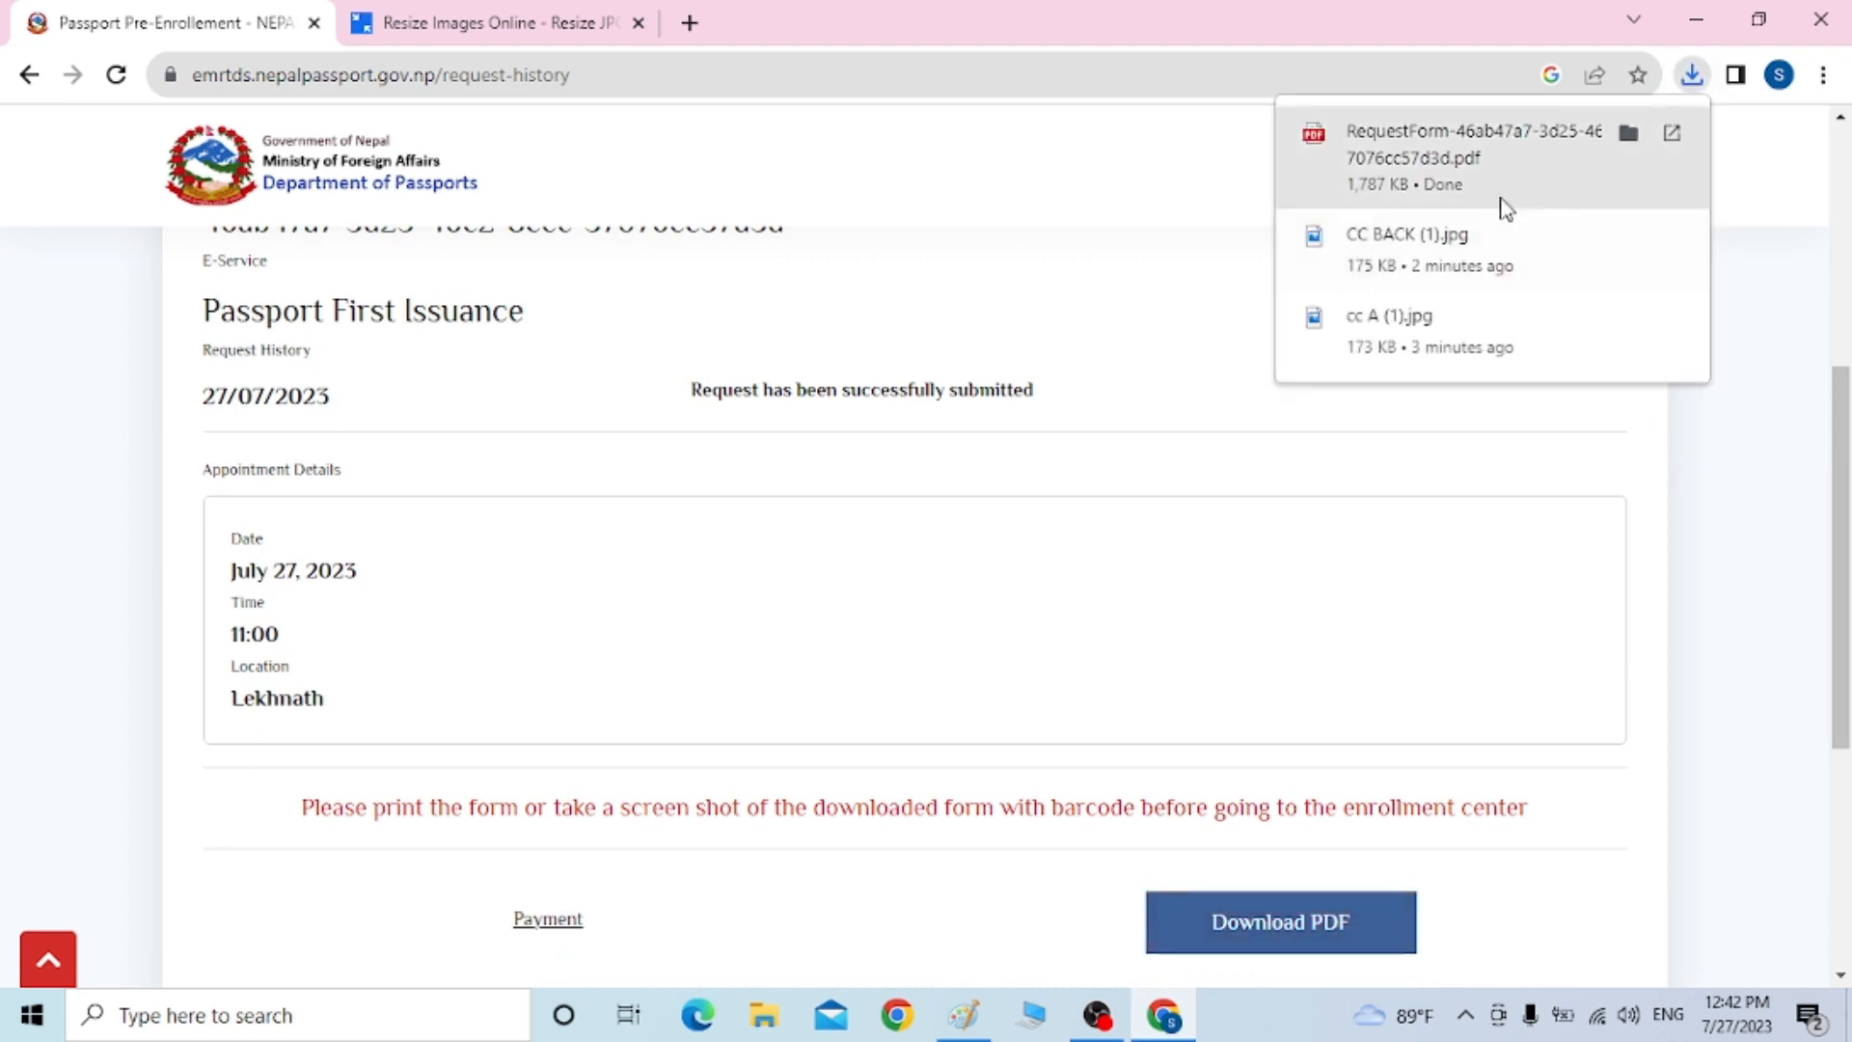
{"action": "left_click", "coordinate": [1496, 200]}
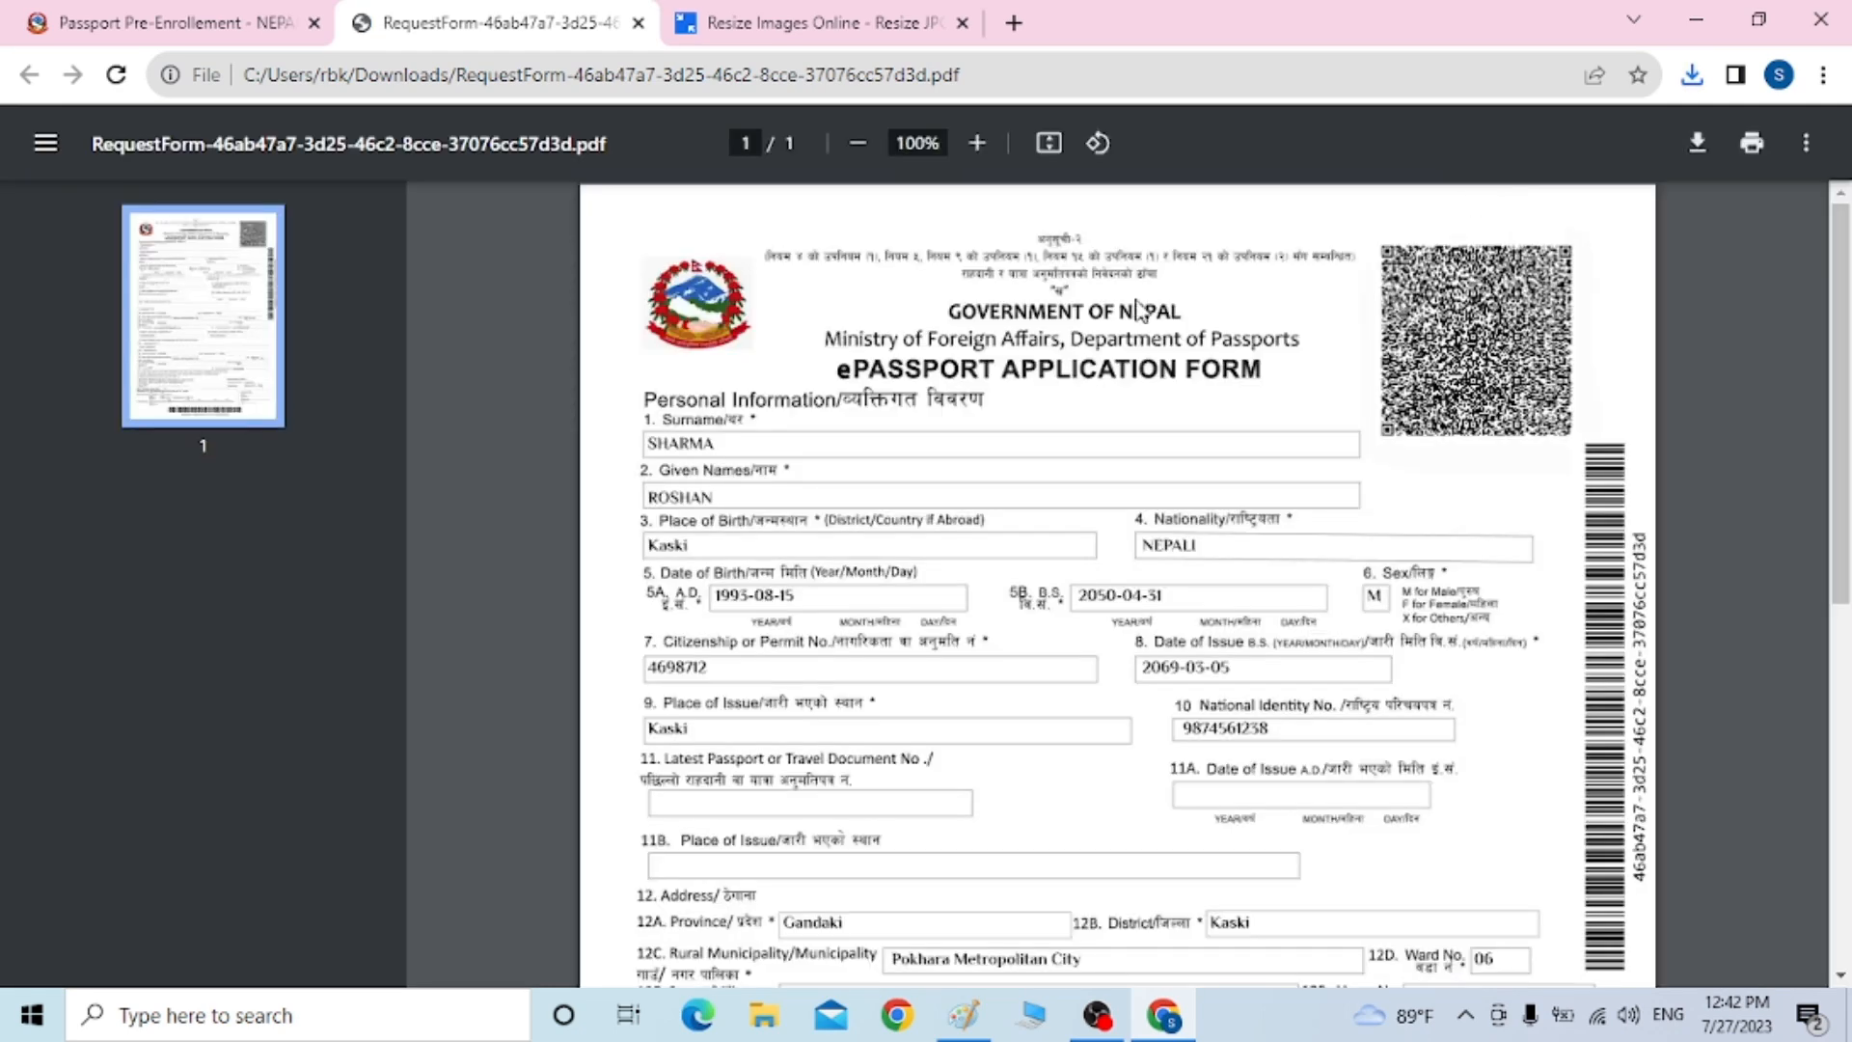
{"action": "scroll", "coordinate": [1845, 483], "scroll_direction": "down", "scroll_amount": 3}
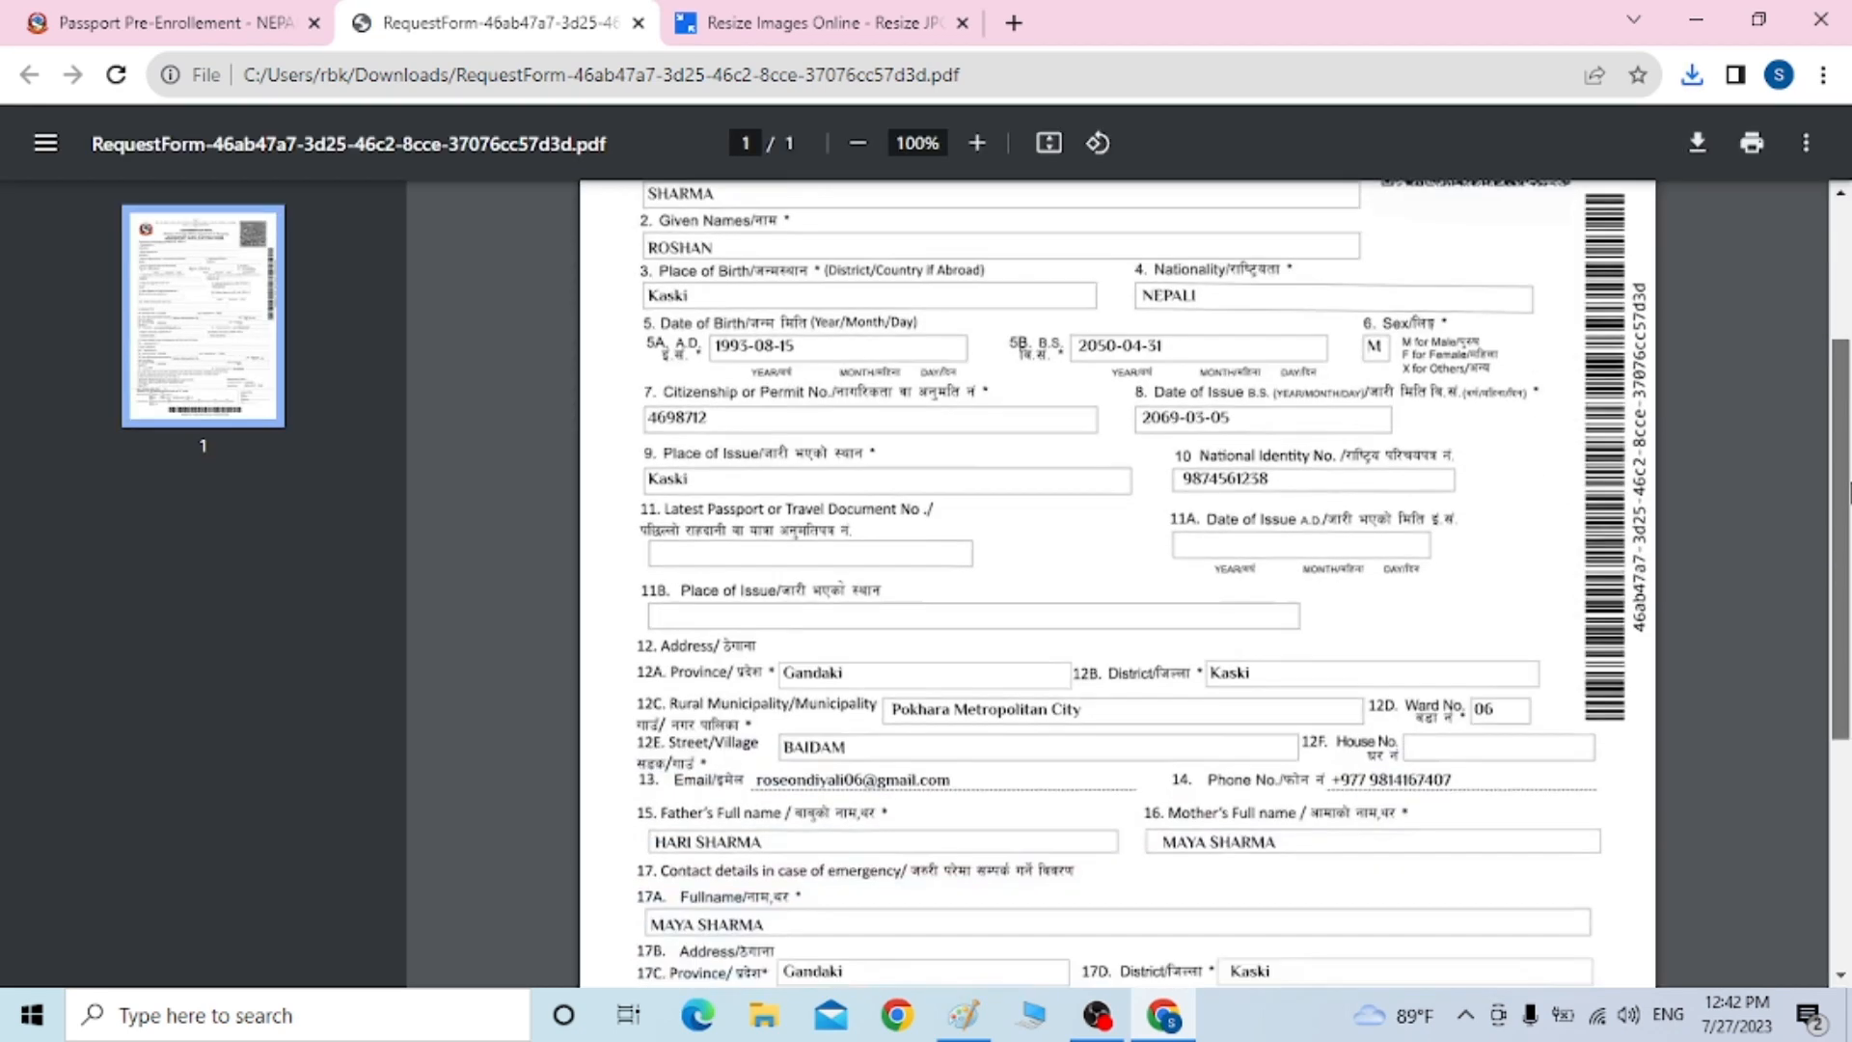
{"action": "left_click_drag", "start_coordinate": [1848, 521], "coordinate": [1849, 786]}
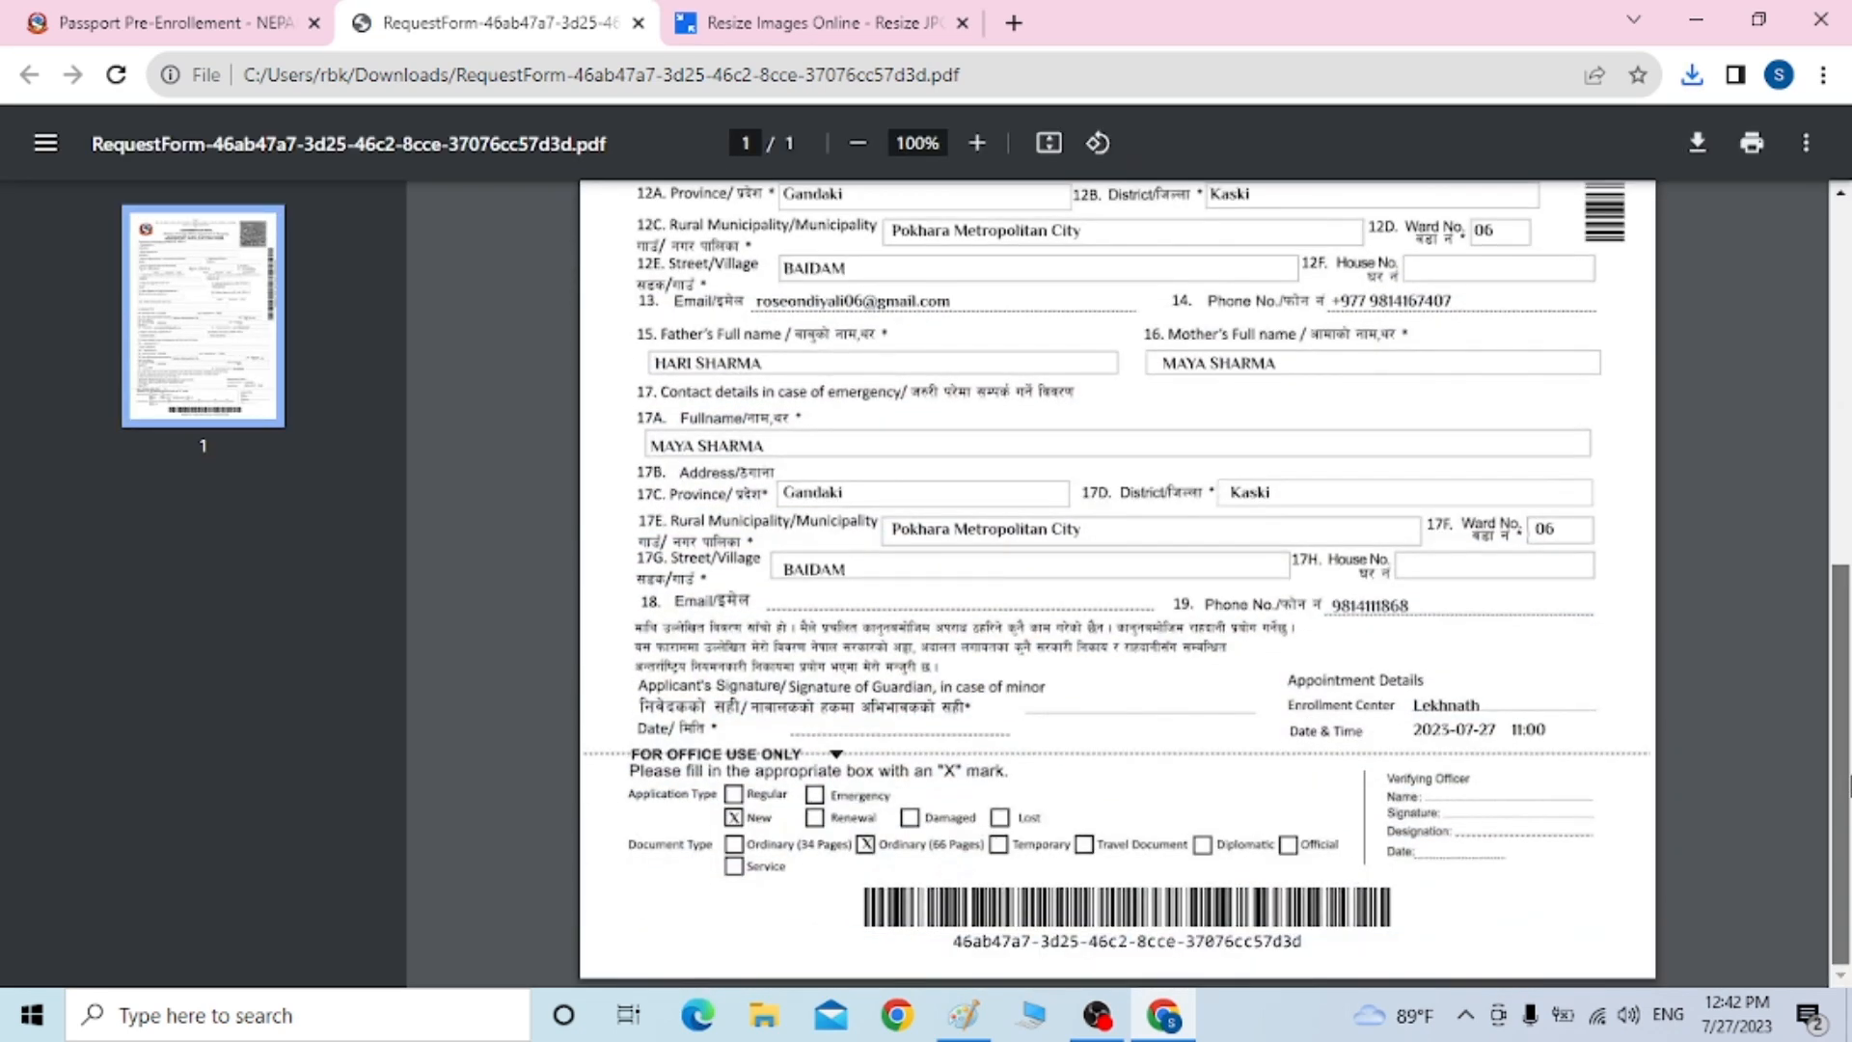
{"action": "left_click_drag", "start_coordinate": [1848, 724], "coordinate": [1845, 309]}
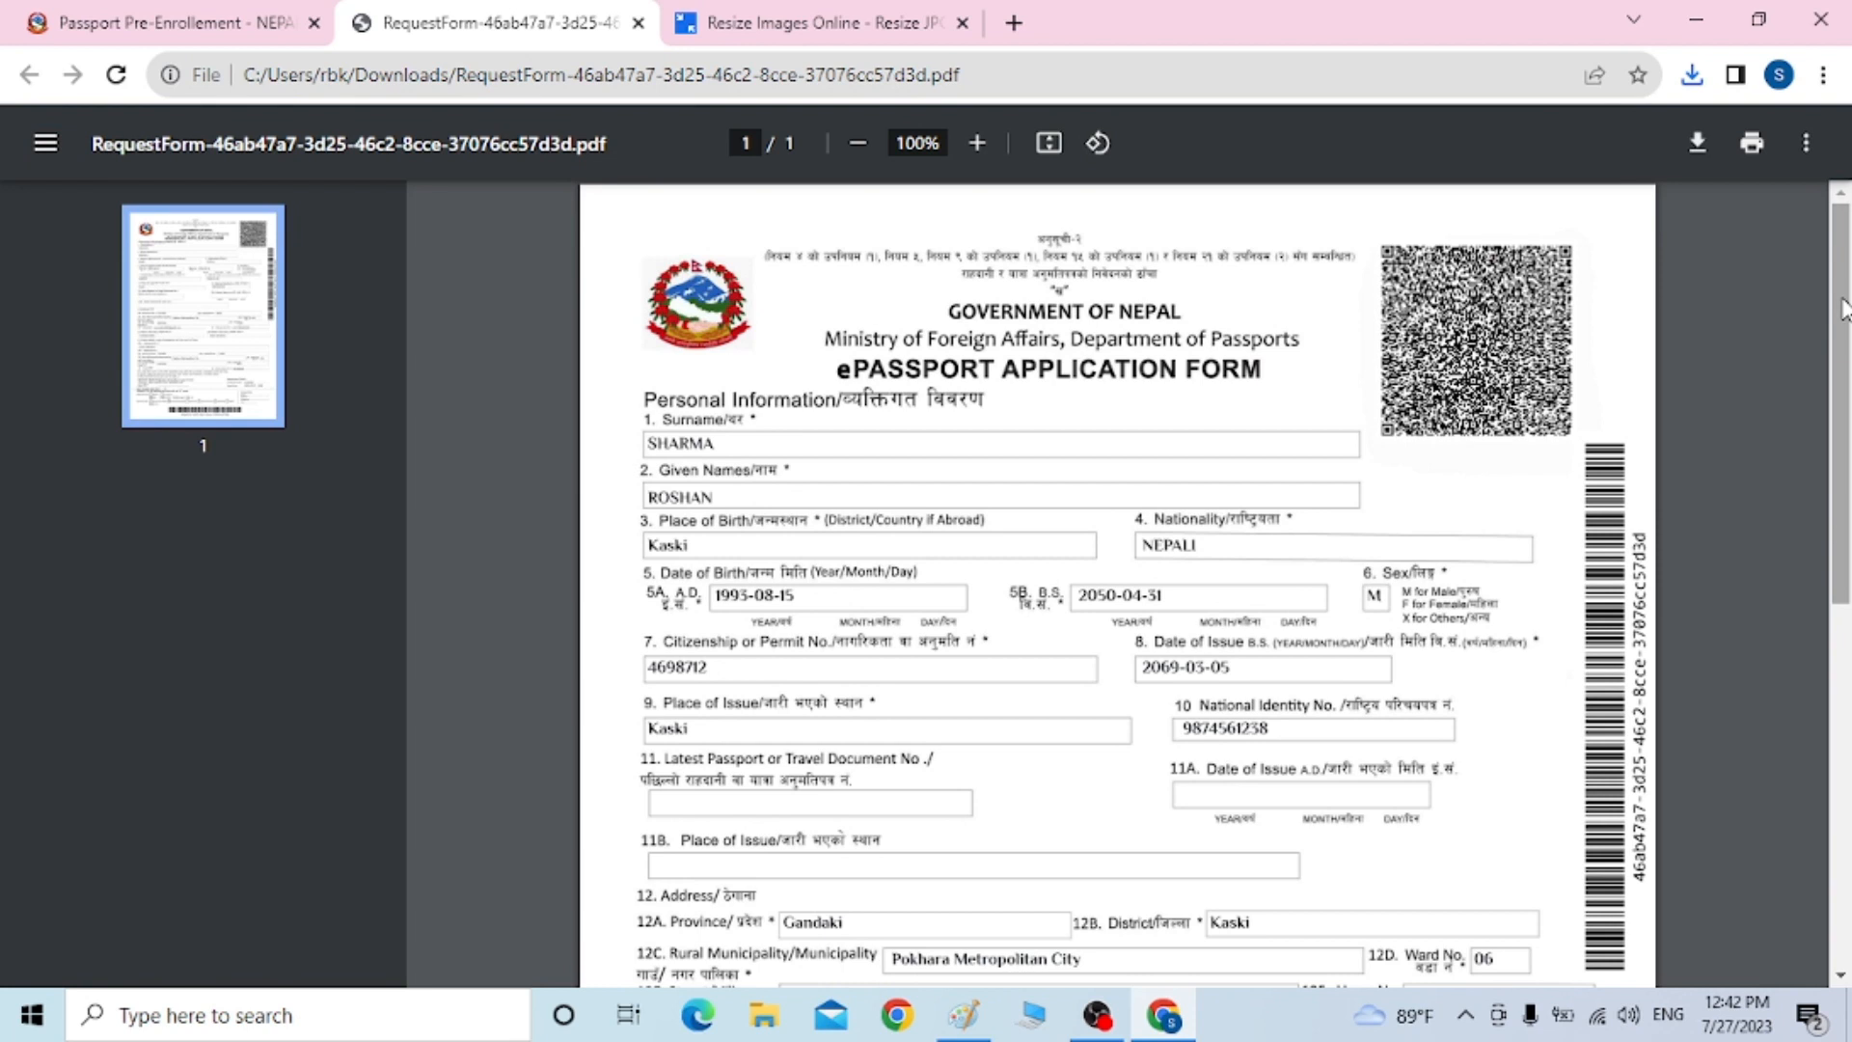
{"action": "left_click_drag", "start_coordinate": [1843, 309], "coordinate": [1843, 208]}
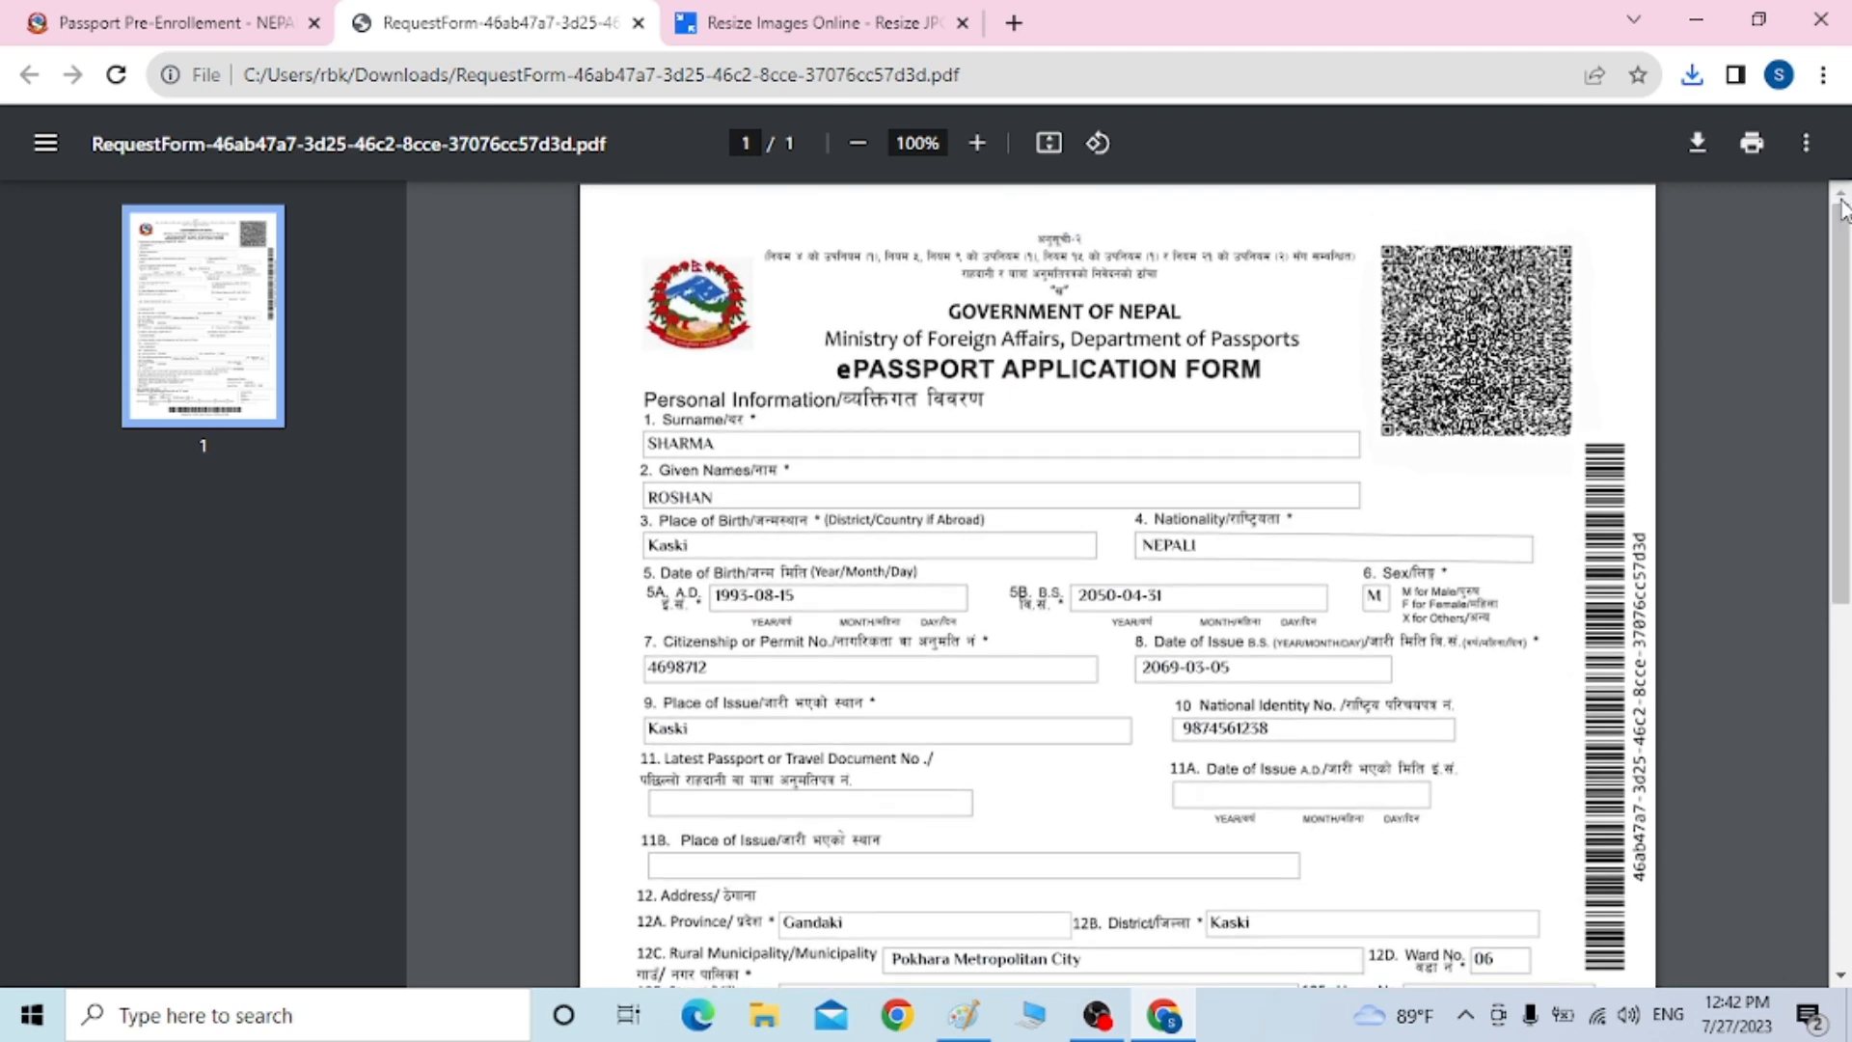
{"action": "left_click_drag", "start_coordinate": [1843, 207], "coordinate": [1833, 299]}
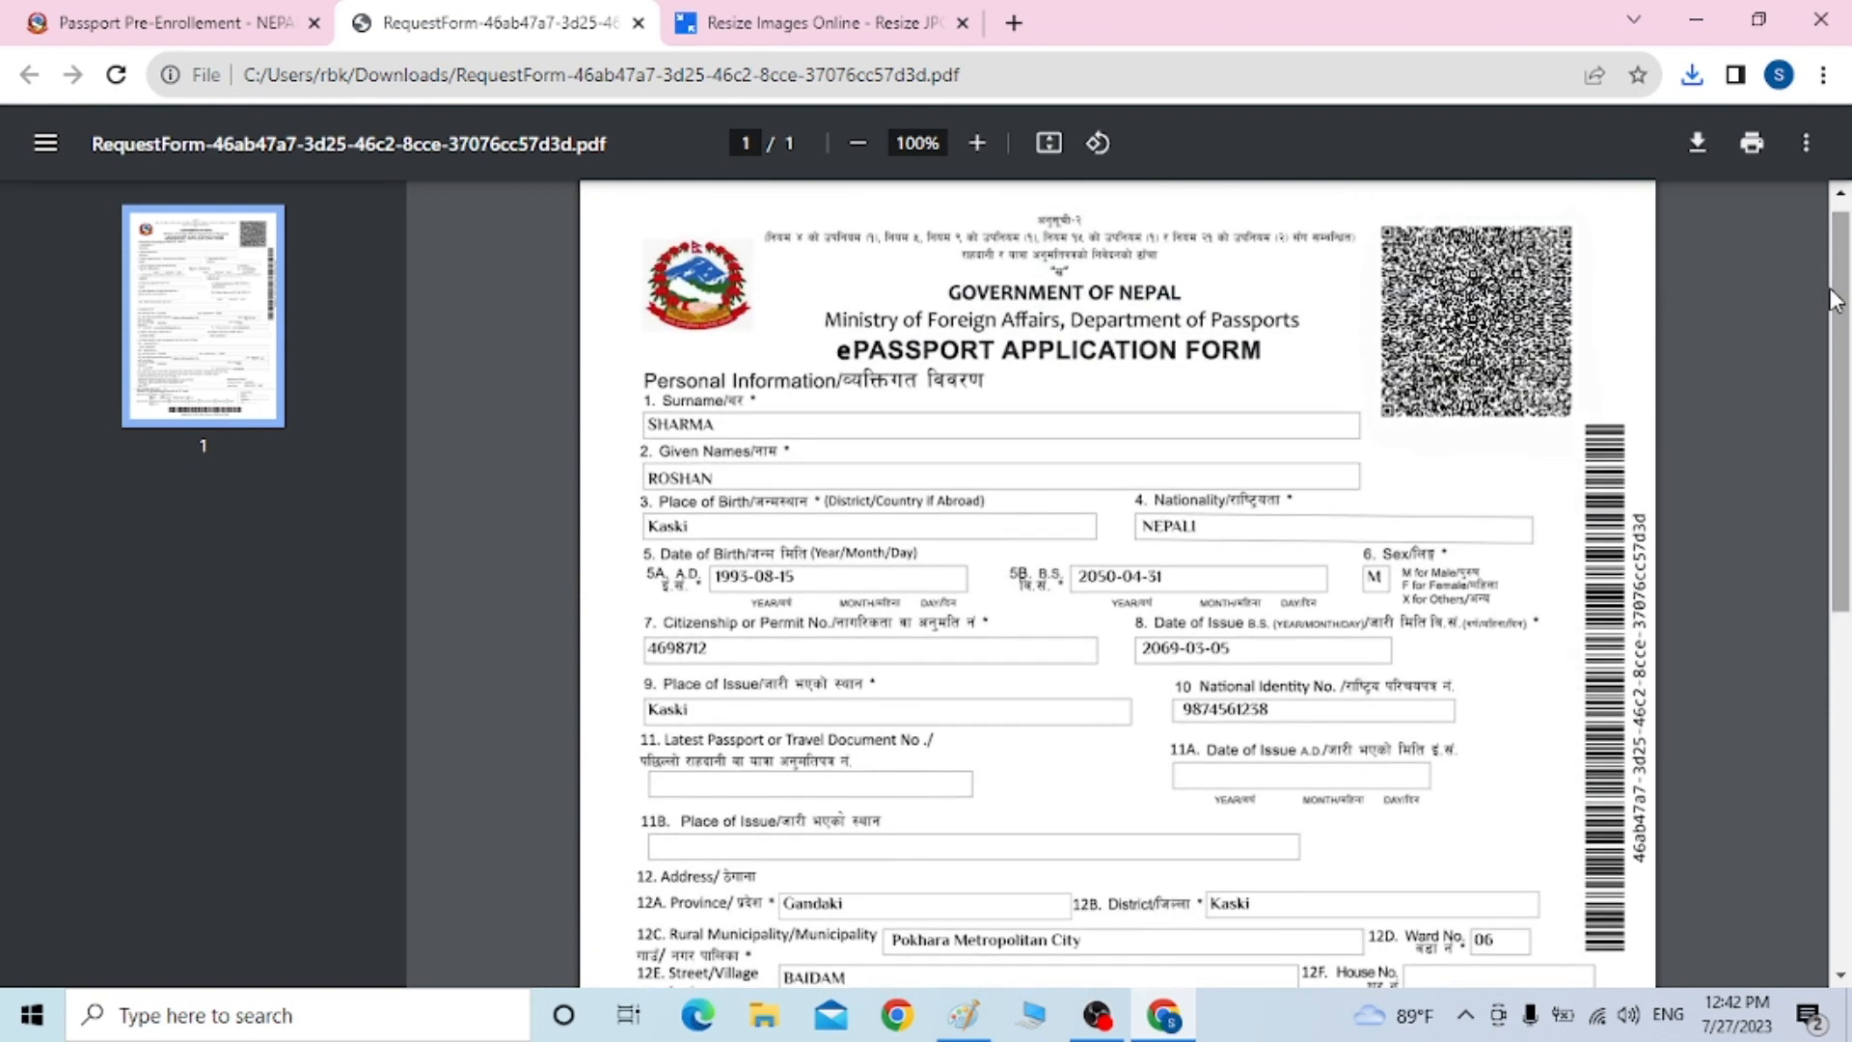